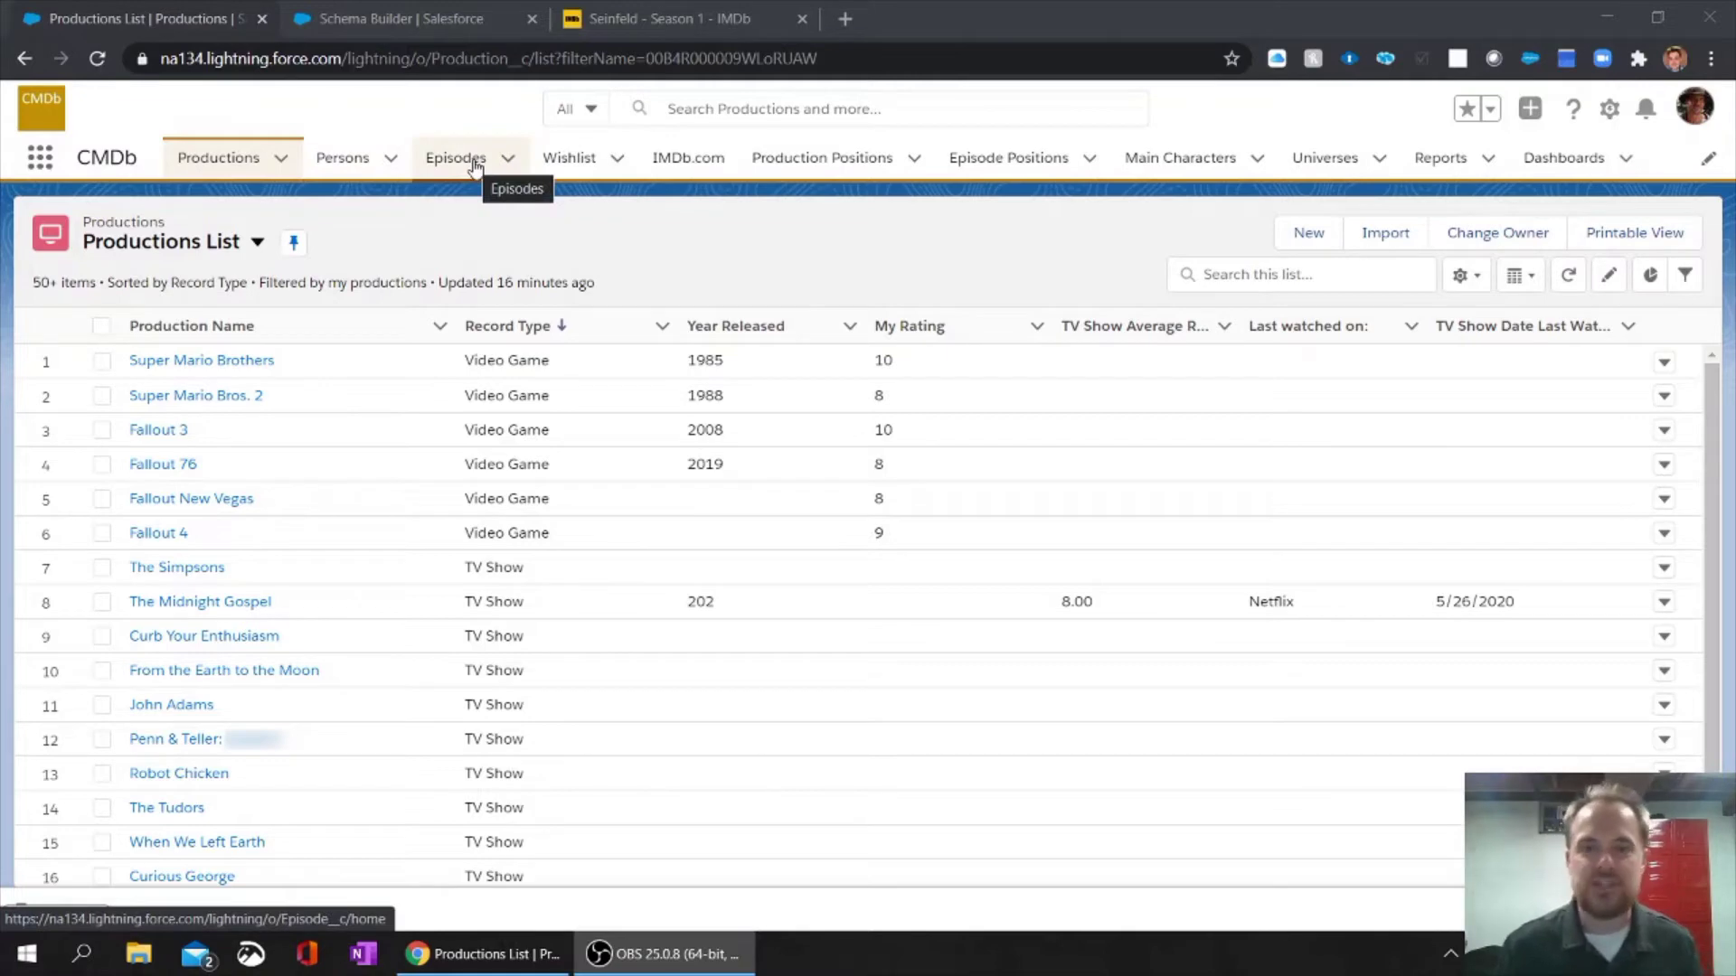
left_click(462, 162)
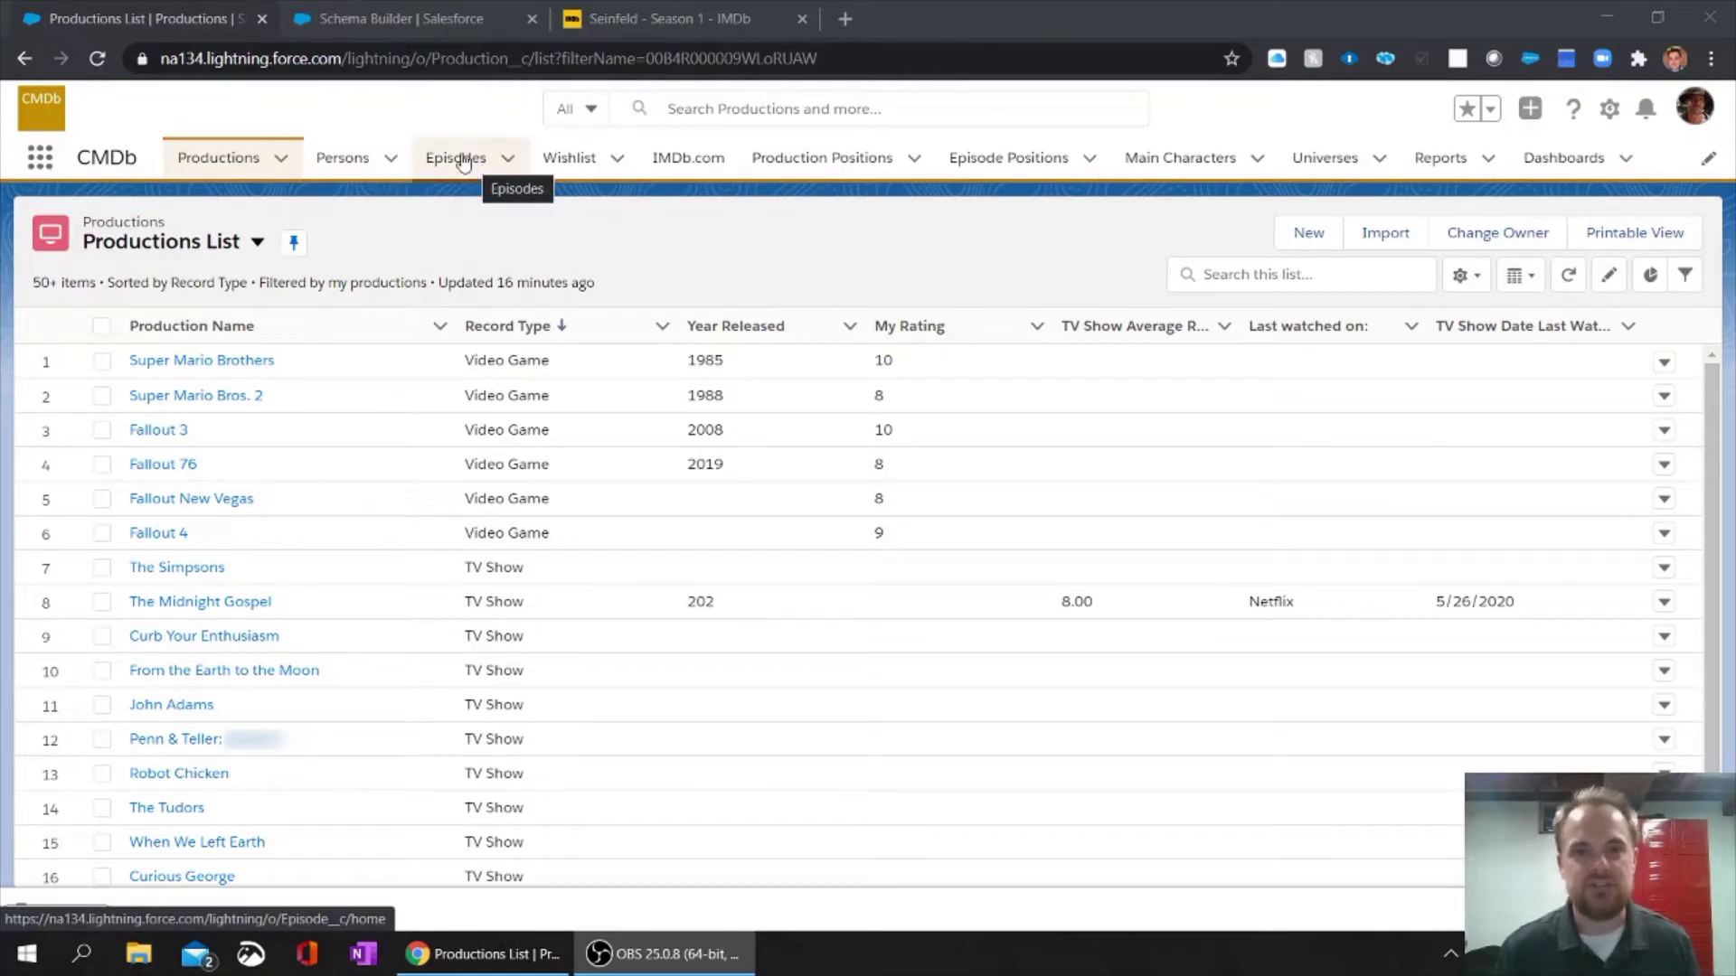
left_click(1320, 163)
key("ctrl")
key("ctrl")
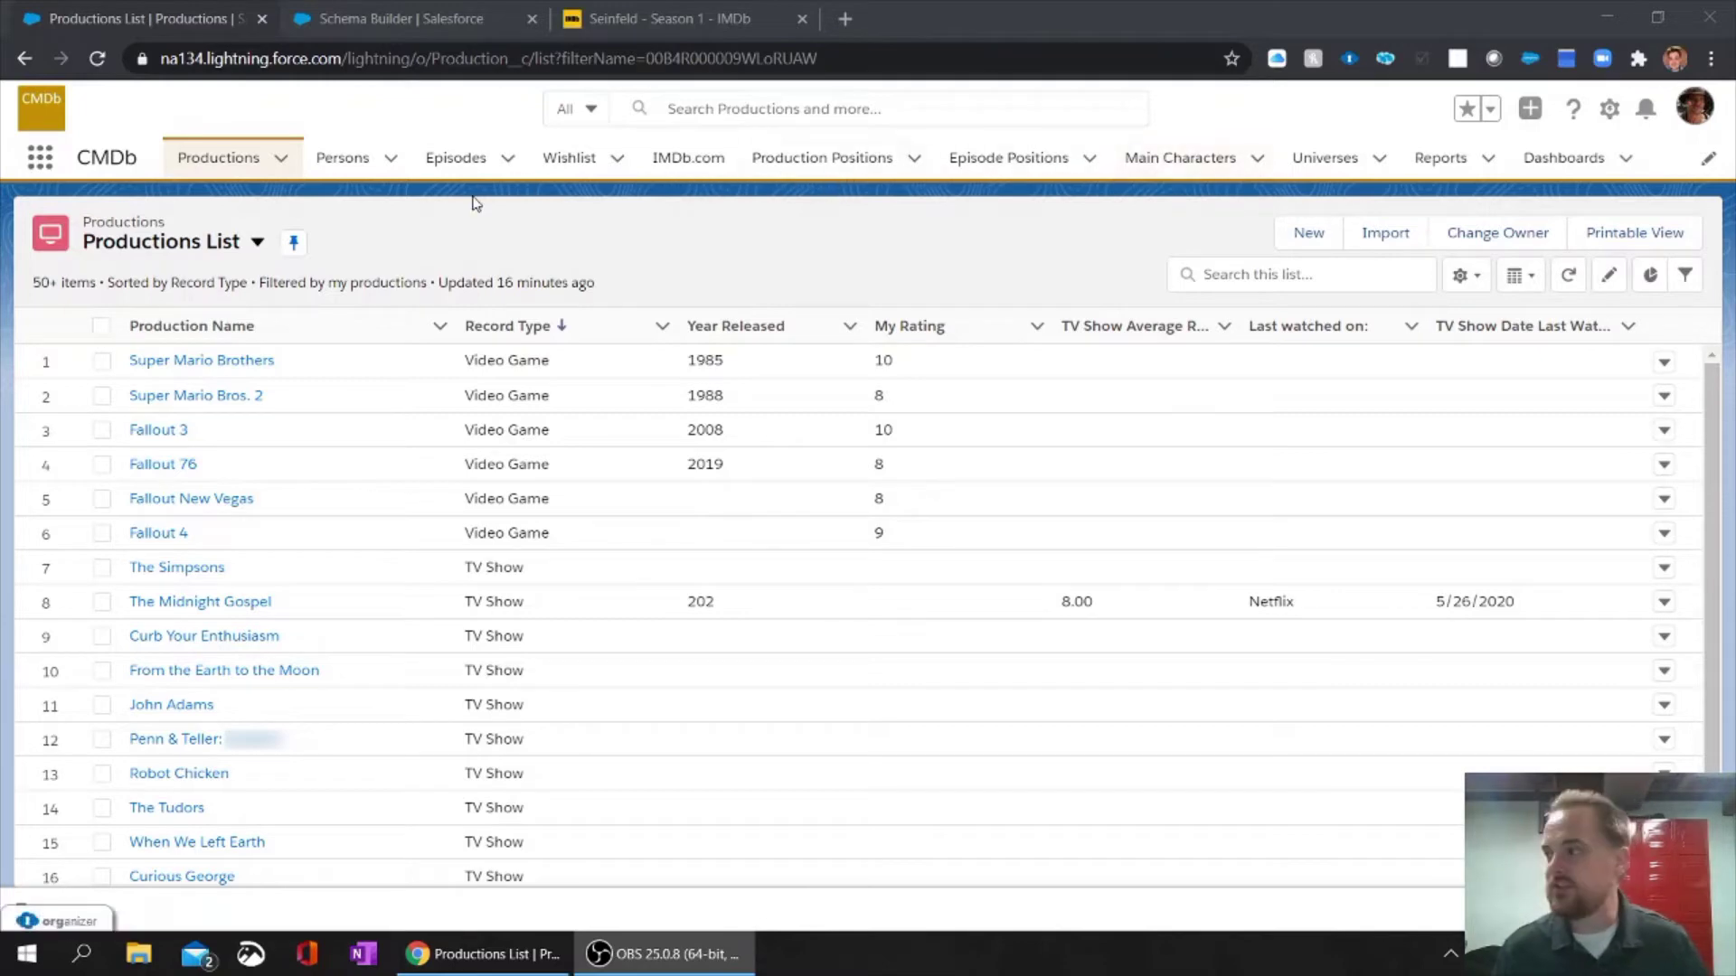
Start a new production record with the Movie record type.
left_click(283, 167)
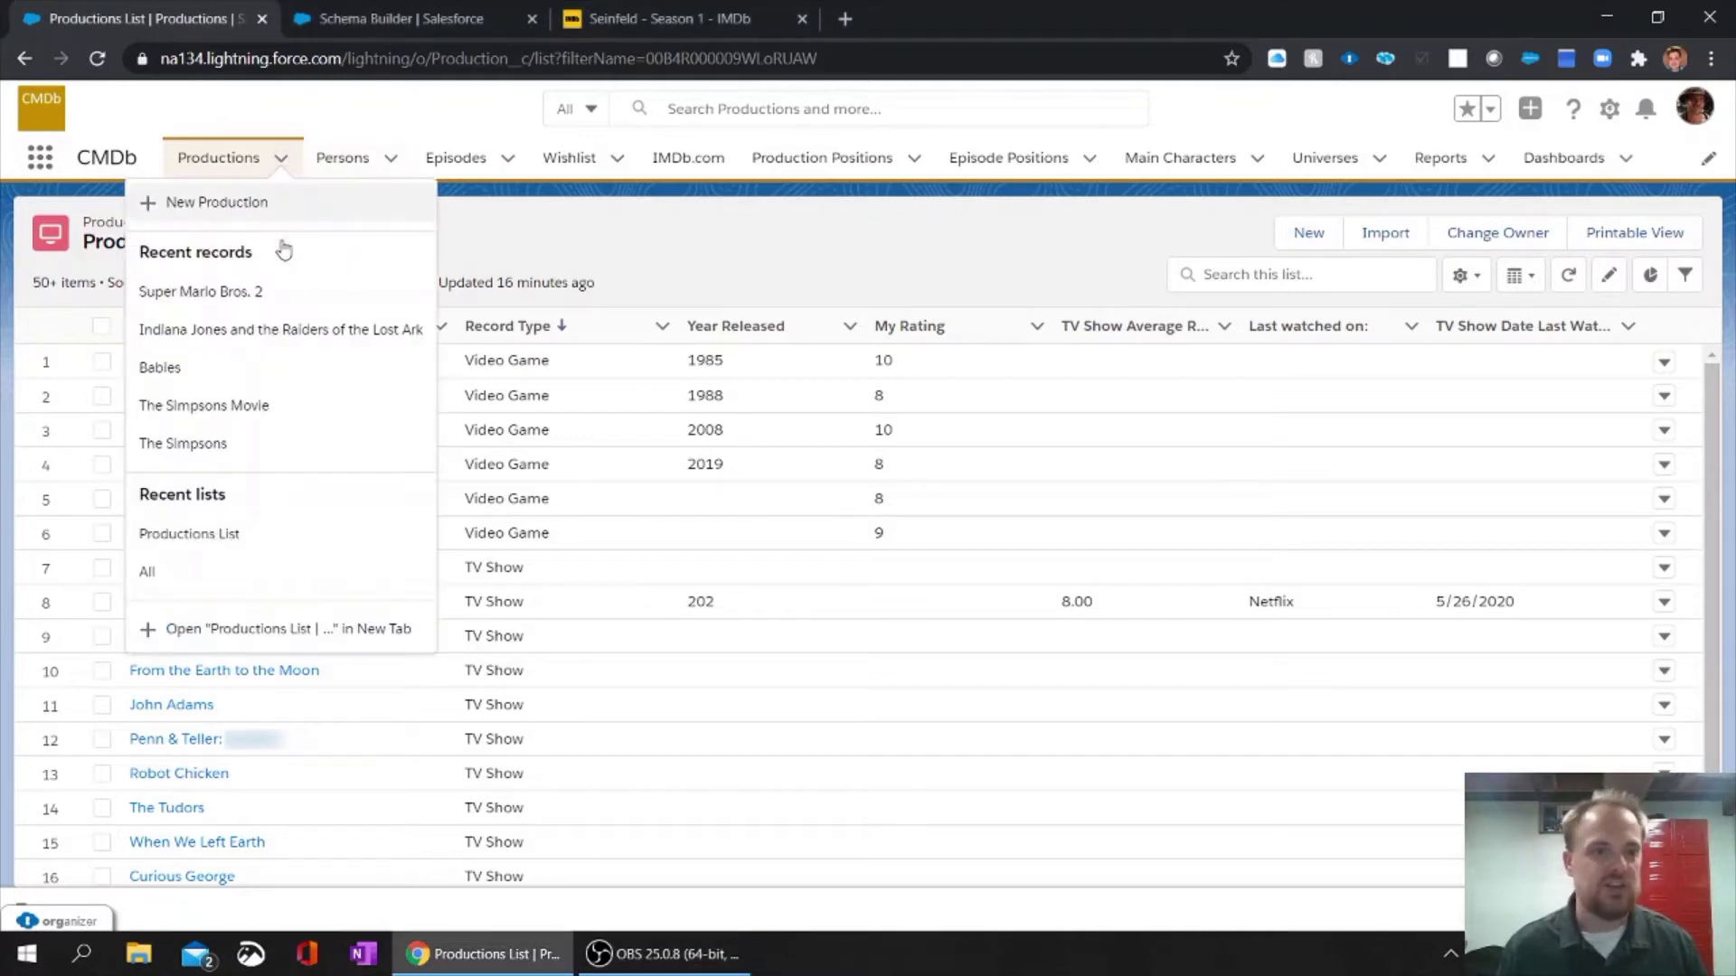
left_click(237, 213)
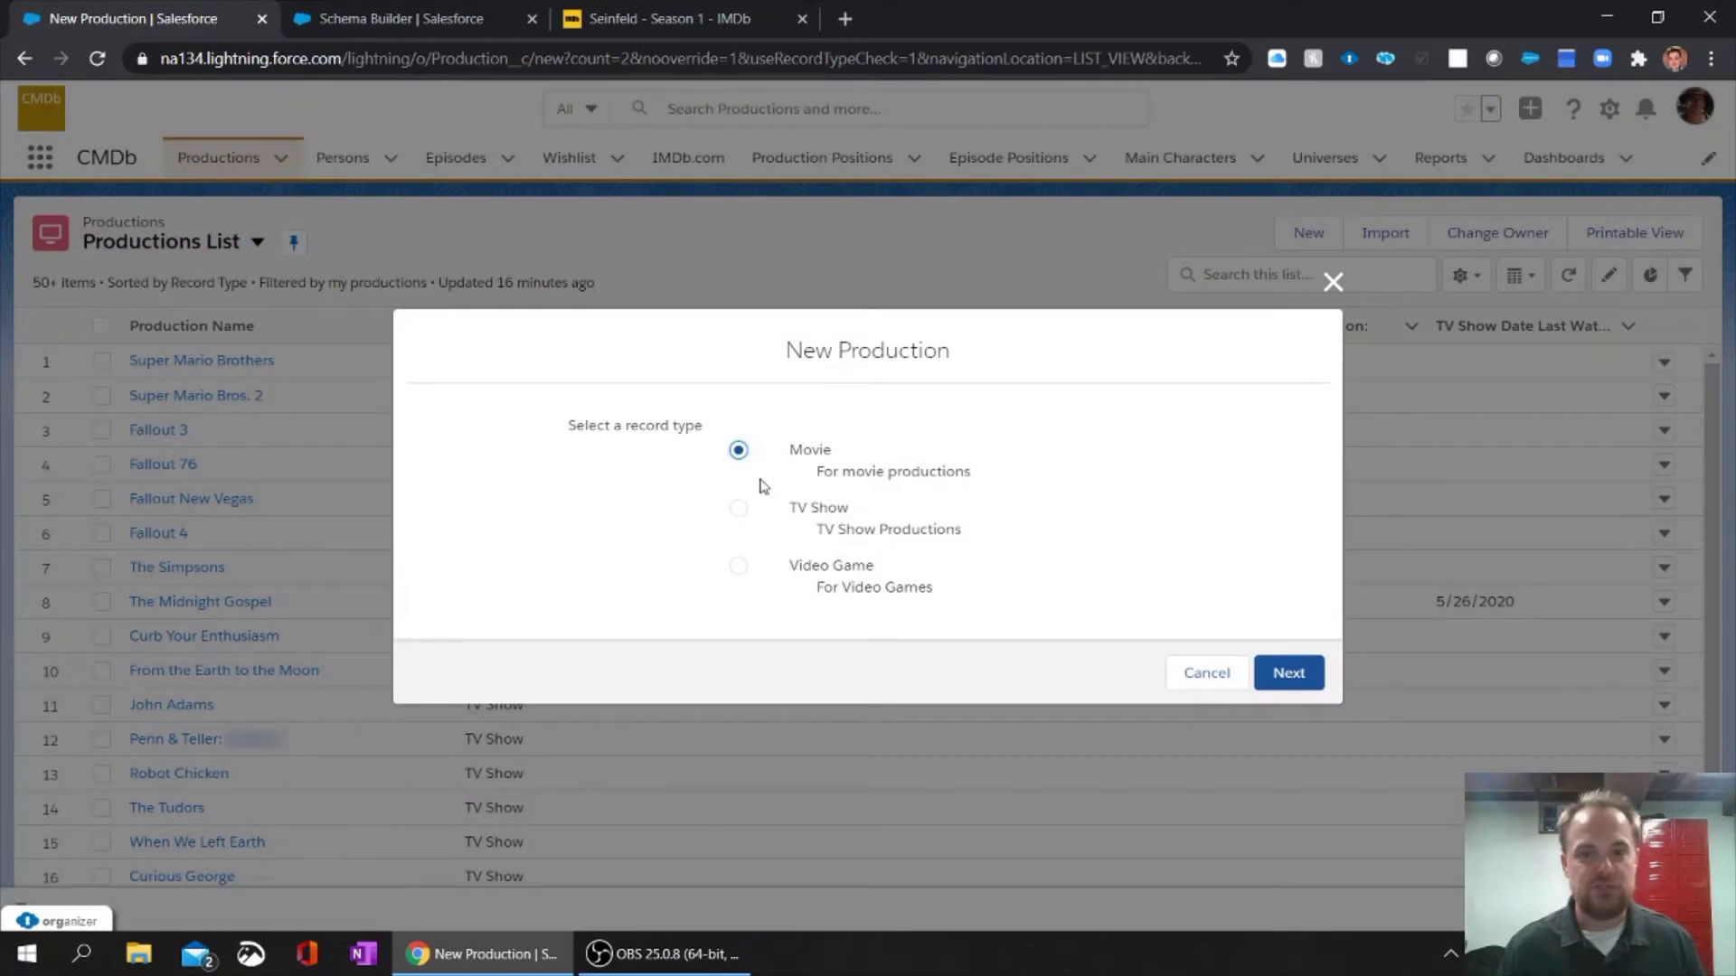
left_click(803, 459)
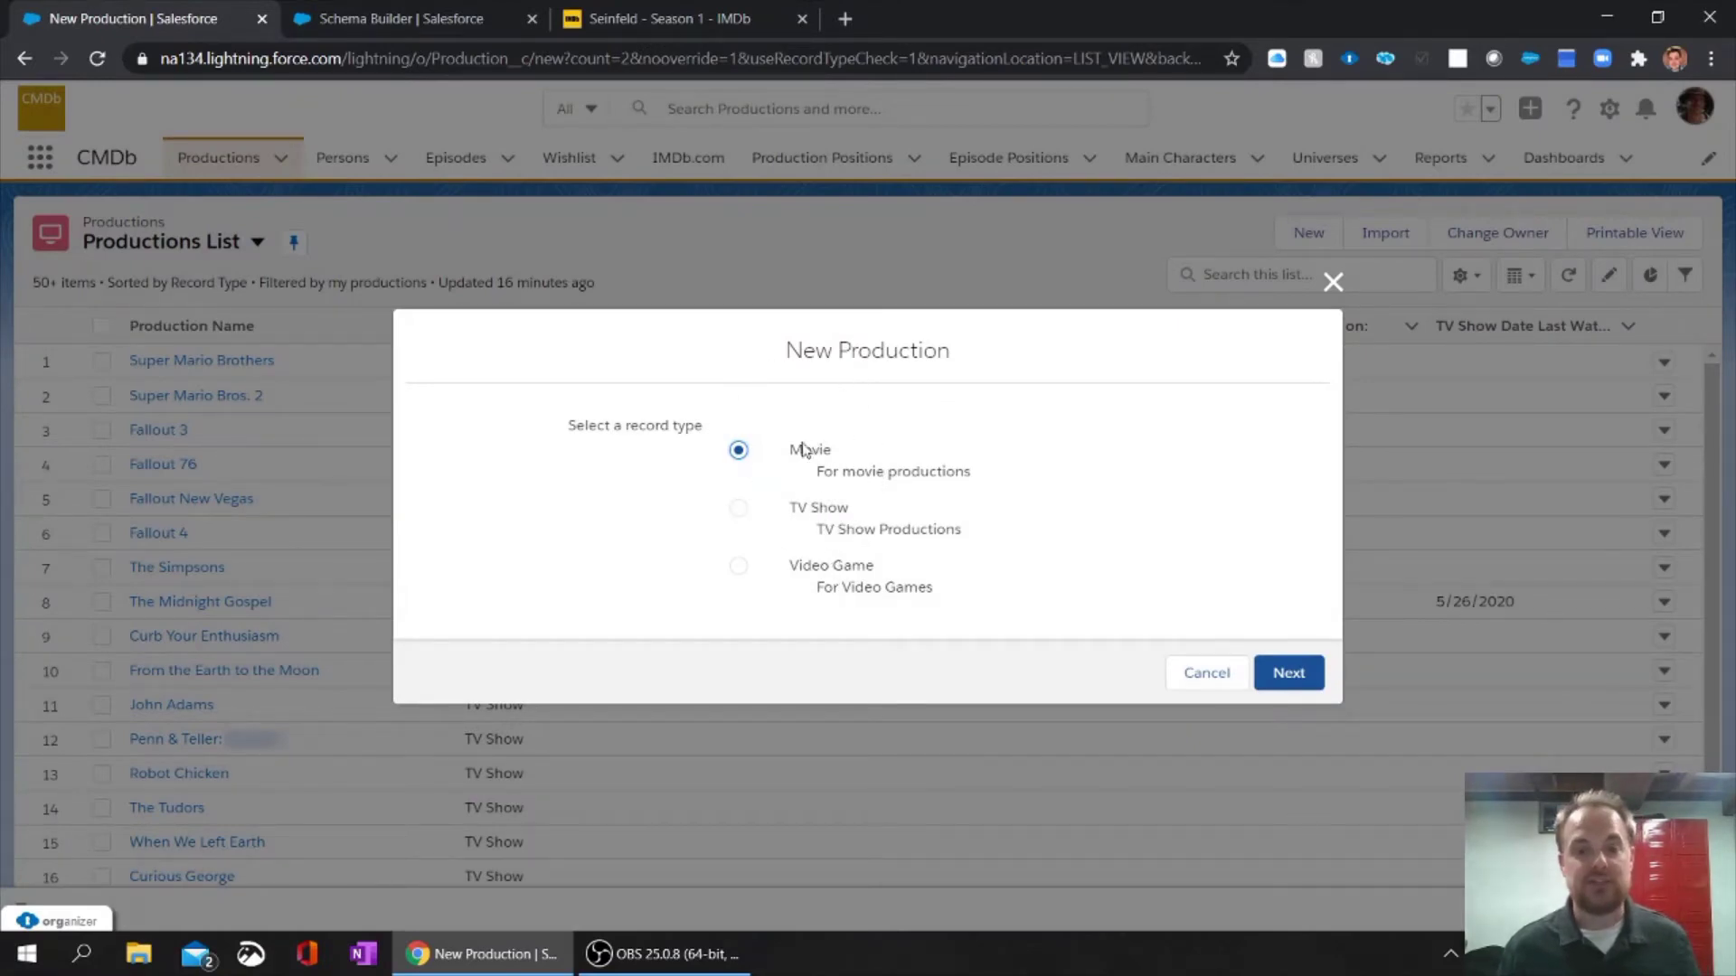
left_click(826, 572)
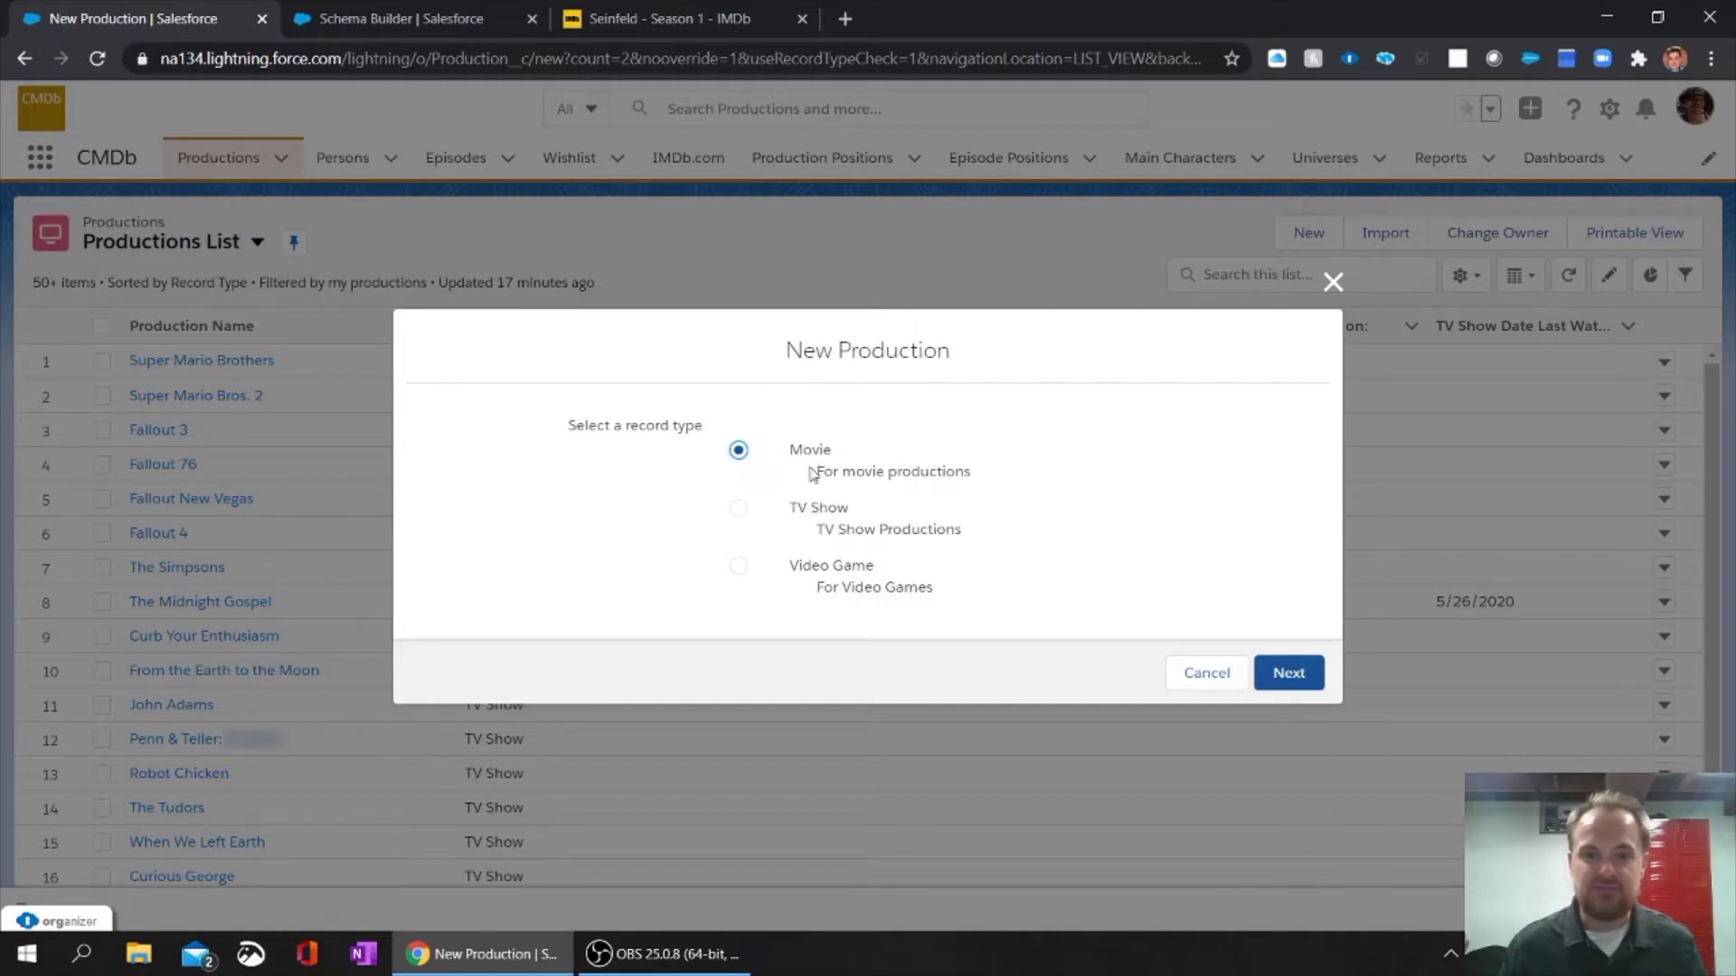
left_click(821, 514)
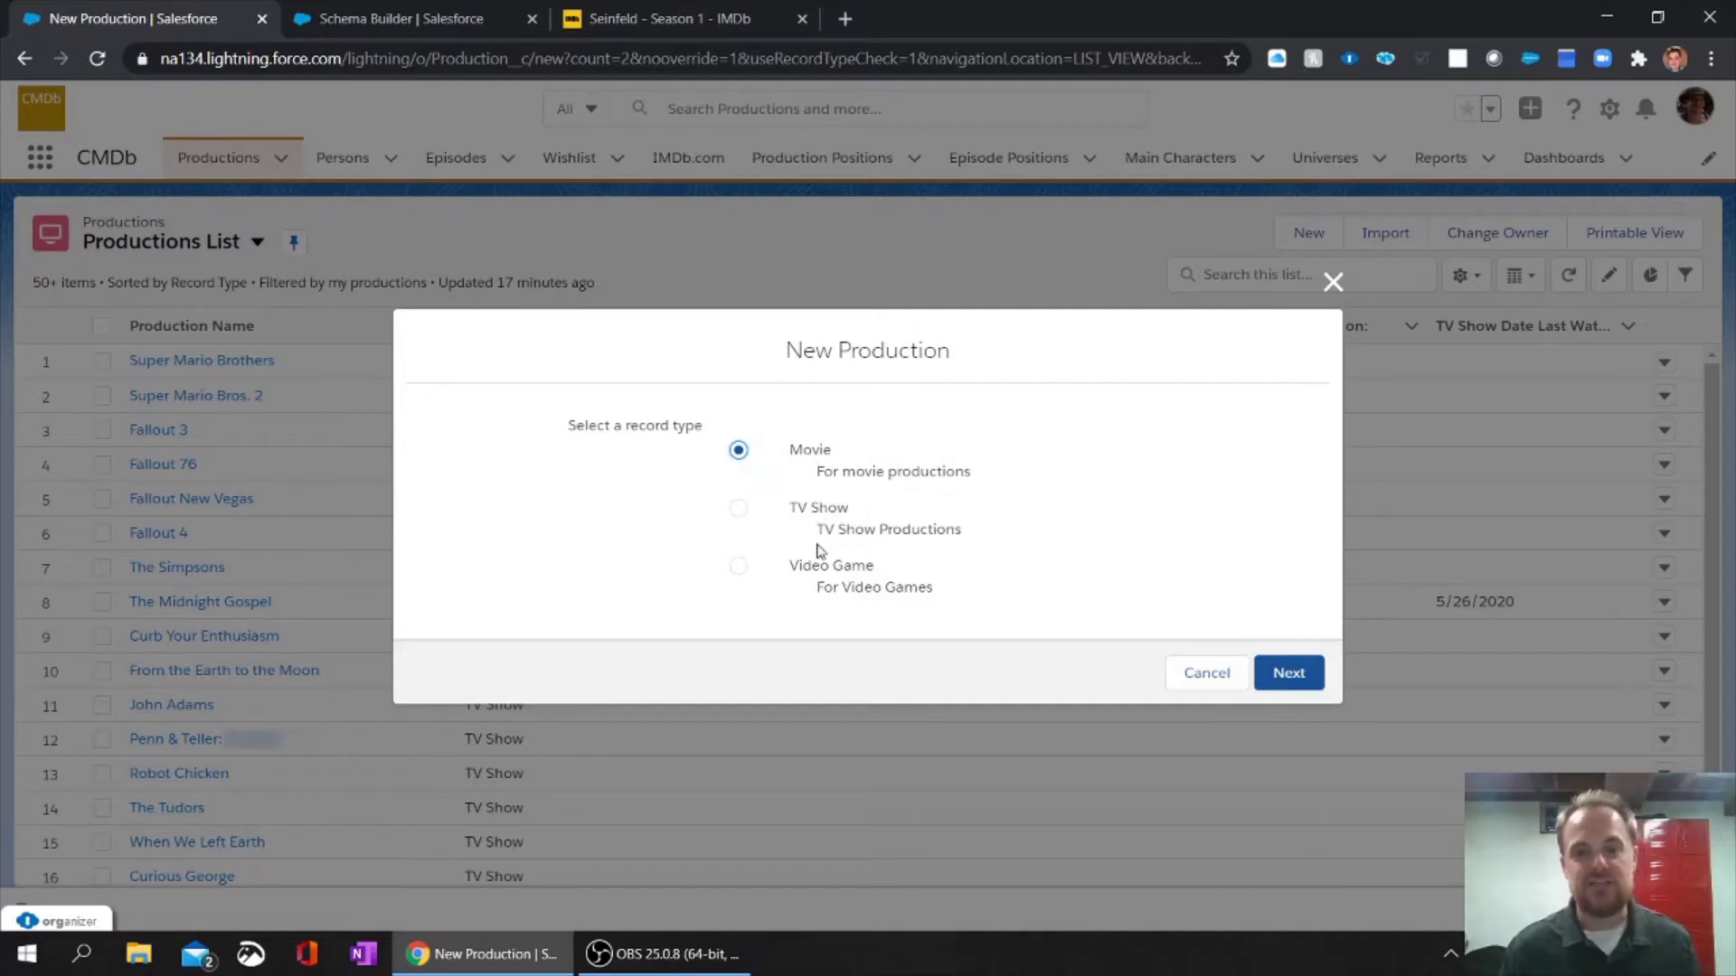
left_click(820, 580)
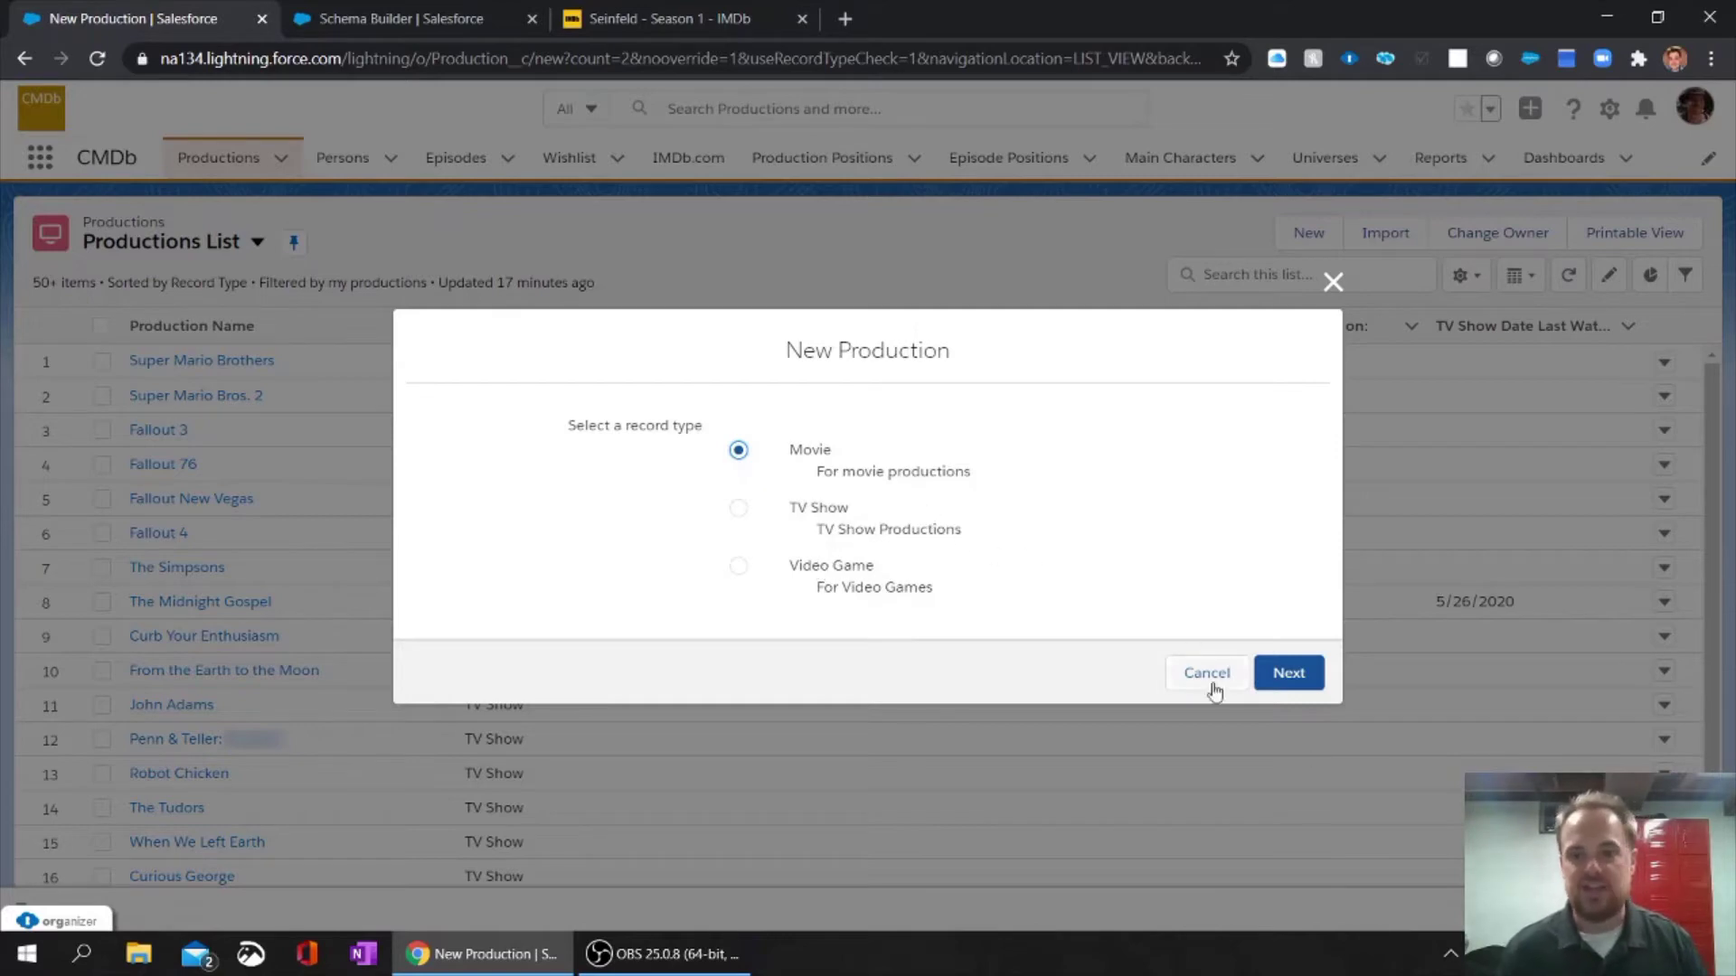
left_click(1288, 673)
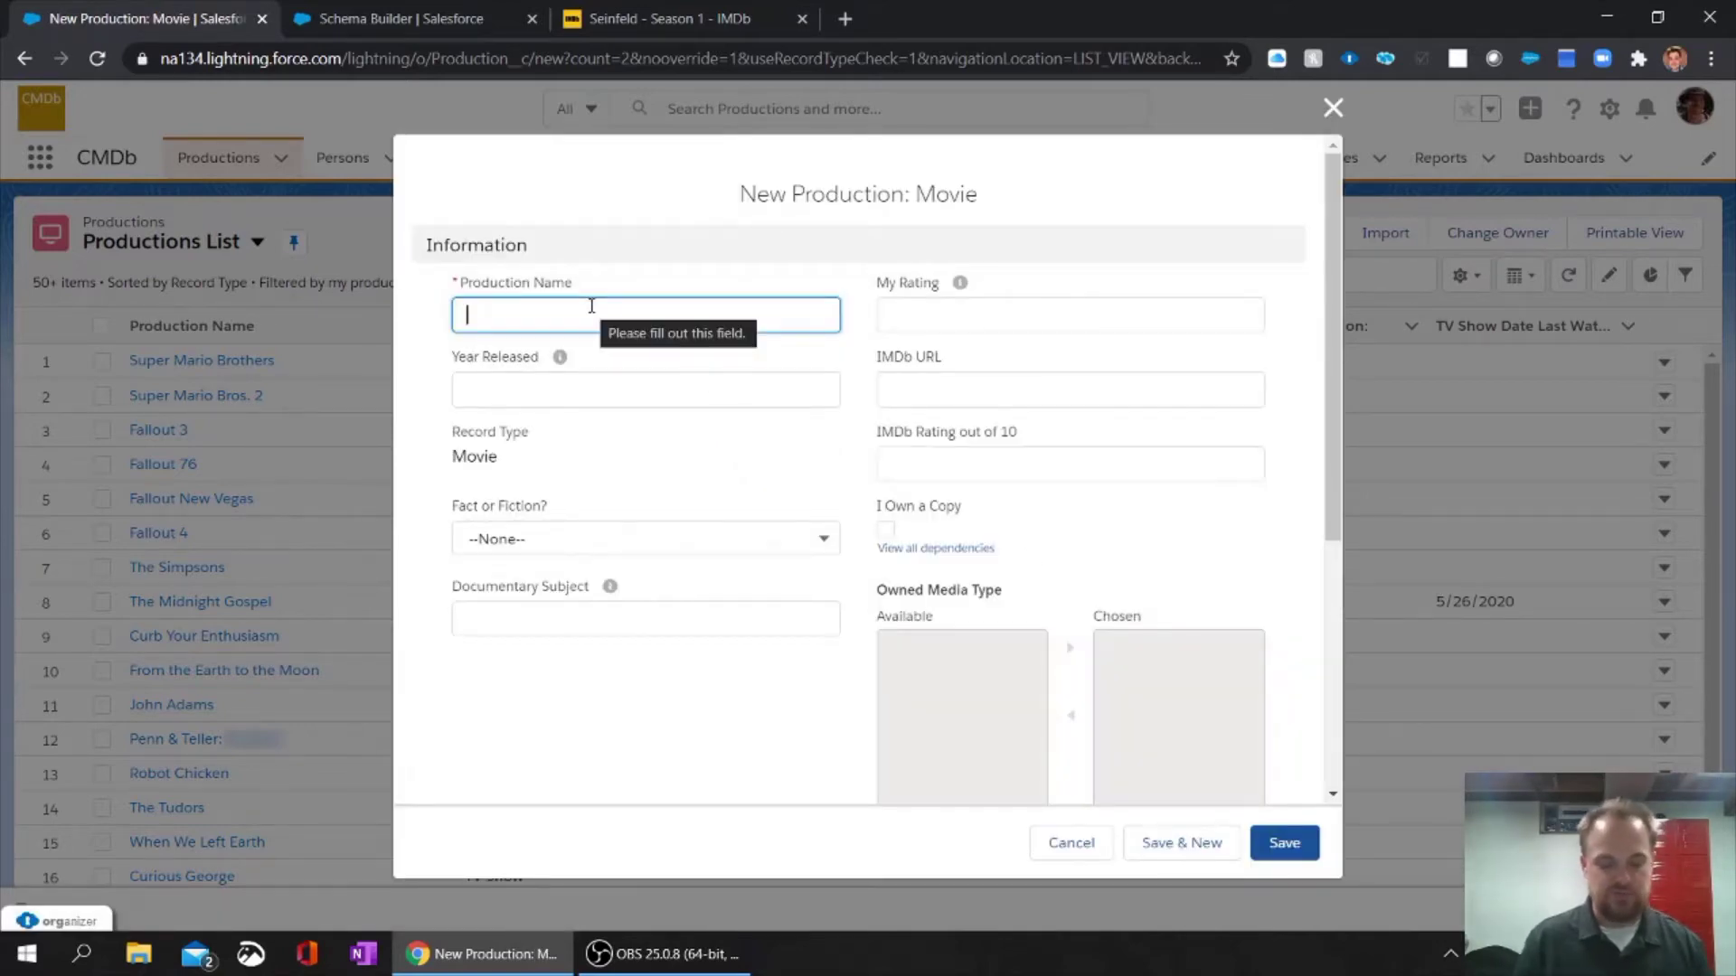
Enter "Indiana Jones and the Temple of Doom" as the production name of the new movie.
type("Indiana Jo")
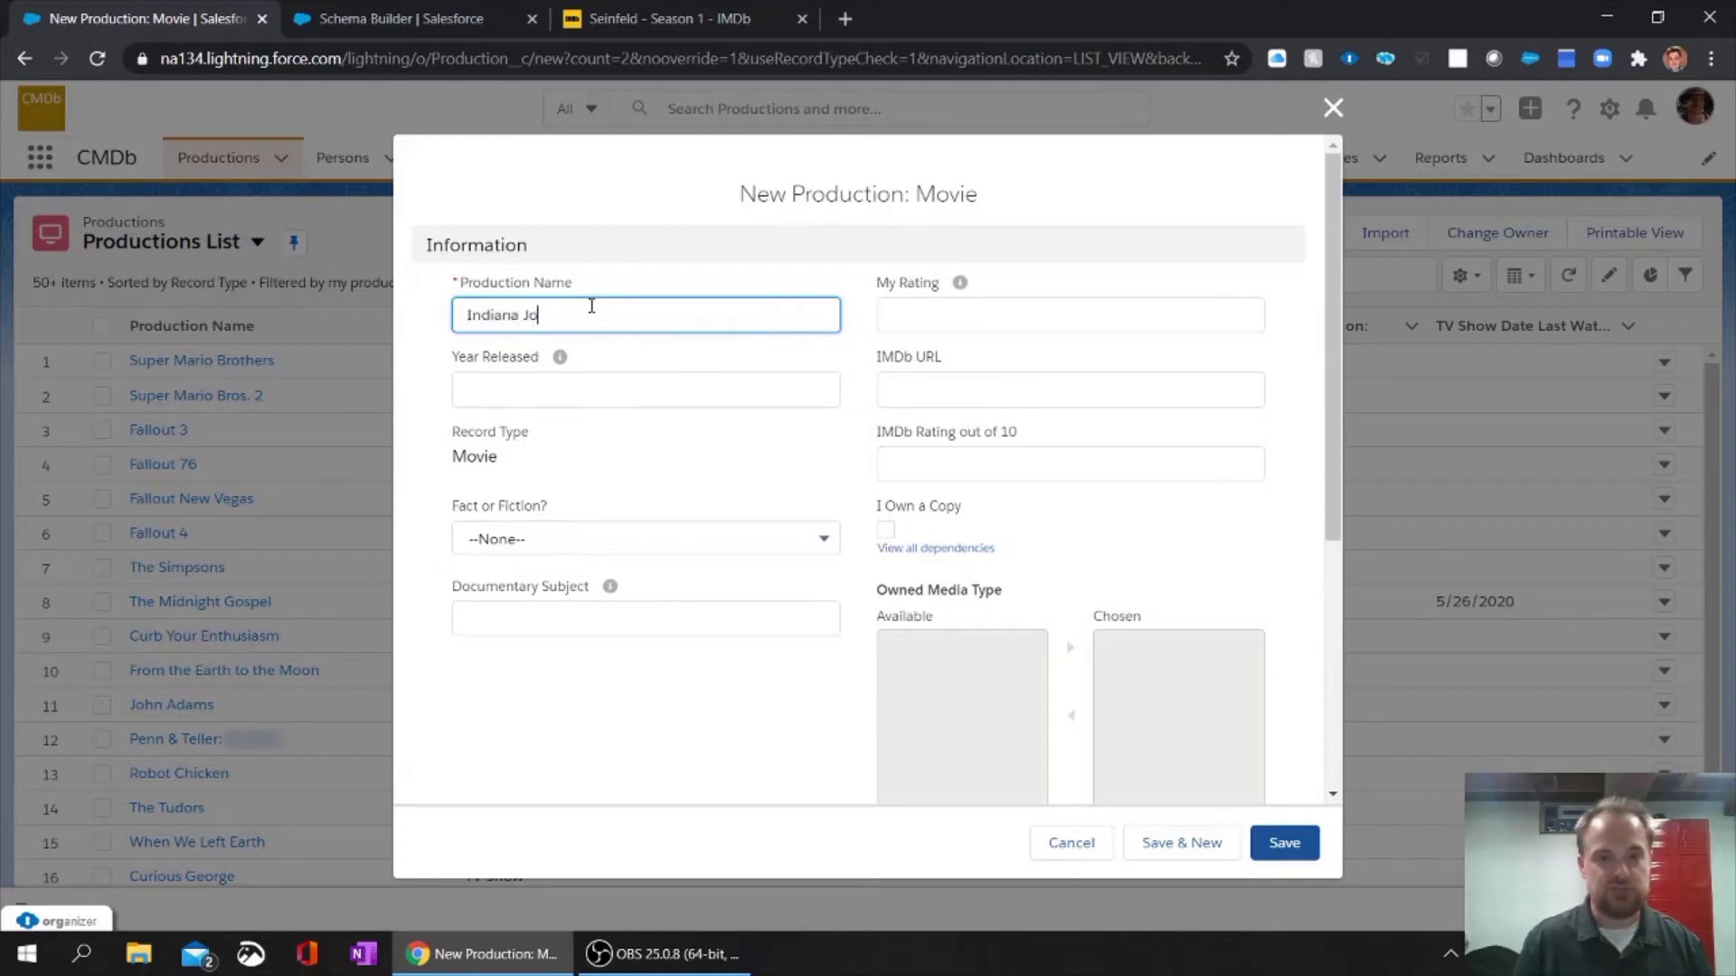
type("nes and the Temp")
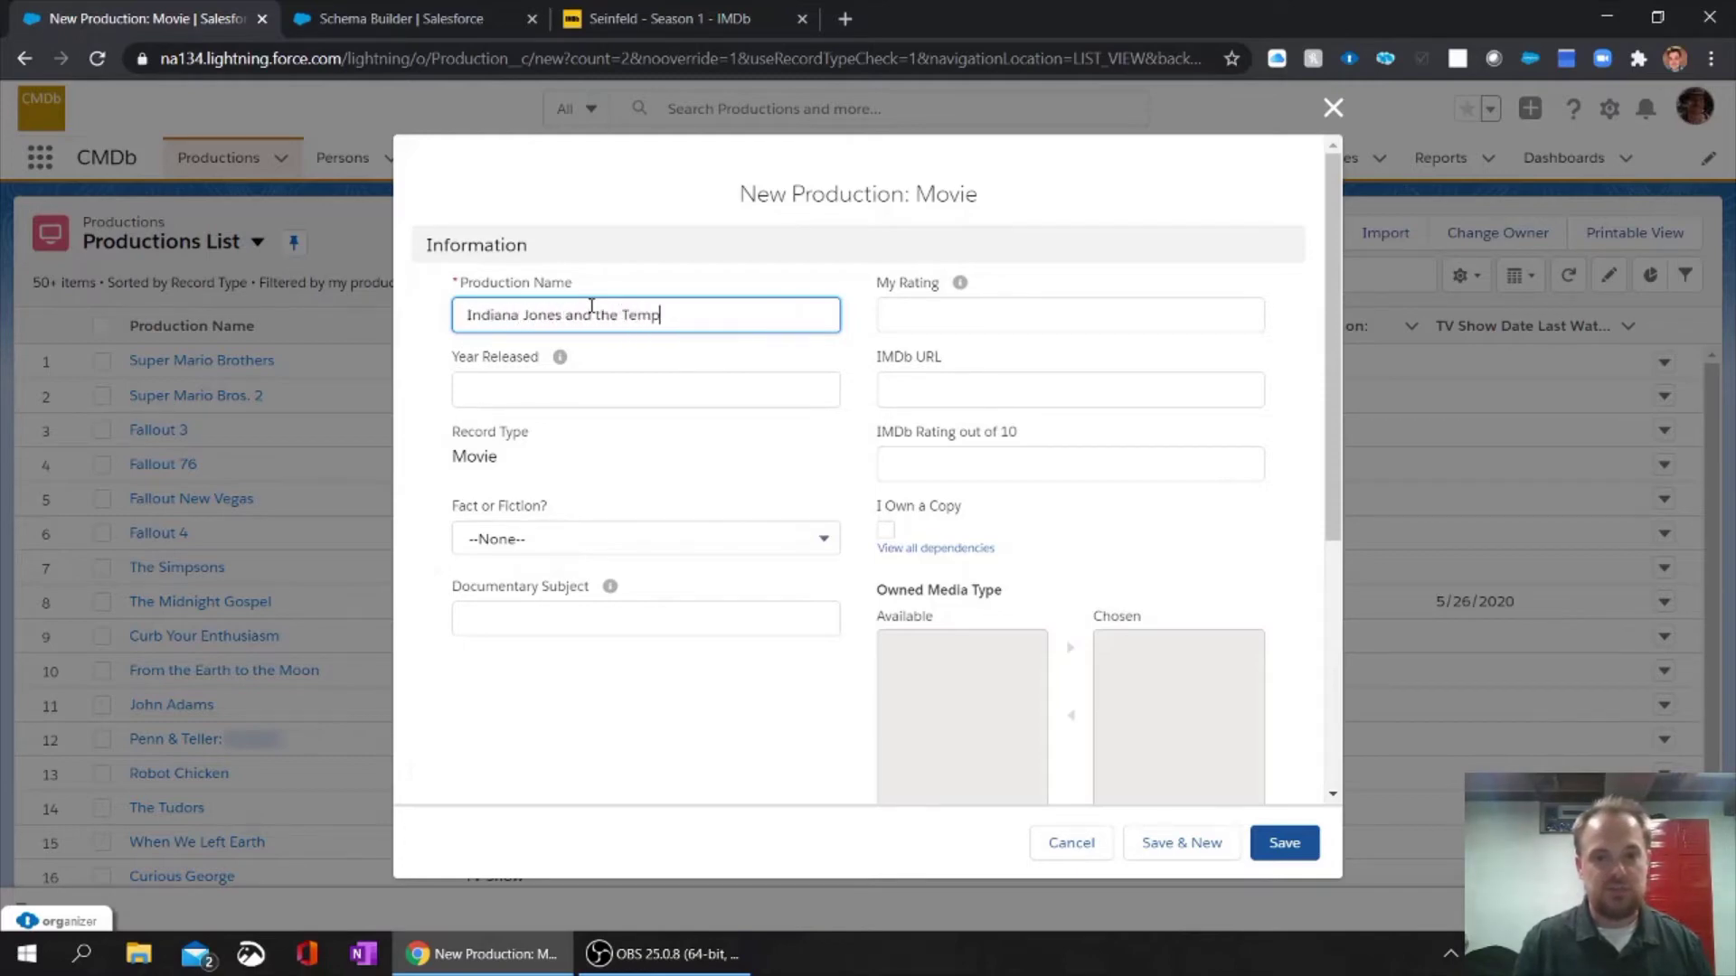
type("le of Doom")
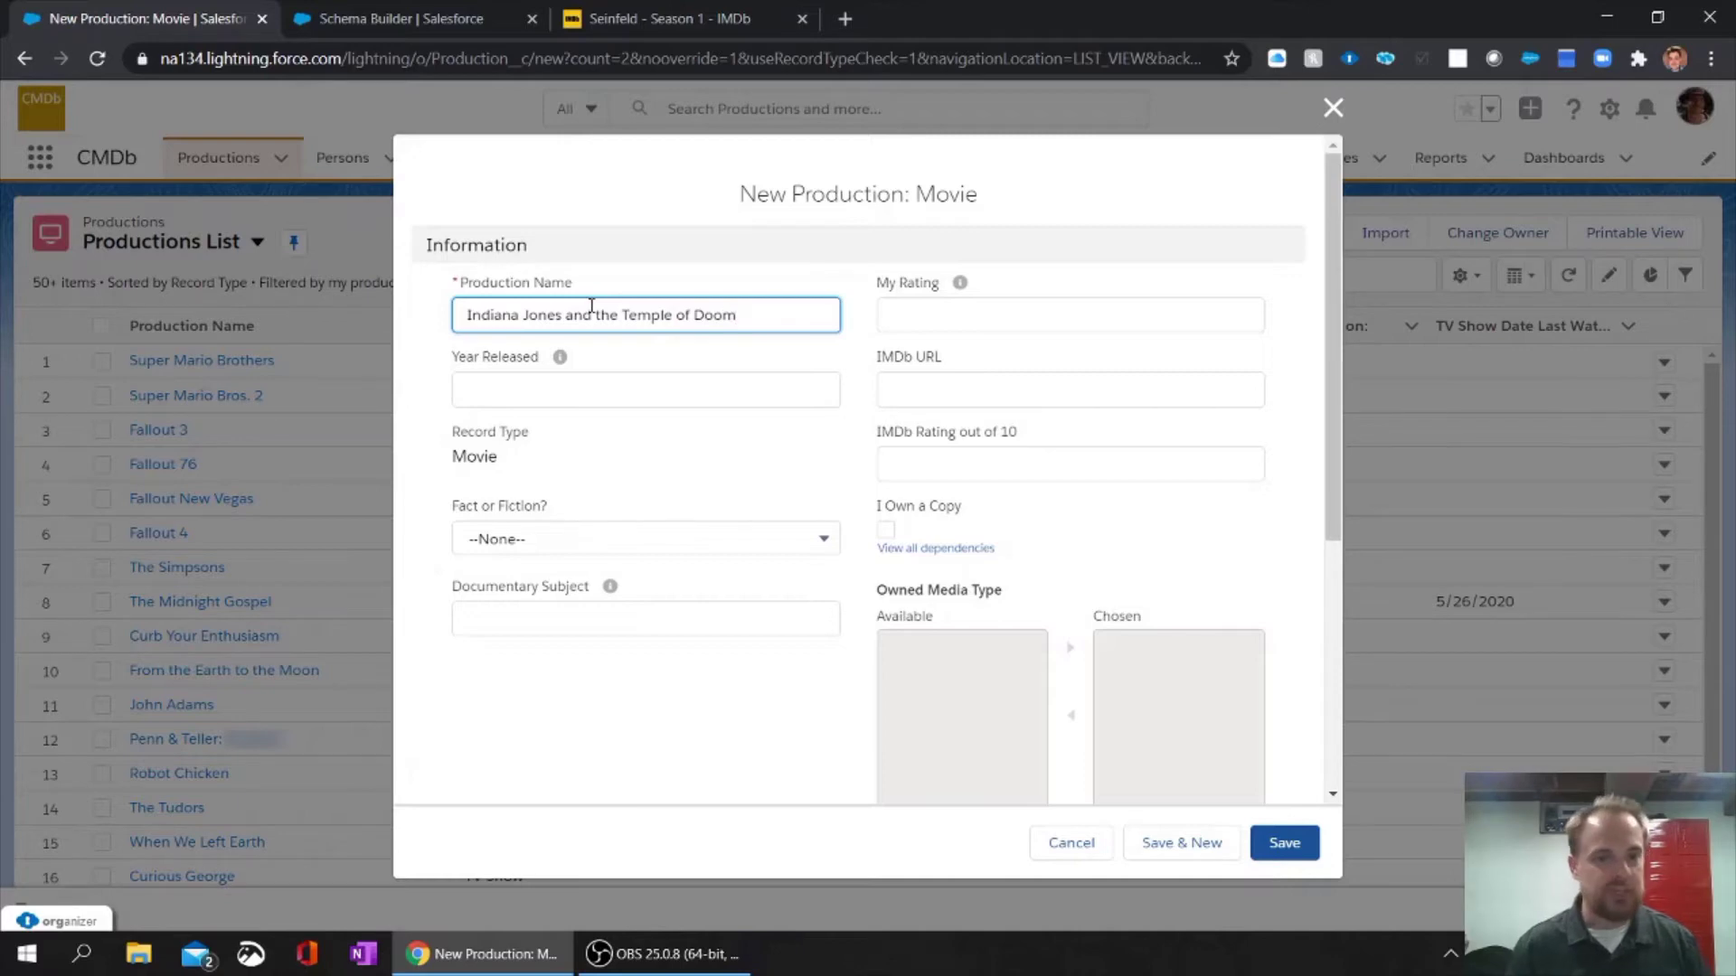
Set the movie's year released to 1984 and the personal rating to 9.
left_click(503, 391)
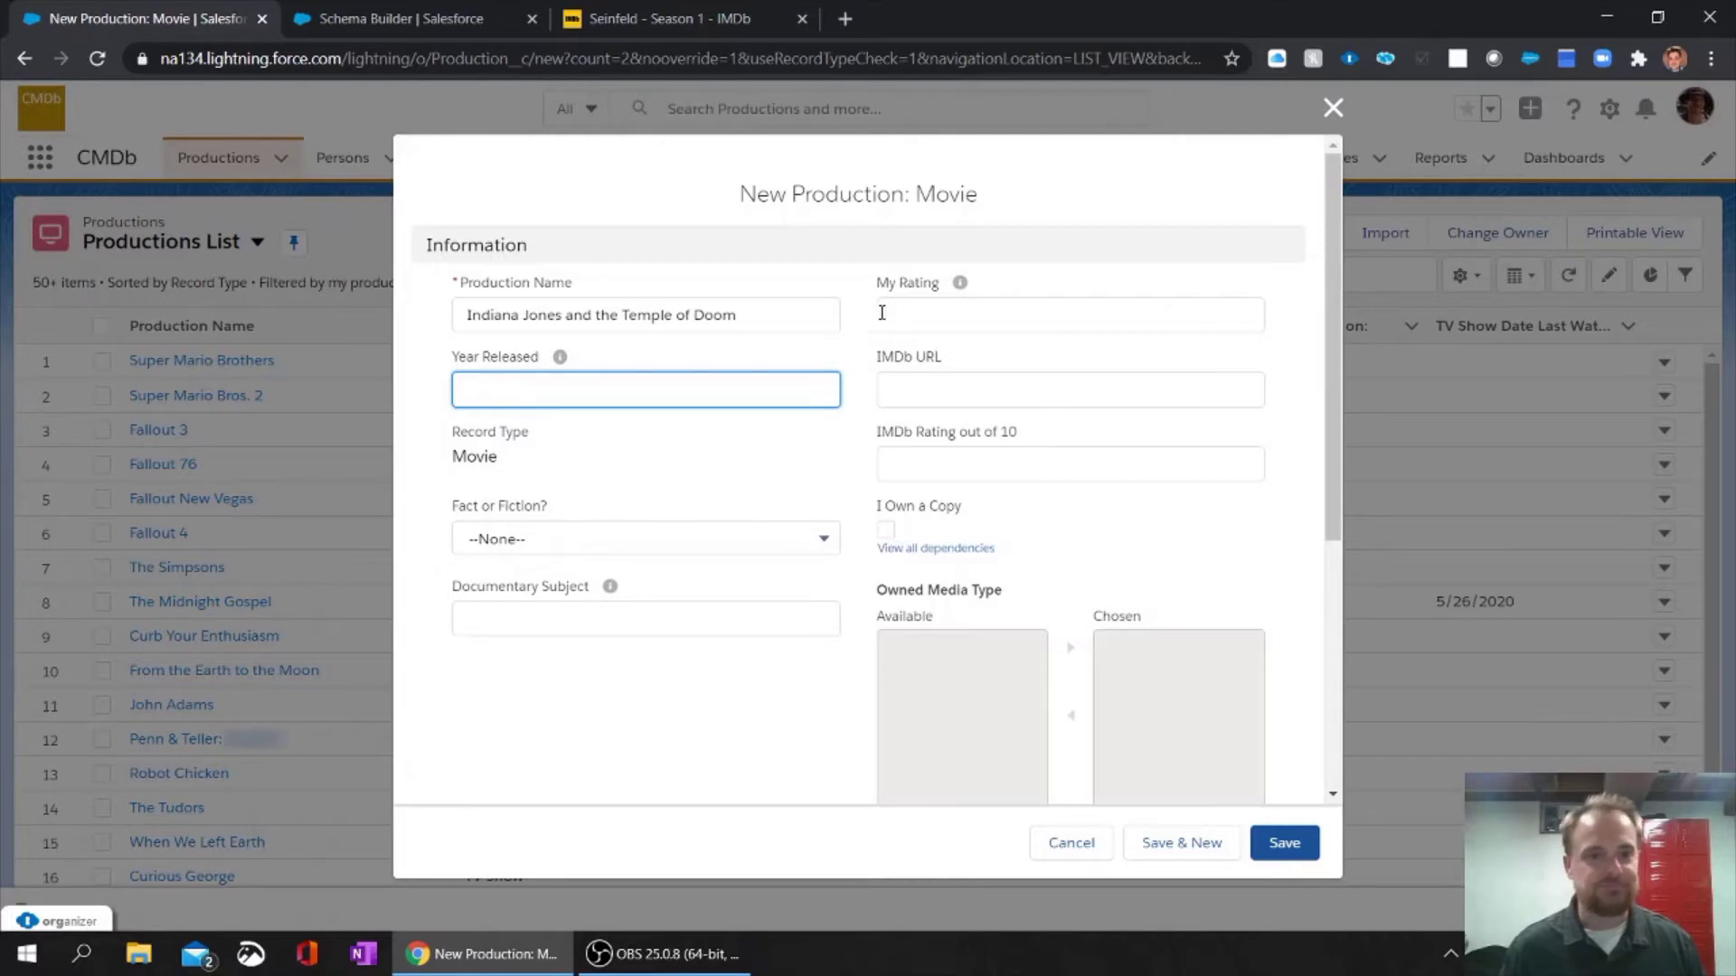
type("1984")
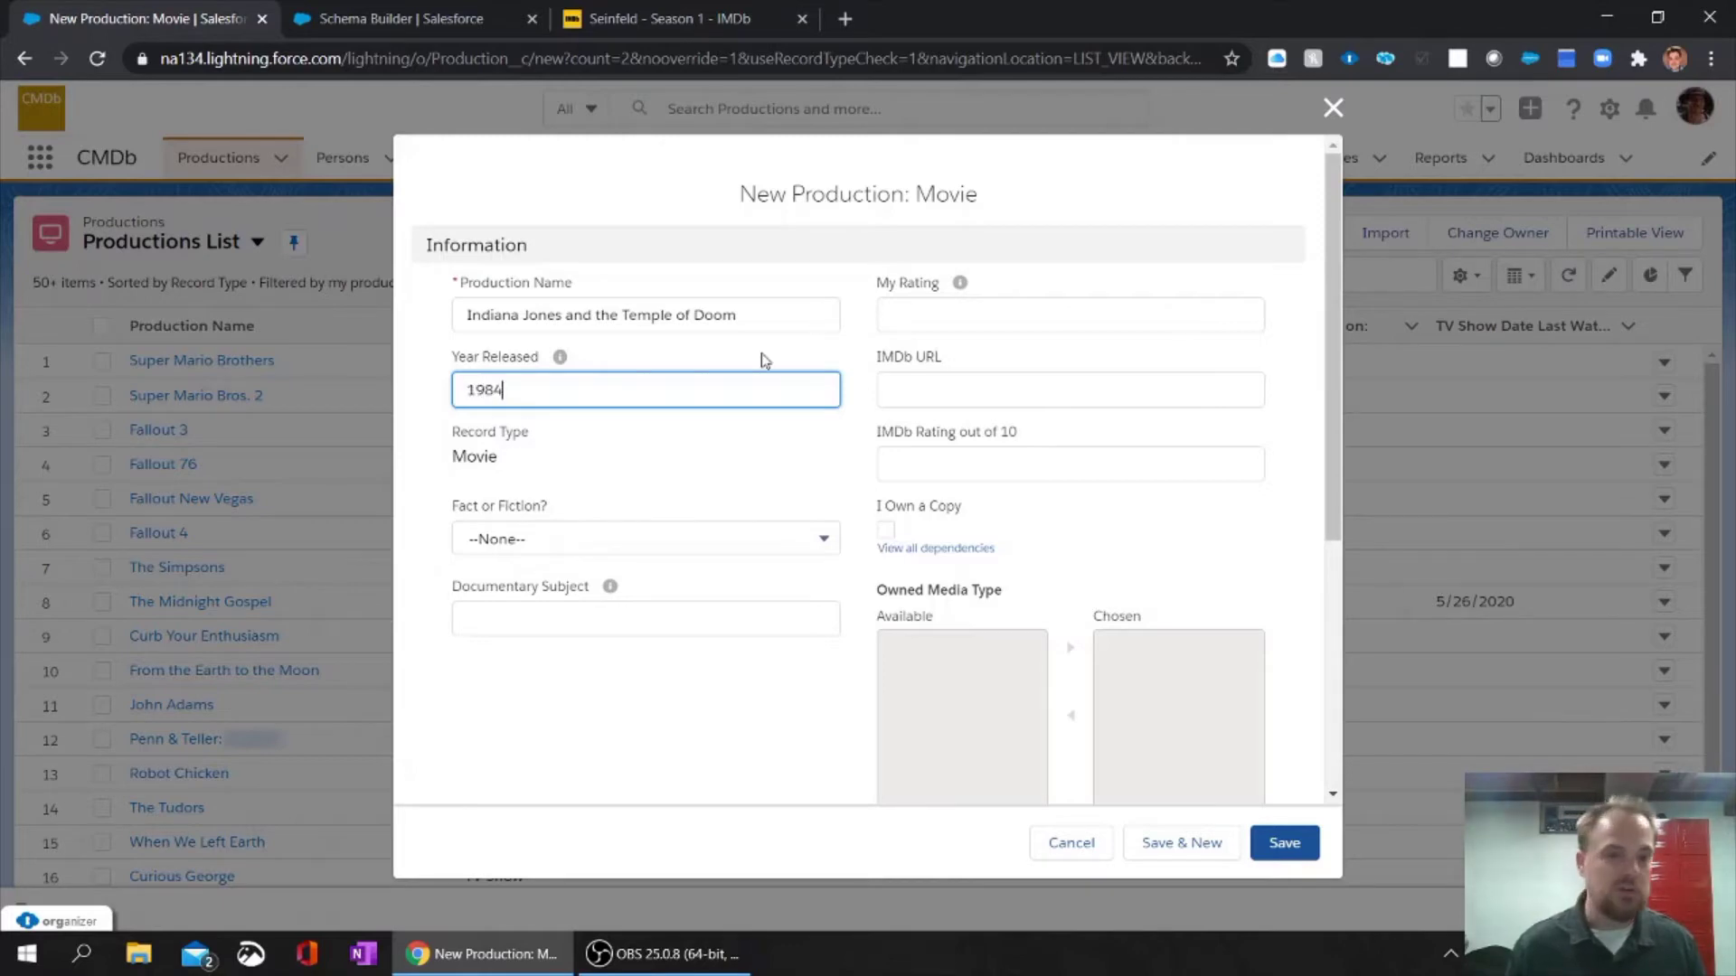
left_click(951, 321)
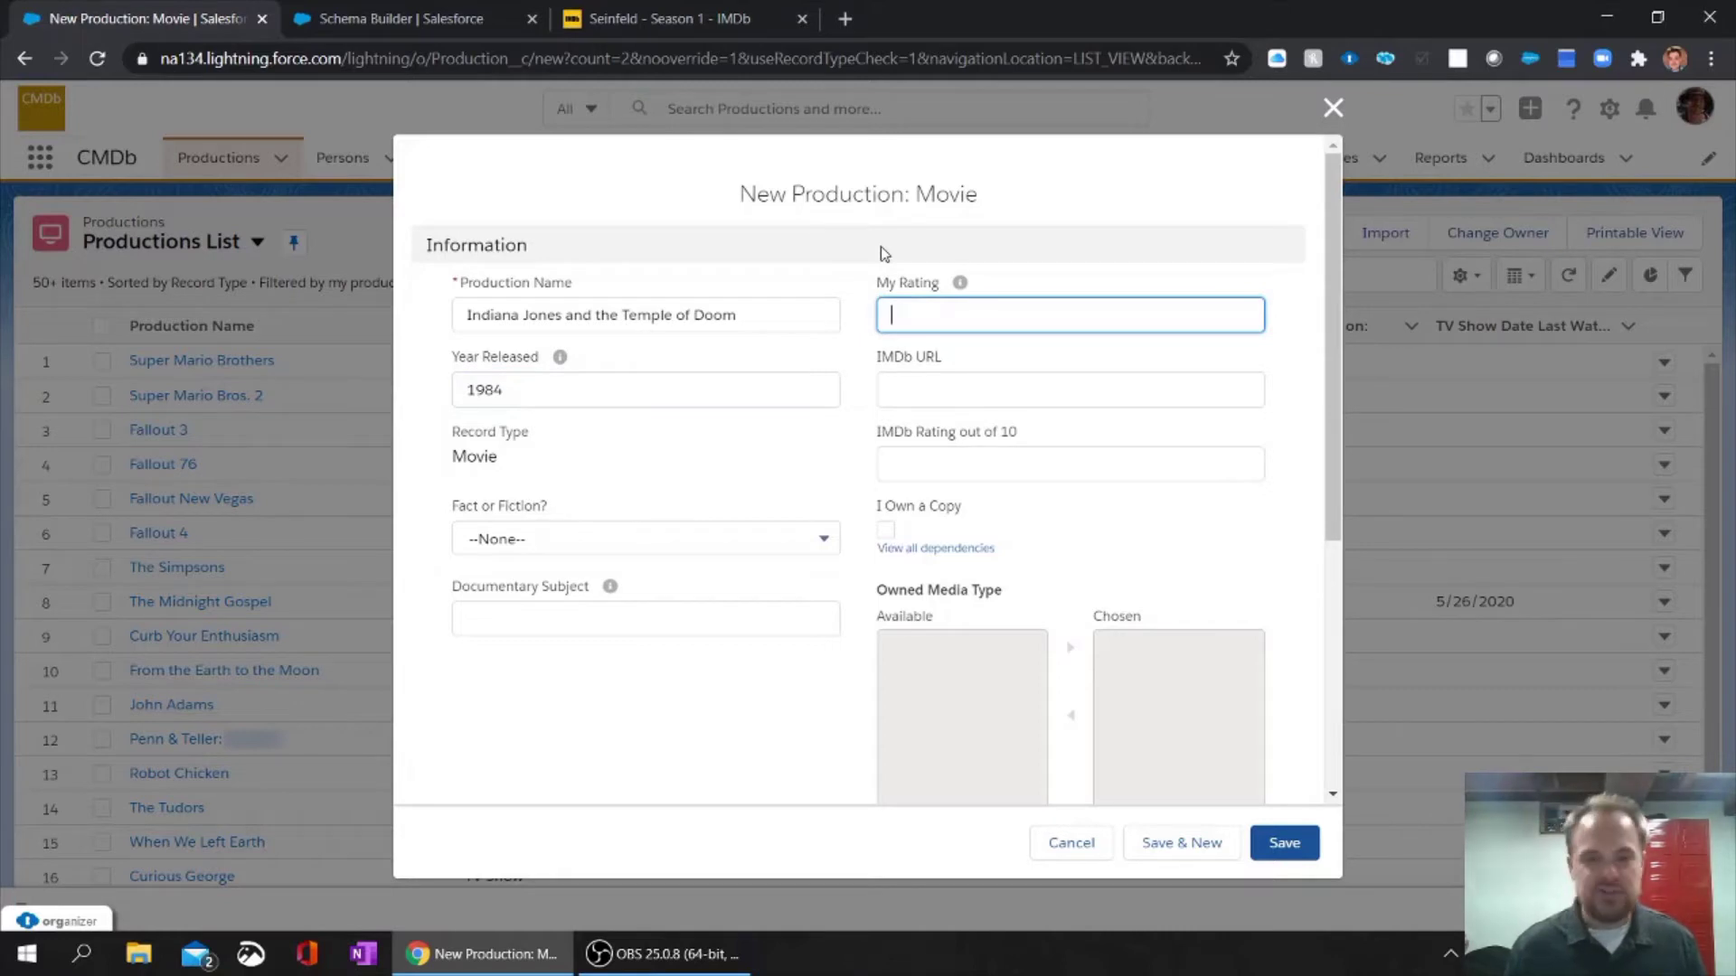
left_click(859, 282)
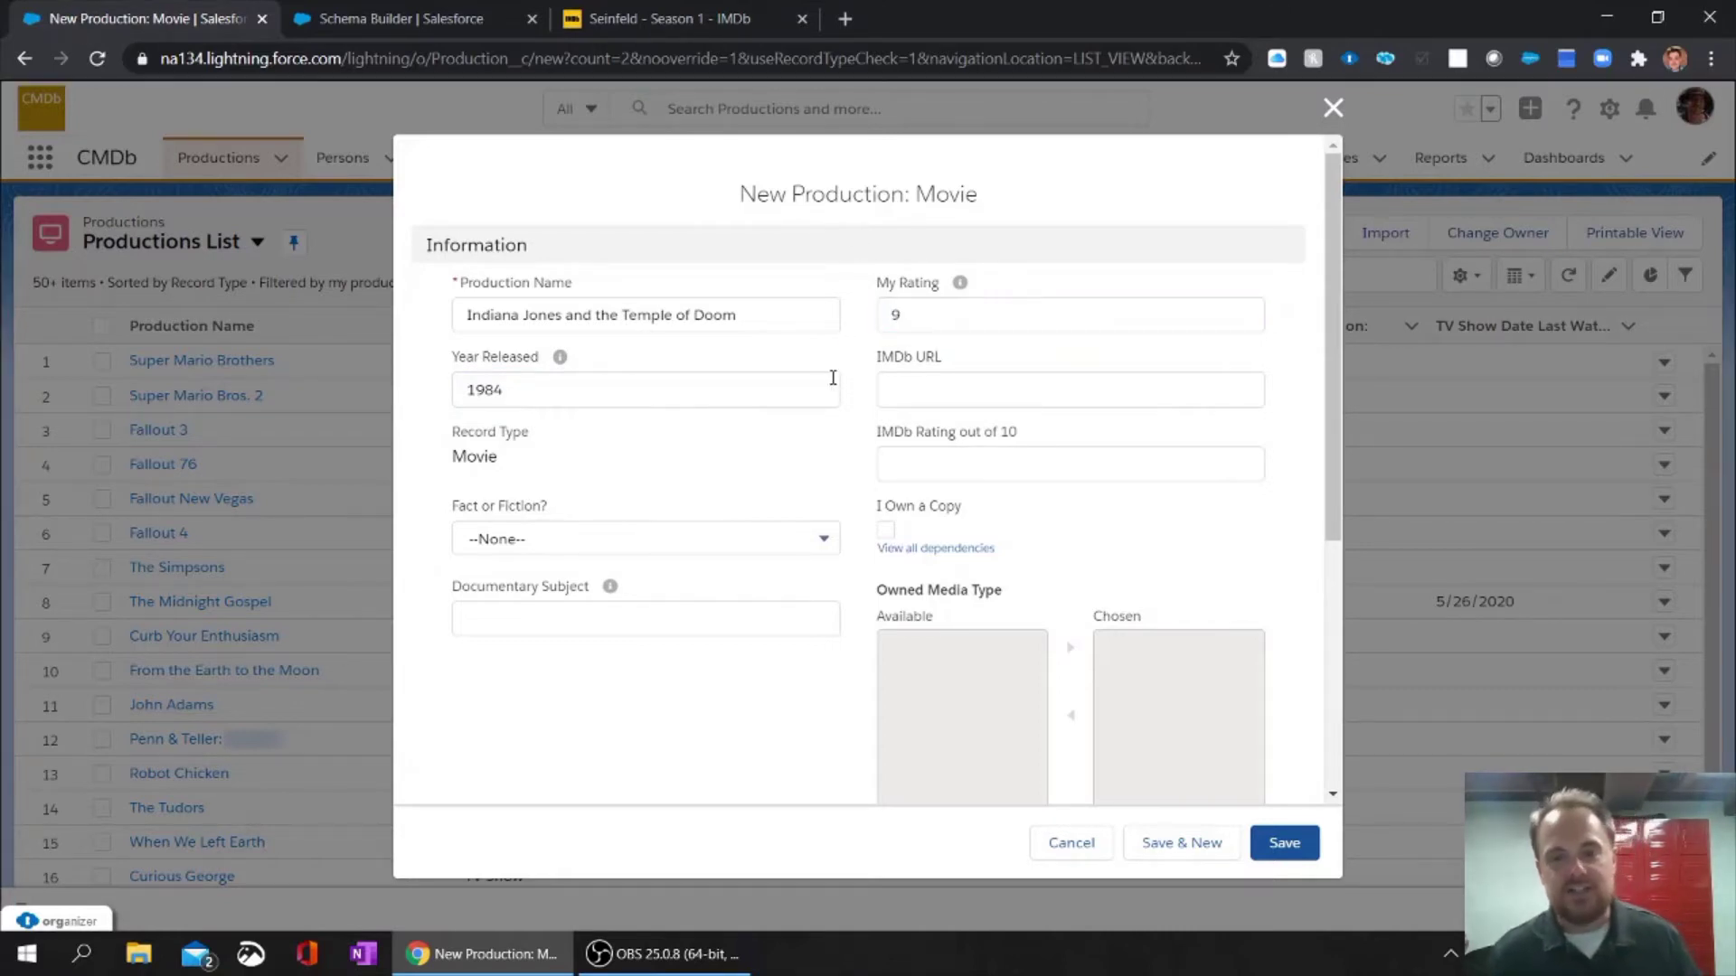
left_click(940, 392)
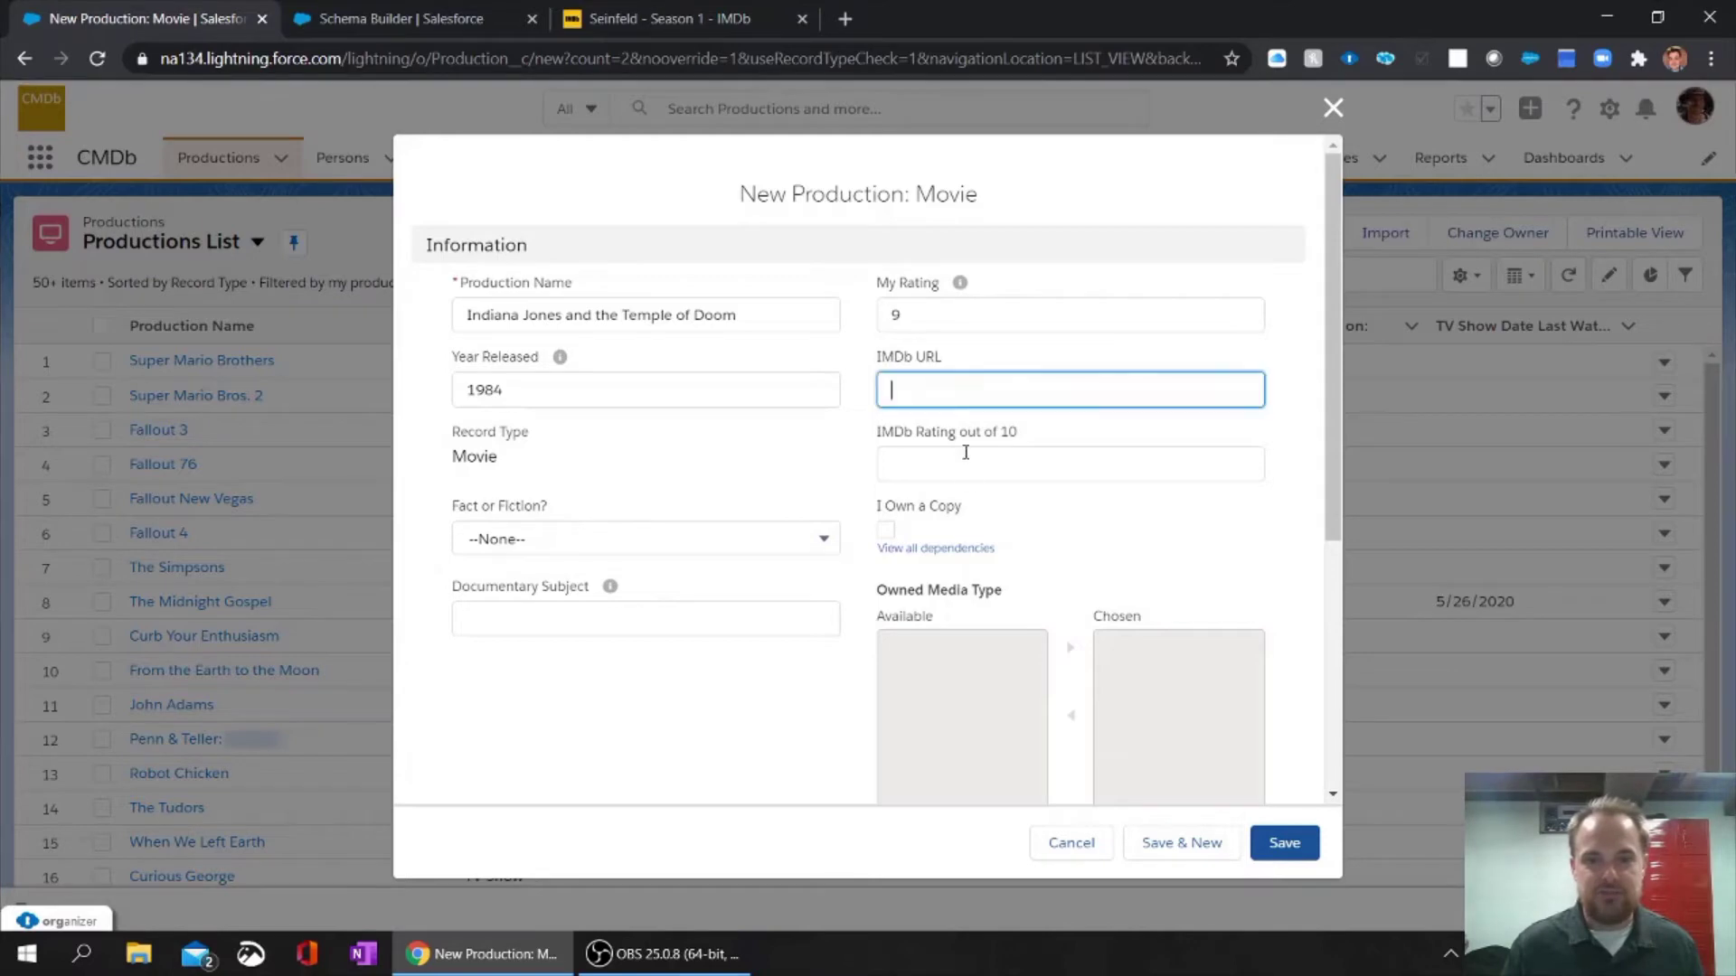
left_click(963, 468)
left_click(955, 368)
left_click(954, 385)
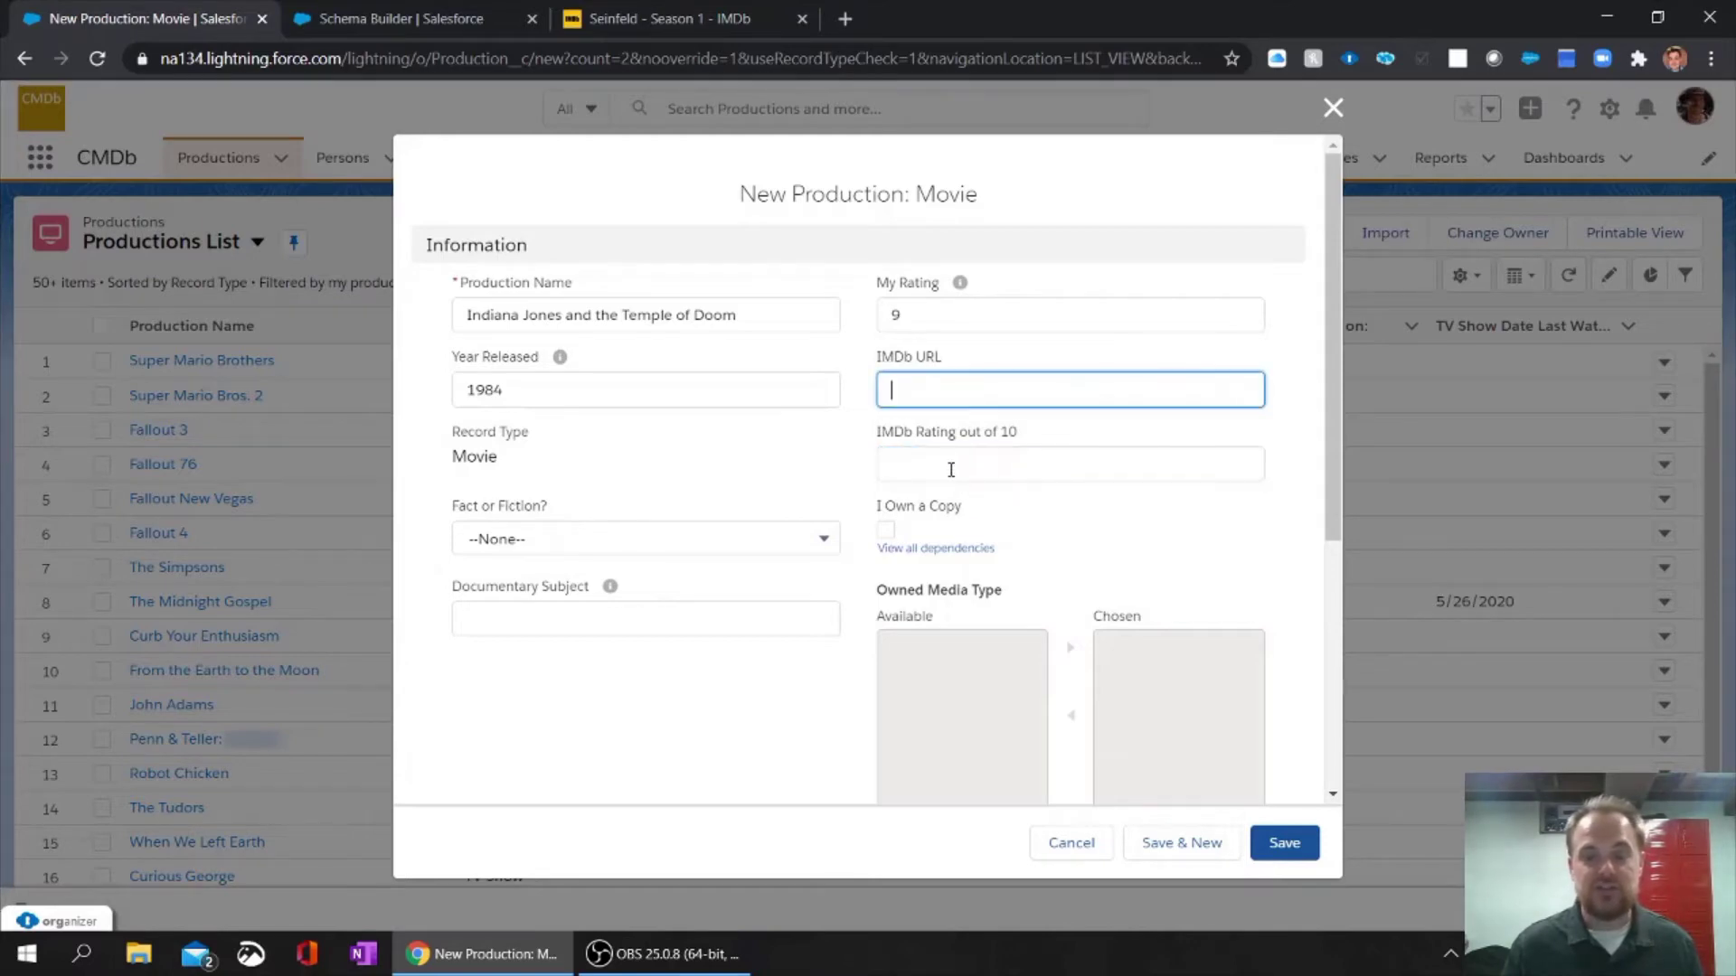
left_click(951, 469)
left_click(934, 394)
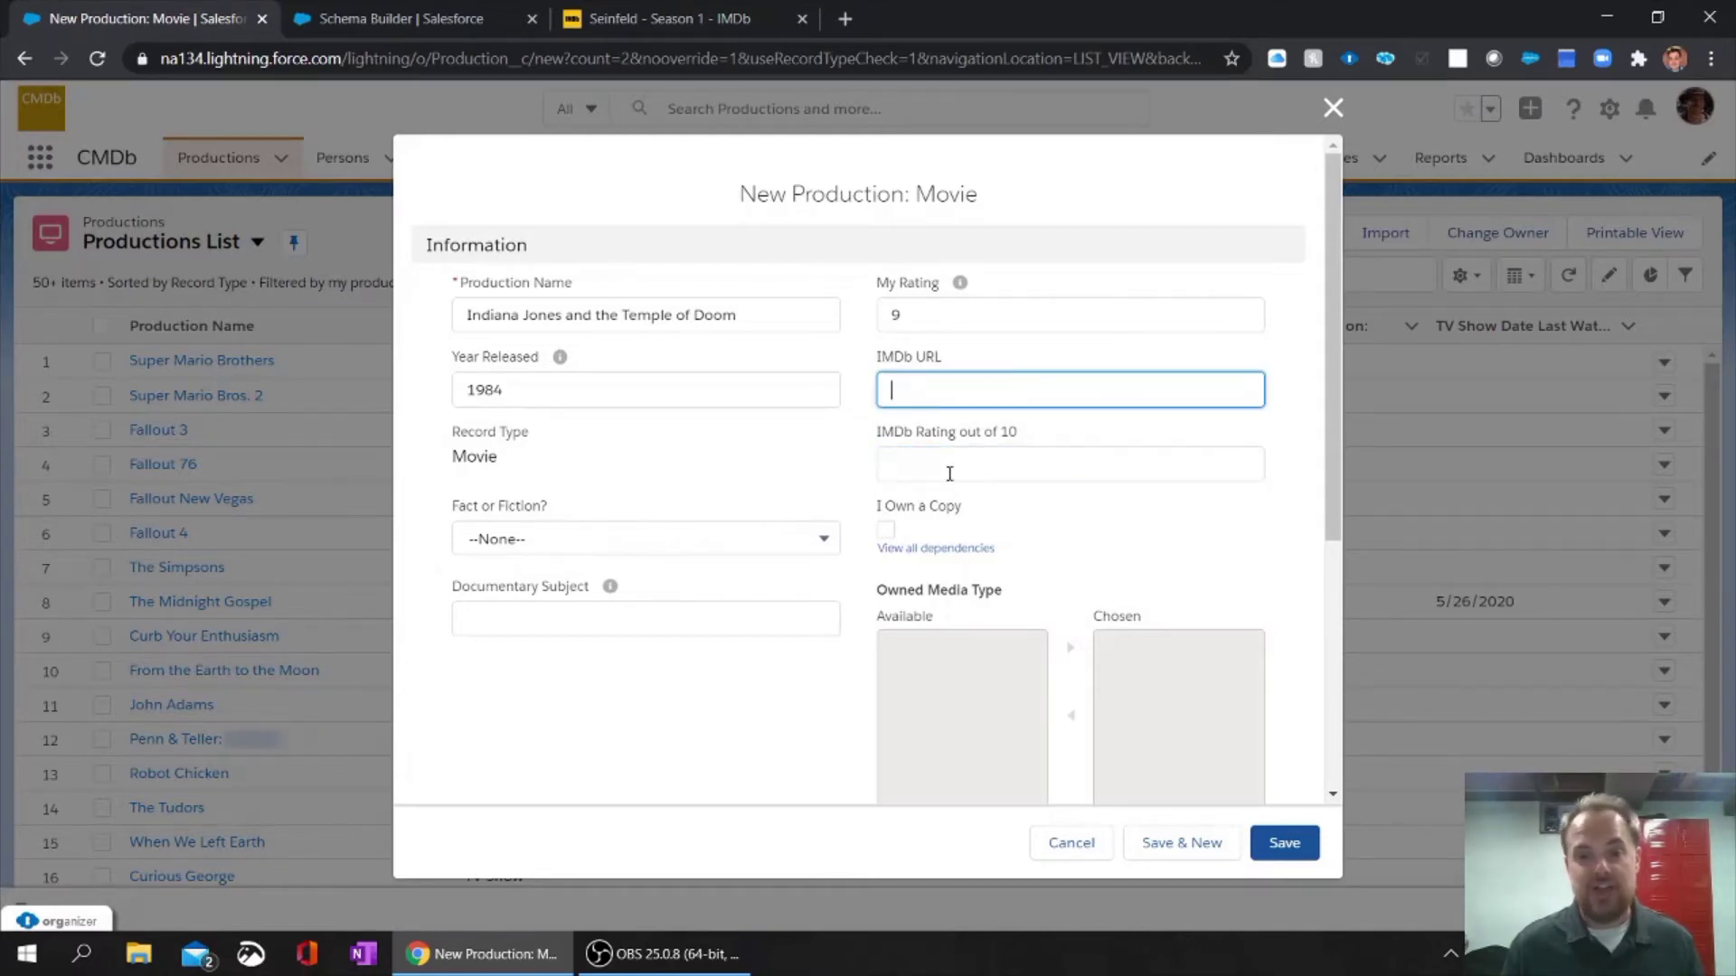
left_click(947, 470)
Classify the movie as Fiction in the Fact or Fiction field.
scroll(850, 450, "down", 1)
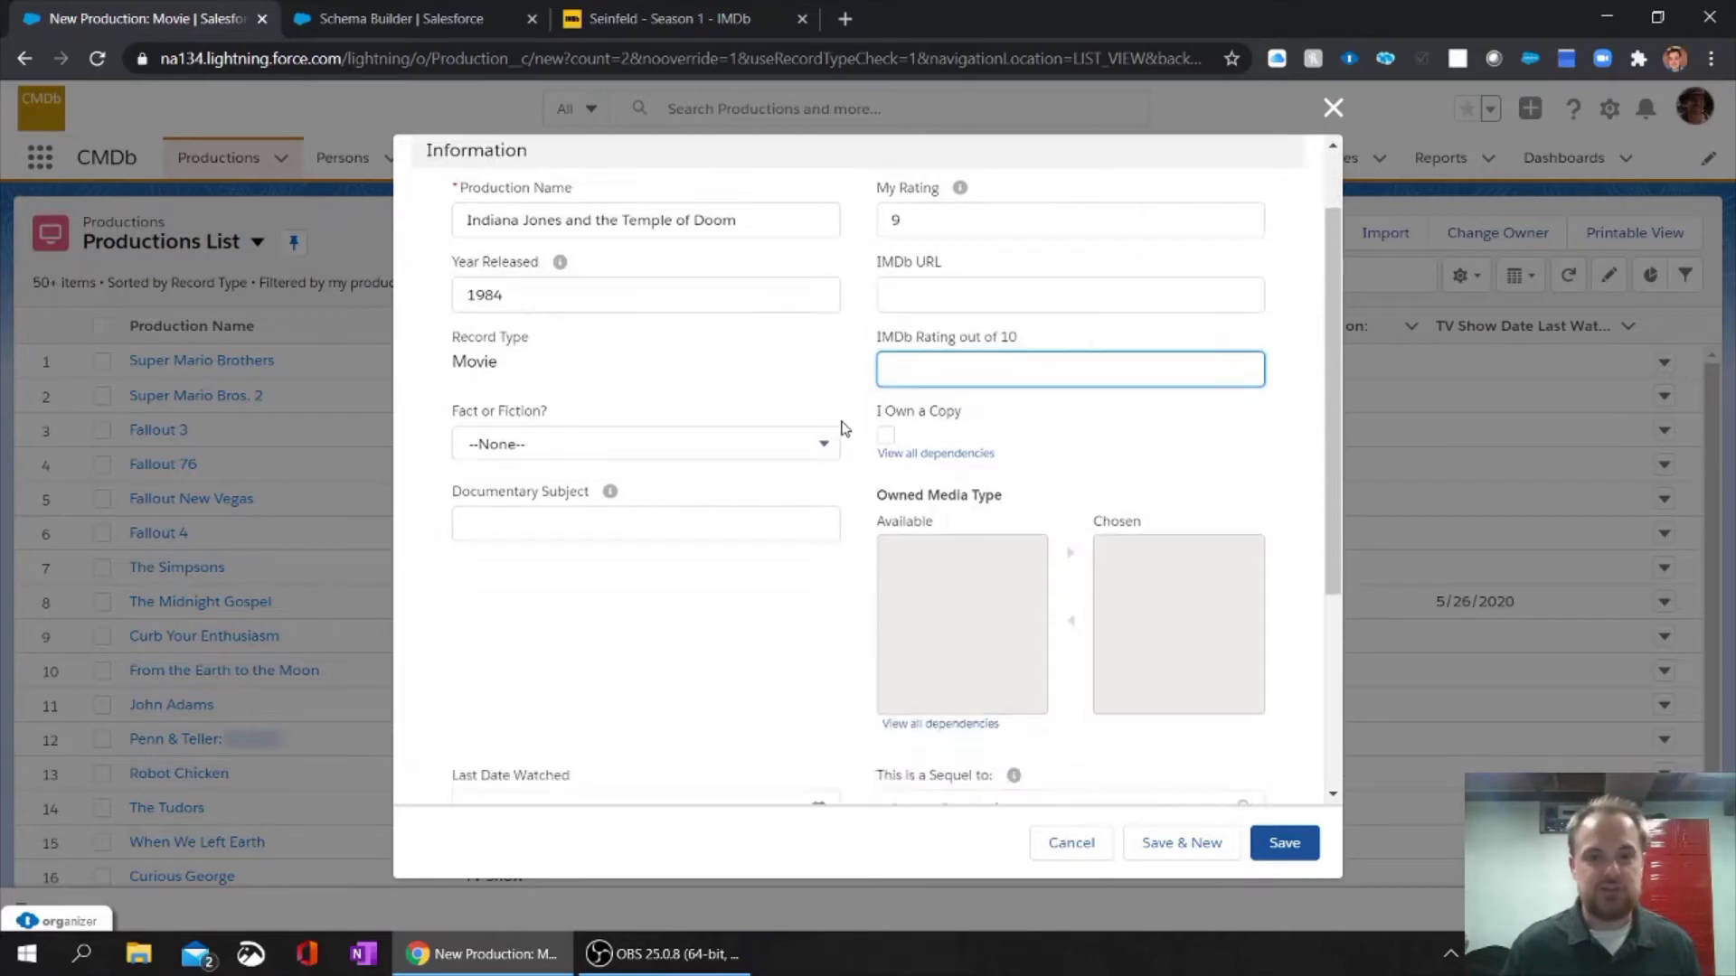
left_click(632, 433)
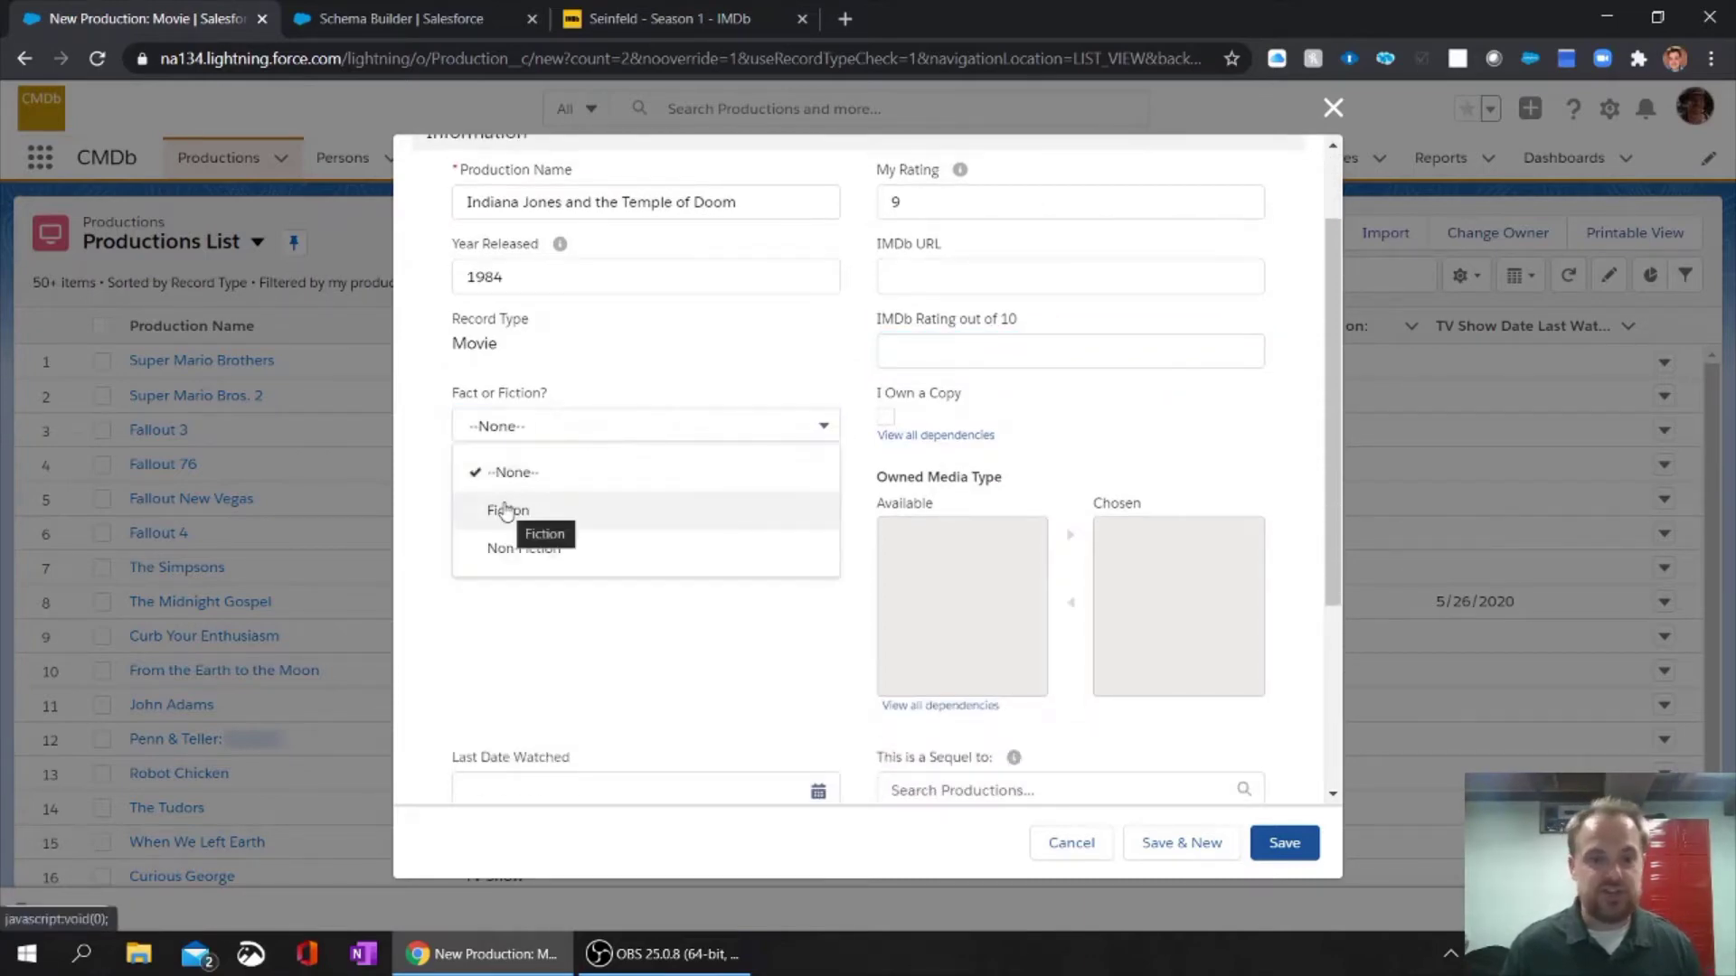
left_click(538, 512)
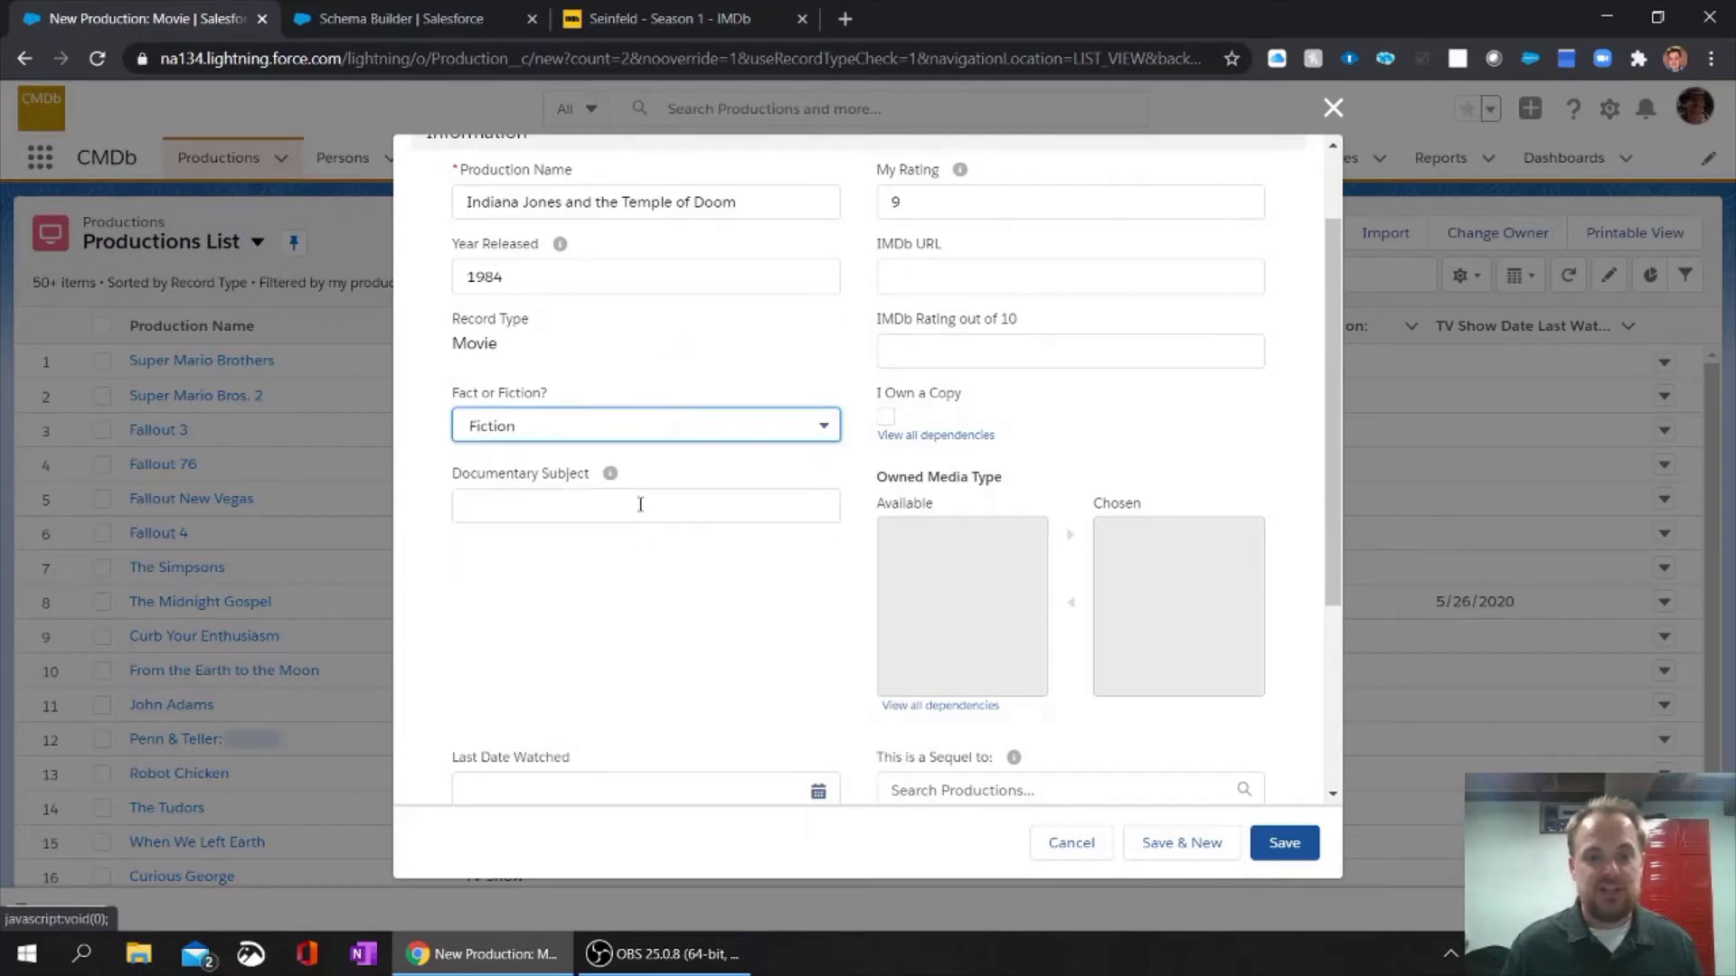
left_click(589, 508)
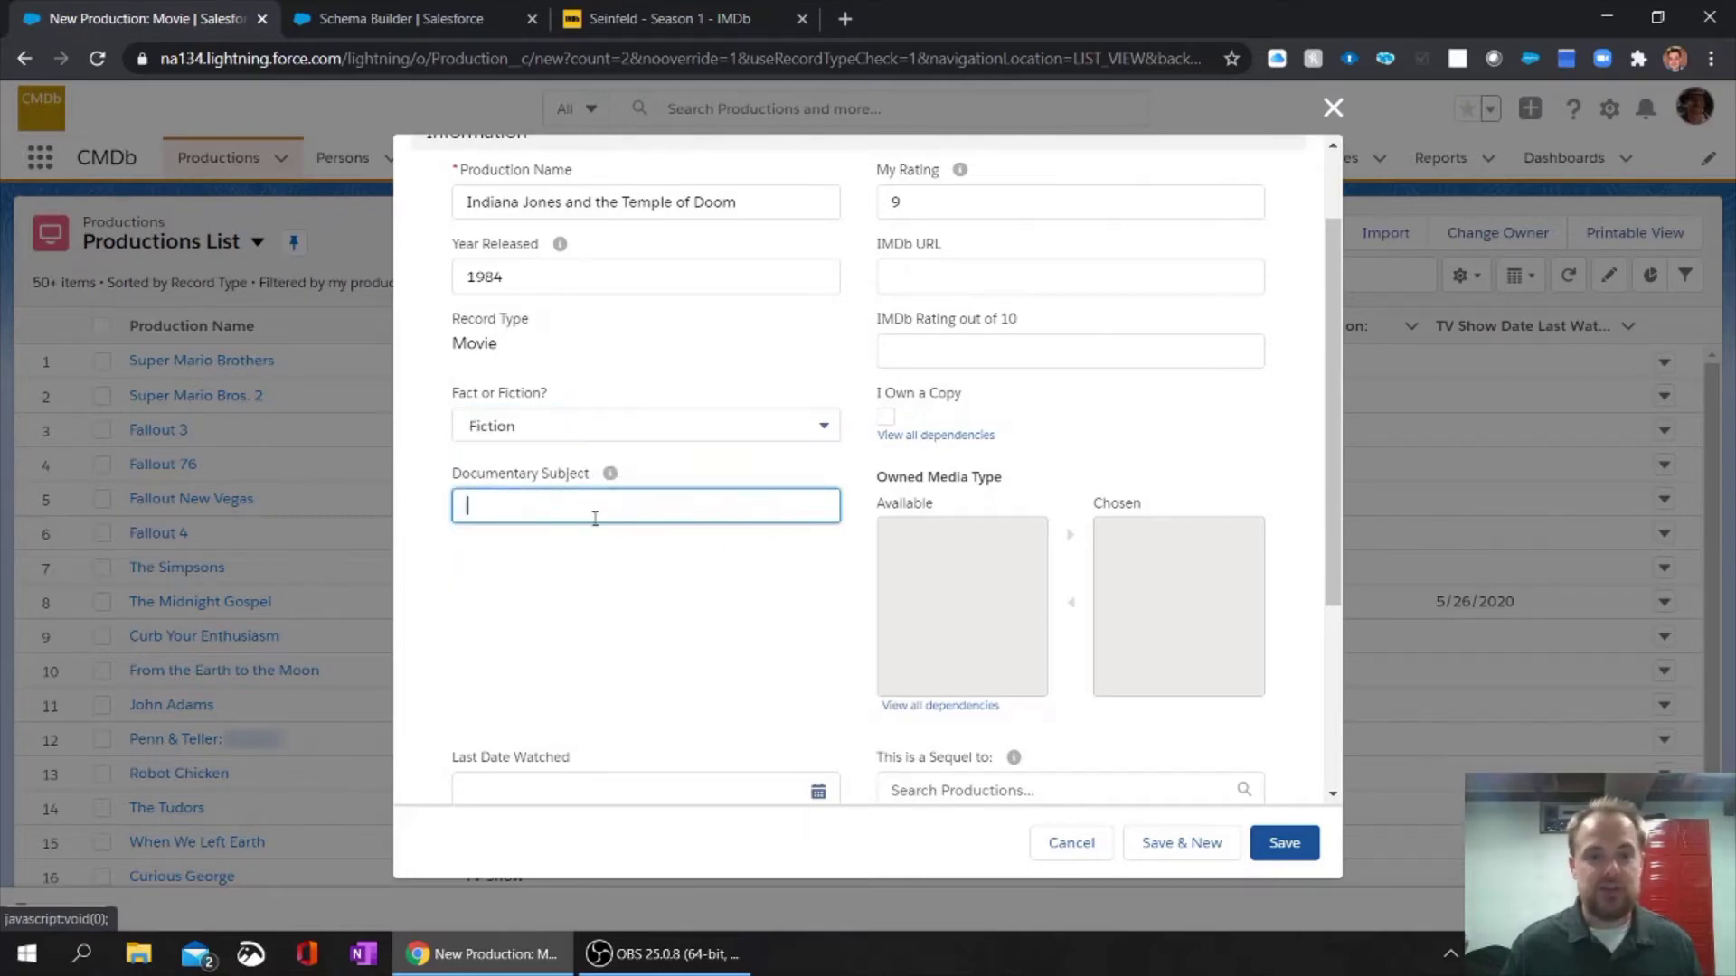
scroll(674, 574, "down", 1)
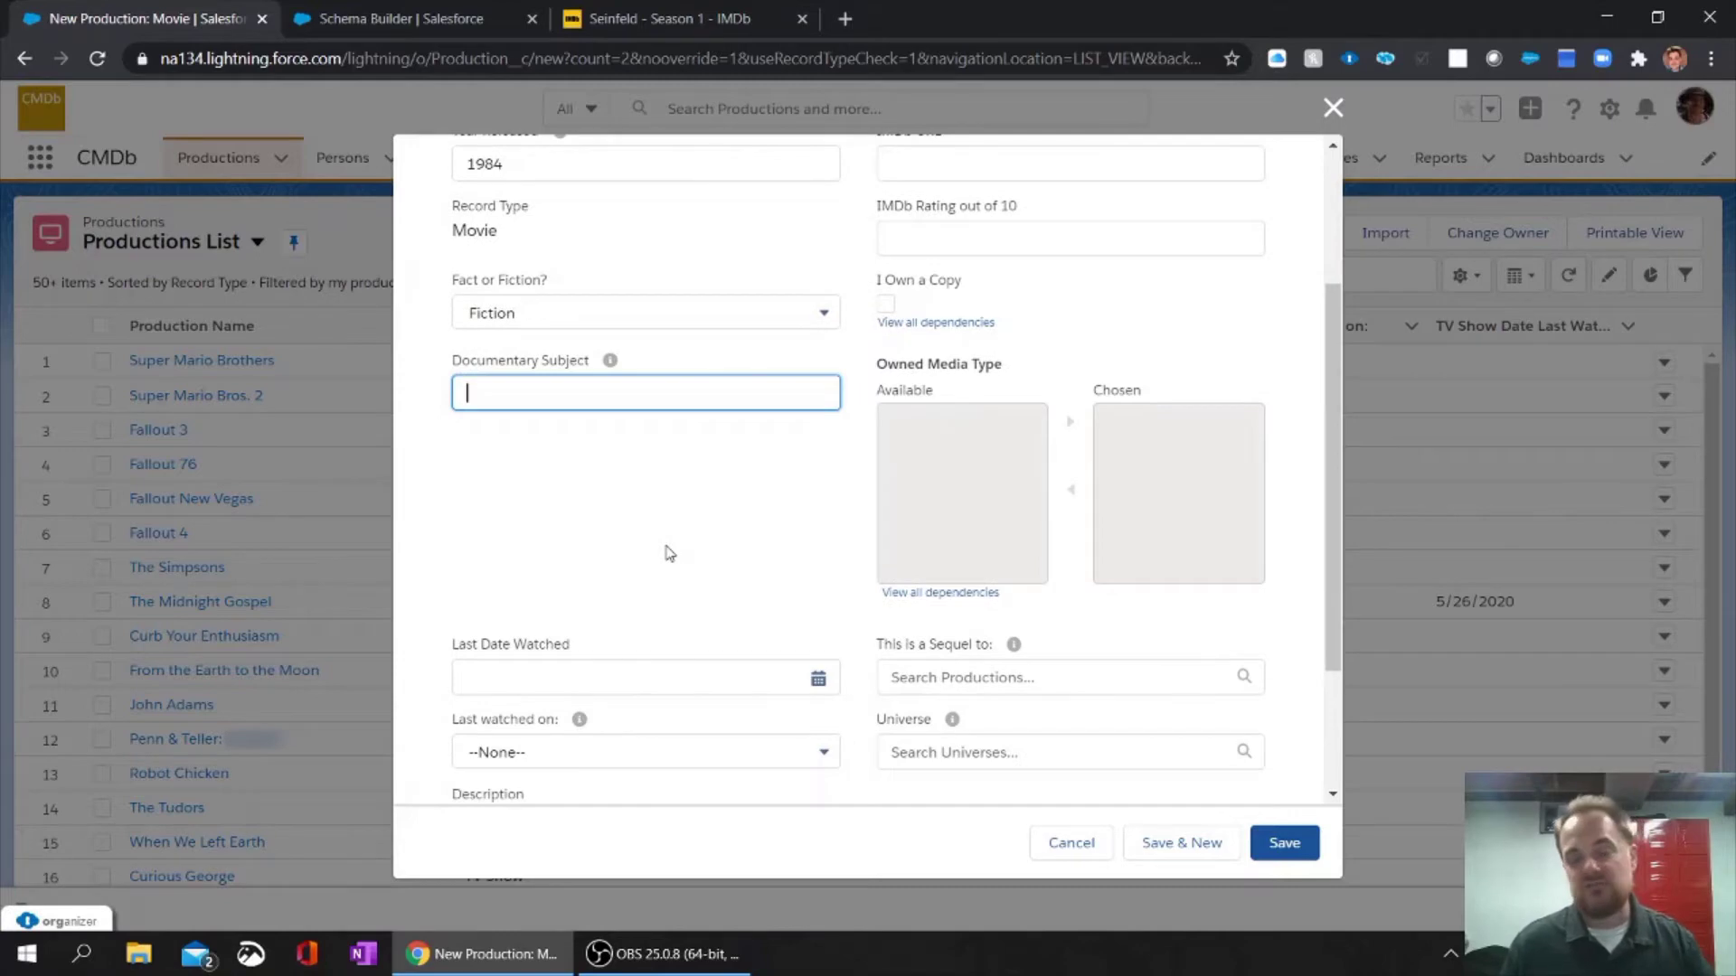
scroll(669, 553, "up", 1)
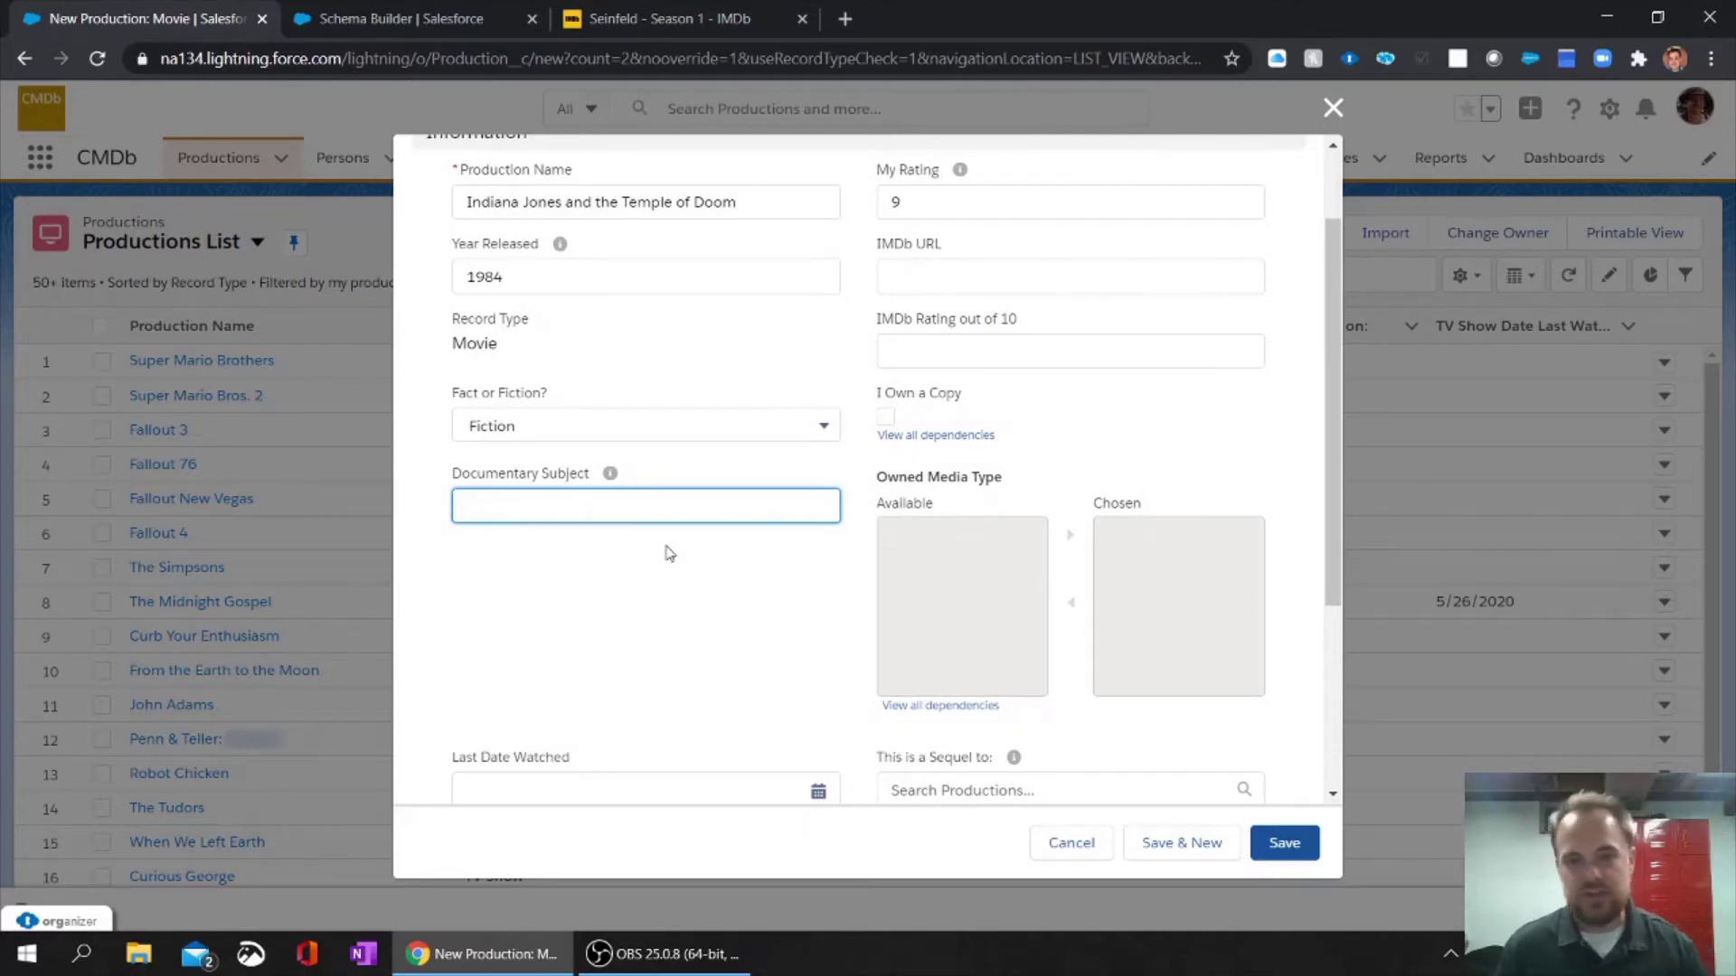
scroll(801, 413, "up", 1)
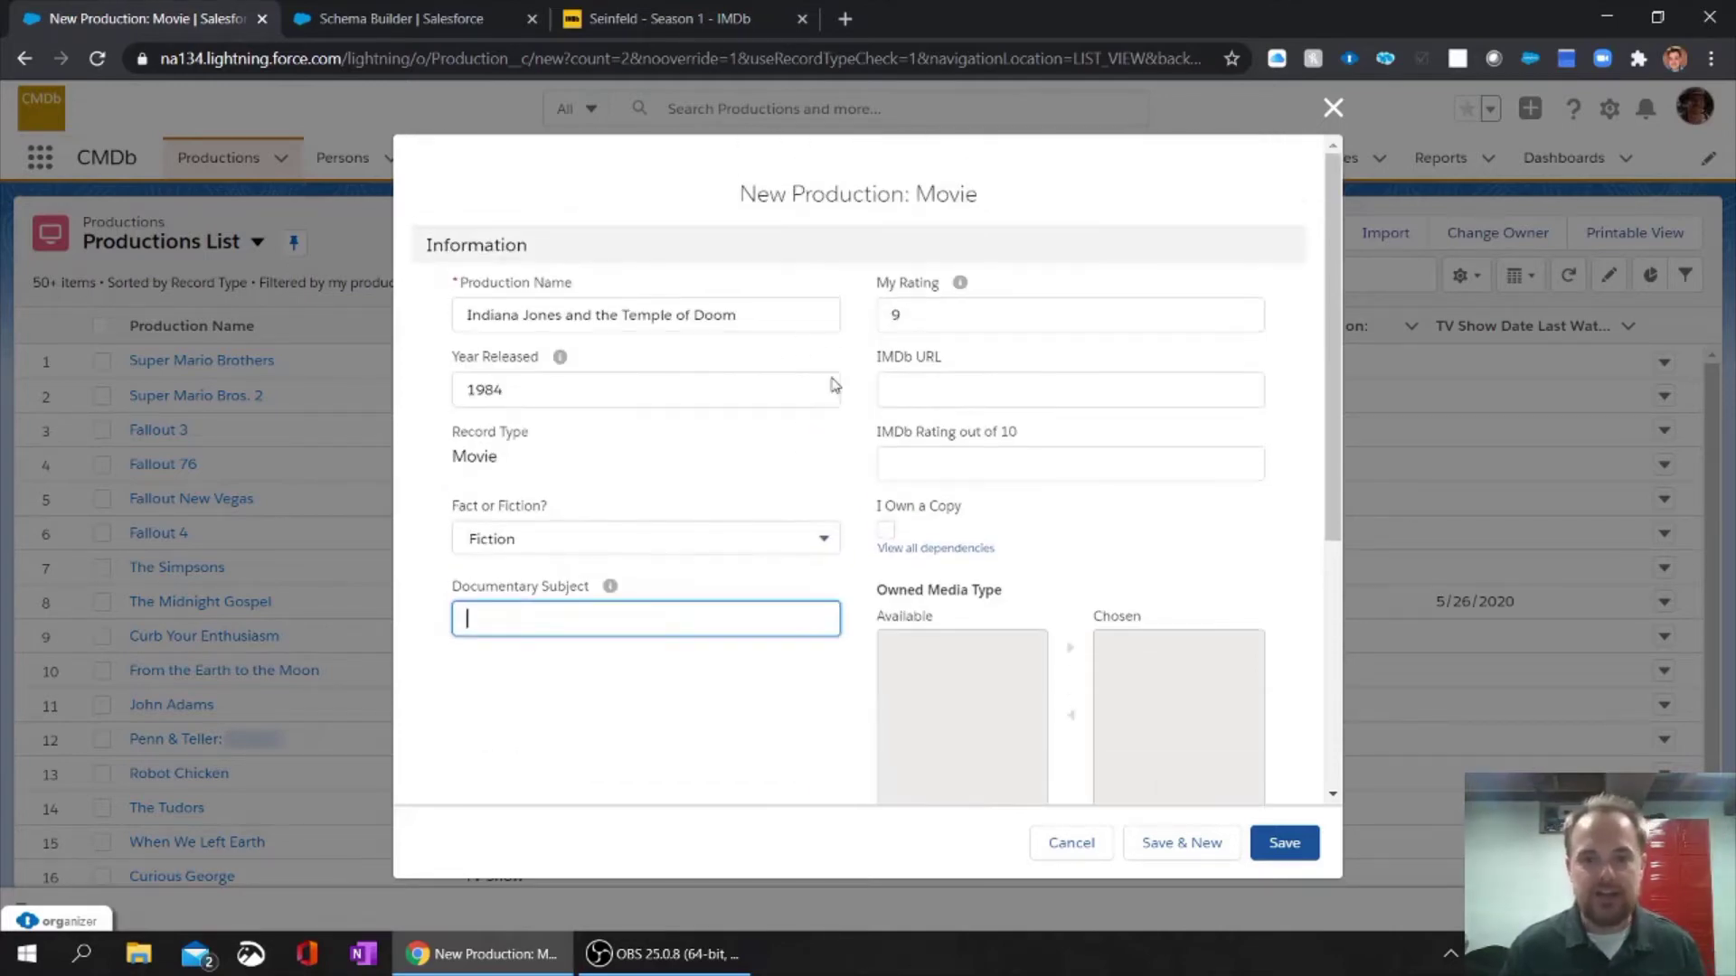
Mark the movie as an owned copy and choose DVD as its owned media type.
scroll(881, 507, "down", 1)
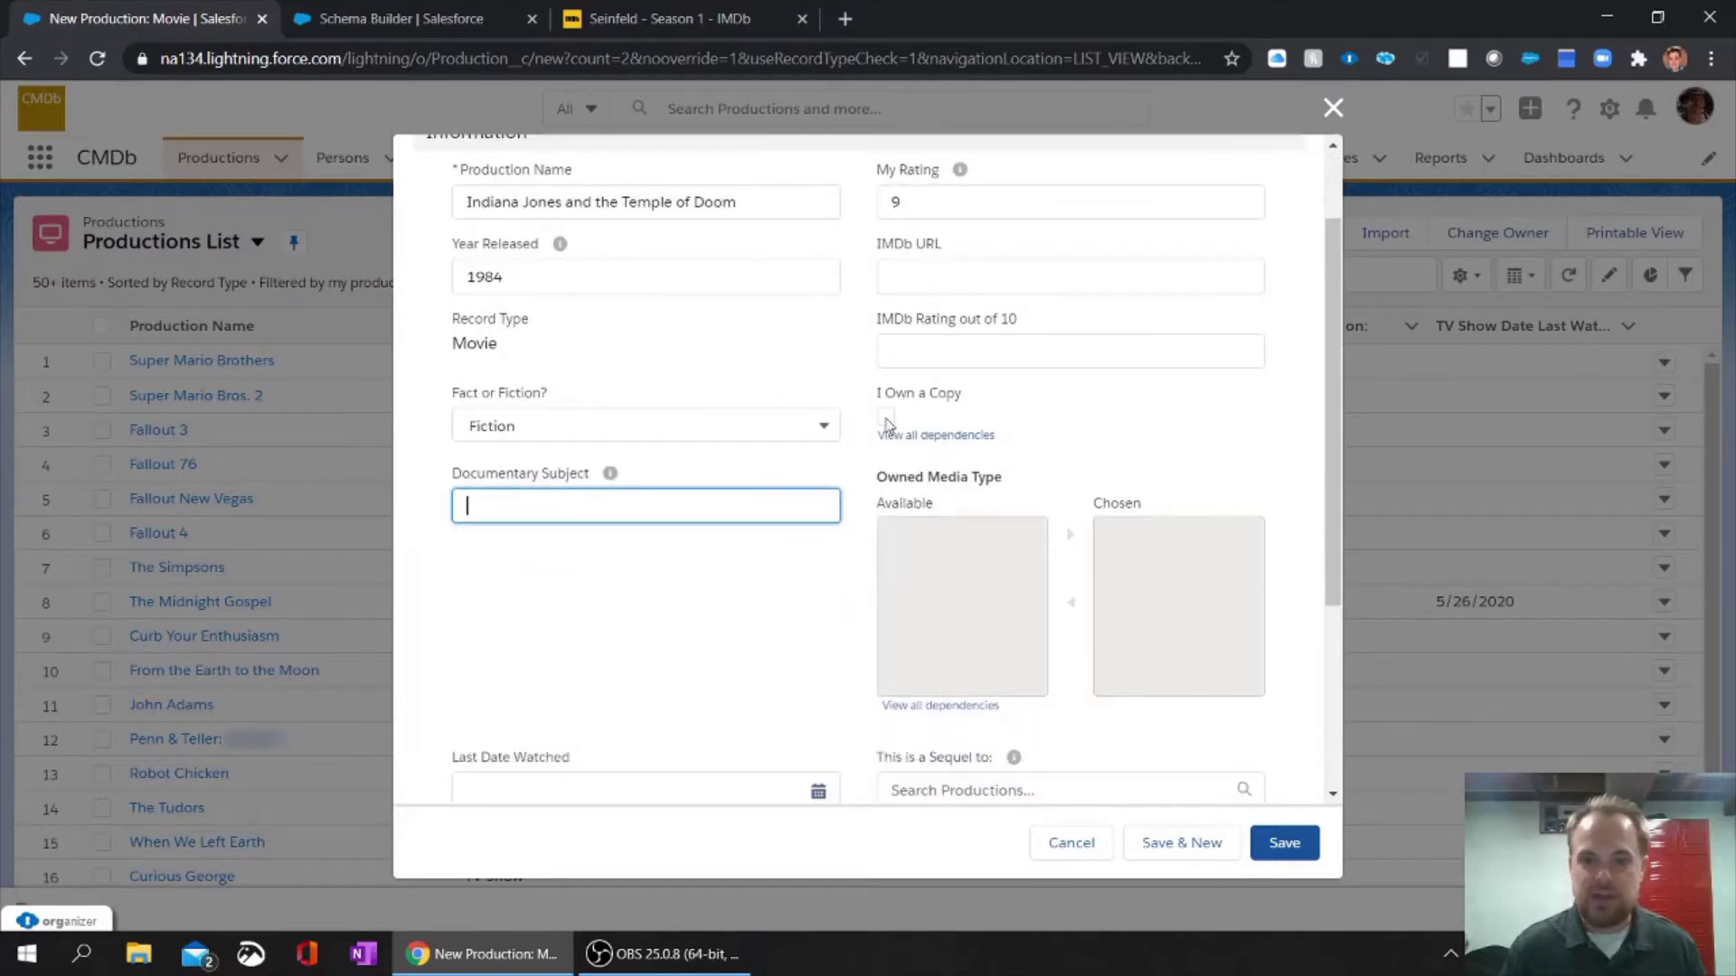
left_click(887, 417)
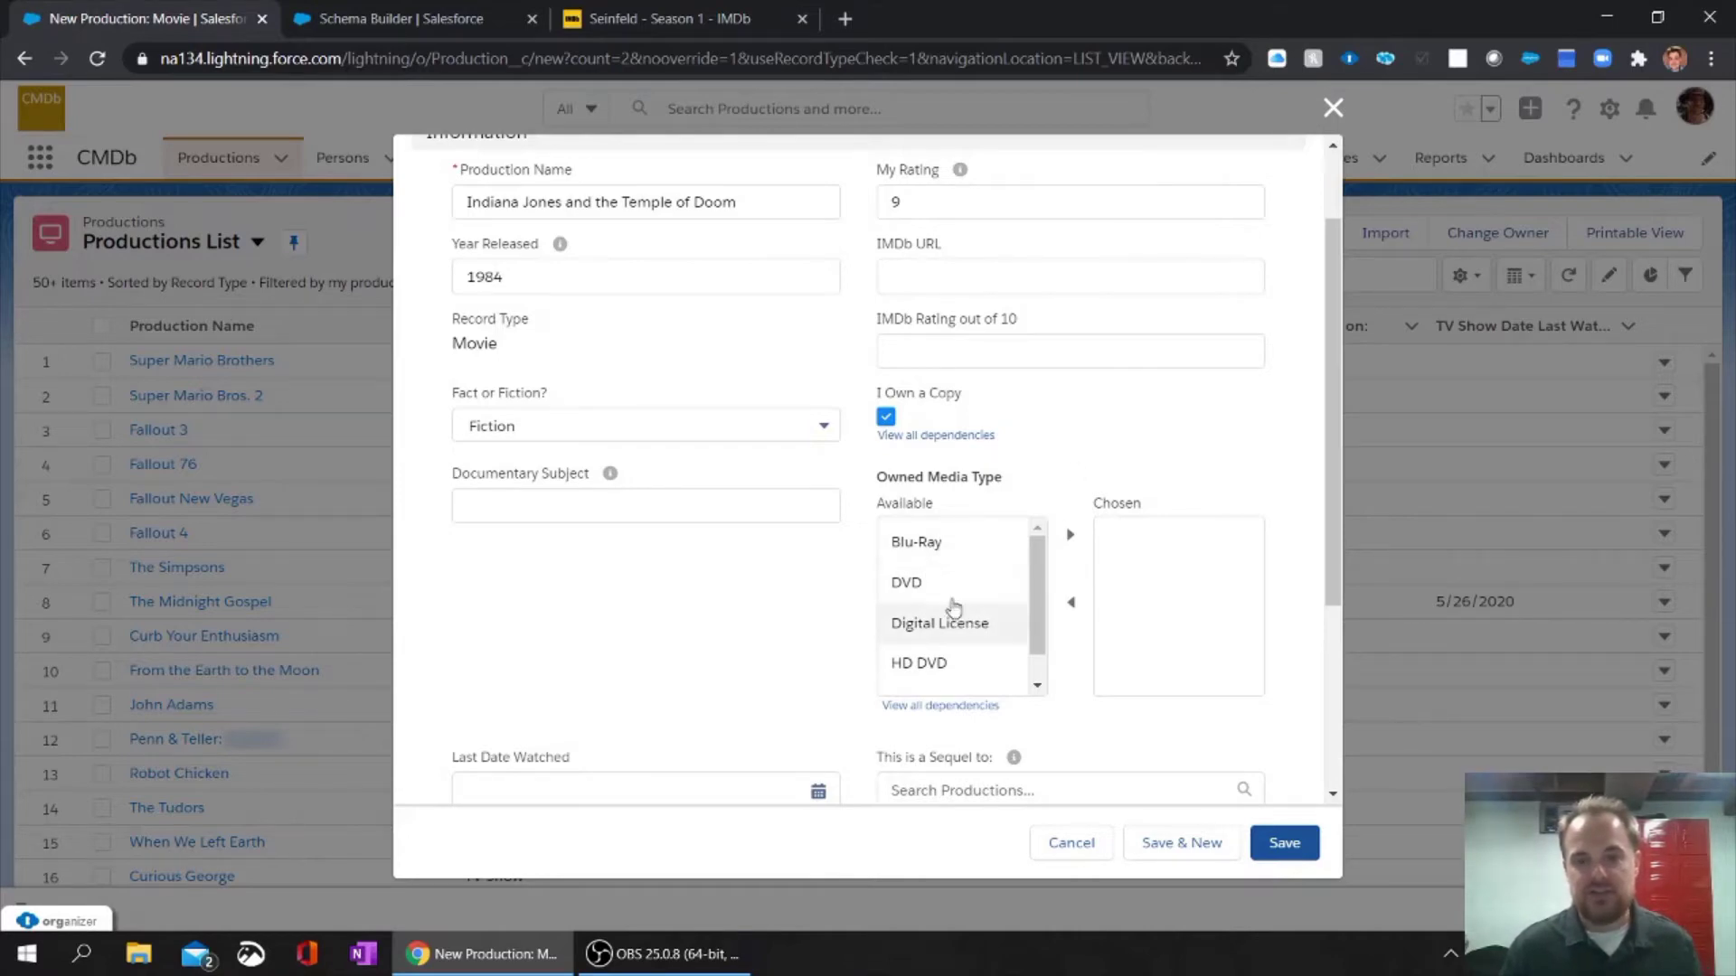
scroll(959, 597, "down", 1)
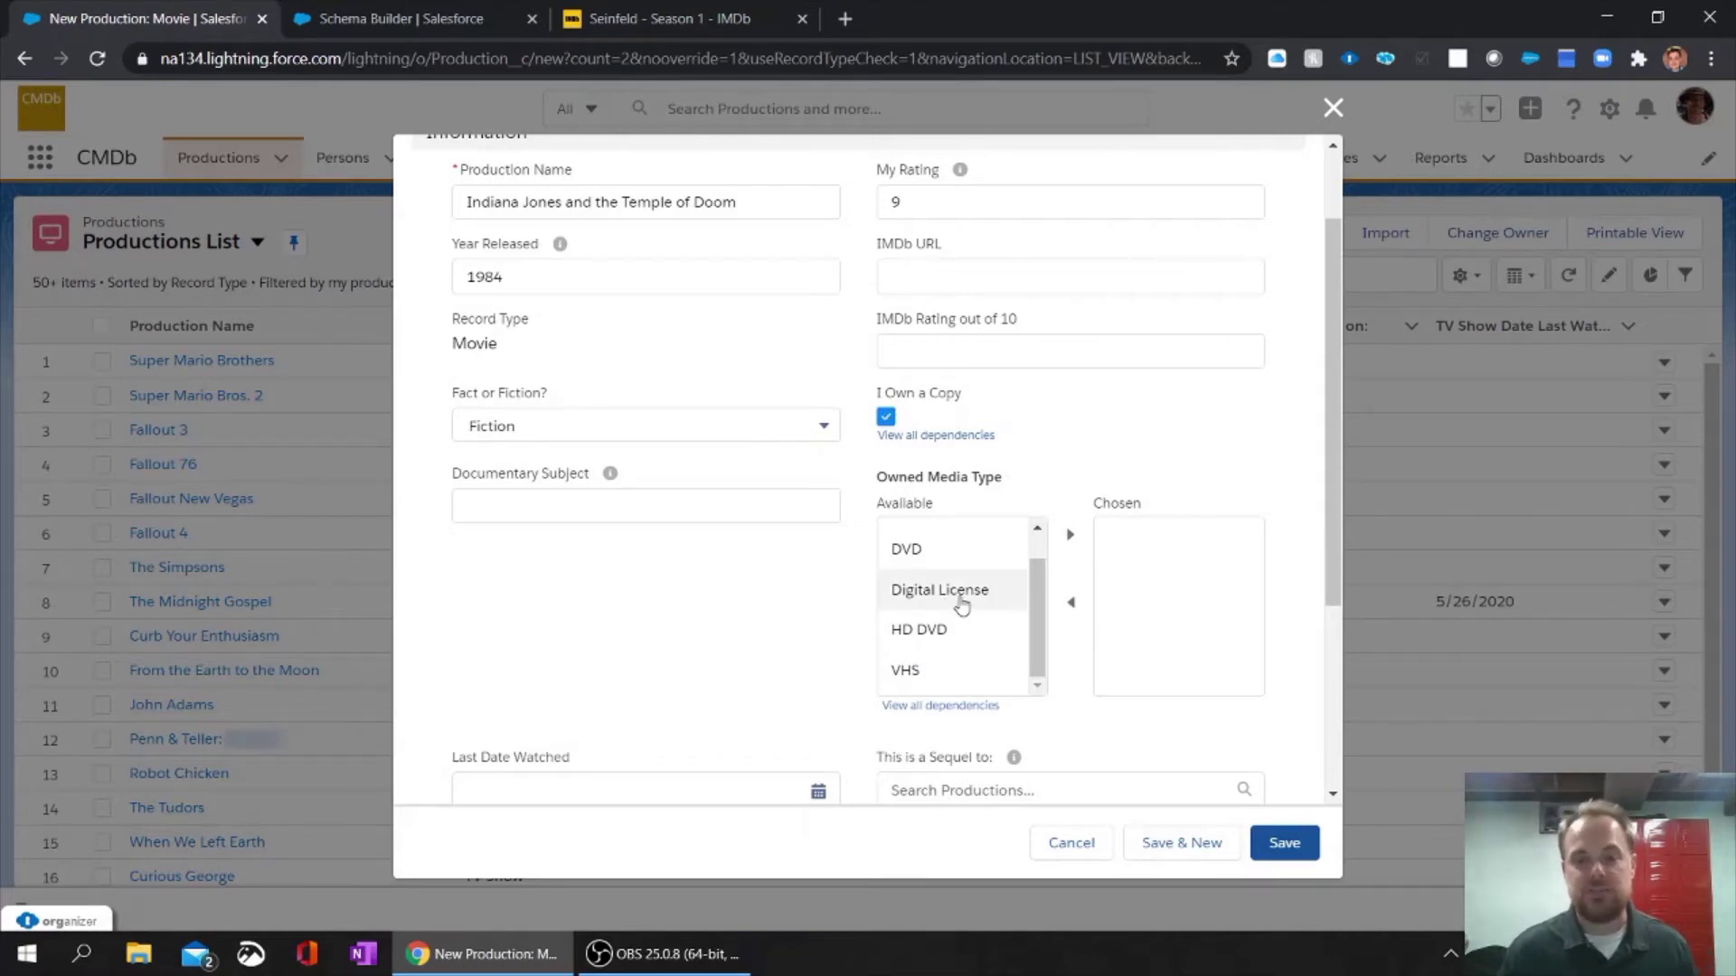
scroll(958, 599, "up", 1)
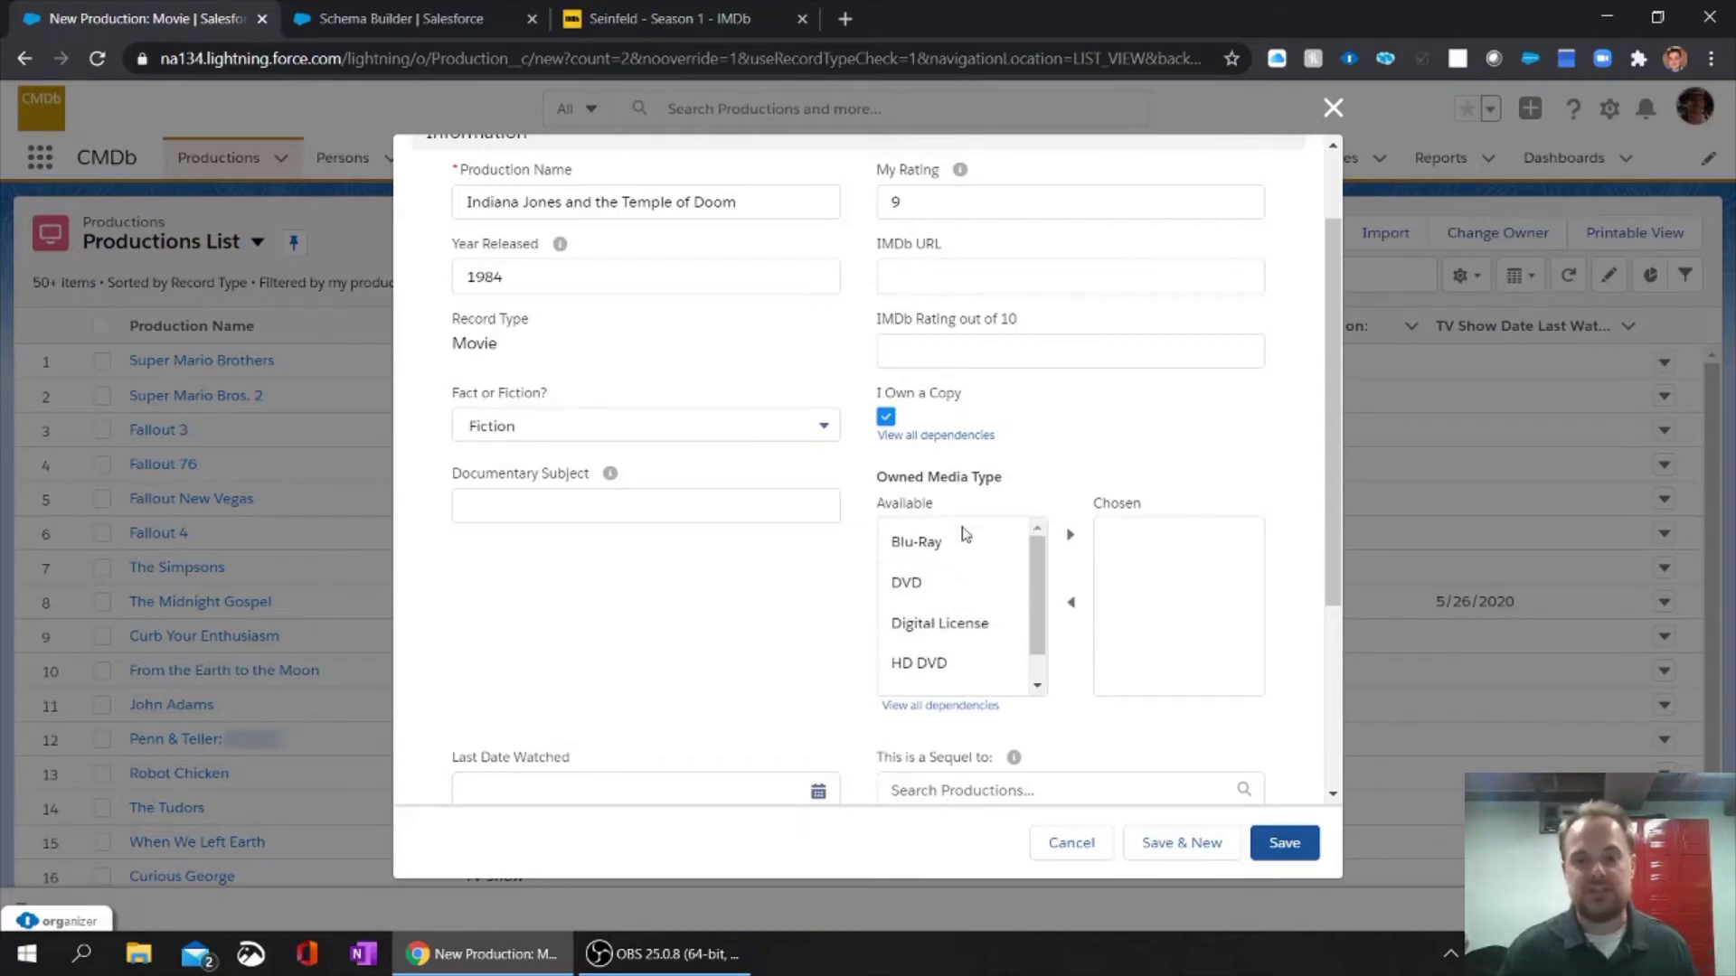
left_click(945, 590)
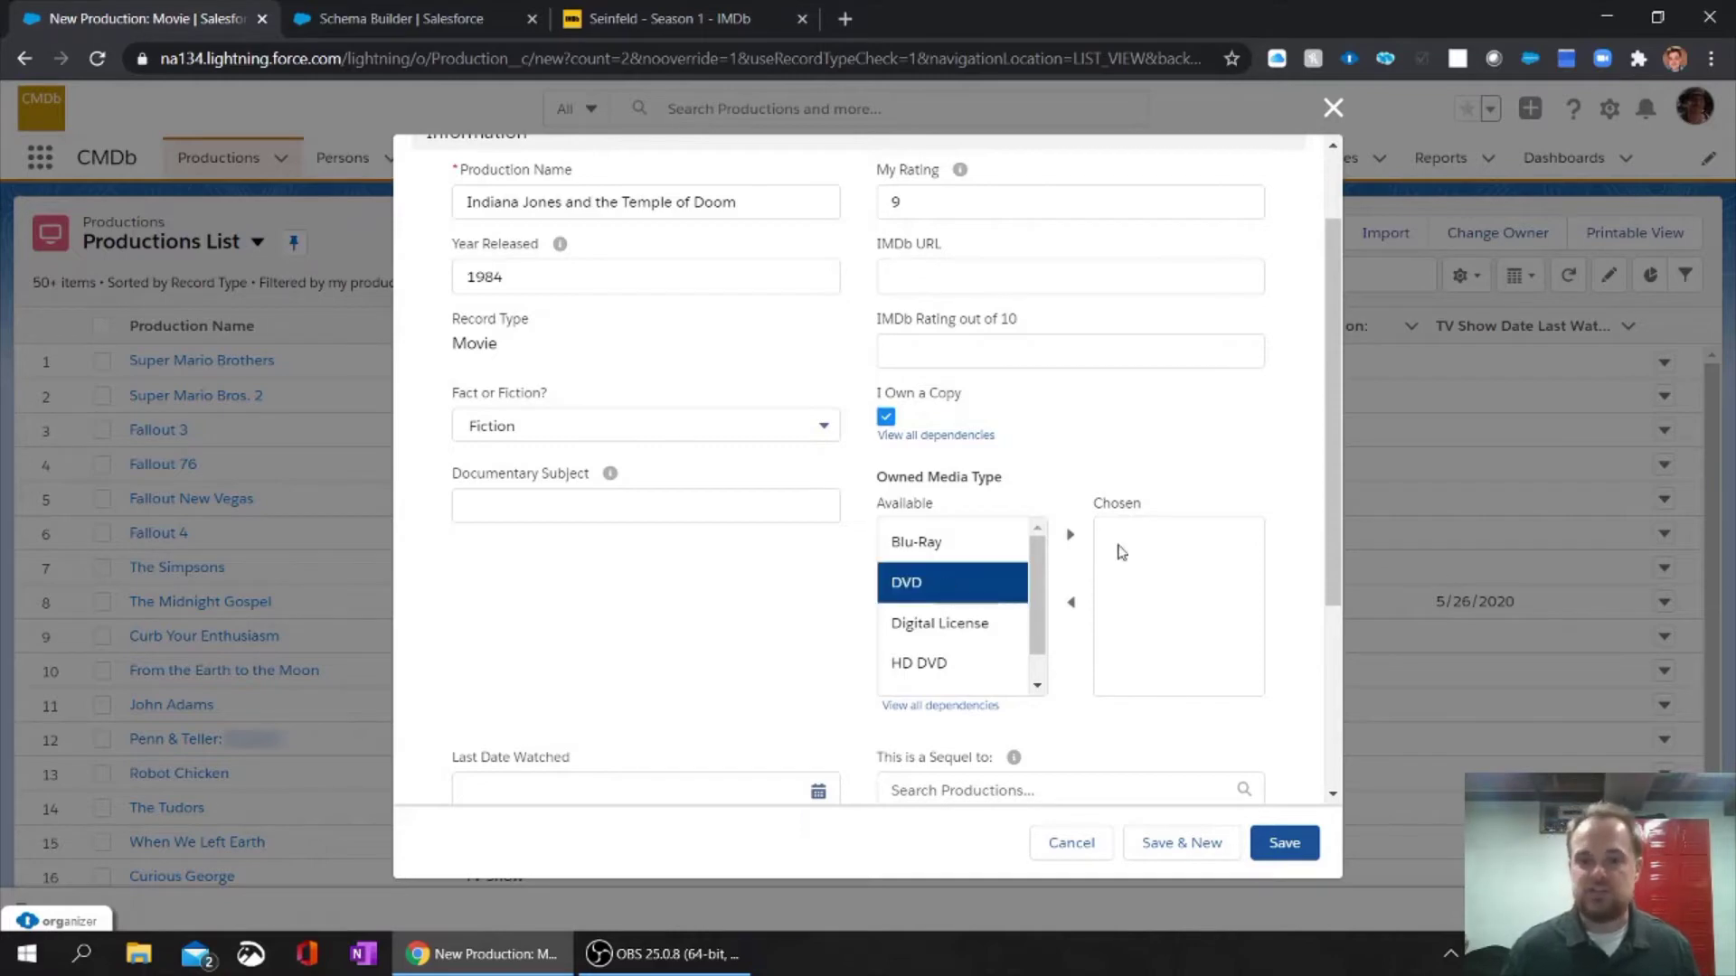
left_click(1071, 535)
scroll(940, 579, "down", 1)
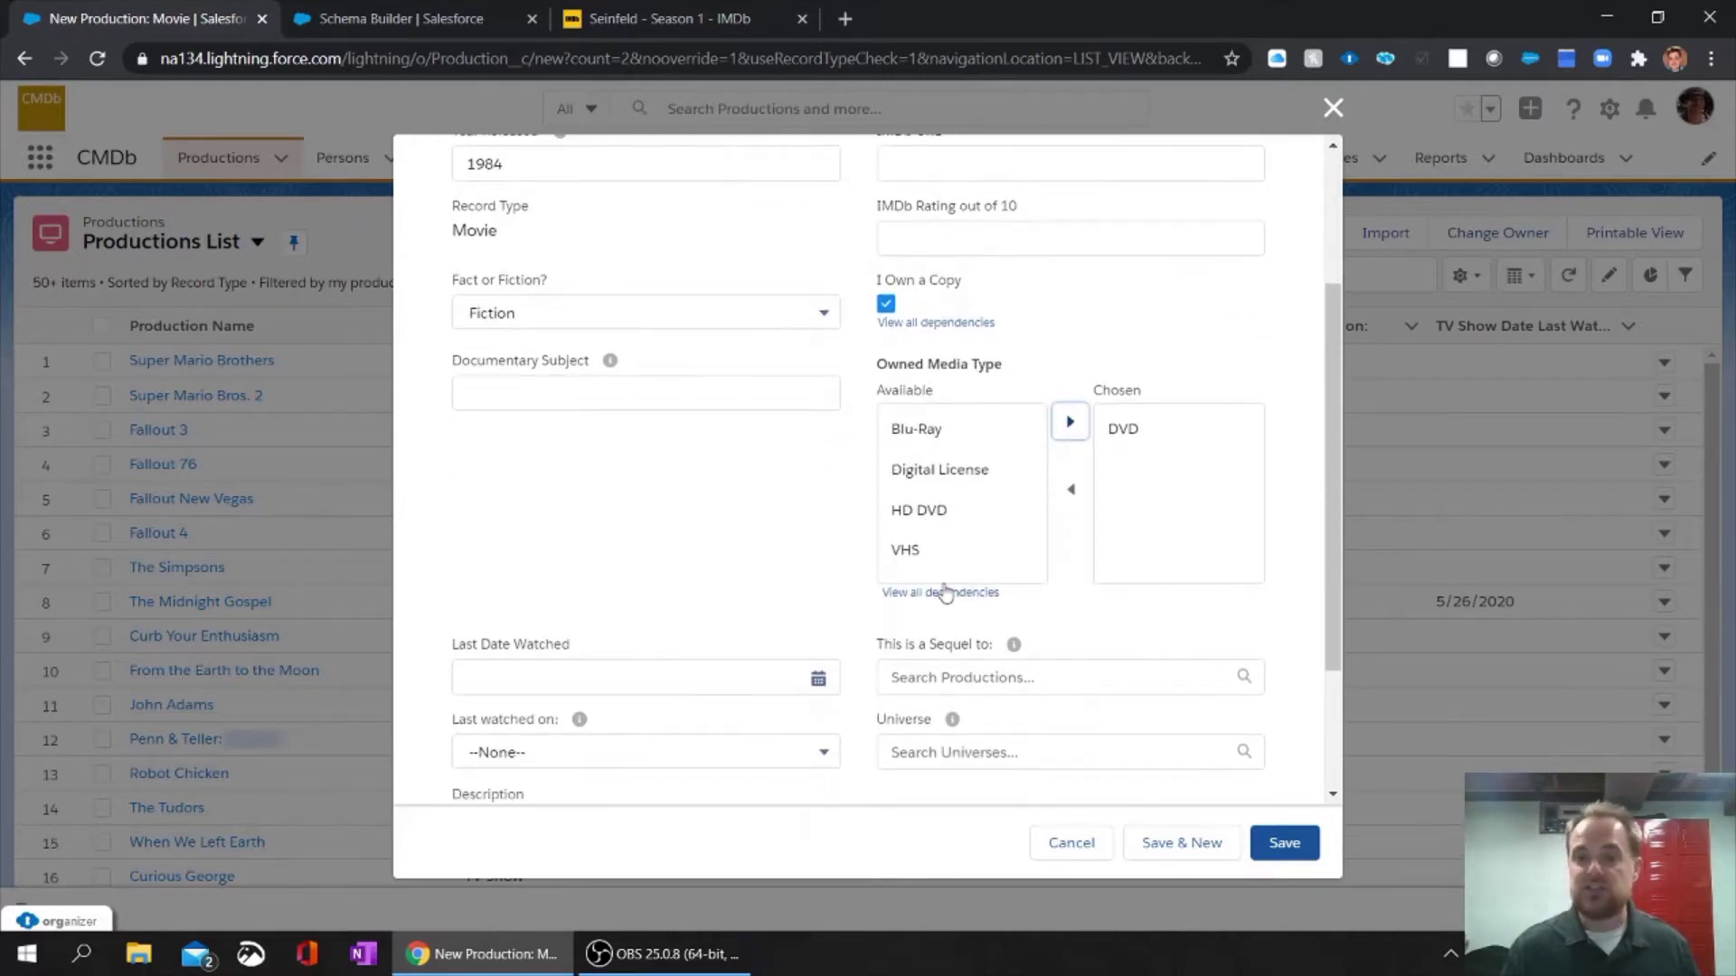
scroll(931, 551, "down", 1)
scroll(921, 545, "up", 1)
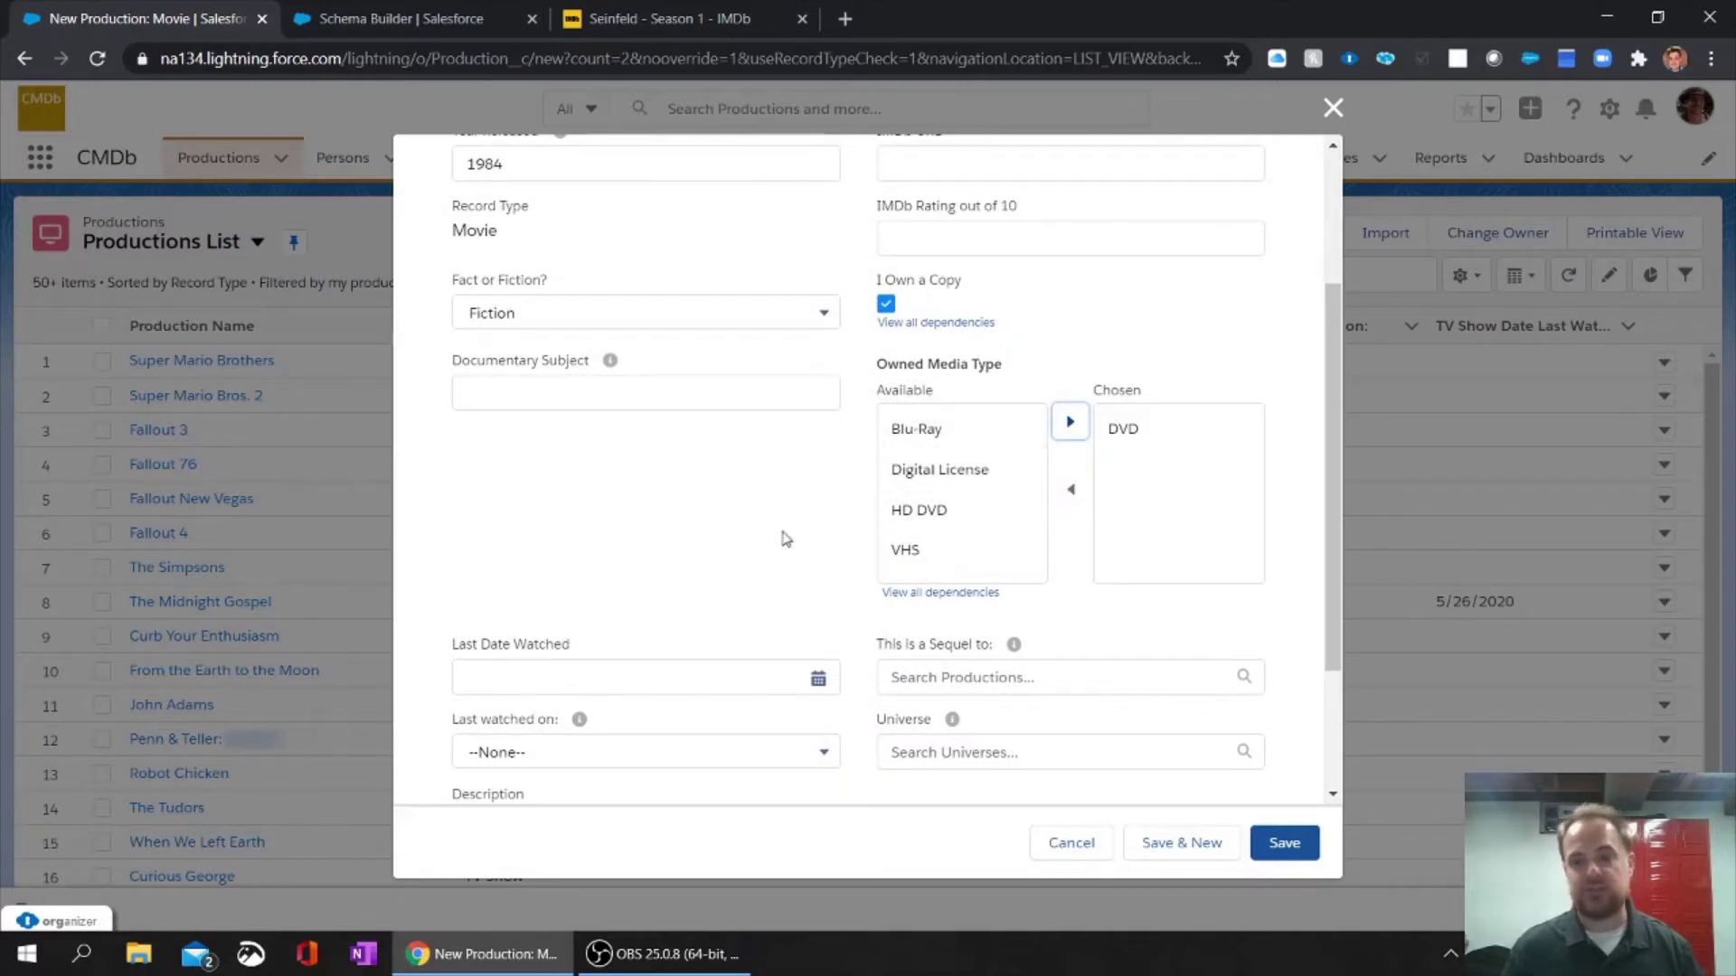
scroll(822, 498, "up", 1)
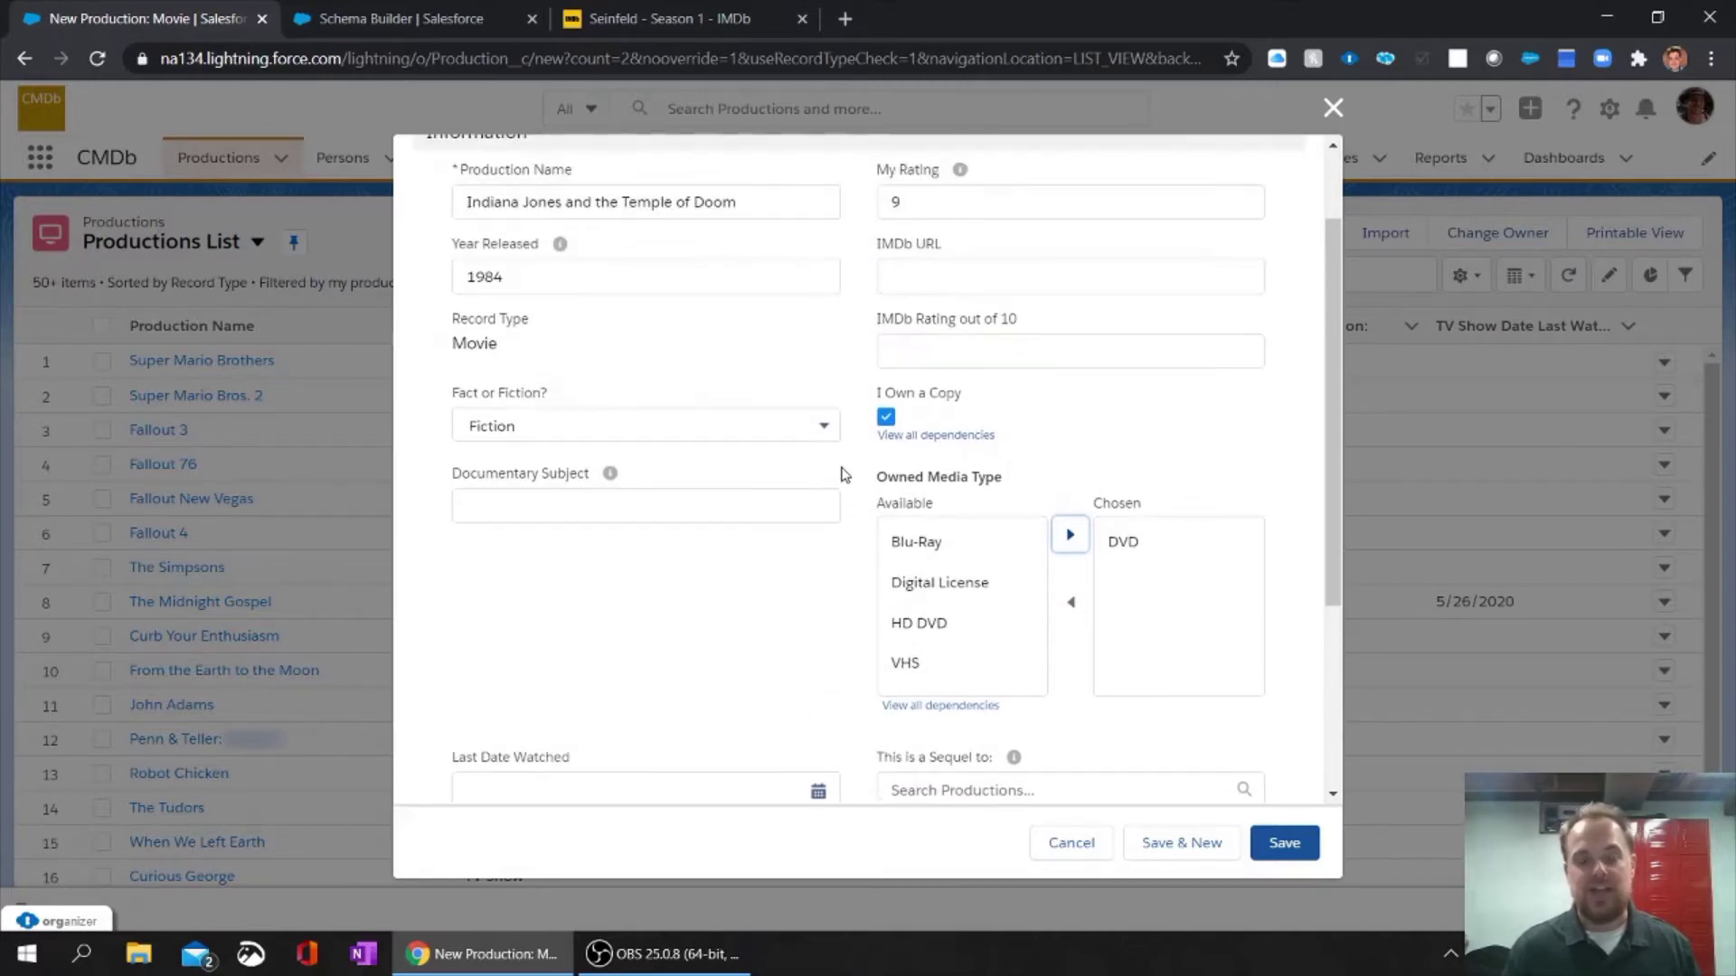
scroll(841, 473, "down", 1)
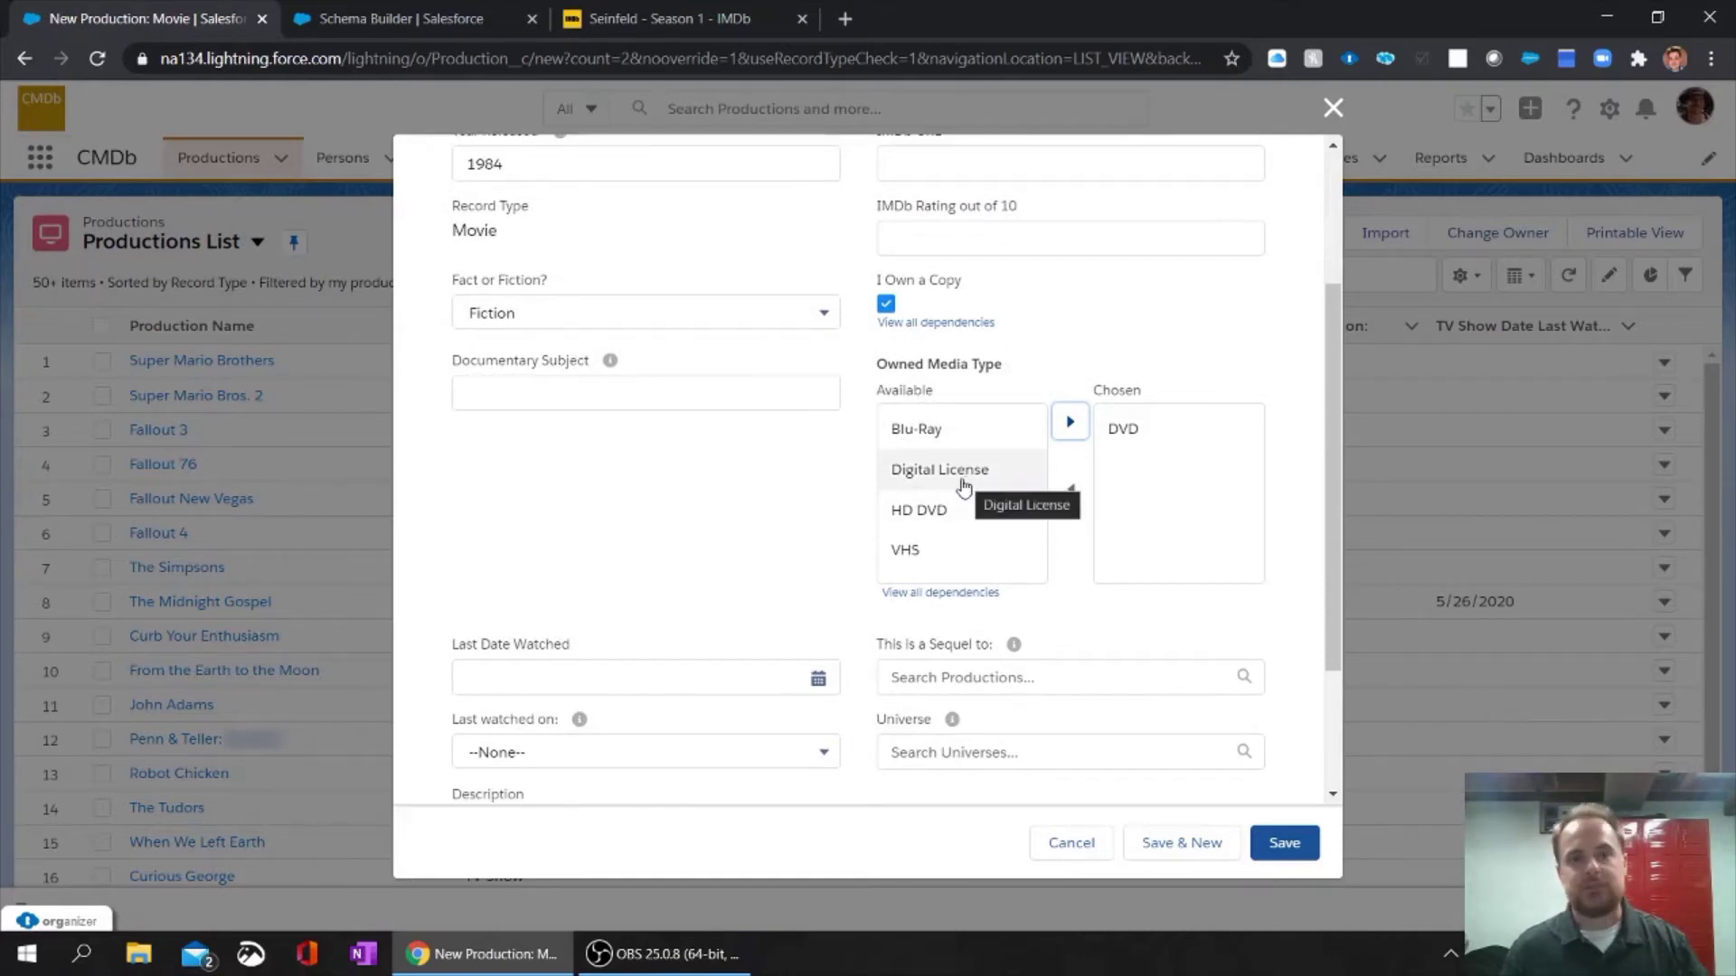
Examine the Last Date Watched field and the available options of the Last watched on picklist.
scroll(722, 476, "down", 2)
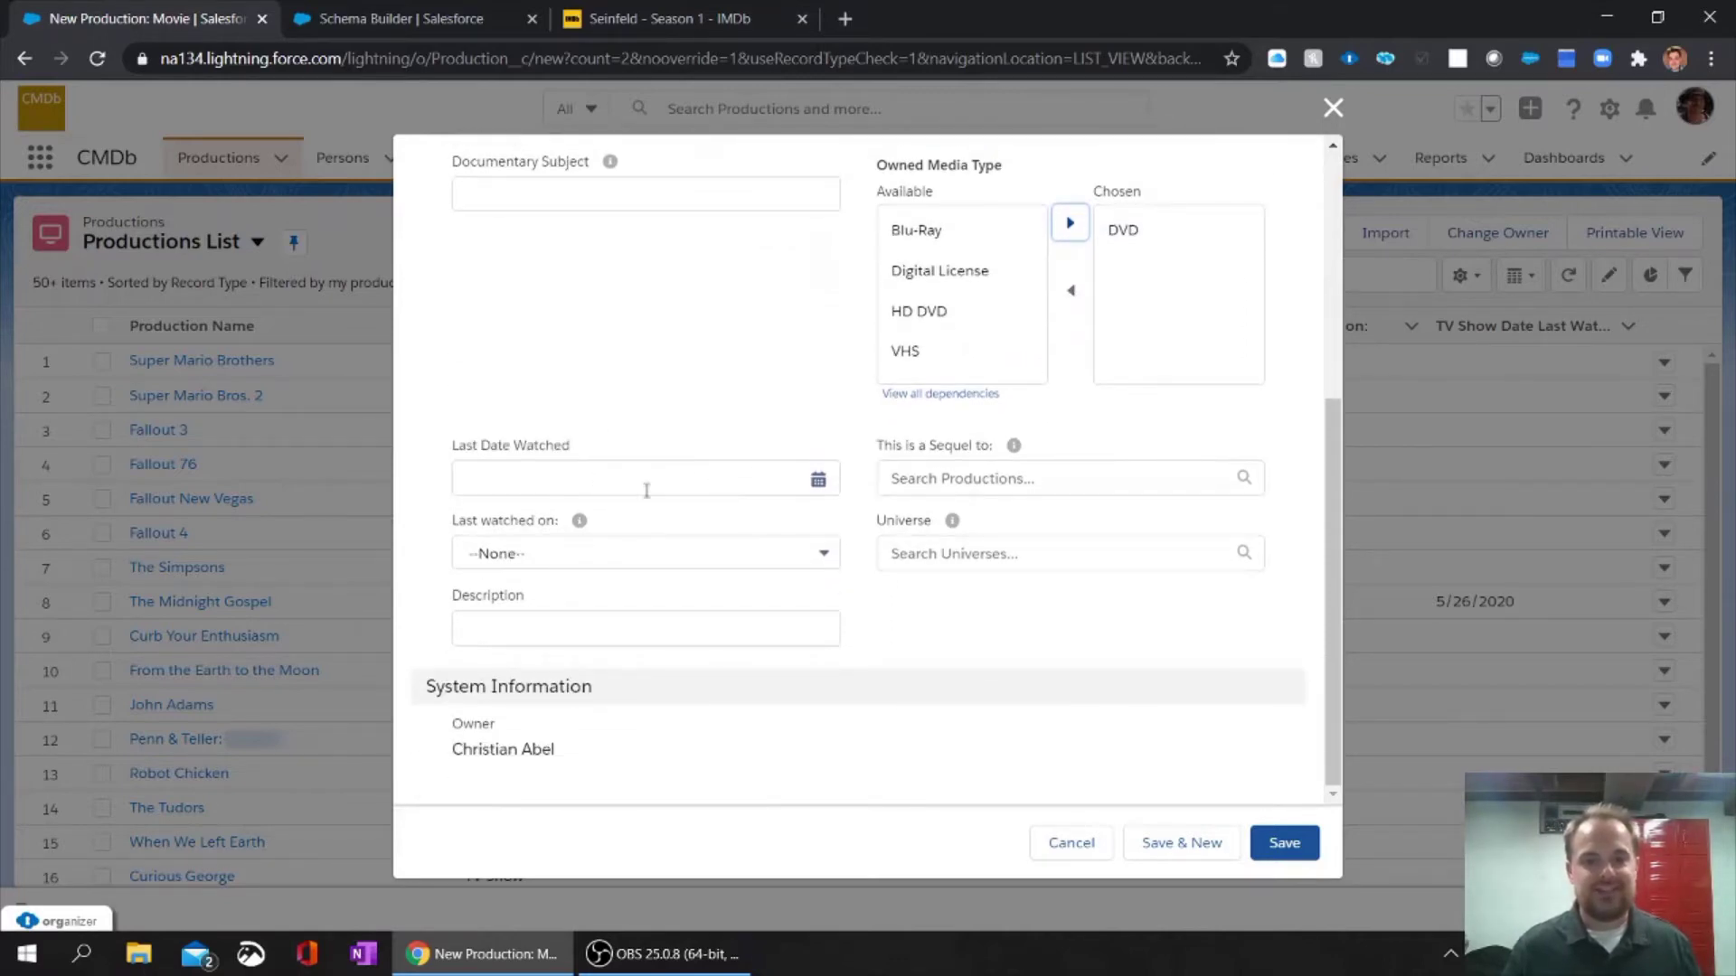
left_click(642, 482)
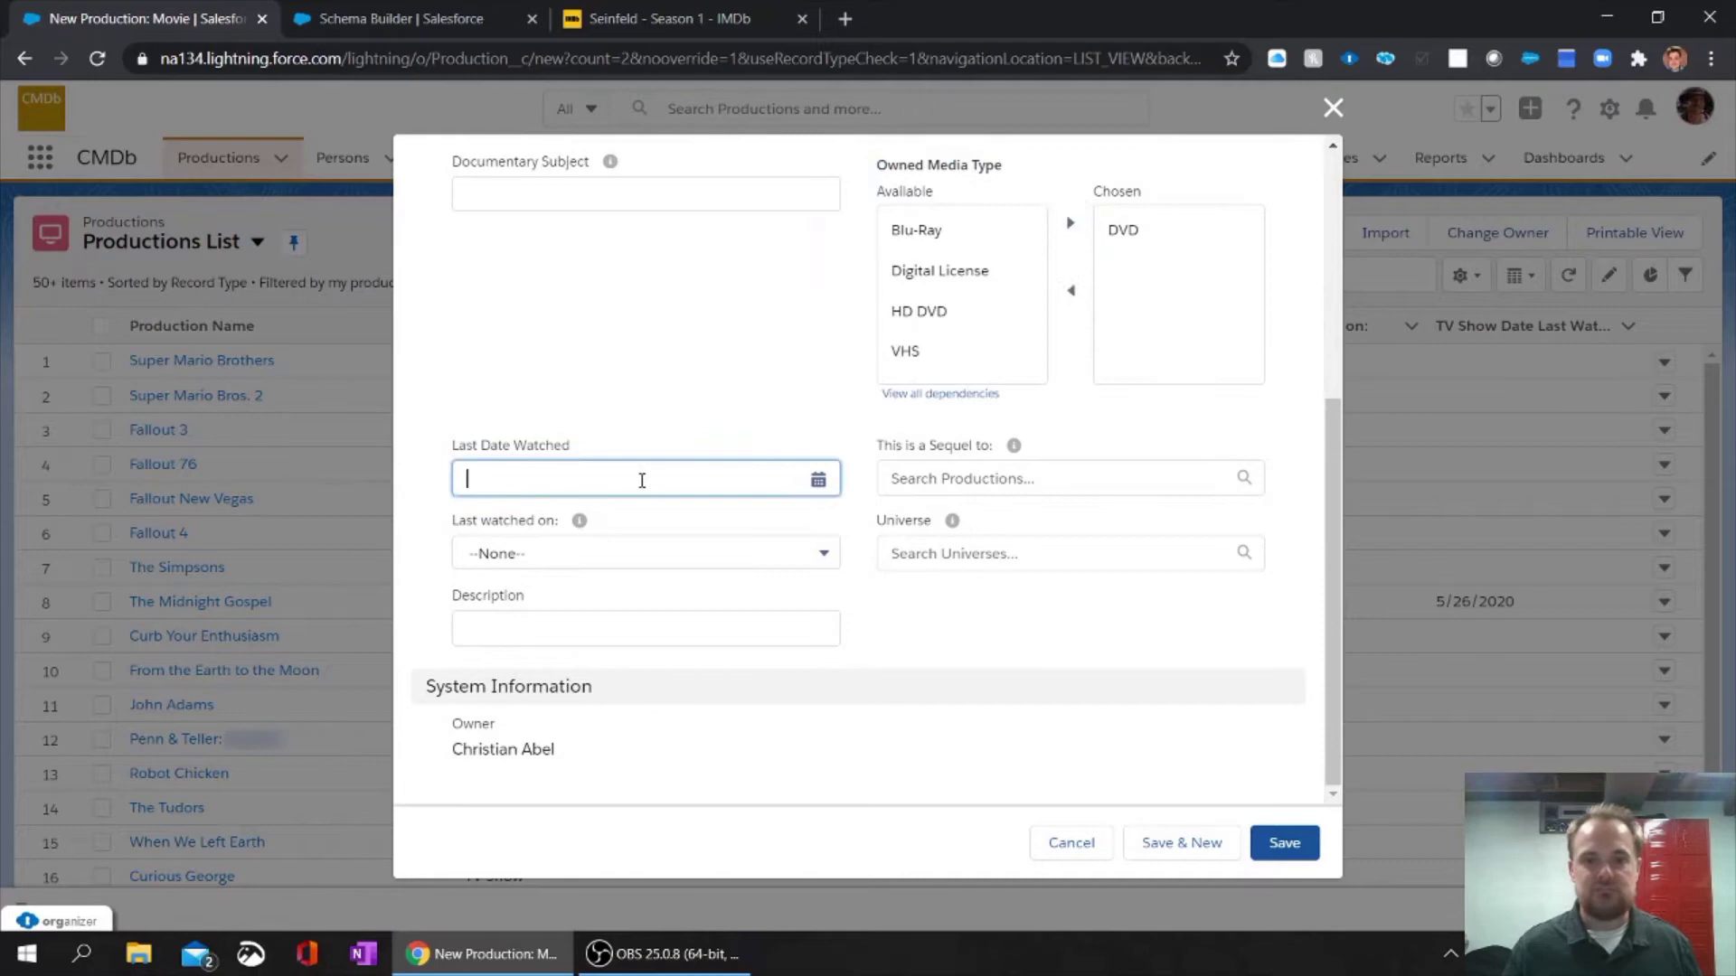
left_click(620, 358)
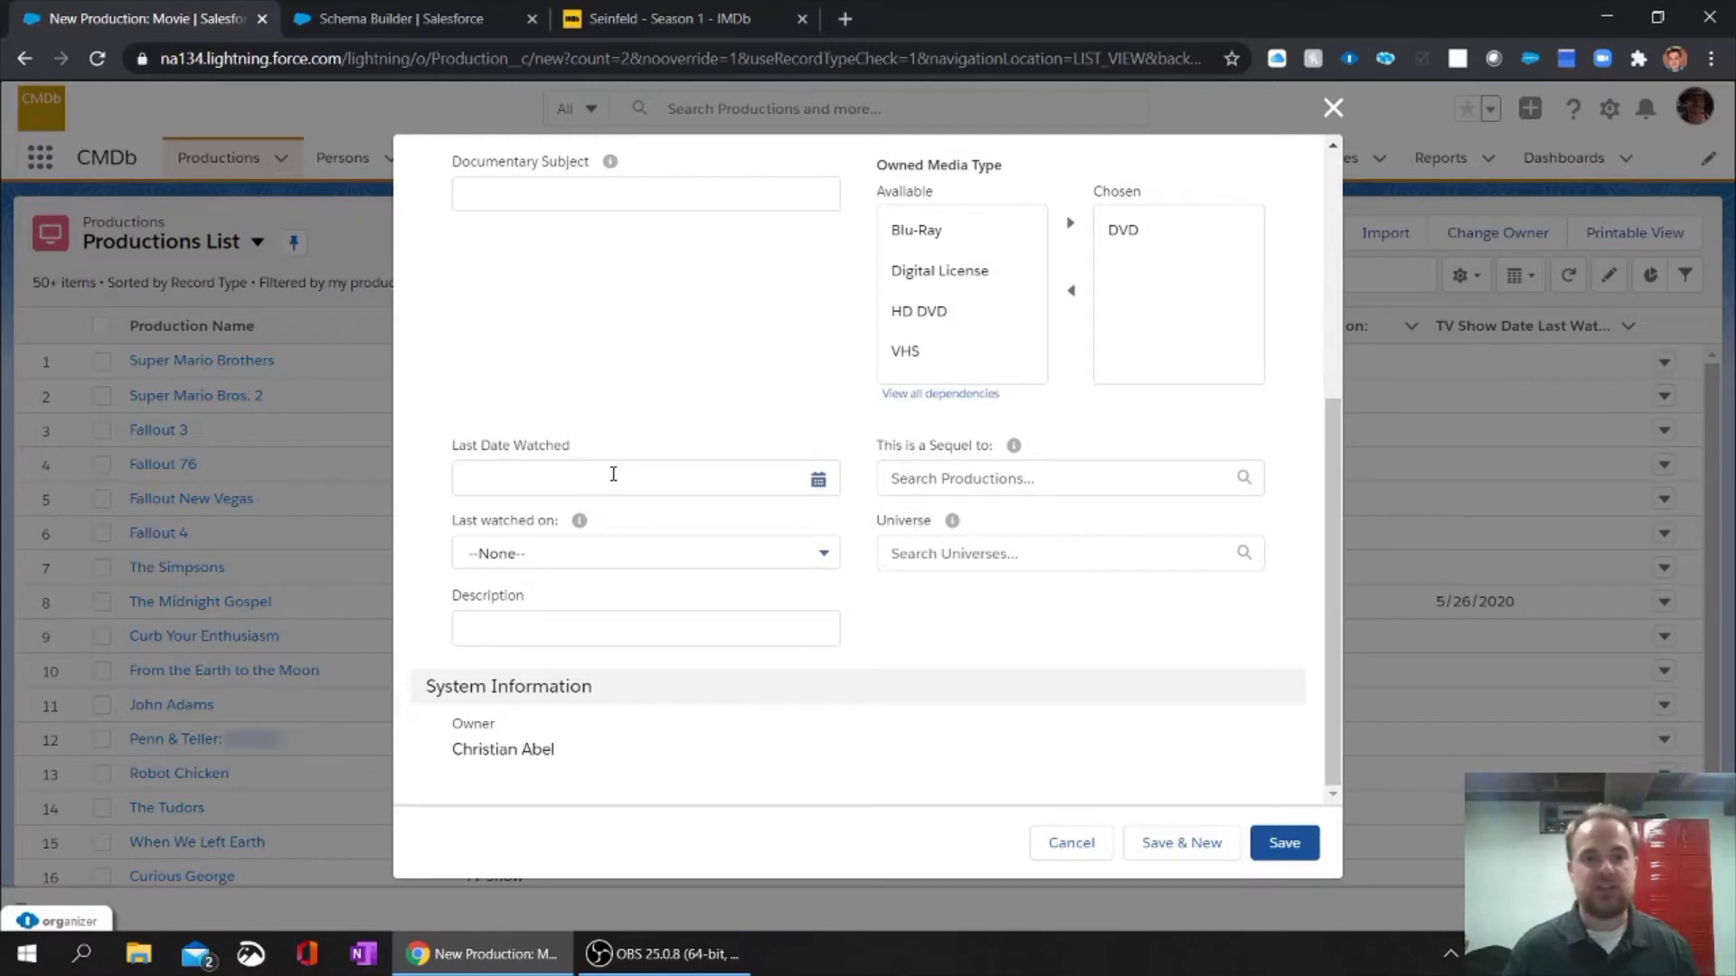
left_click(613, 473)
left_click(651, 348)
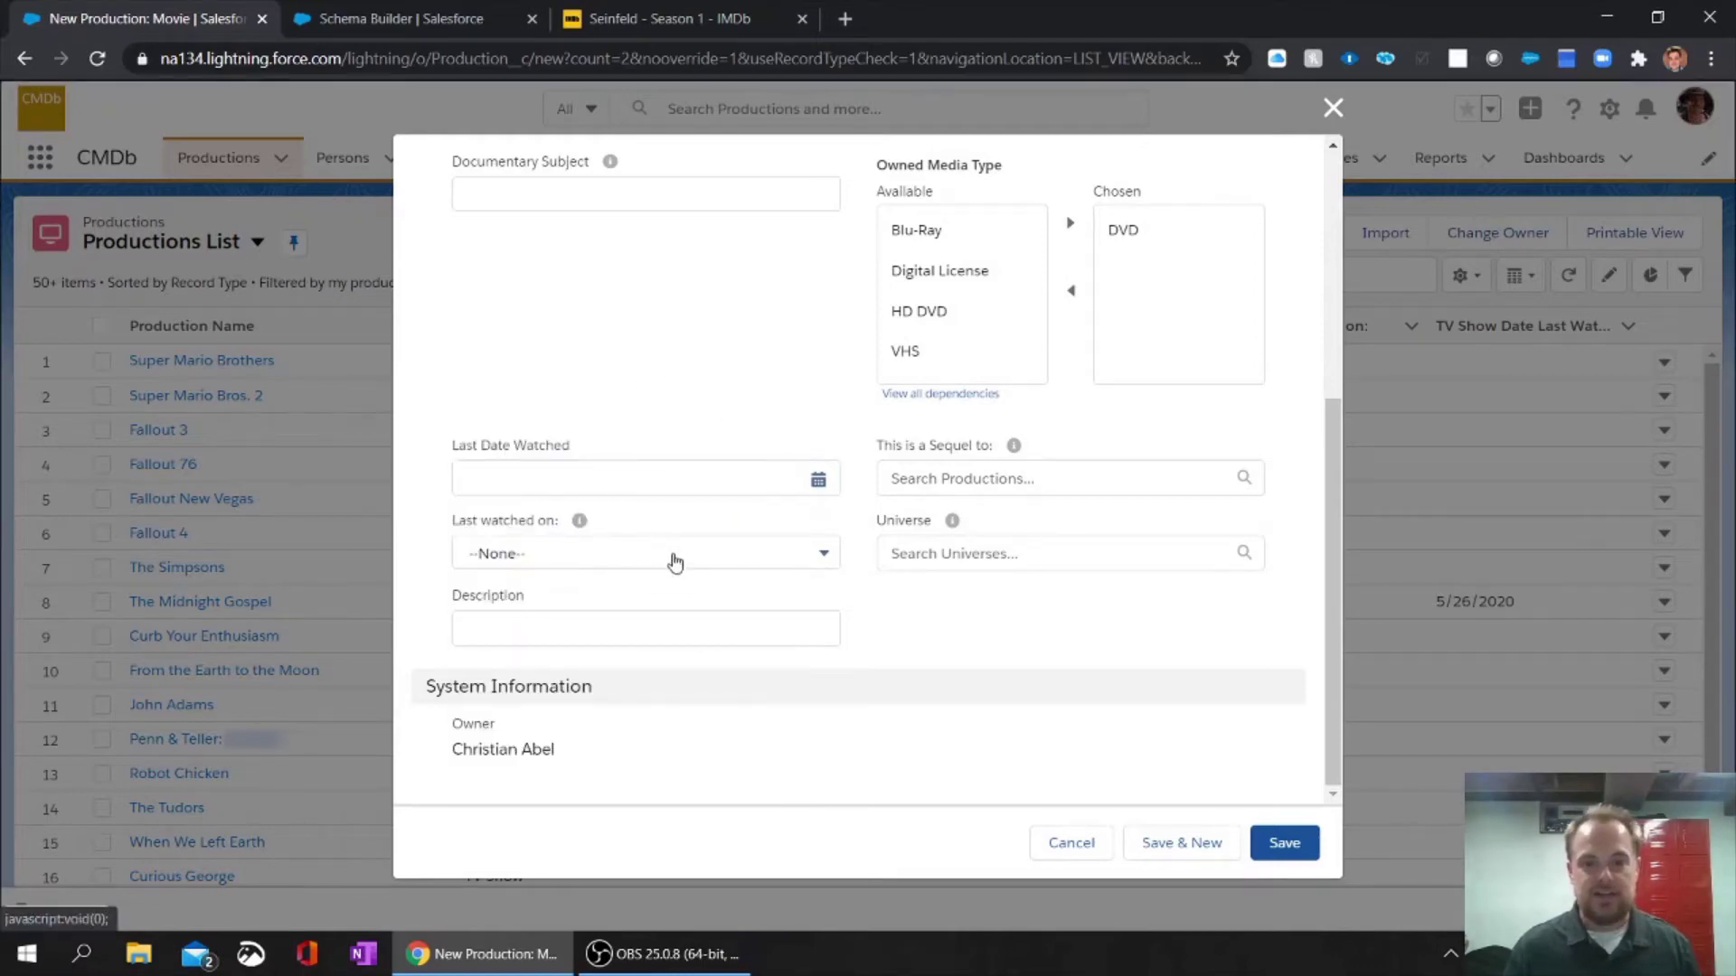
left_click(736, 553)
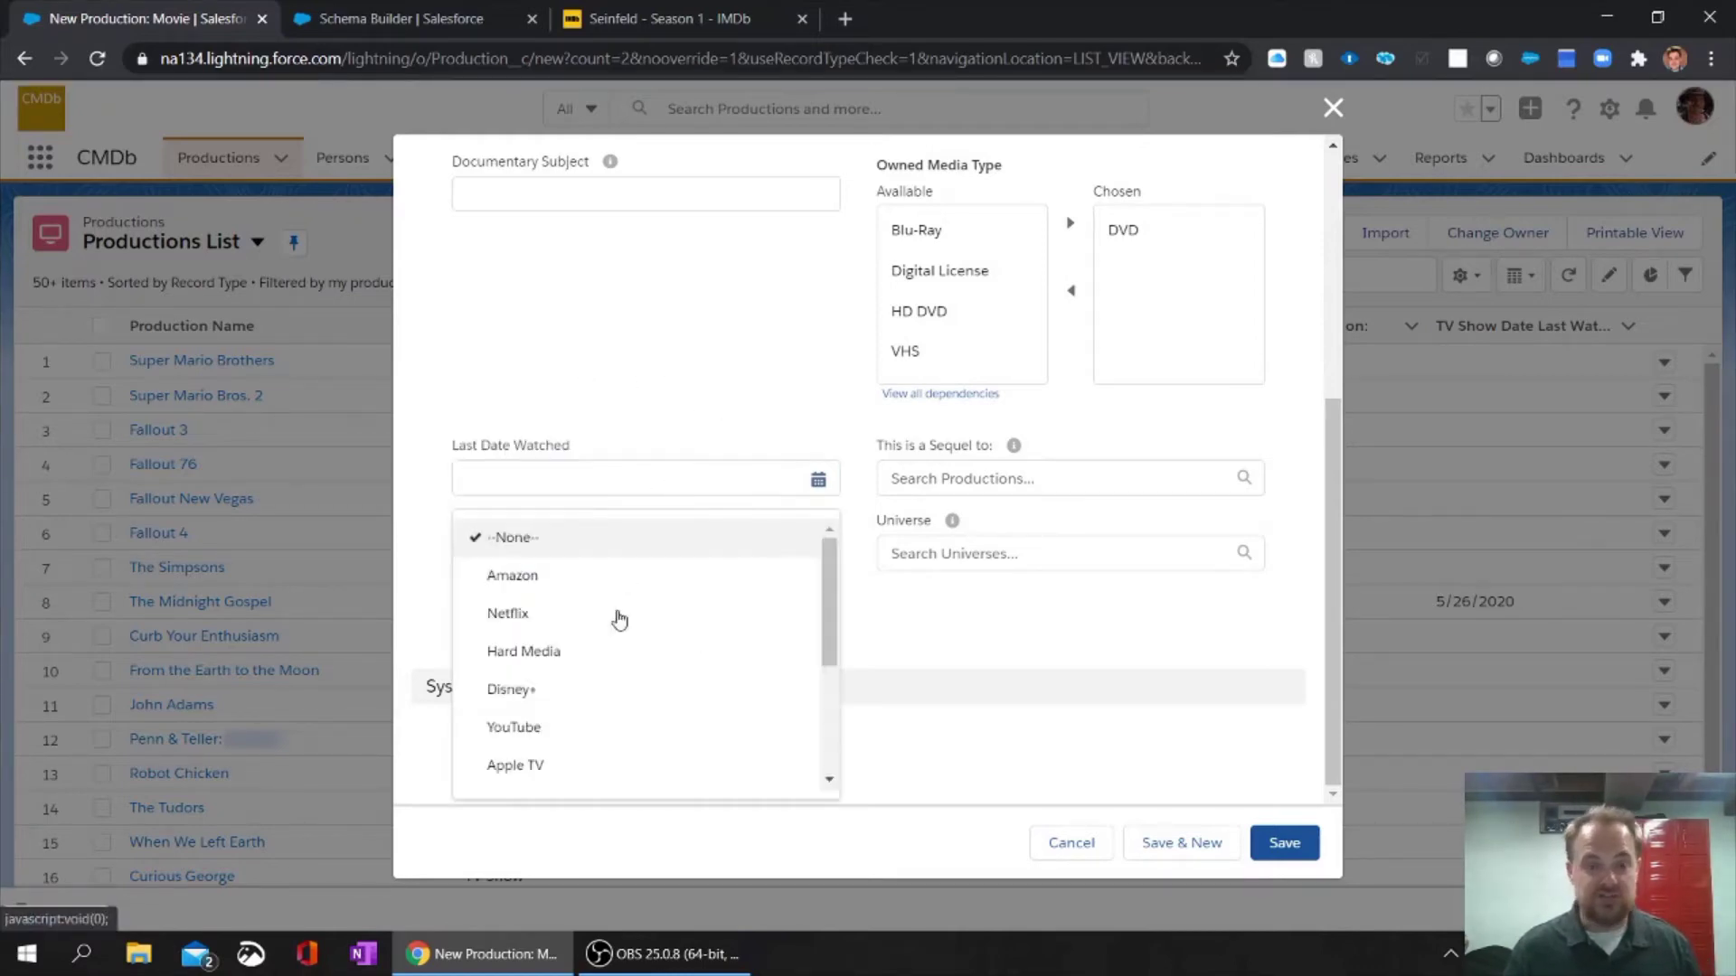
scroll(573, 620, "down", 3)
scroll(538, 620, "up", 3)
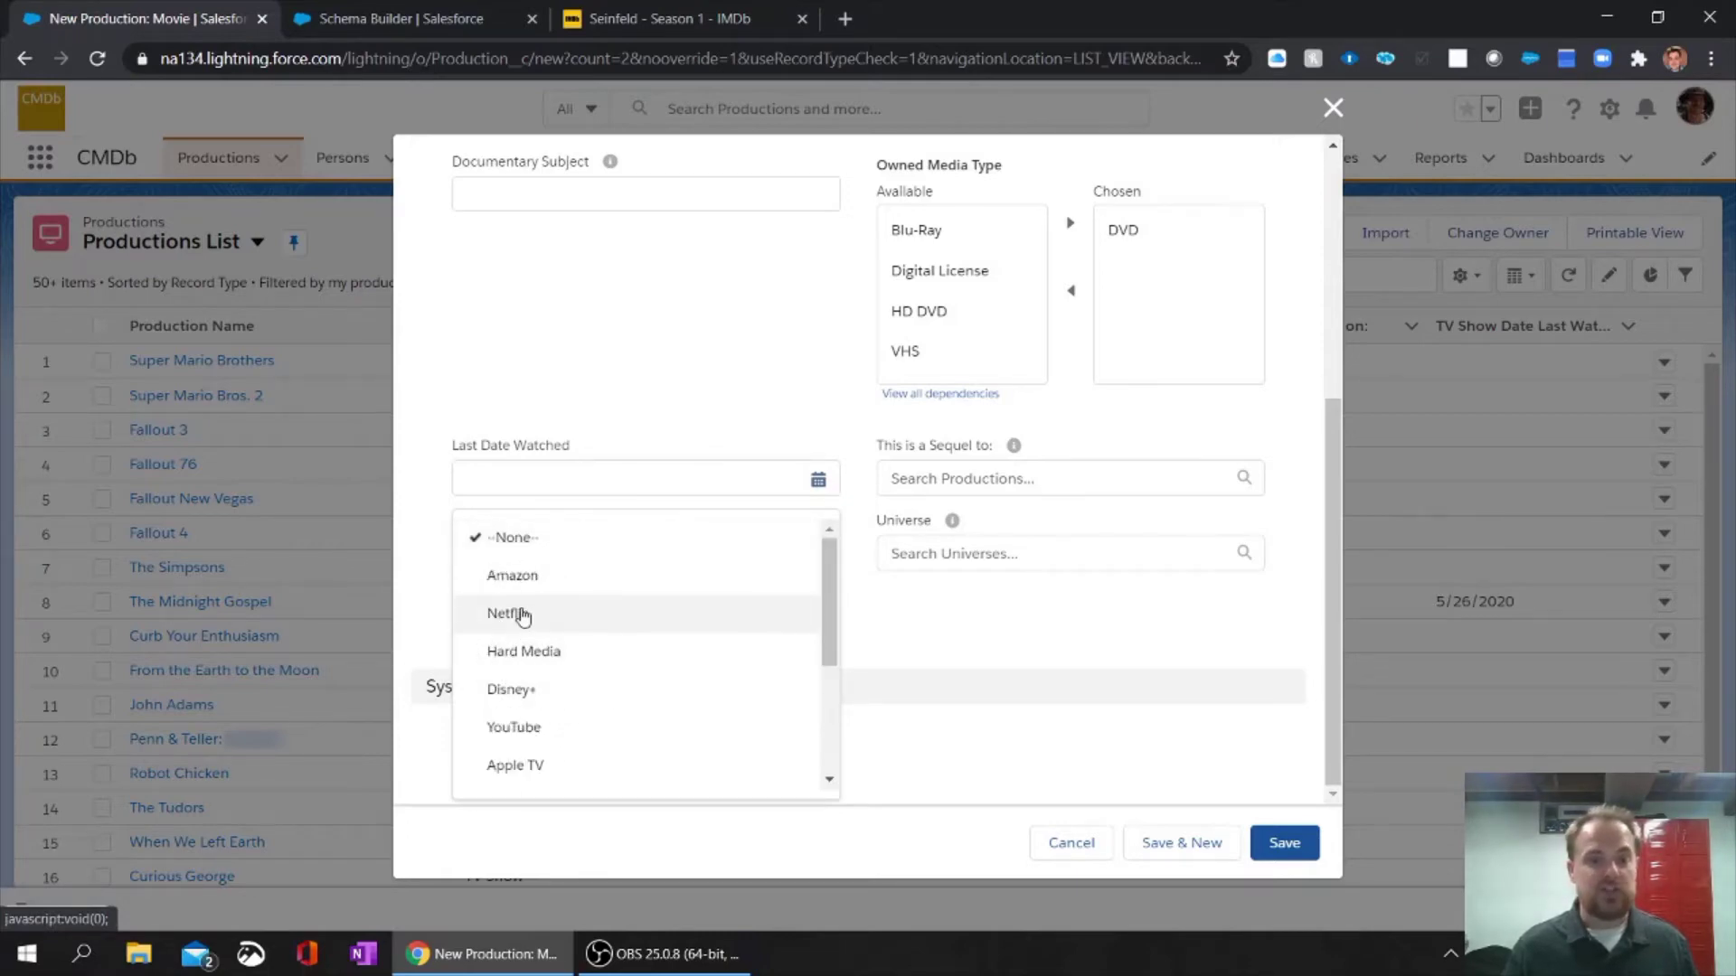
scroll(523, 615, "down", 5)
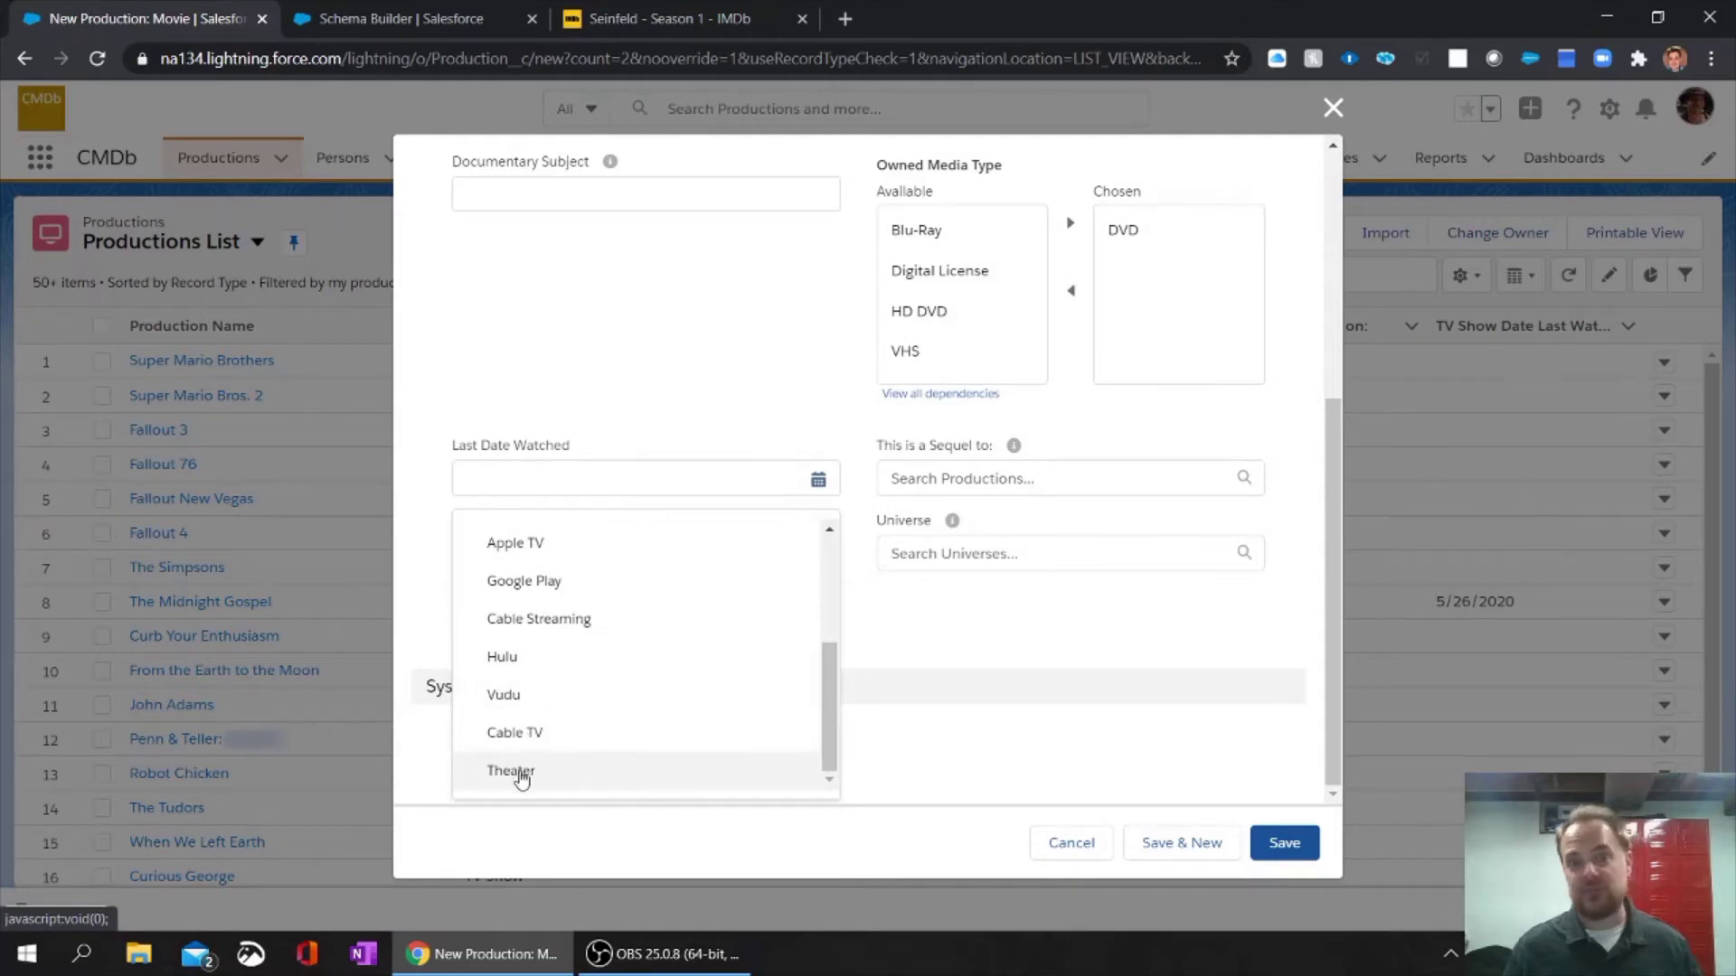
left_click(622, 400)
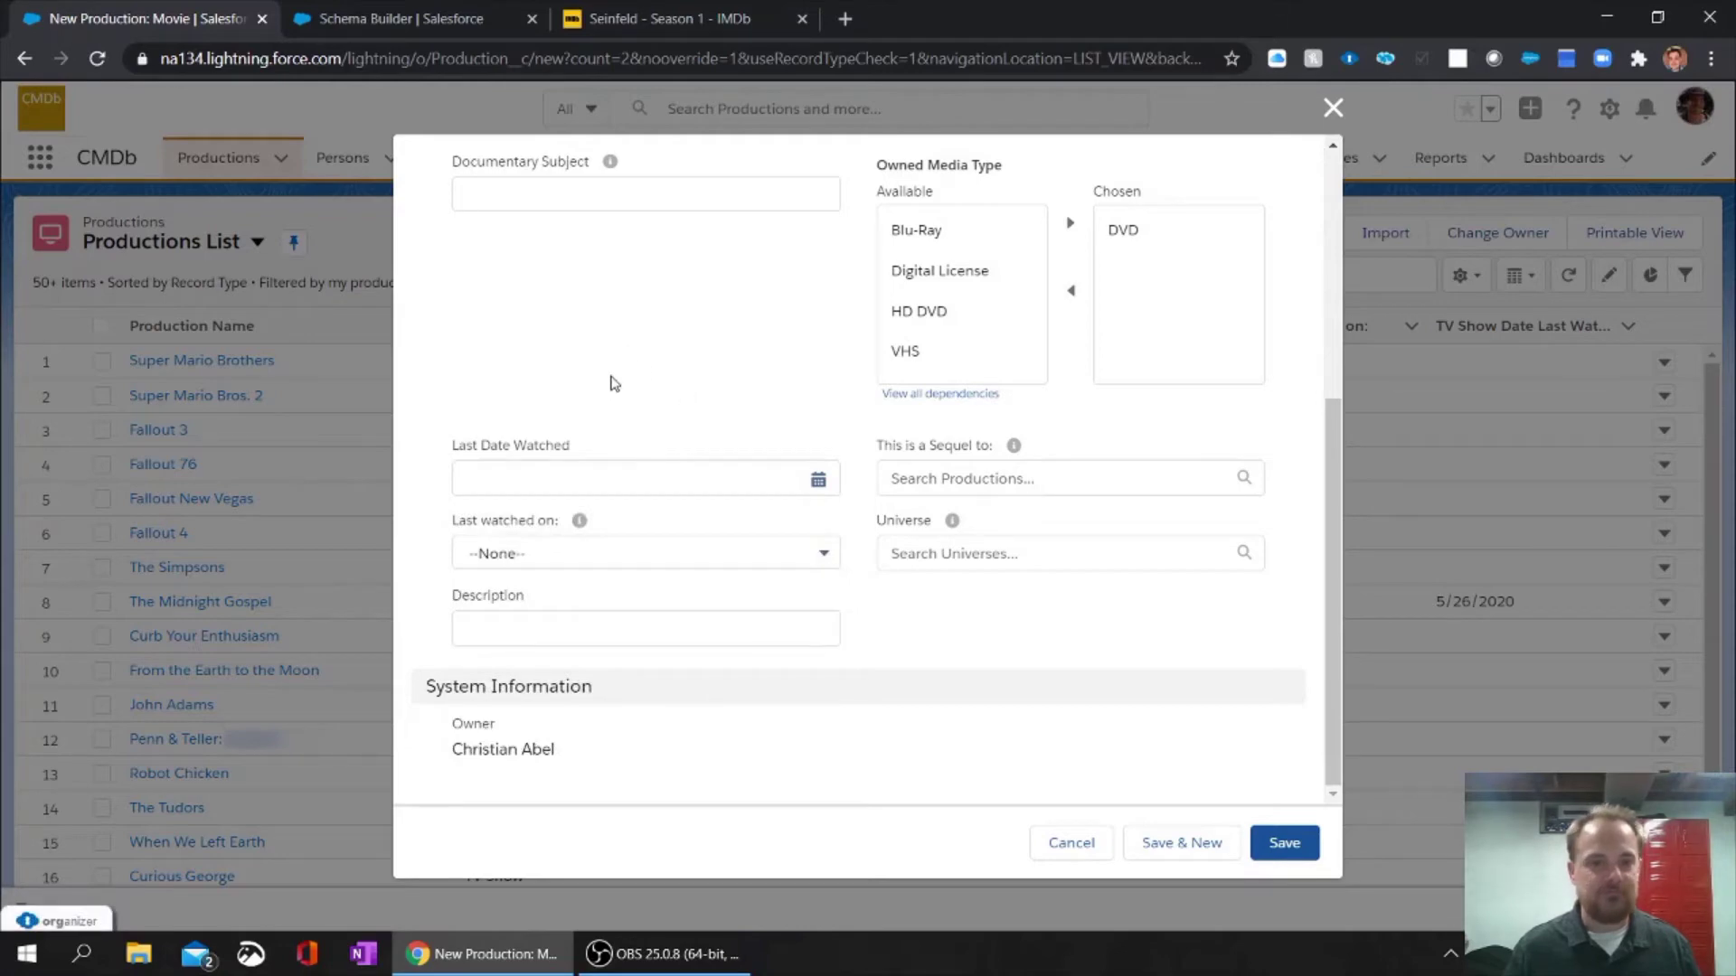
Enter "Indiana Jones must recover 3 magic stones from an evil temple." as the movie's description.
left_click(538, 626)
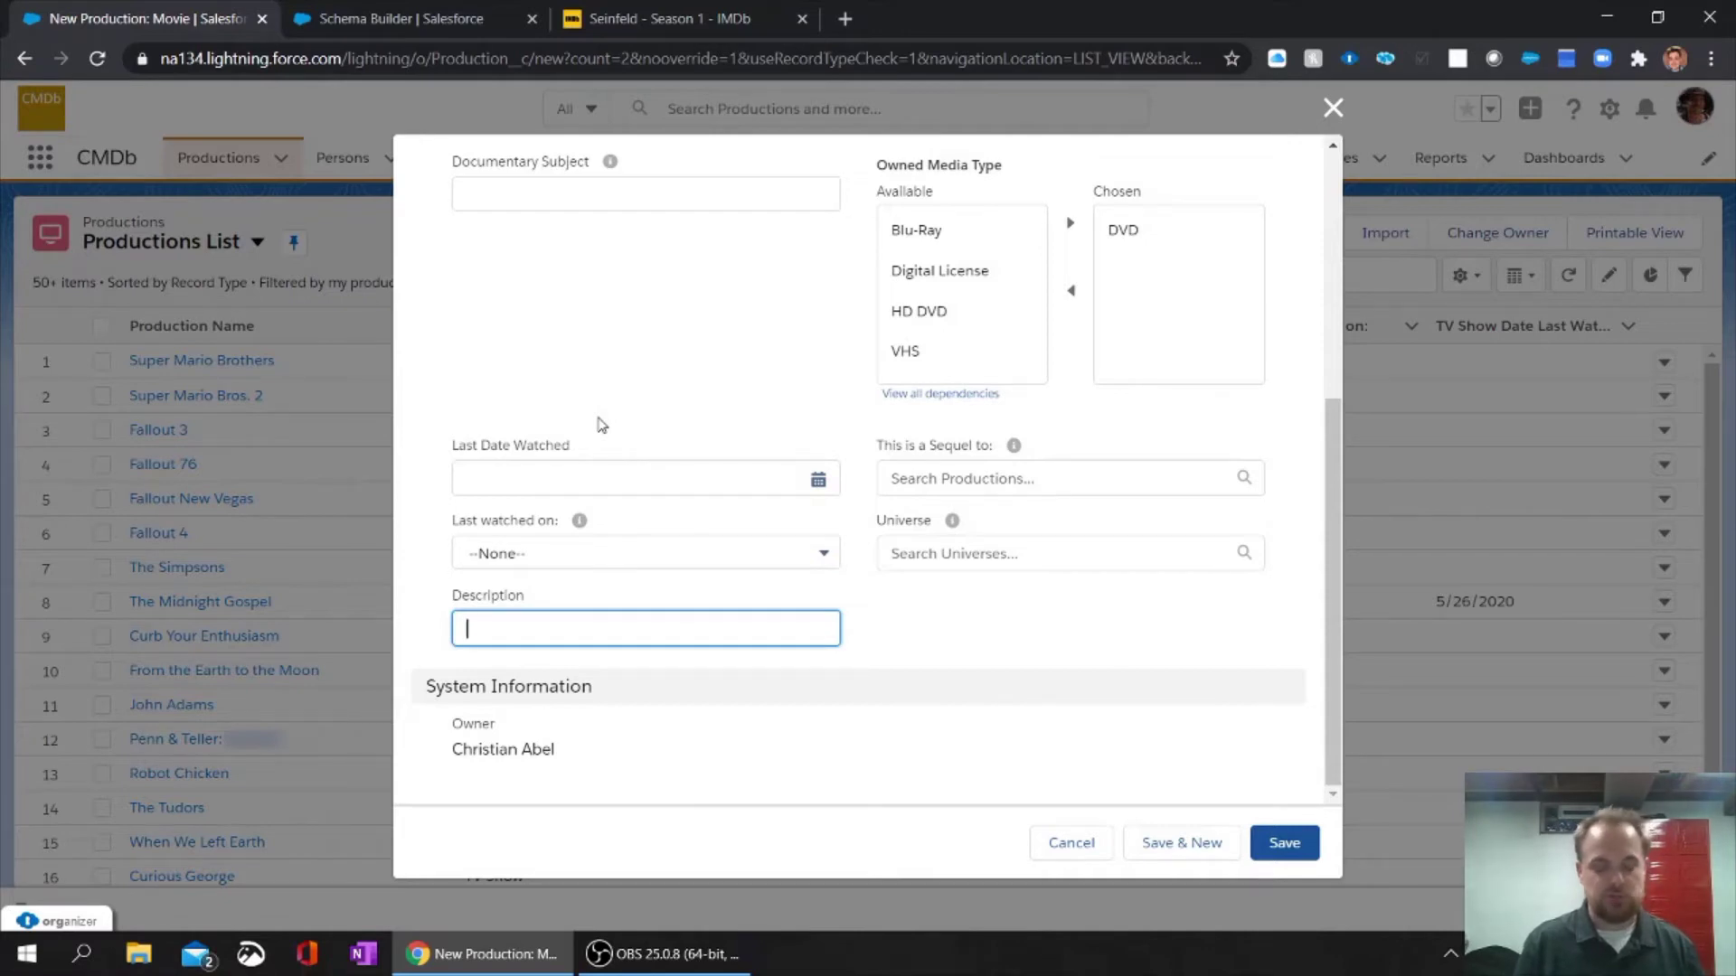
type("Indiana ")
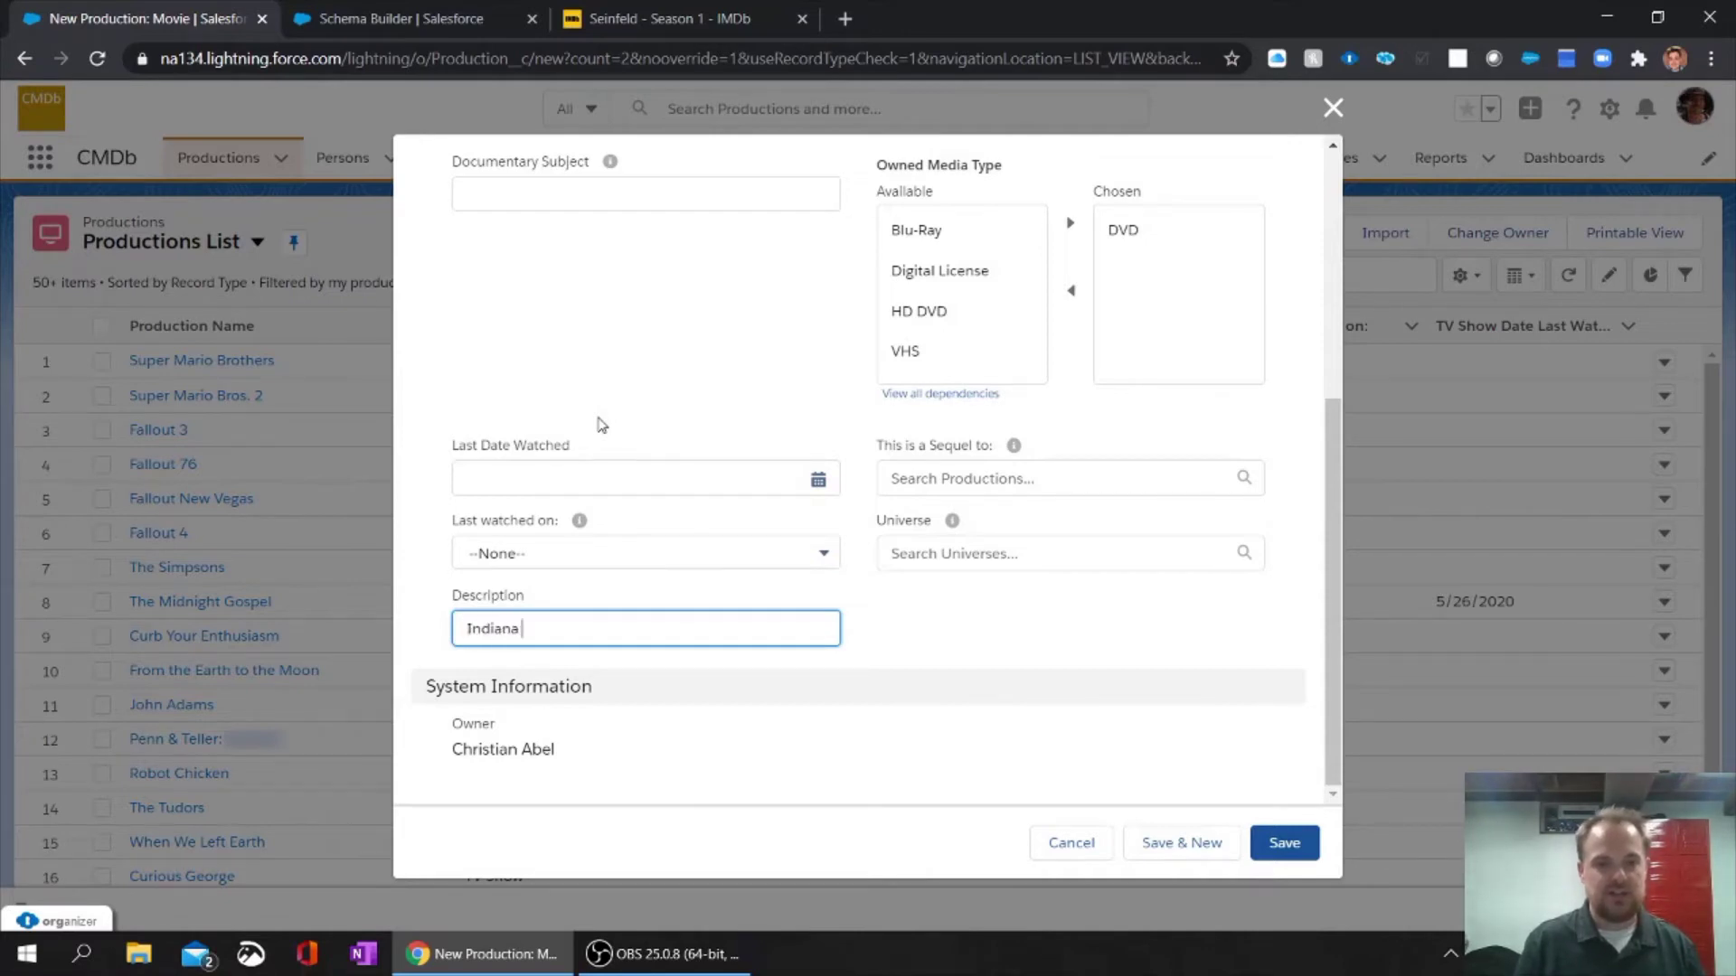
type("Jones must re")
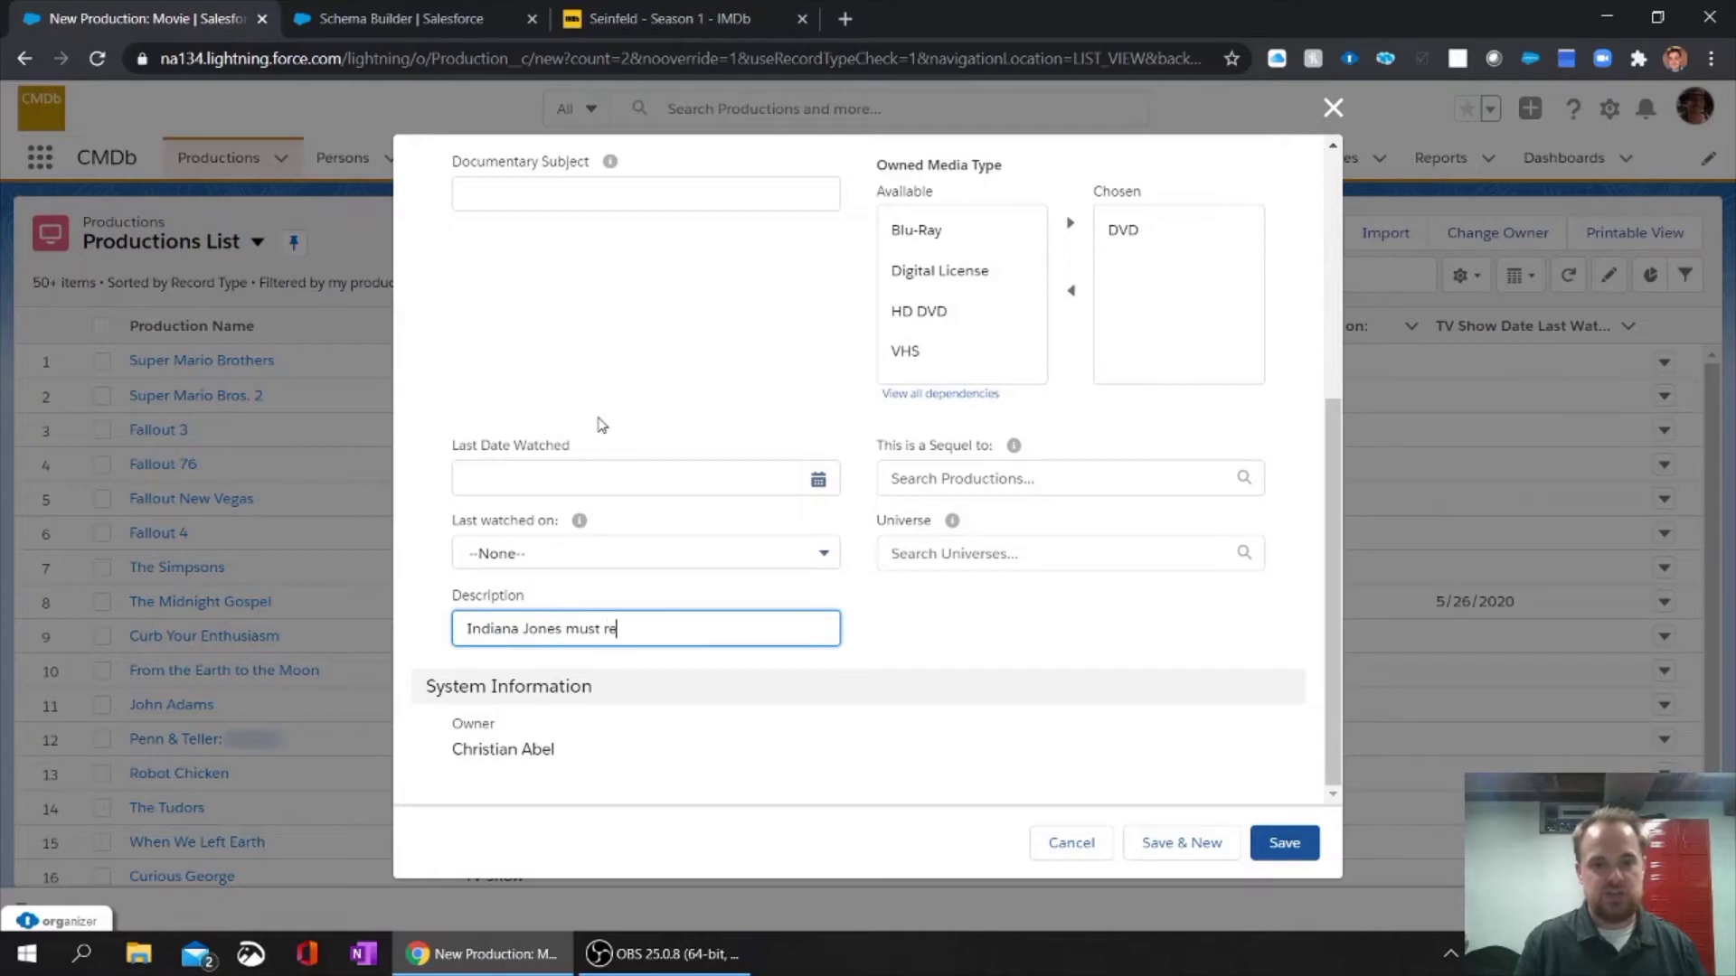
type("cover 3 magic ")
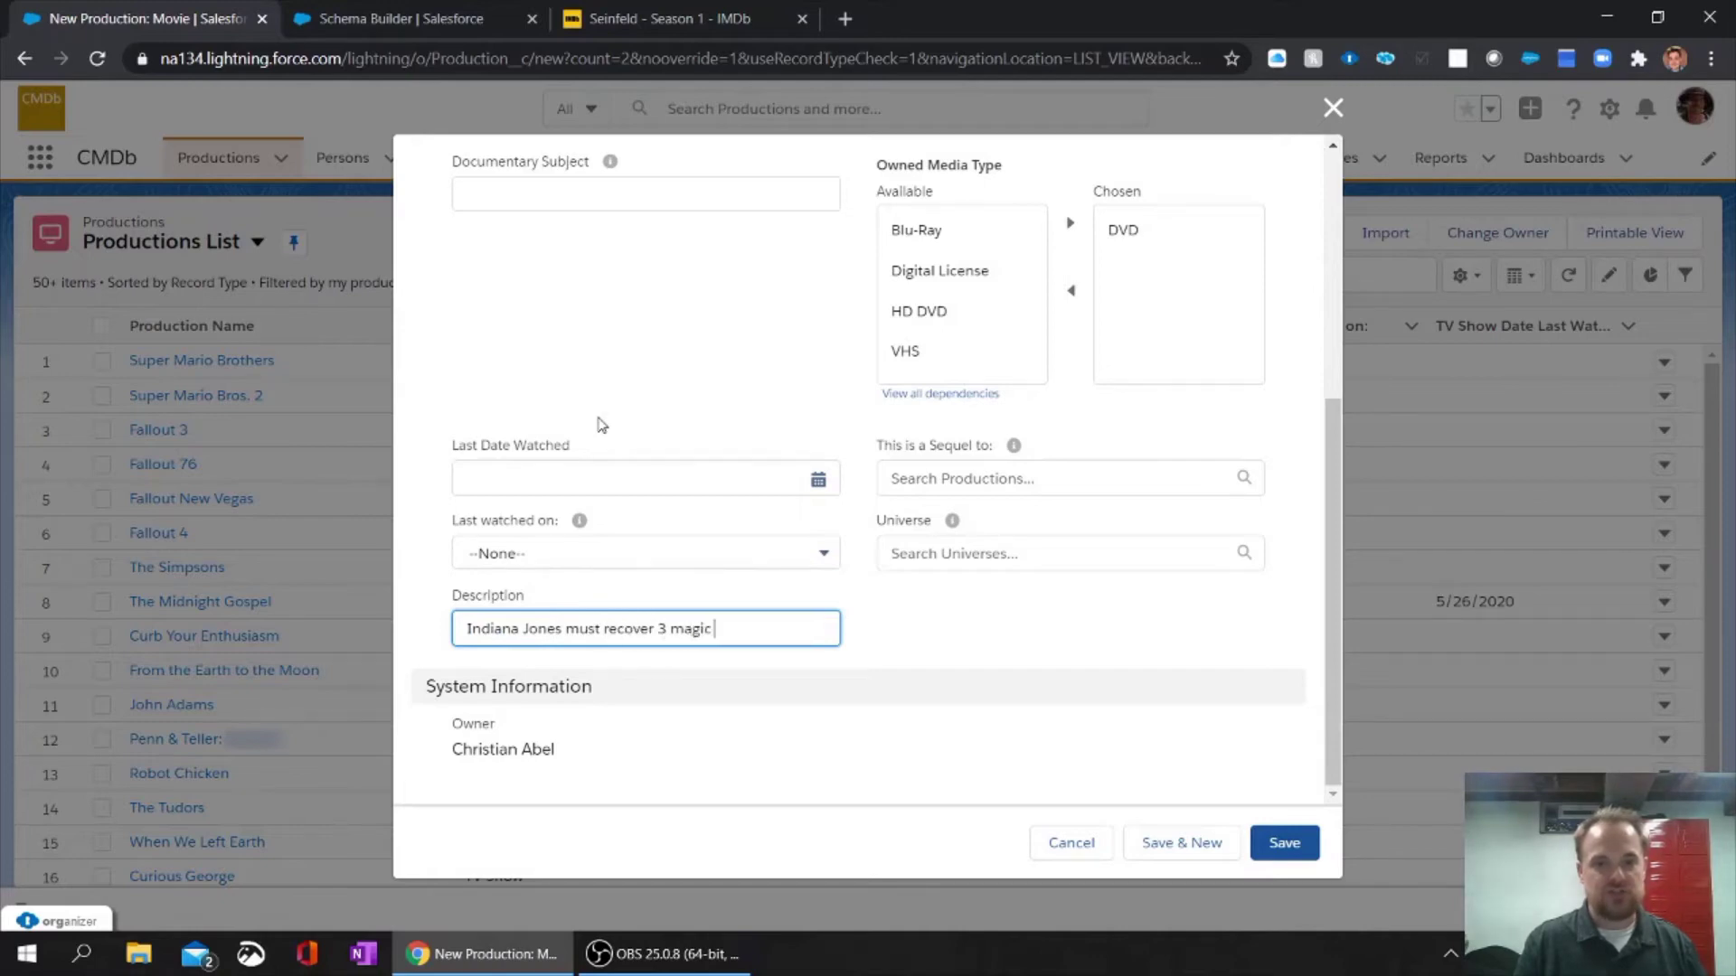
type("stones f")
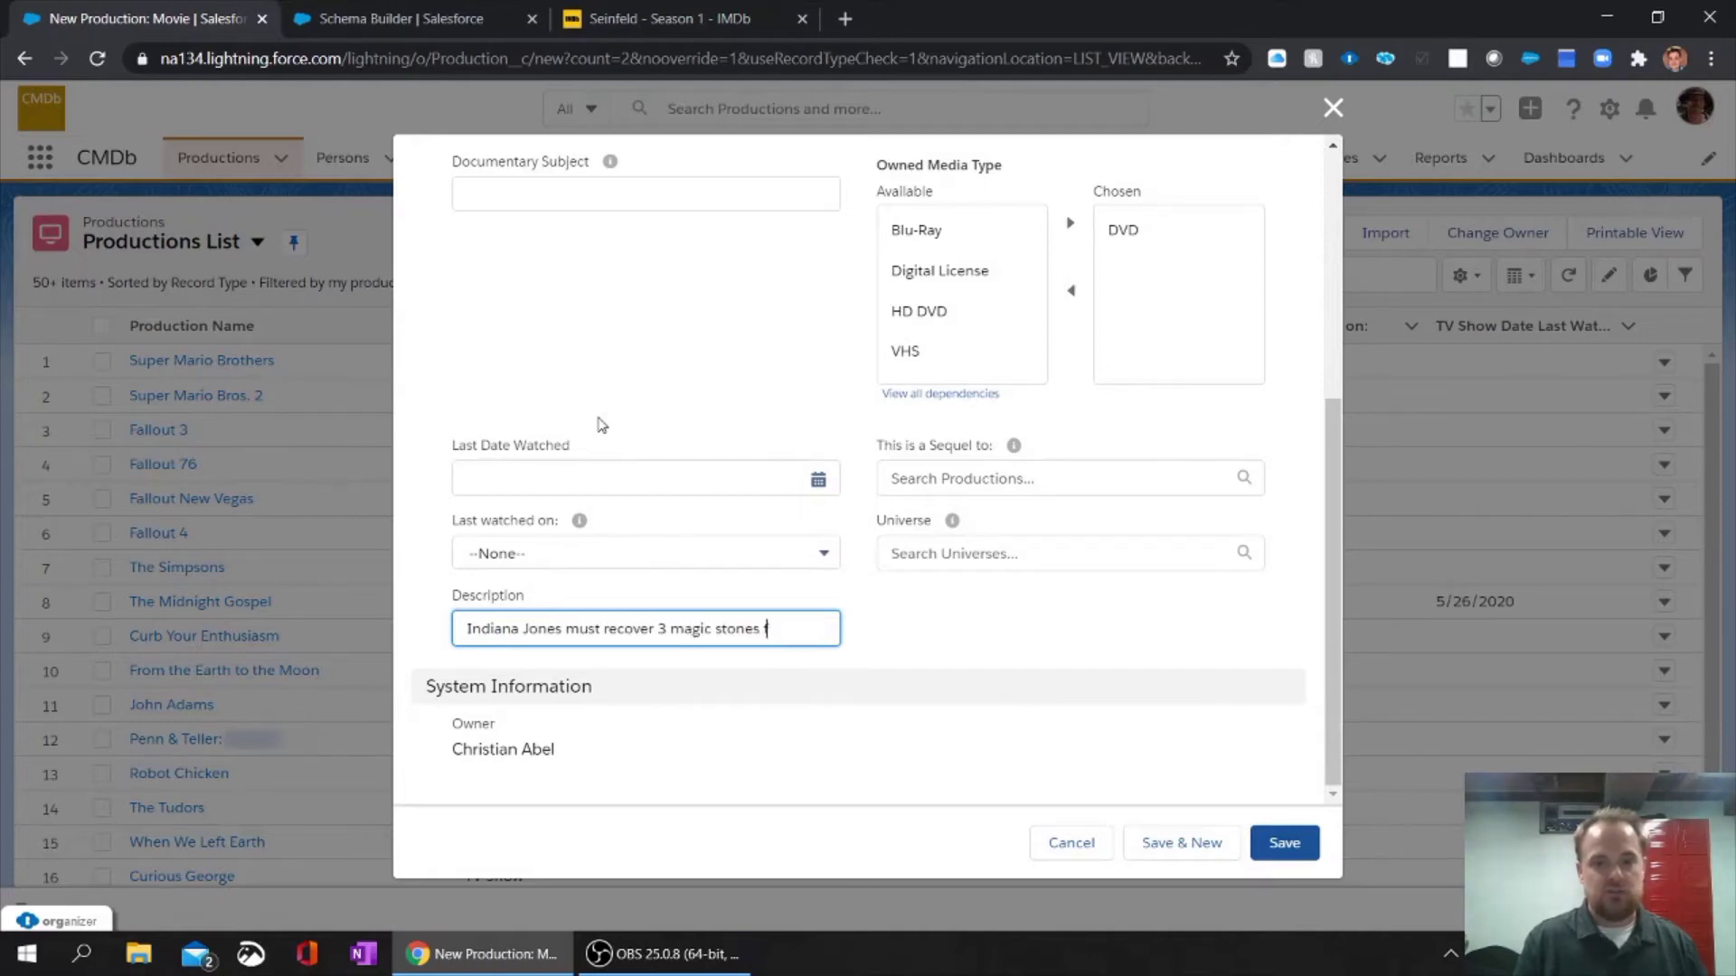
type("rom an e")
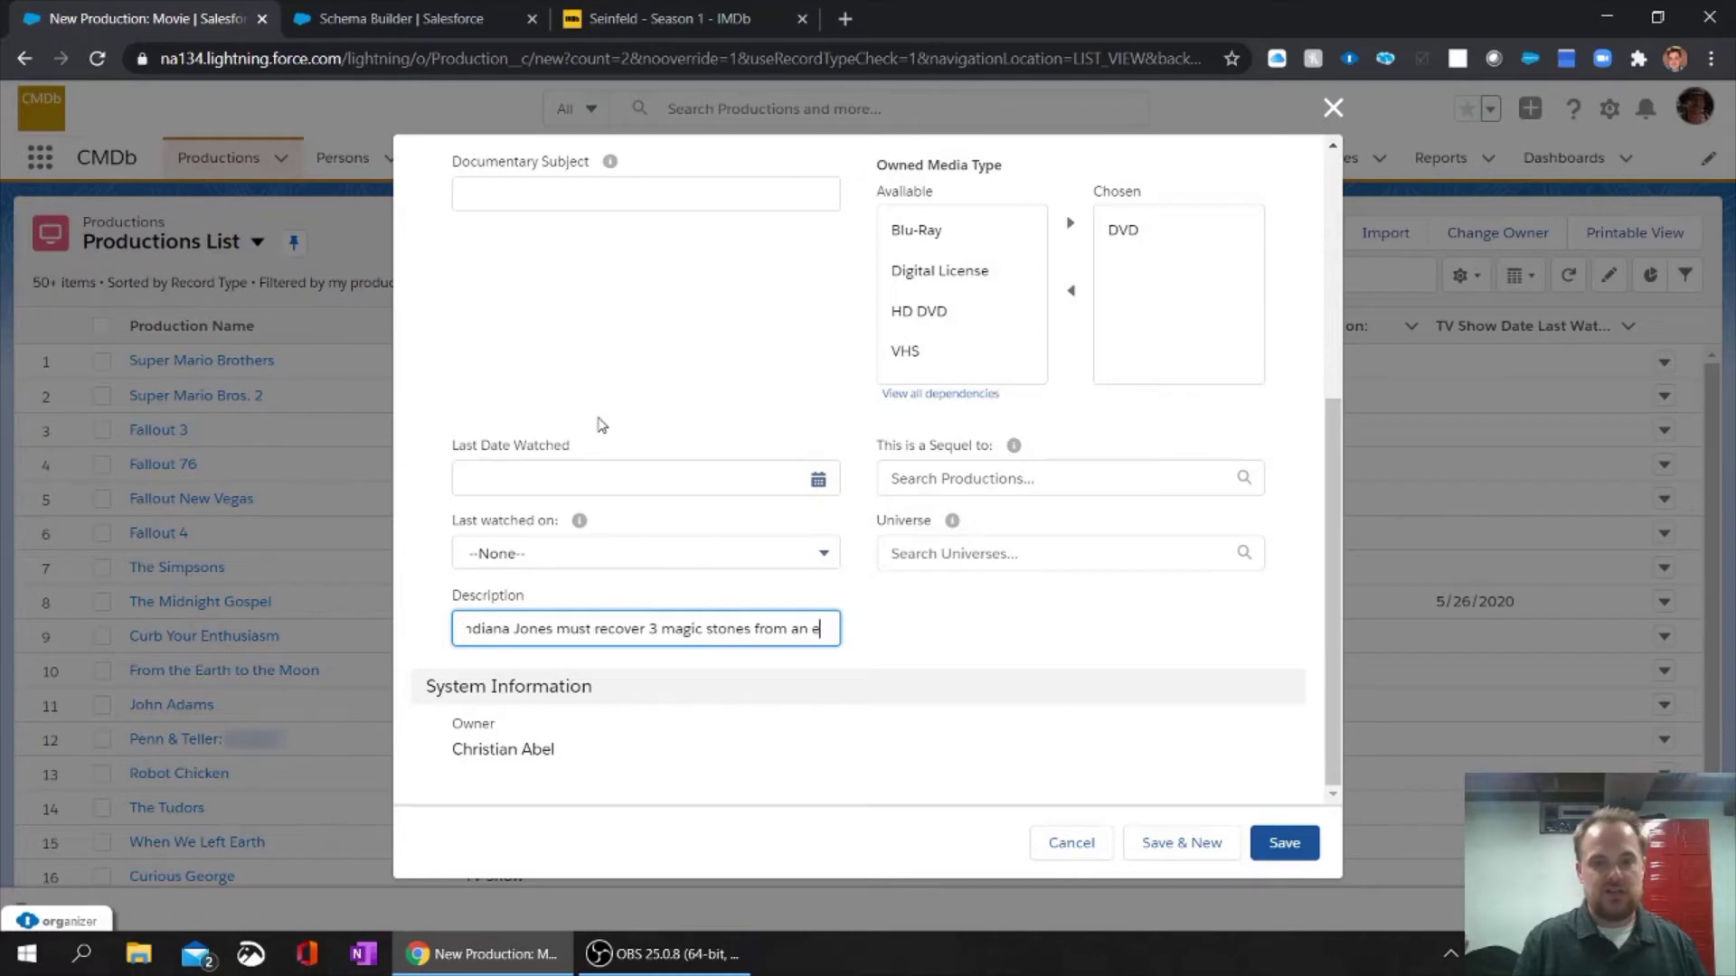
type("vil temple.")
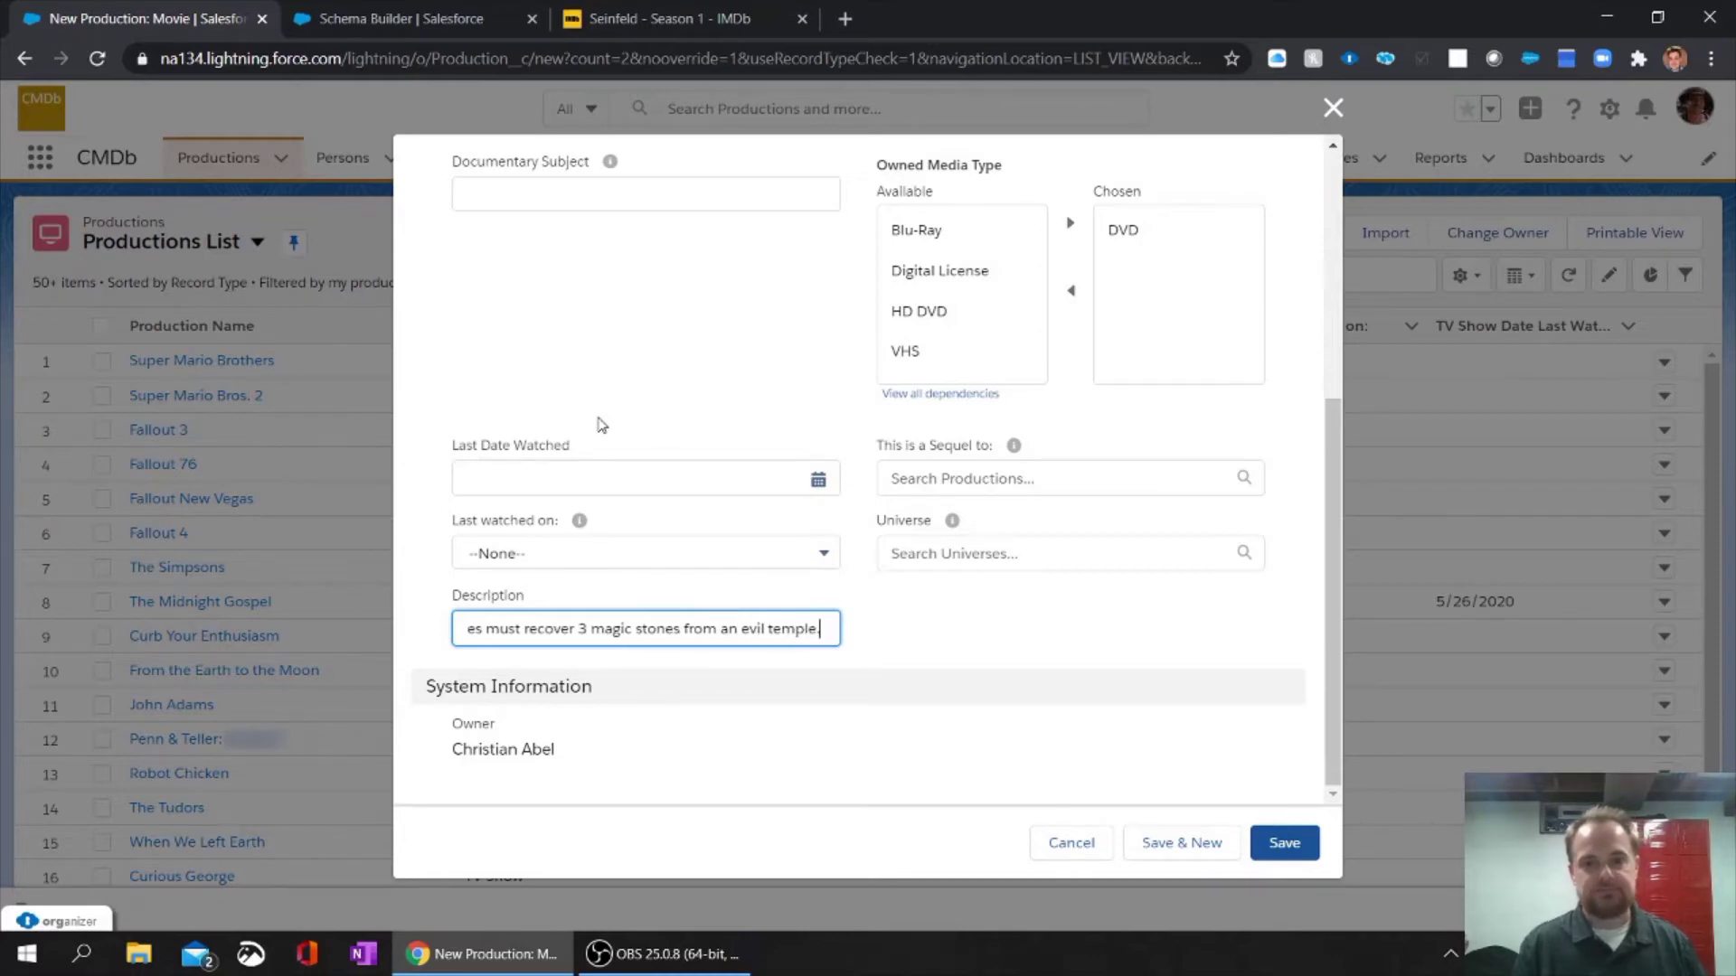
left_click(907, 449)
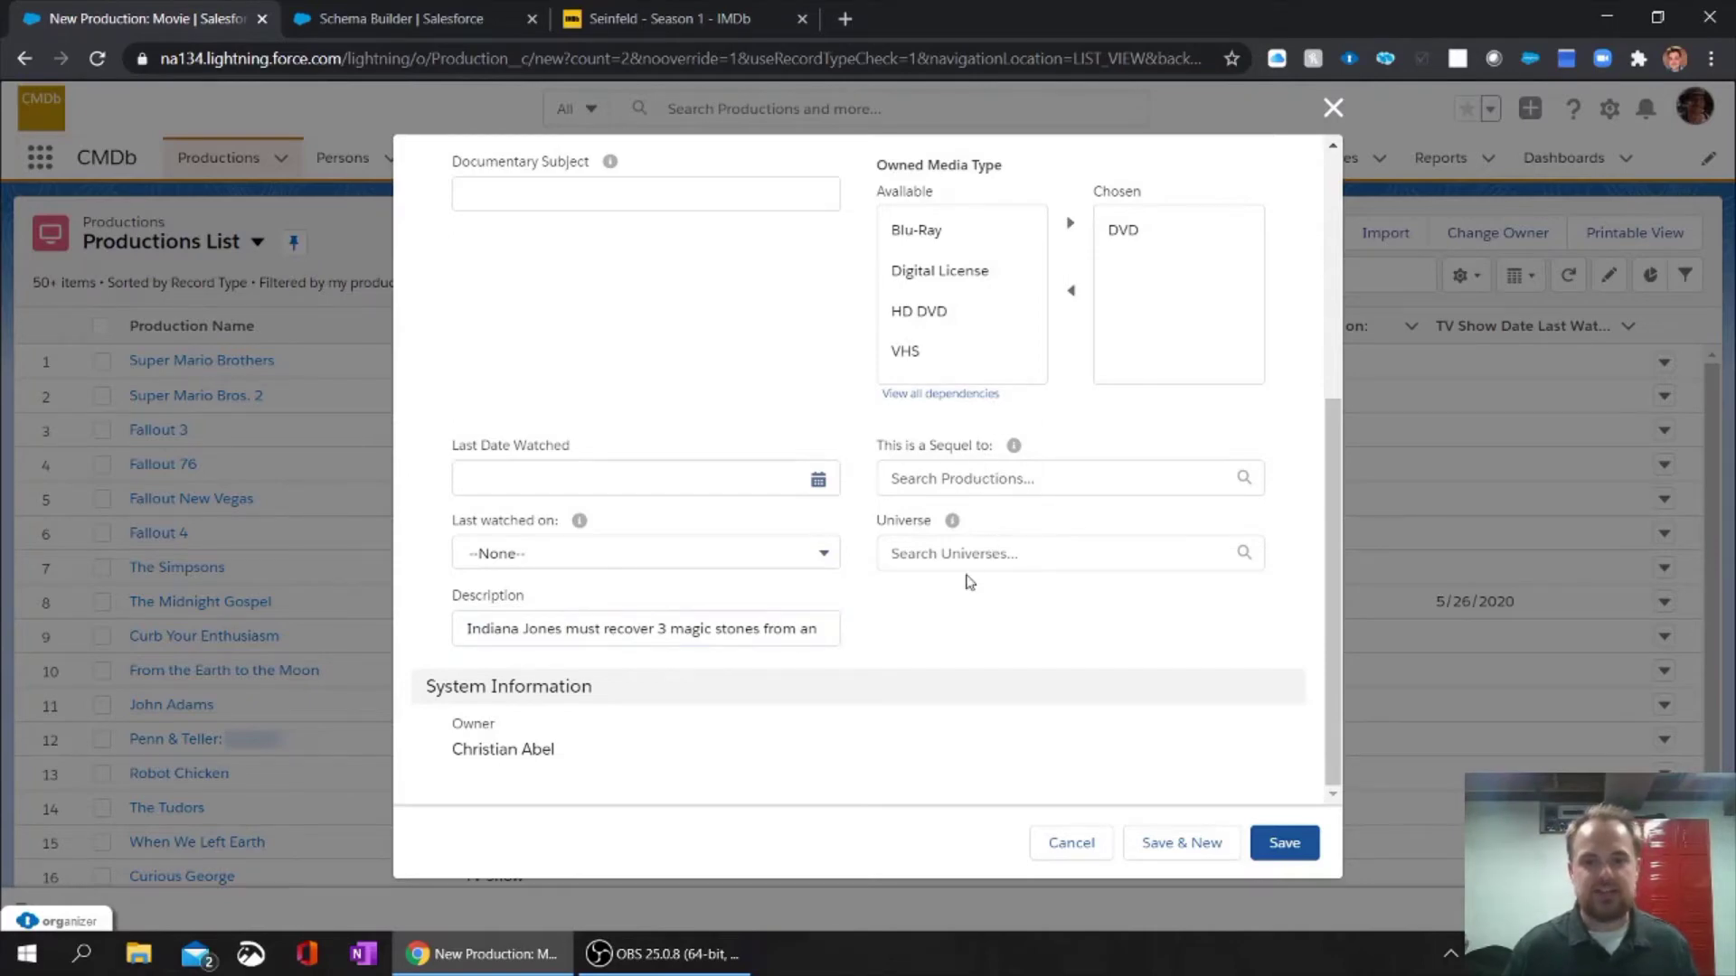
Examine how the Universe and Production objects are related in Schema Builder, and return to the new movie form.
left_click(432, 18)
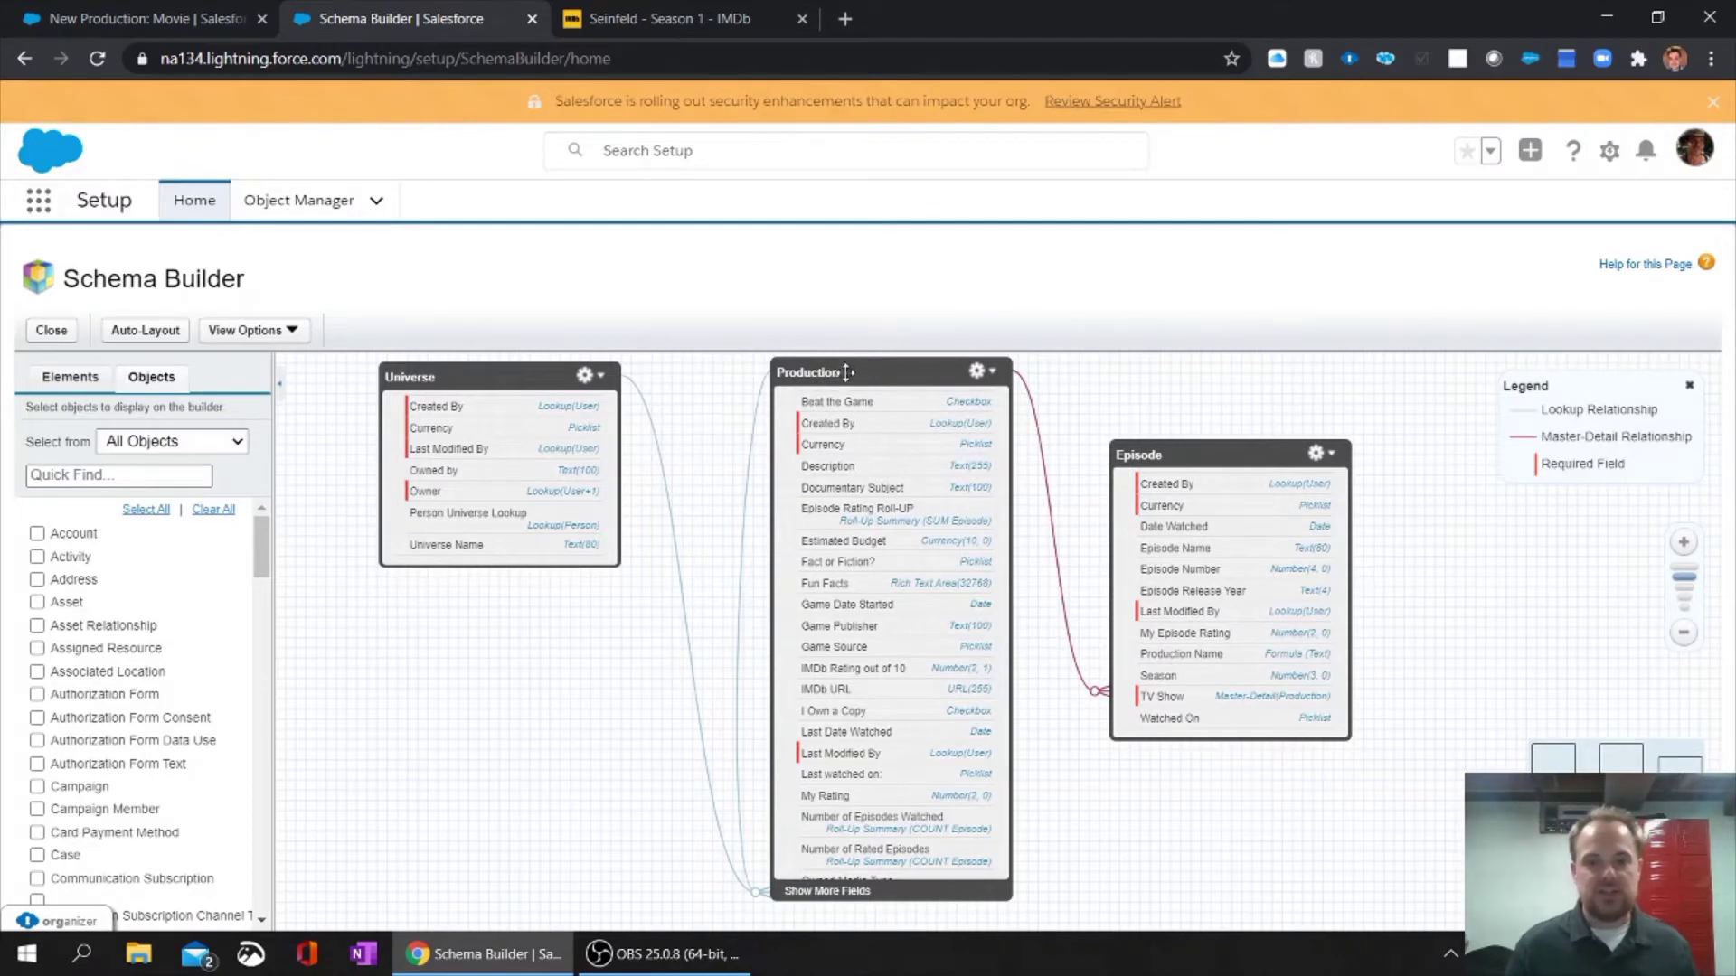
scroll(872, 678, "down", 1)
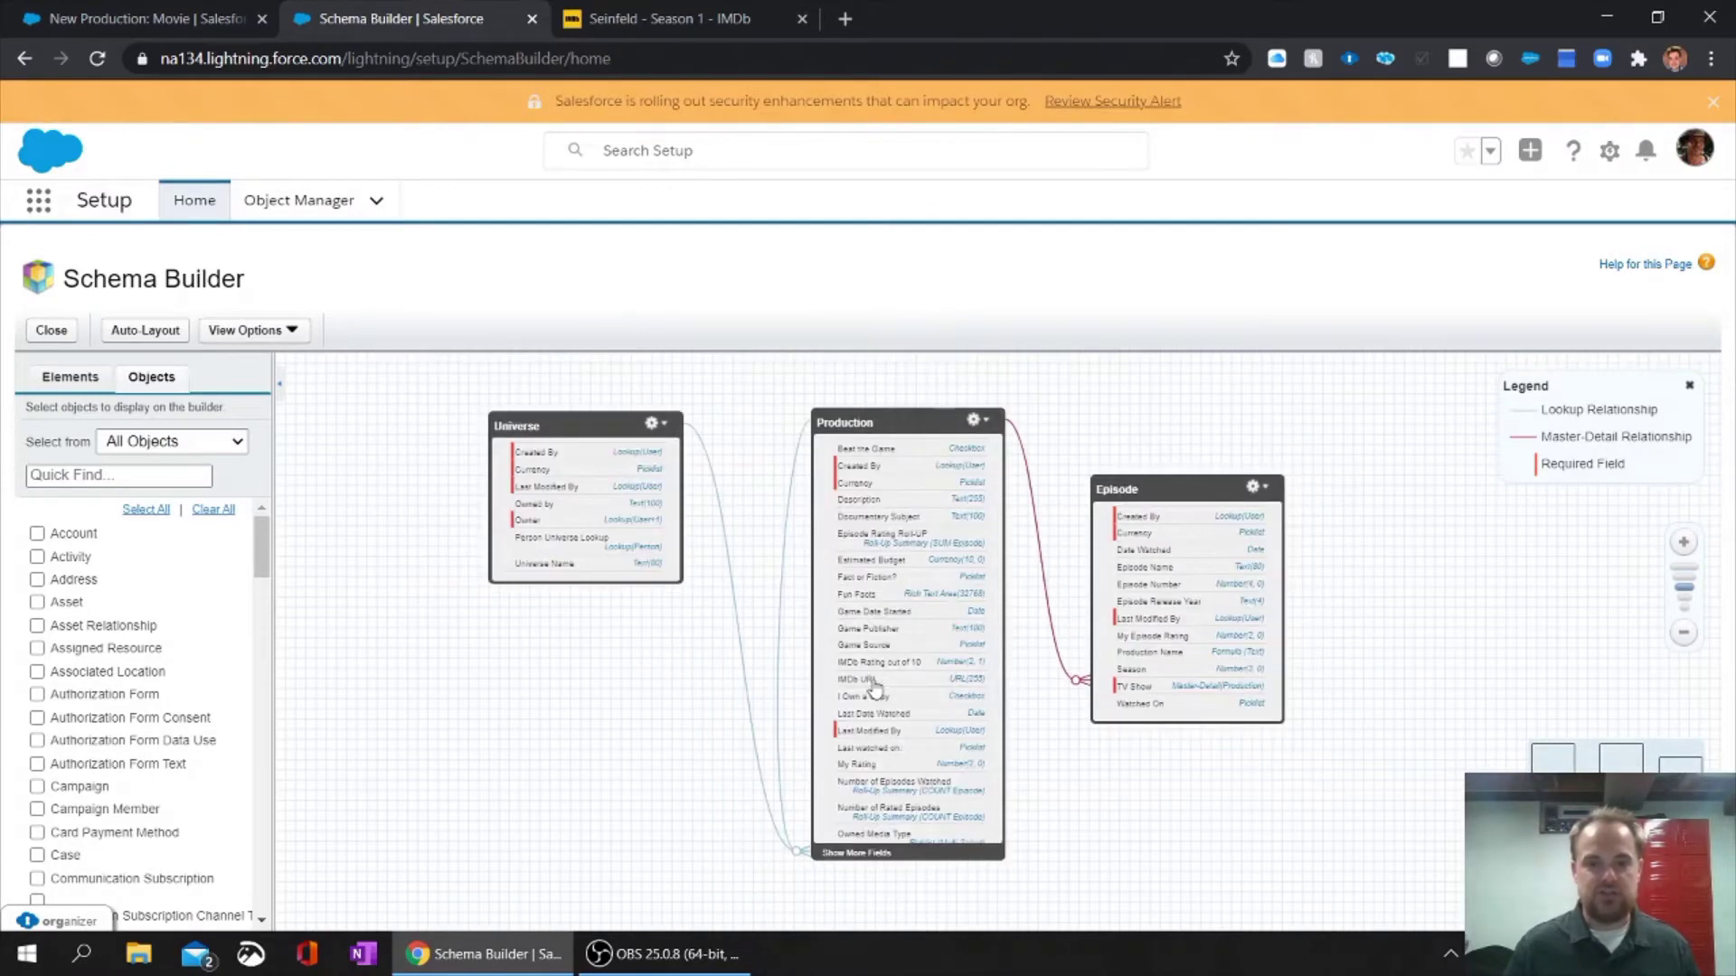
scroll(873, 687, "up", 1)
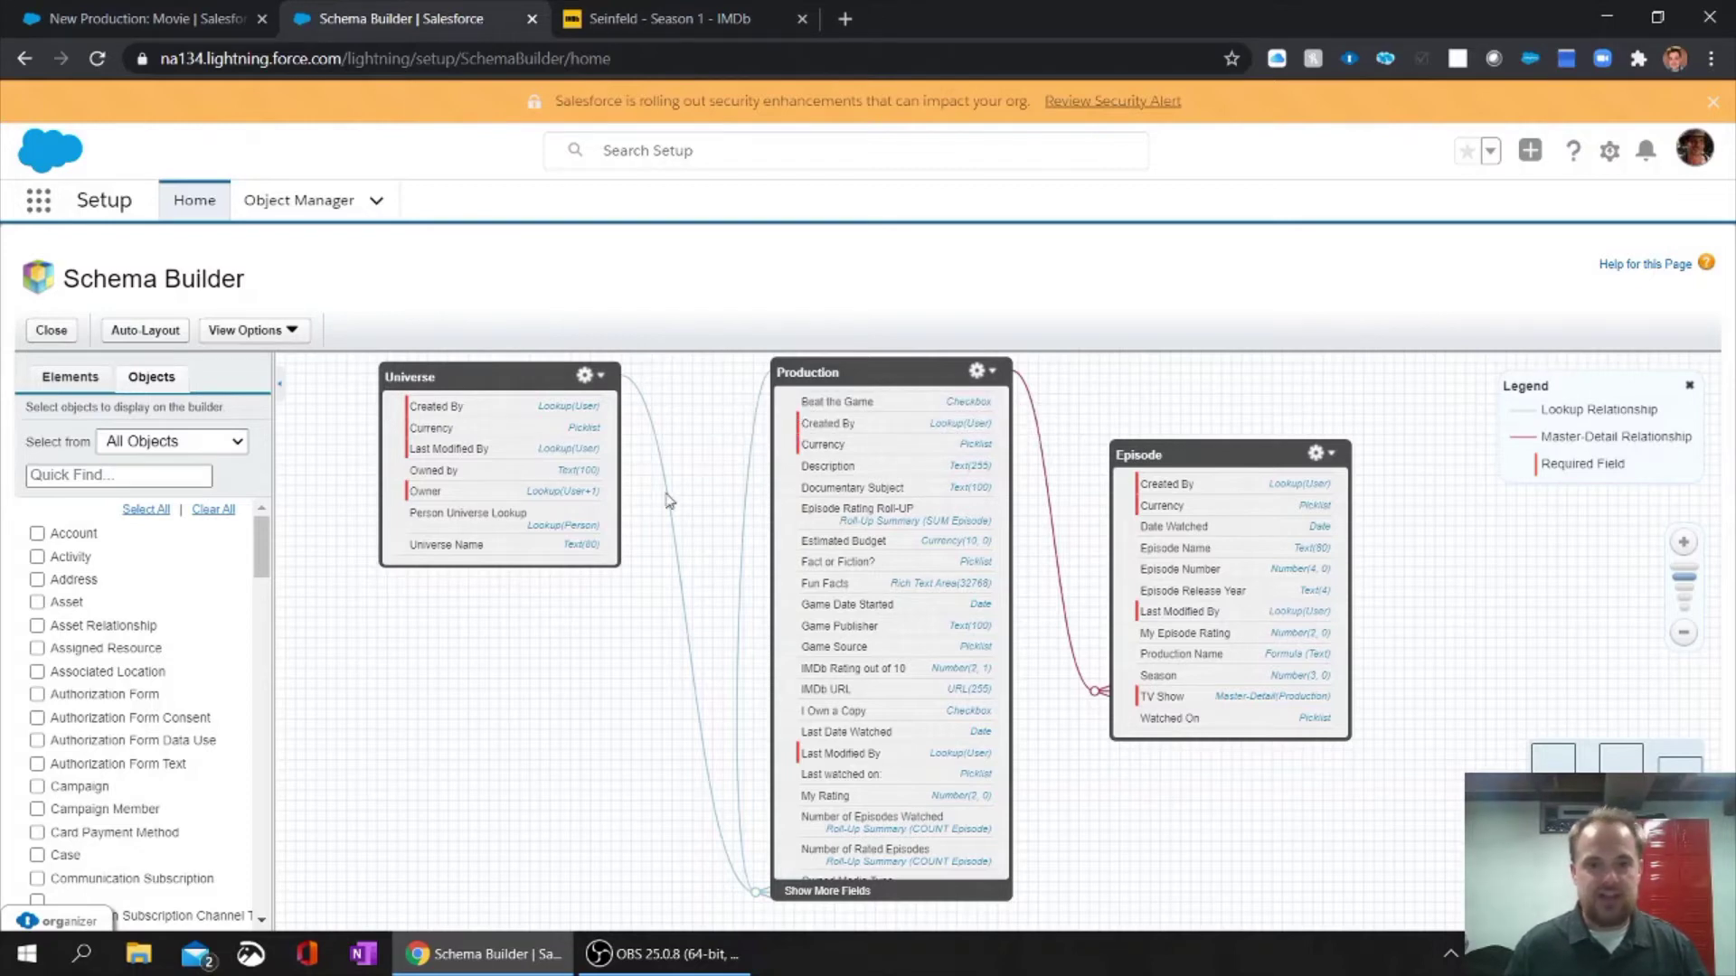
mouse_move(683, 581)
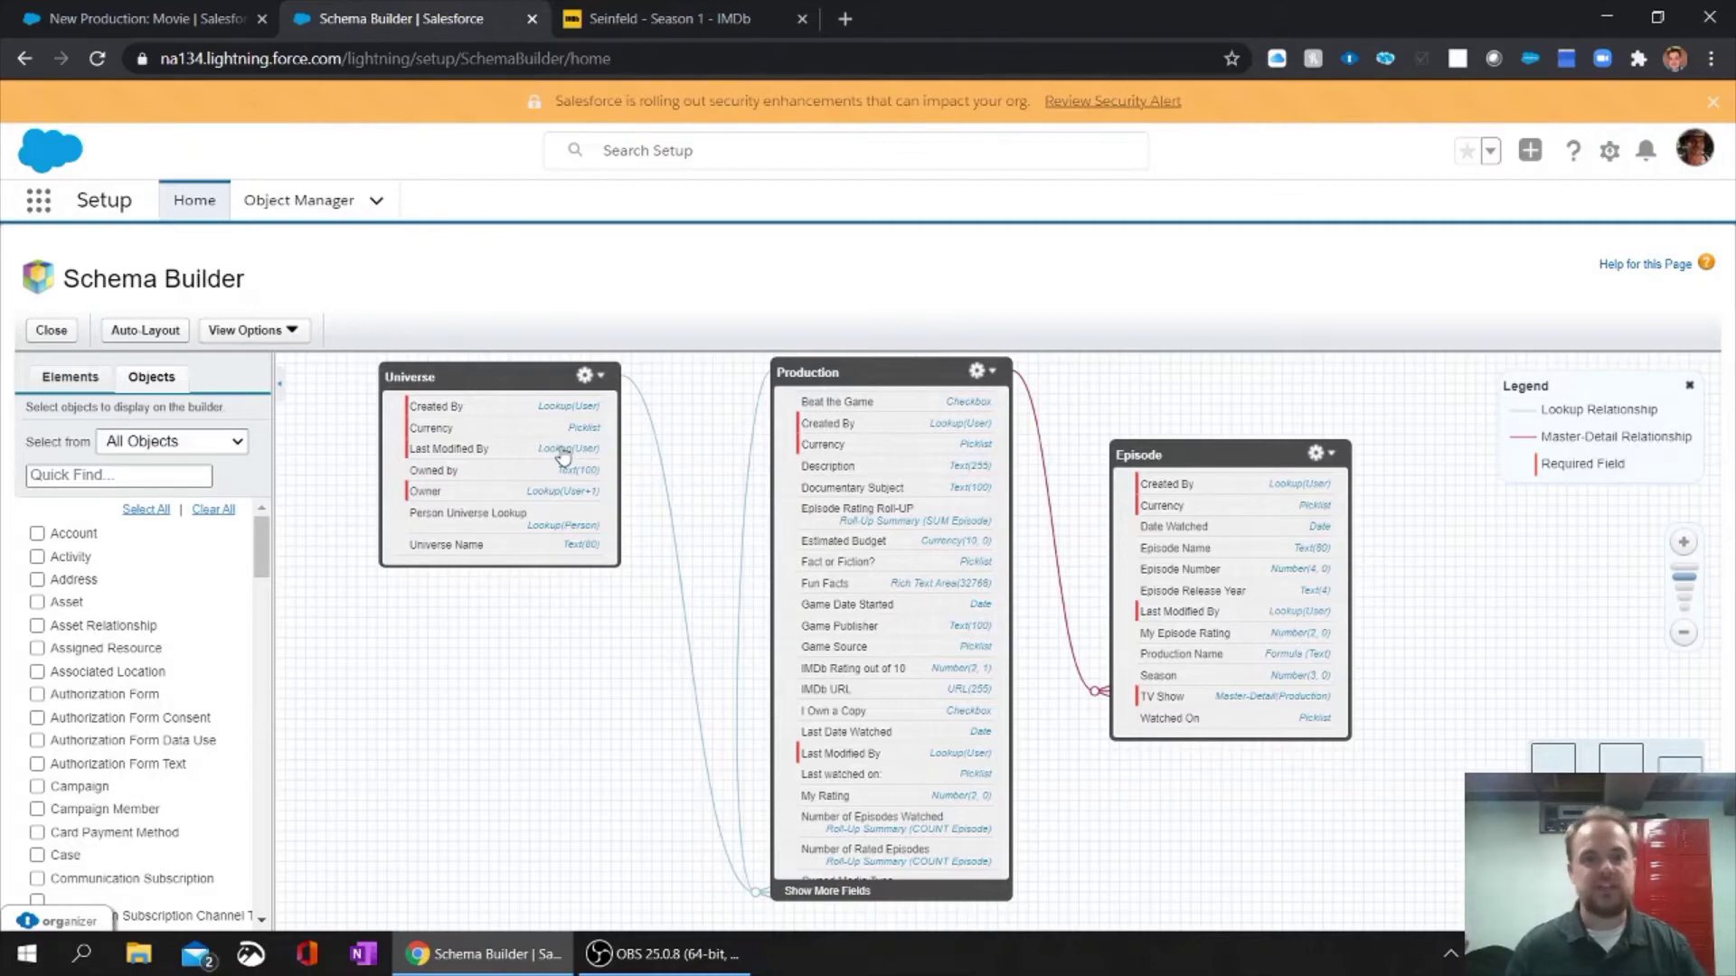
left_click(145, 18)
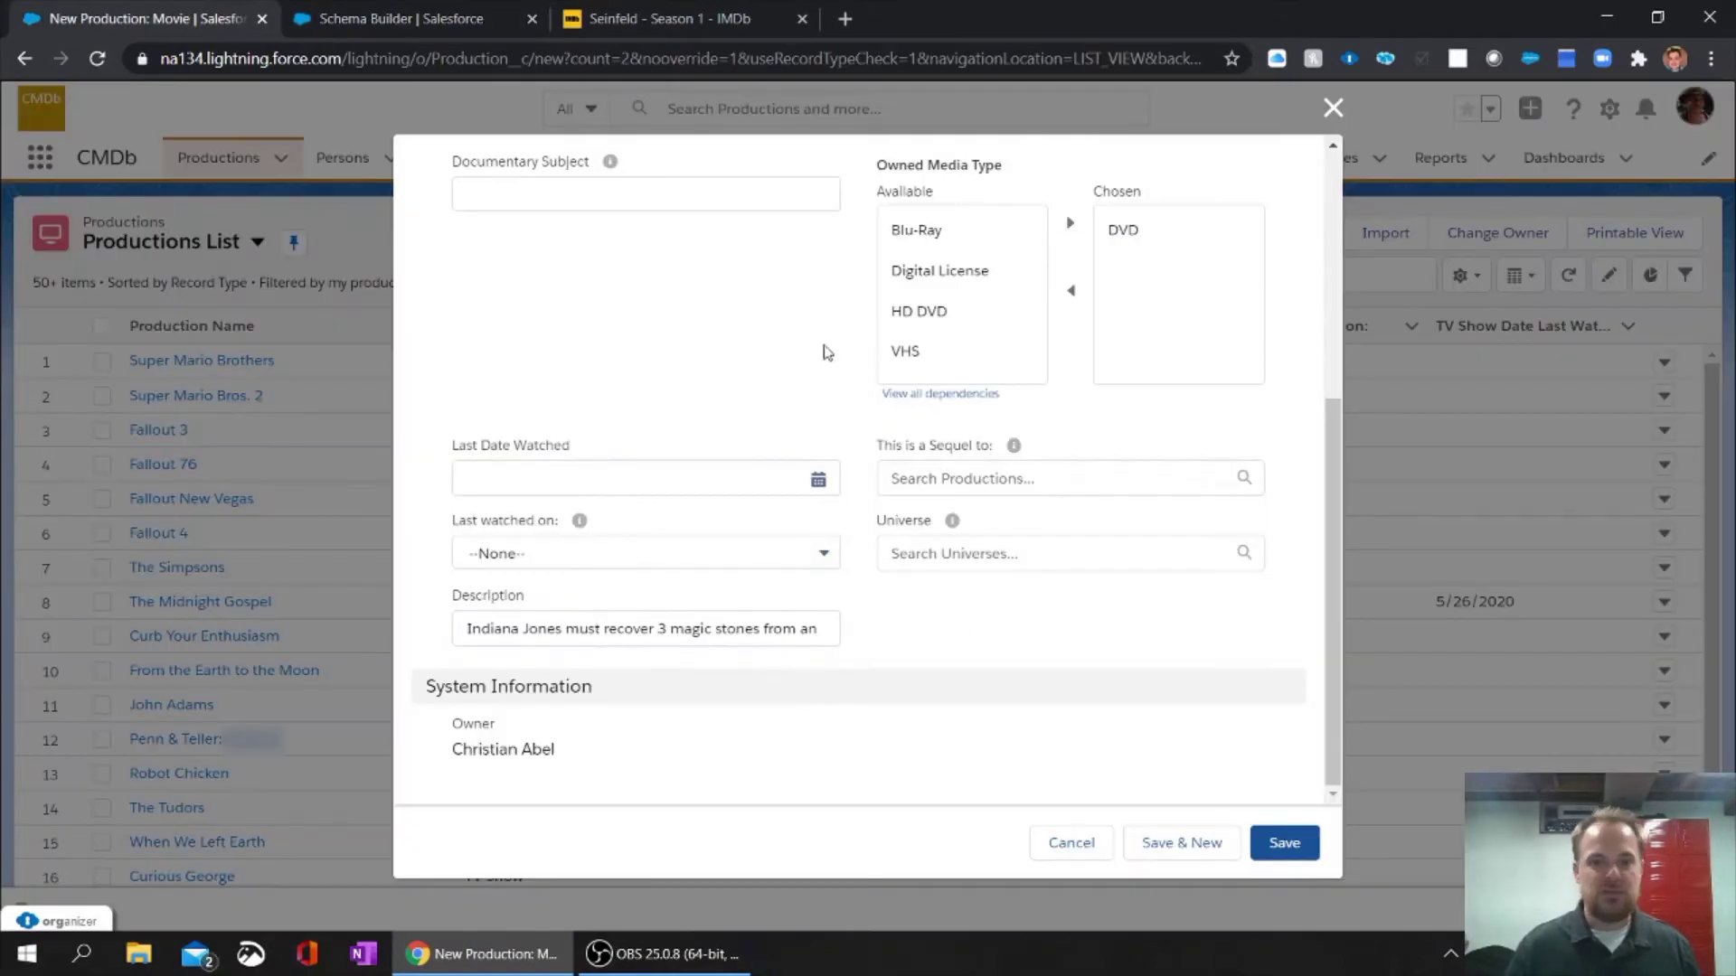
left_click(1033, 481)
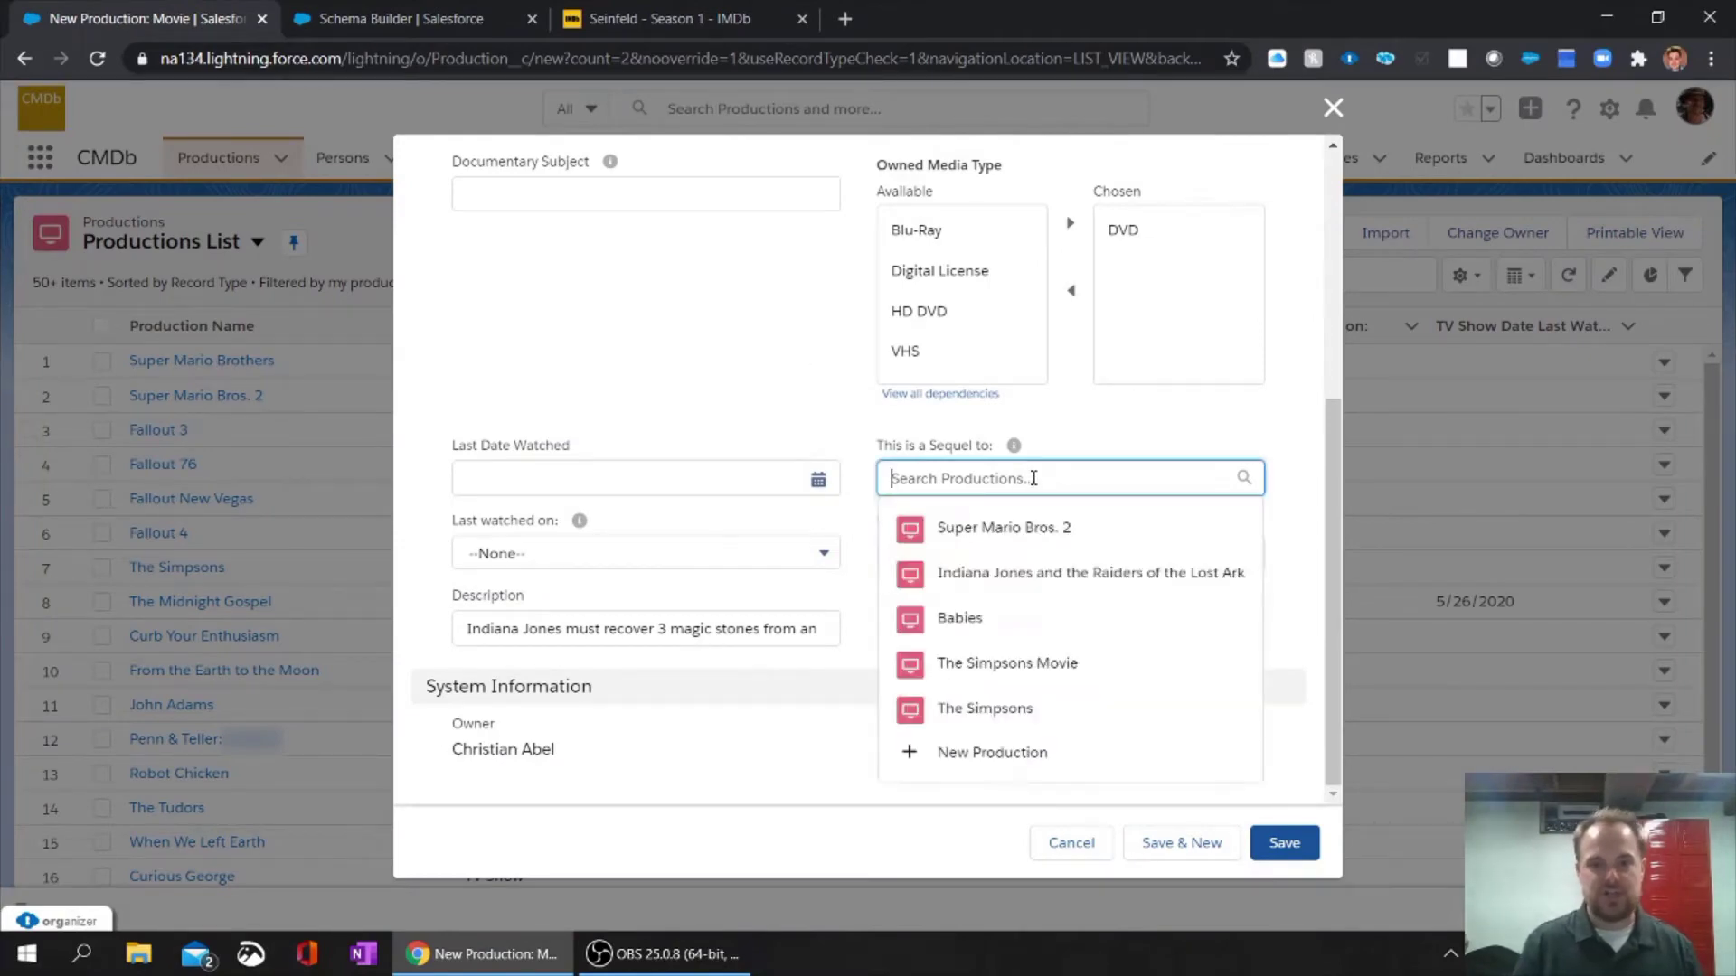
type("india")
key("BackSpace")
key("BackSpace")
key("BackSpace")
key("BackSpace")
key("BackSpace")
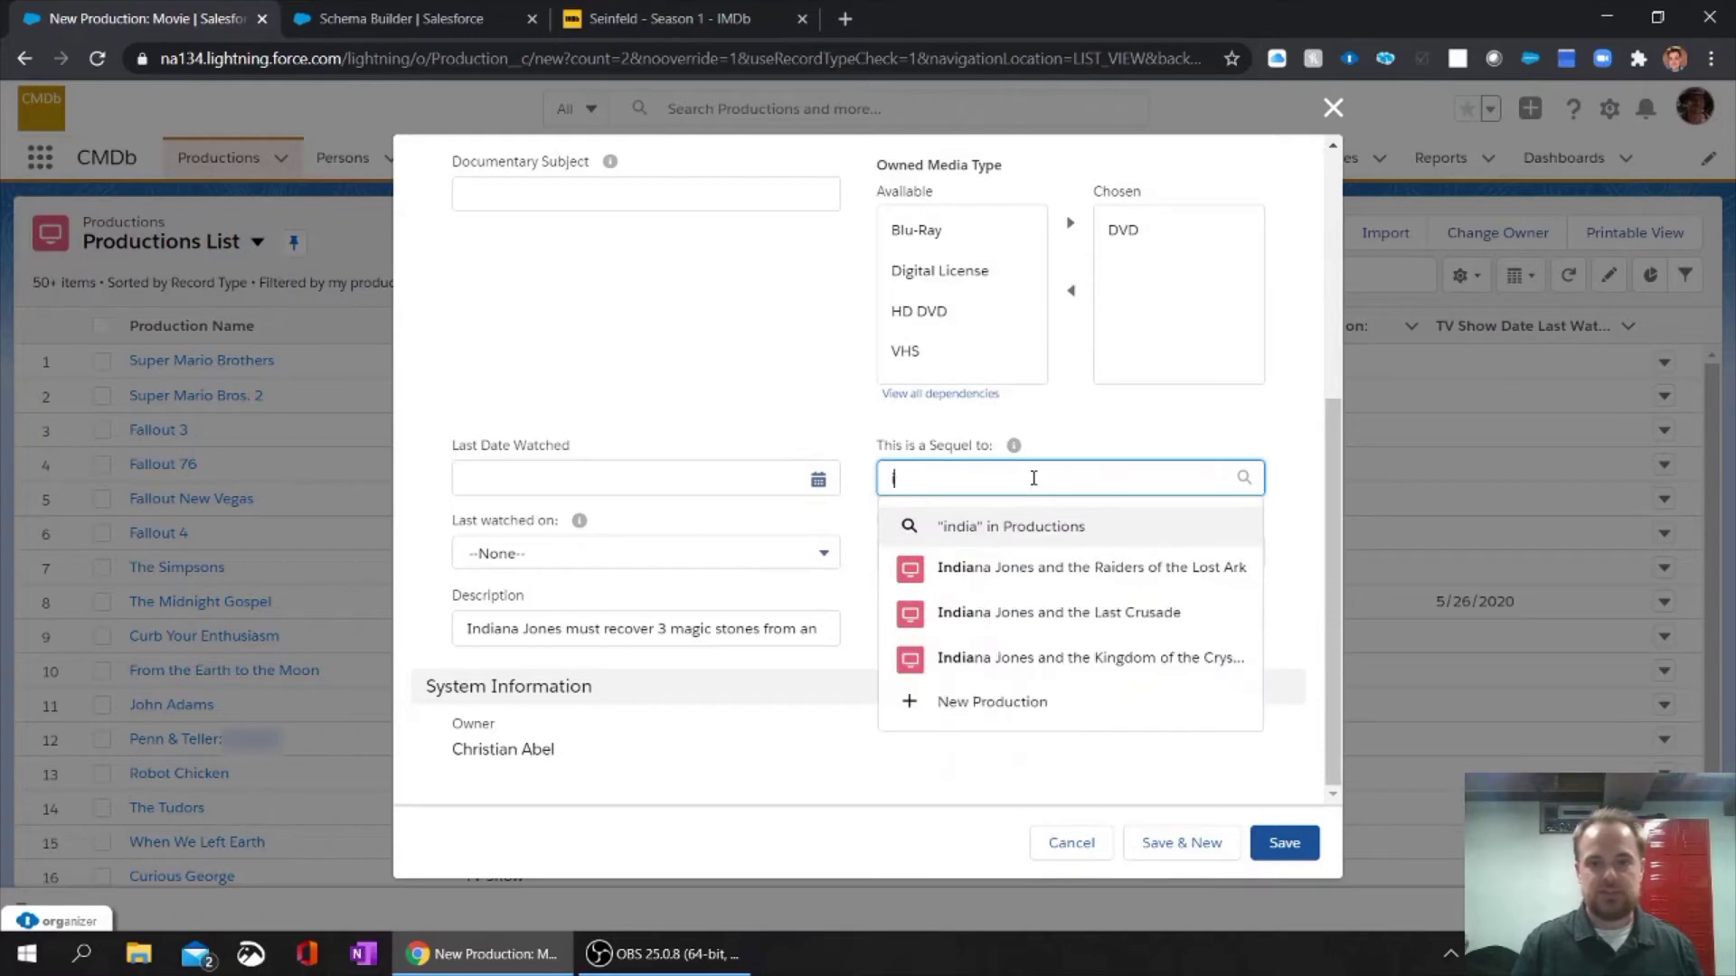
Search the universes for "indiana jones" and assign the Indiana Jones universe to the movie.
left_click(985, 566)
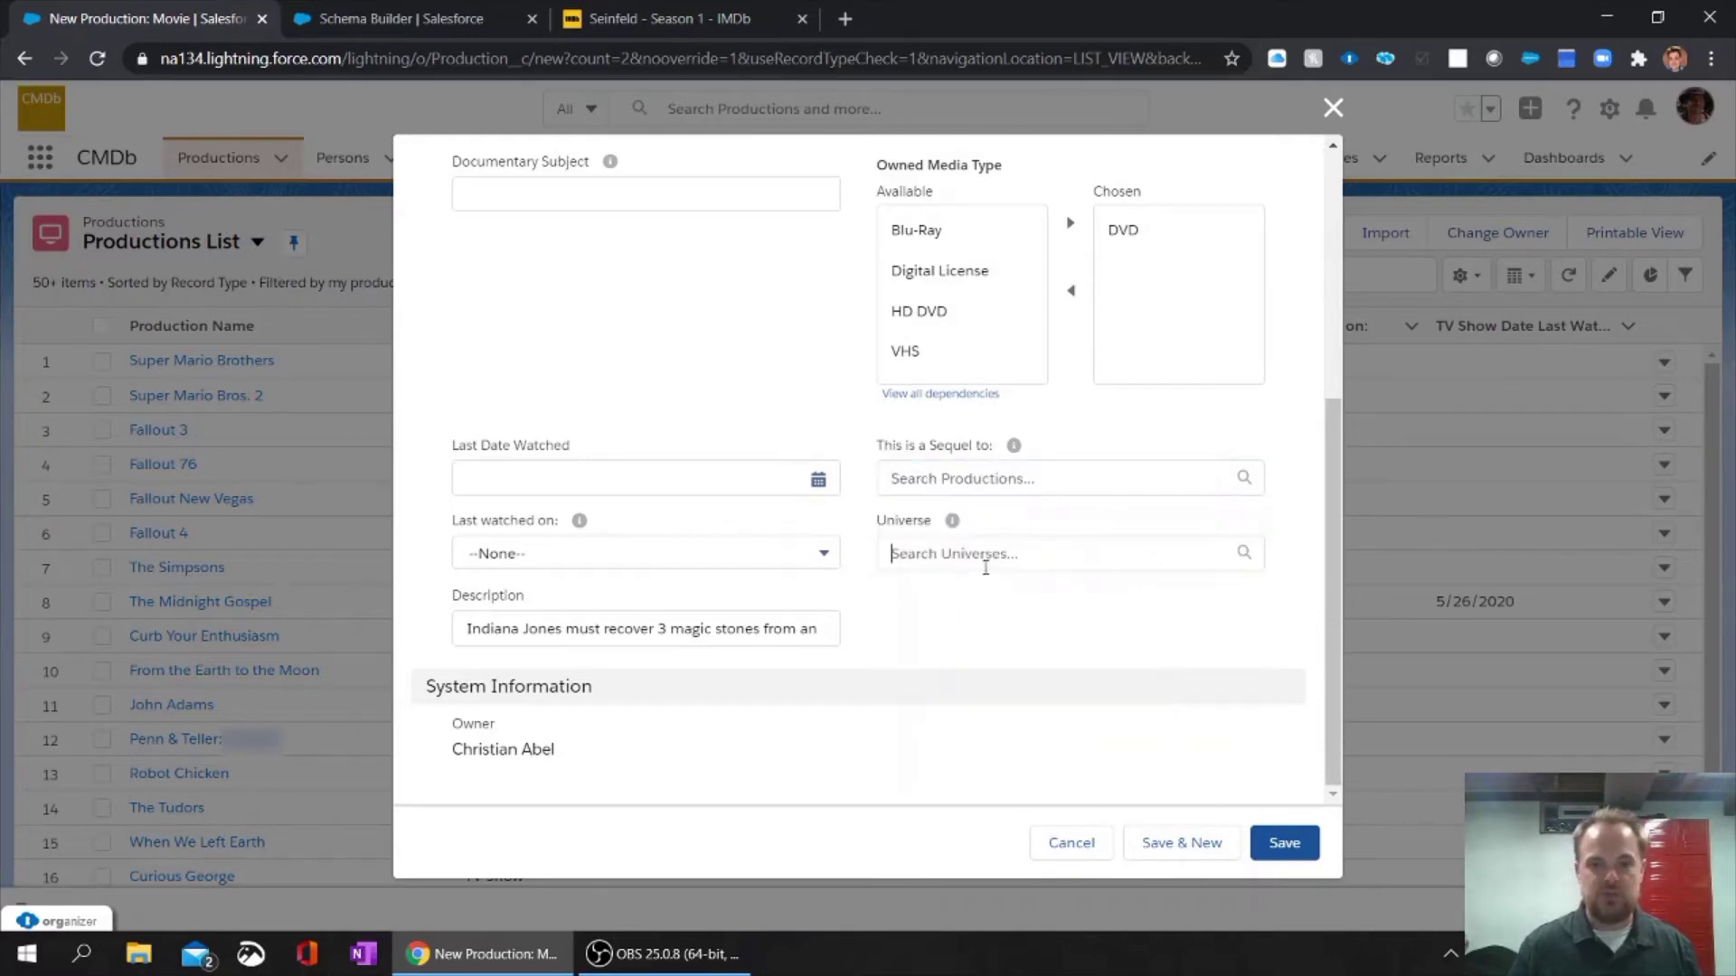
type("I")
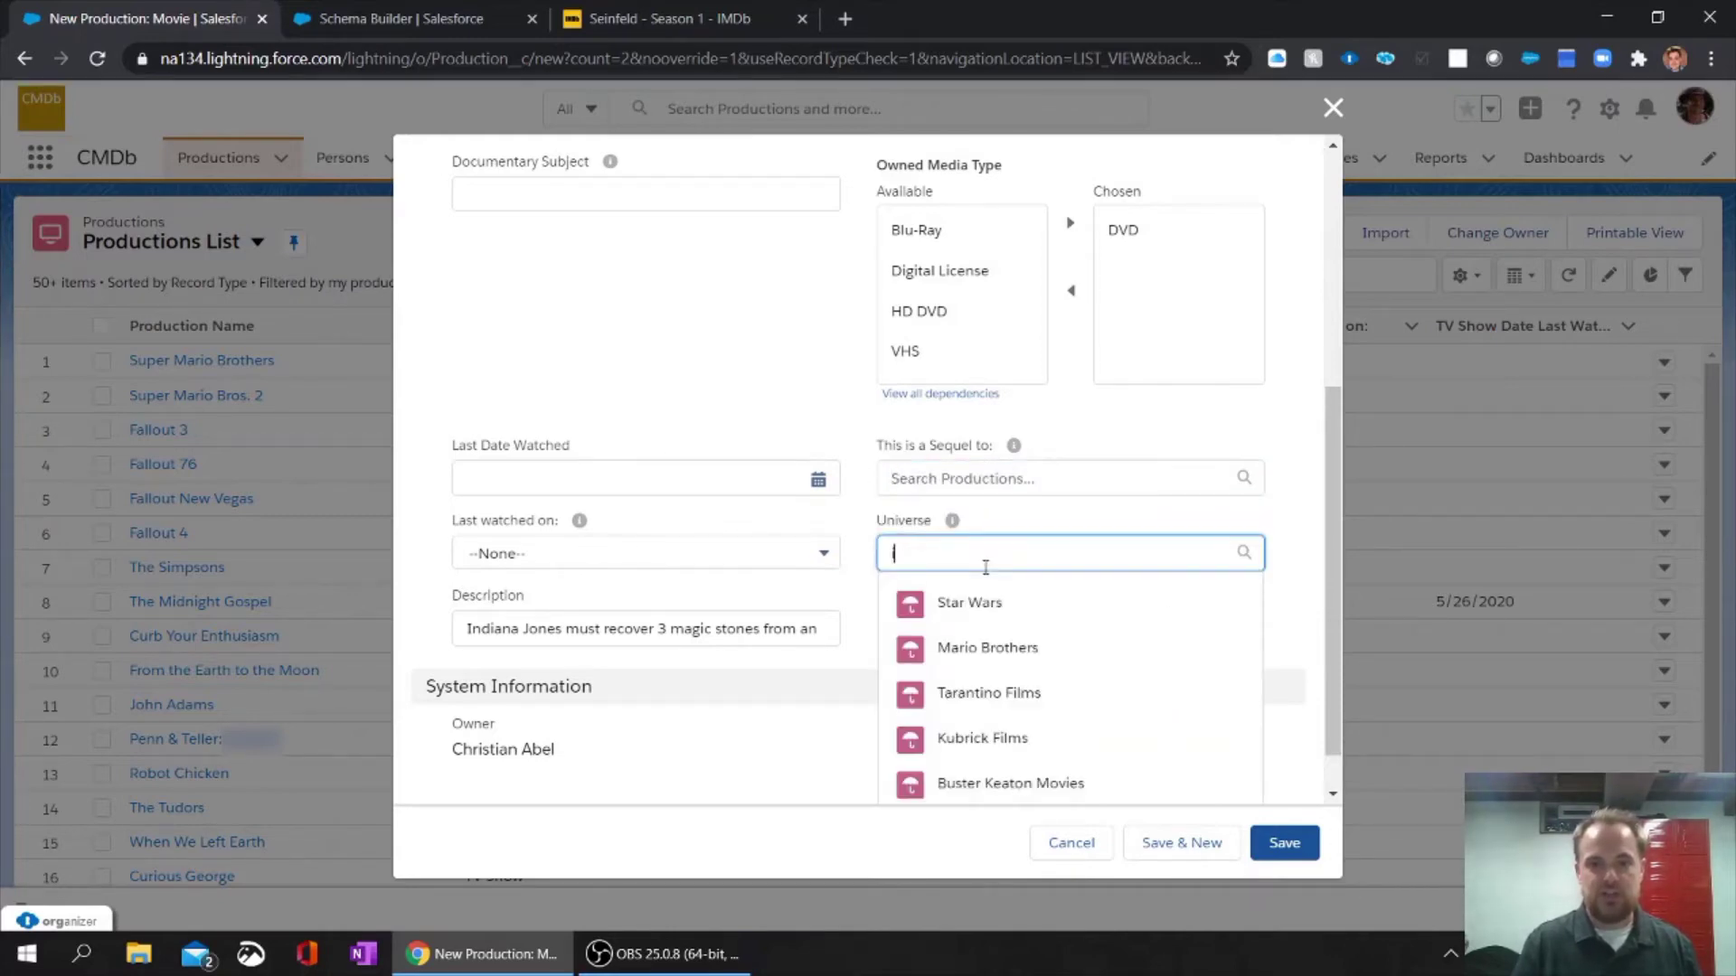
type("ndiana jones")
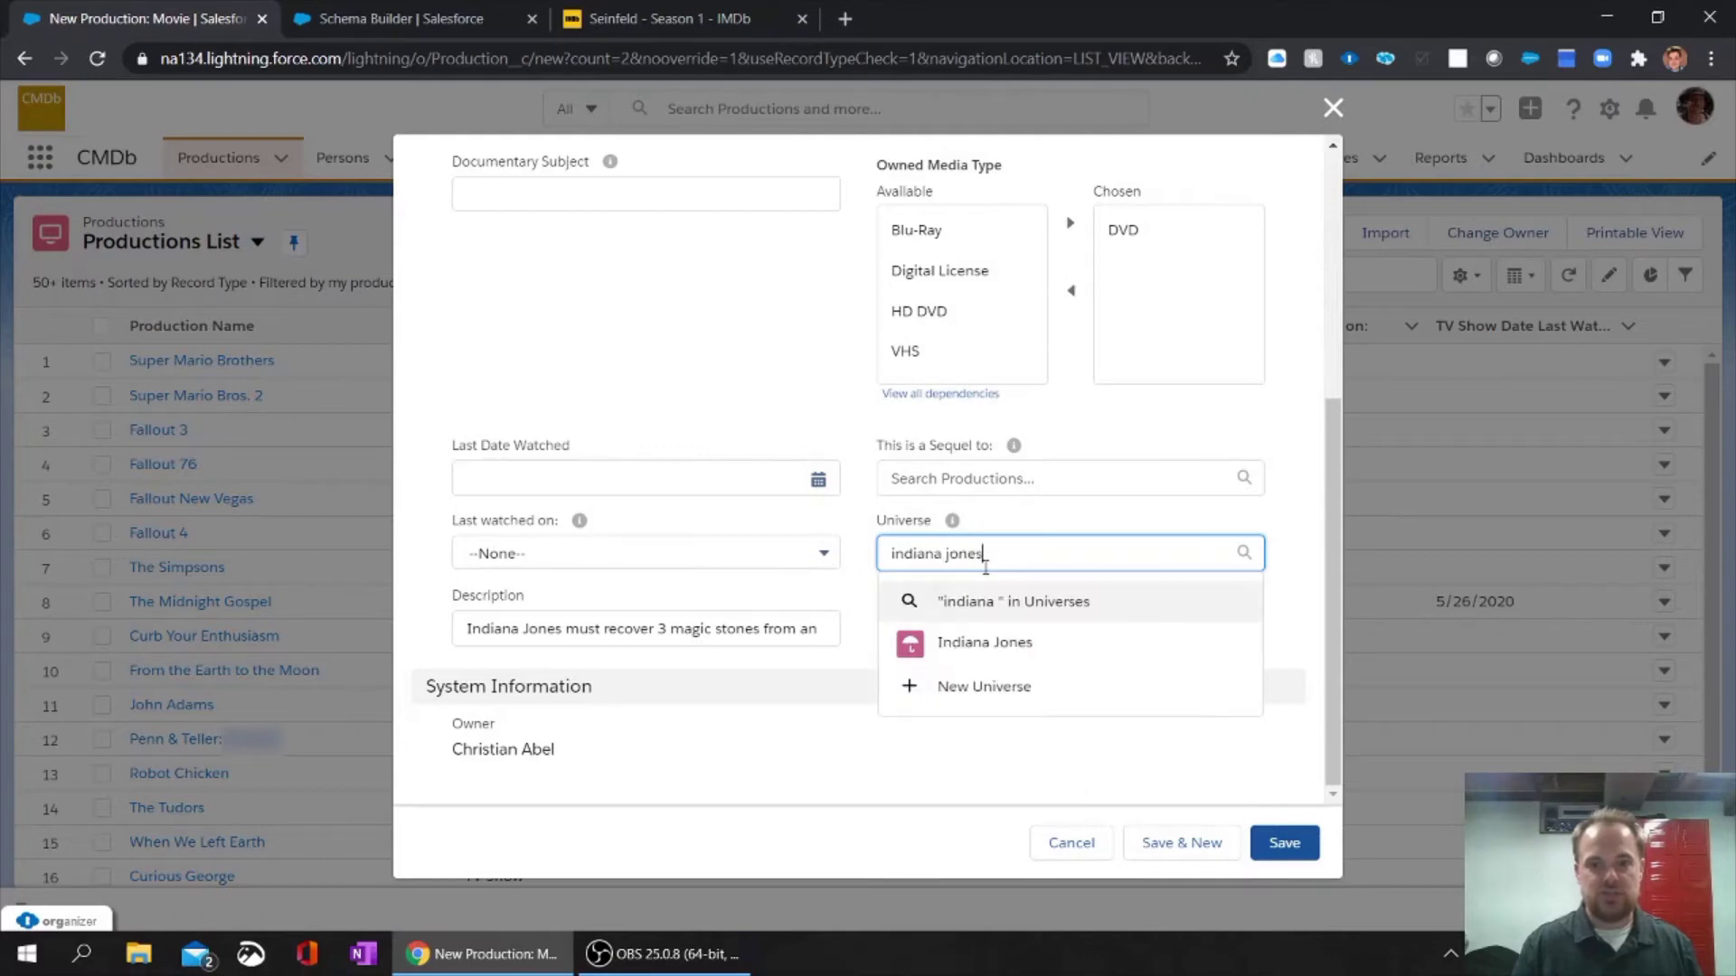
left_click(984, 642)
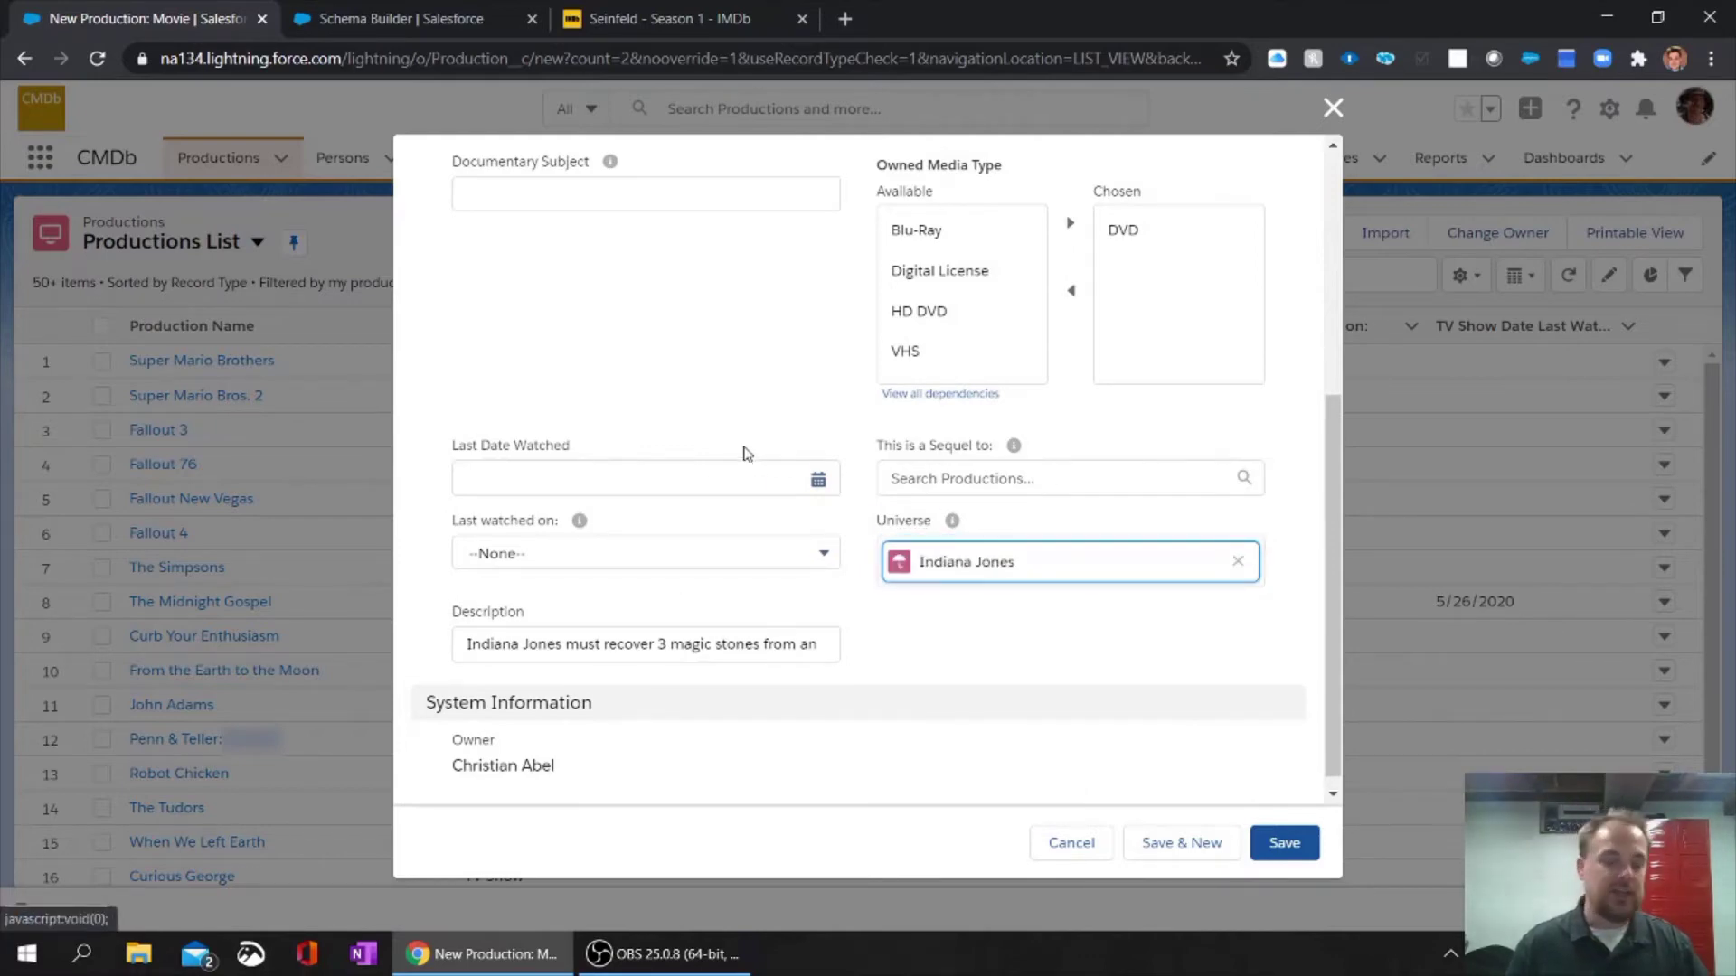
Examine the lookup relationship from Production to Production in Schema Builder.
left_click(1047, 479)
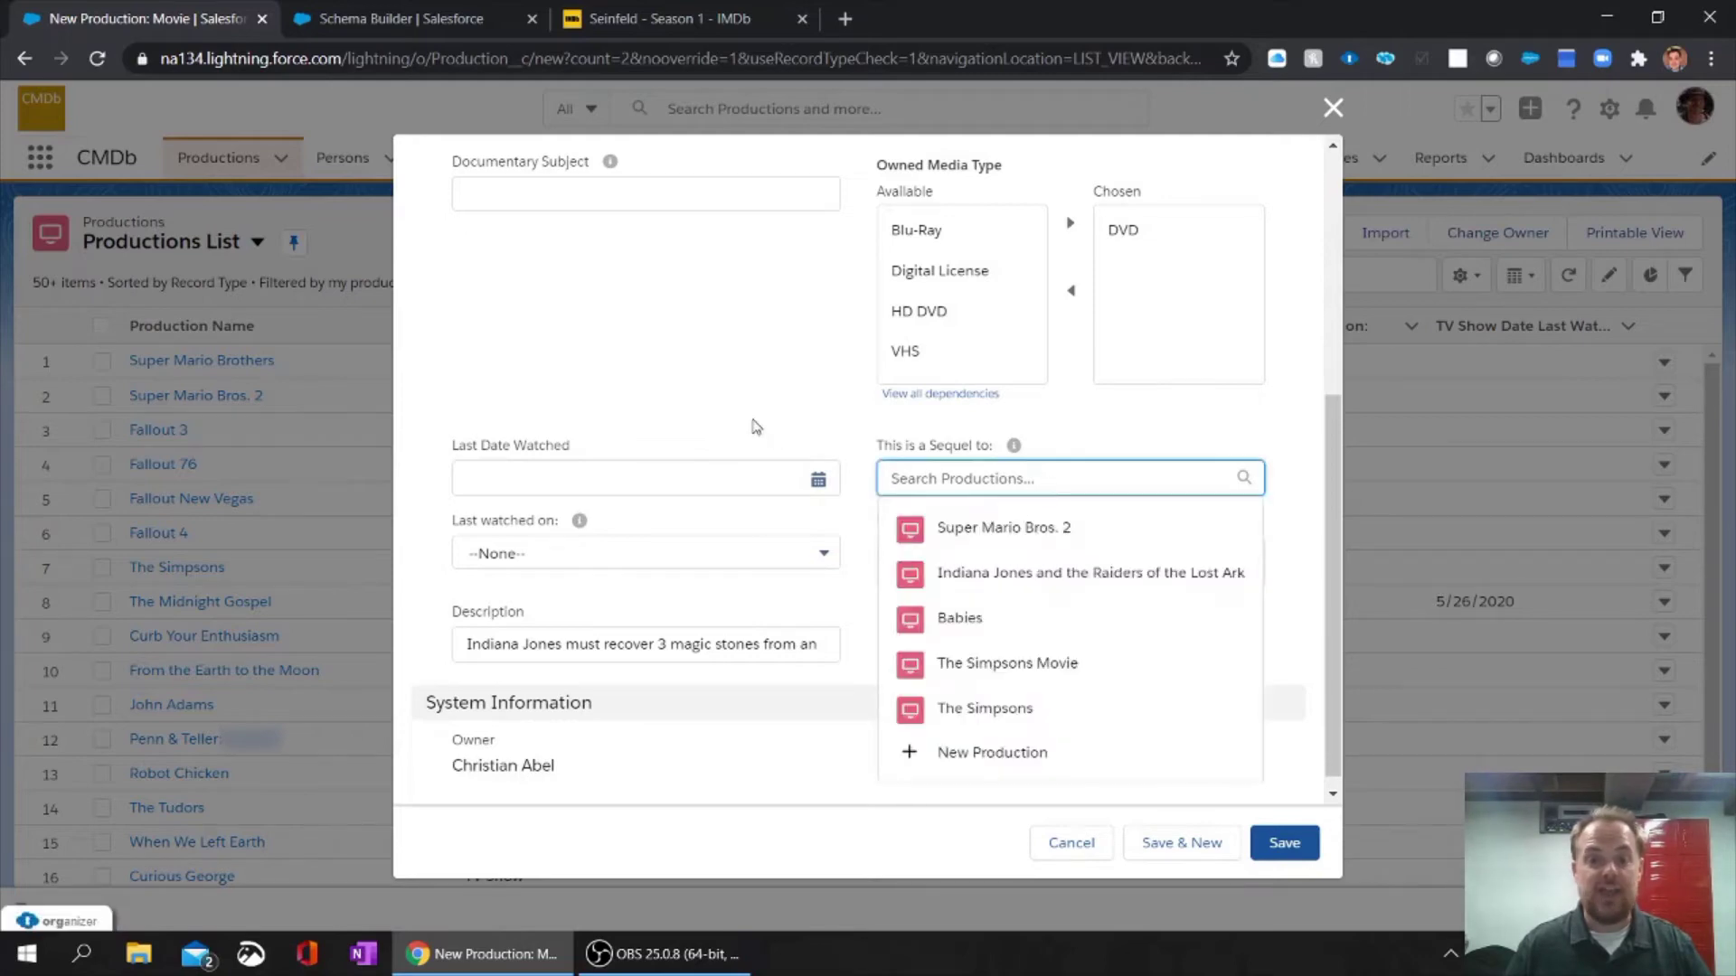
left_click(722, 327)
left_click(470, 13)
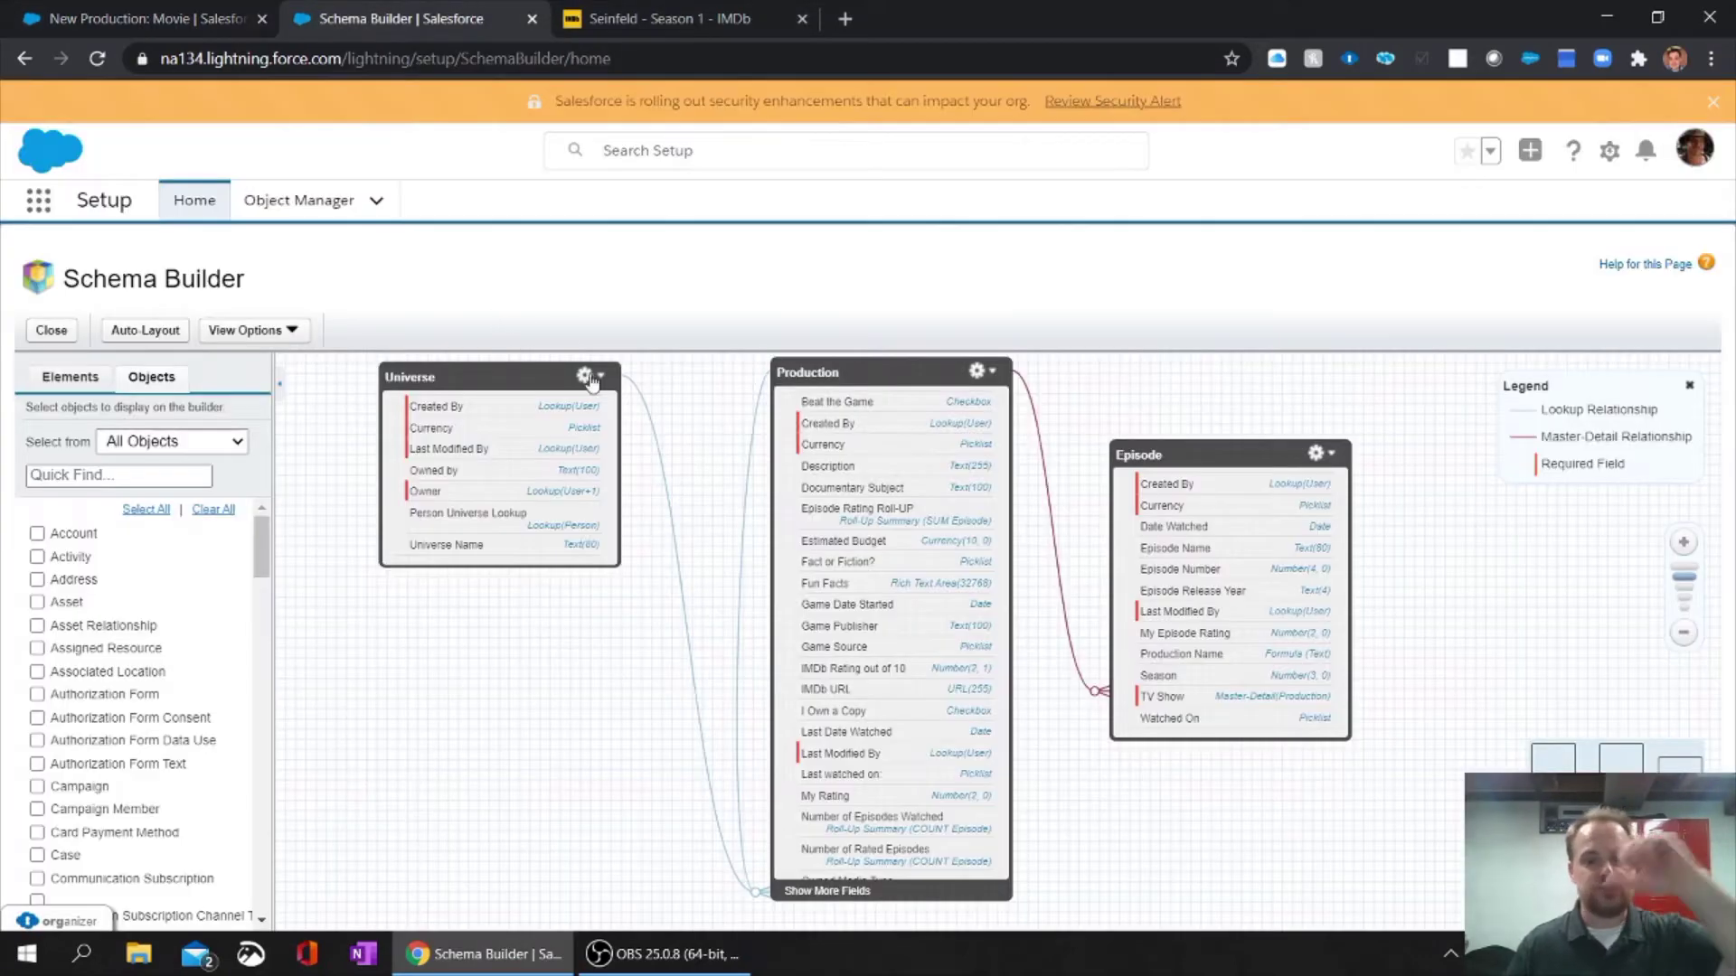
mouse_move(743, 583)
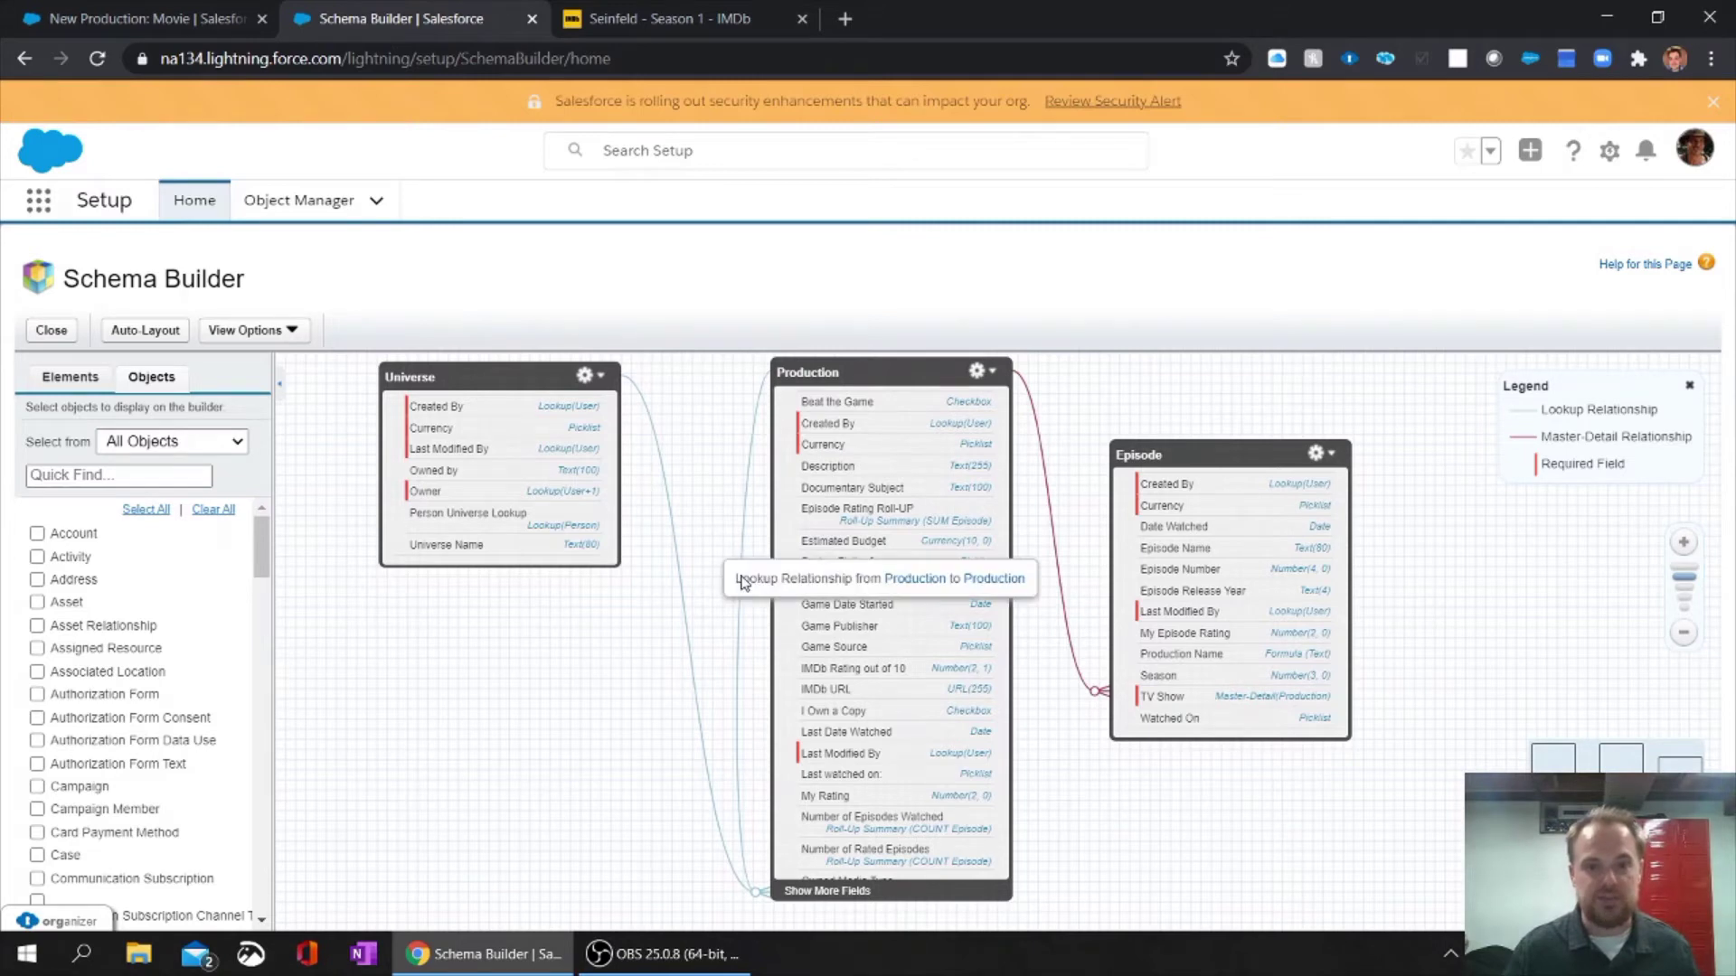
key("ctrl")
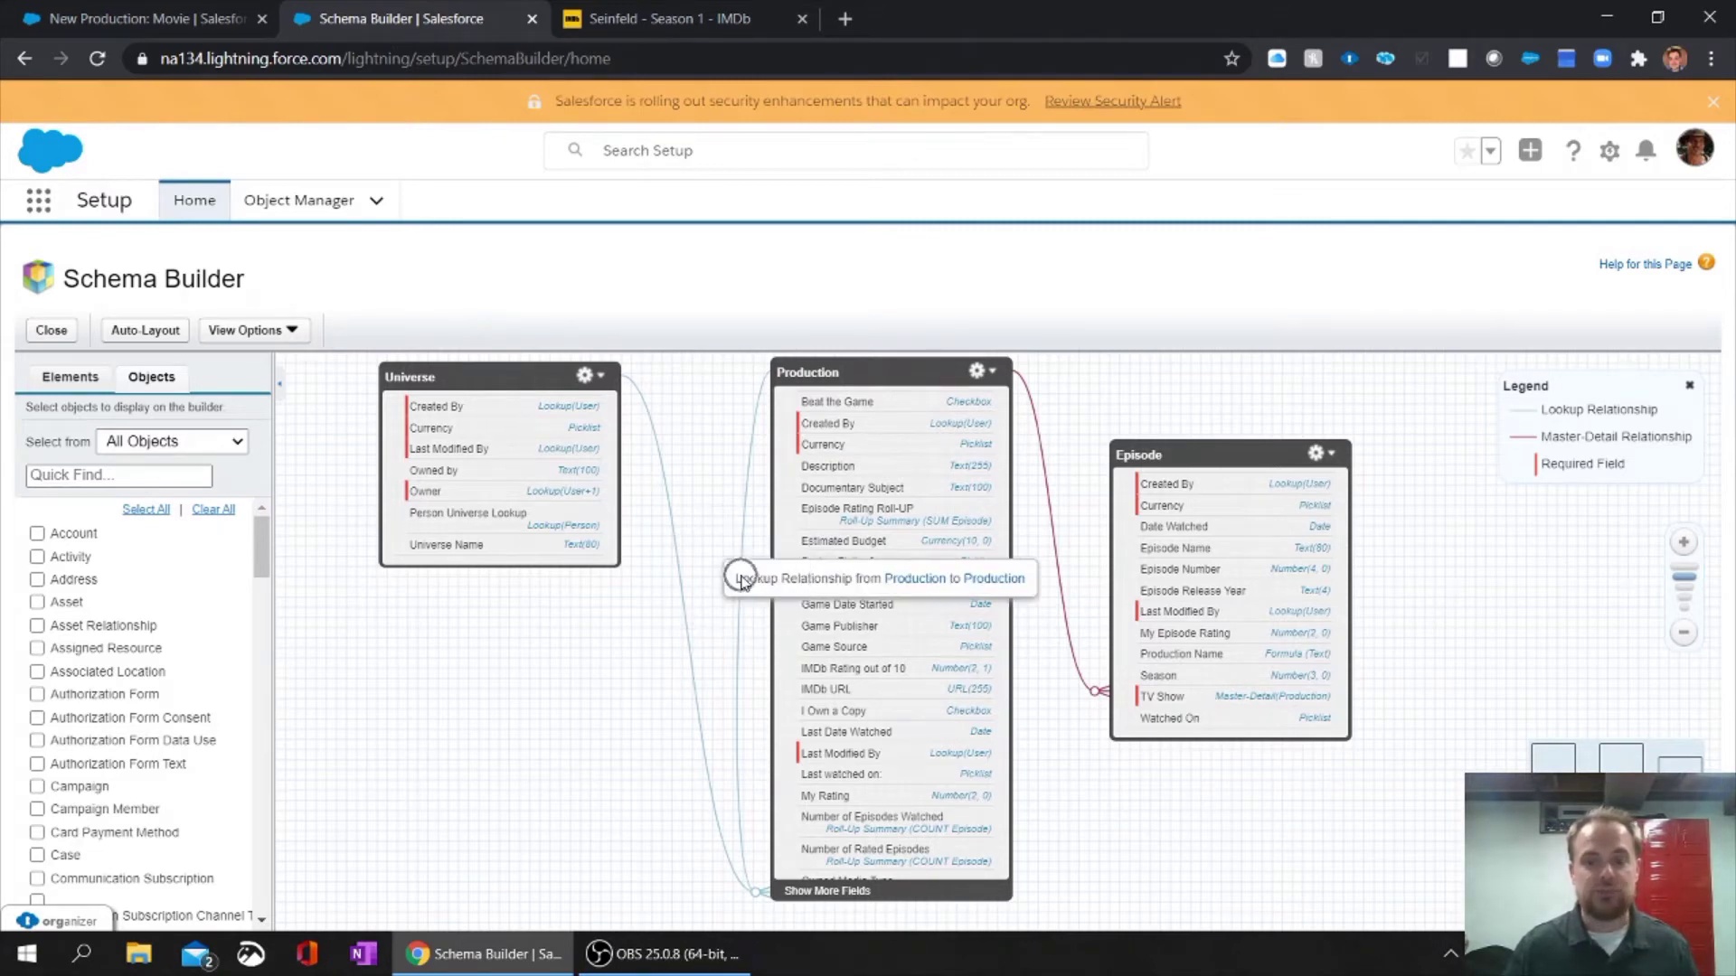
key("ctrl")
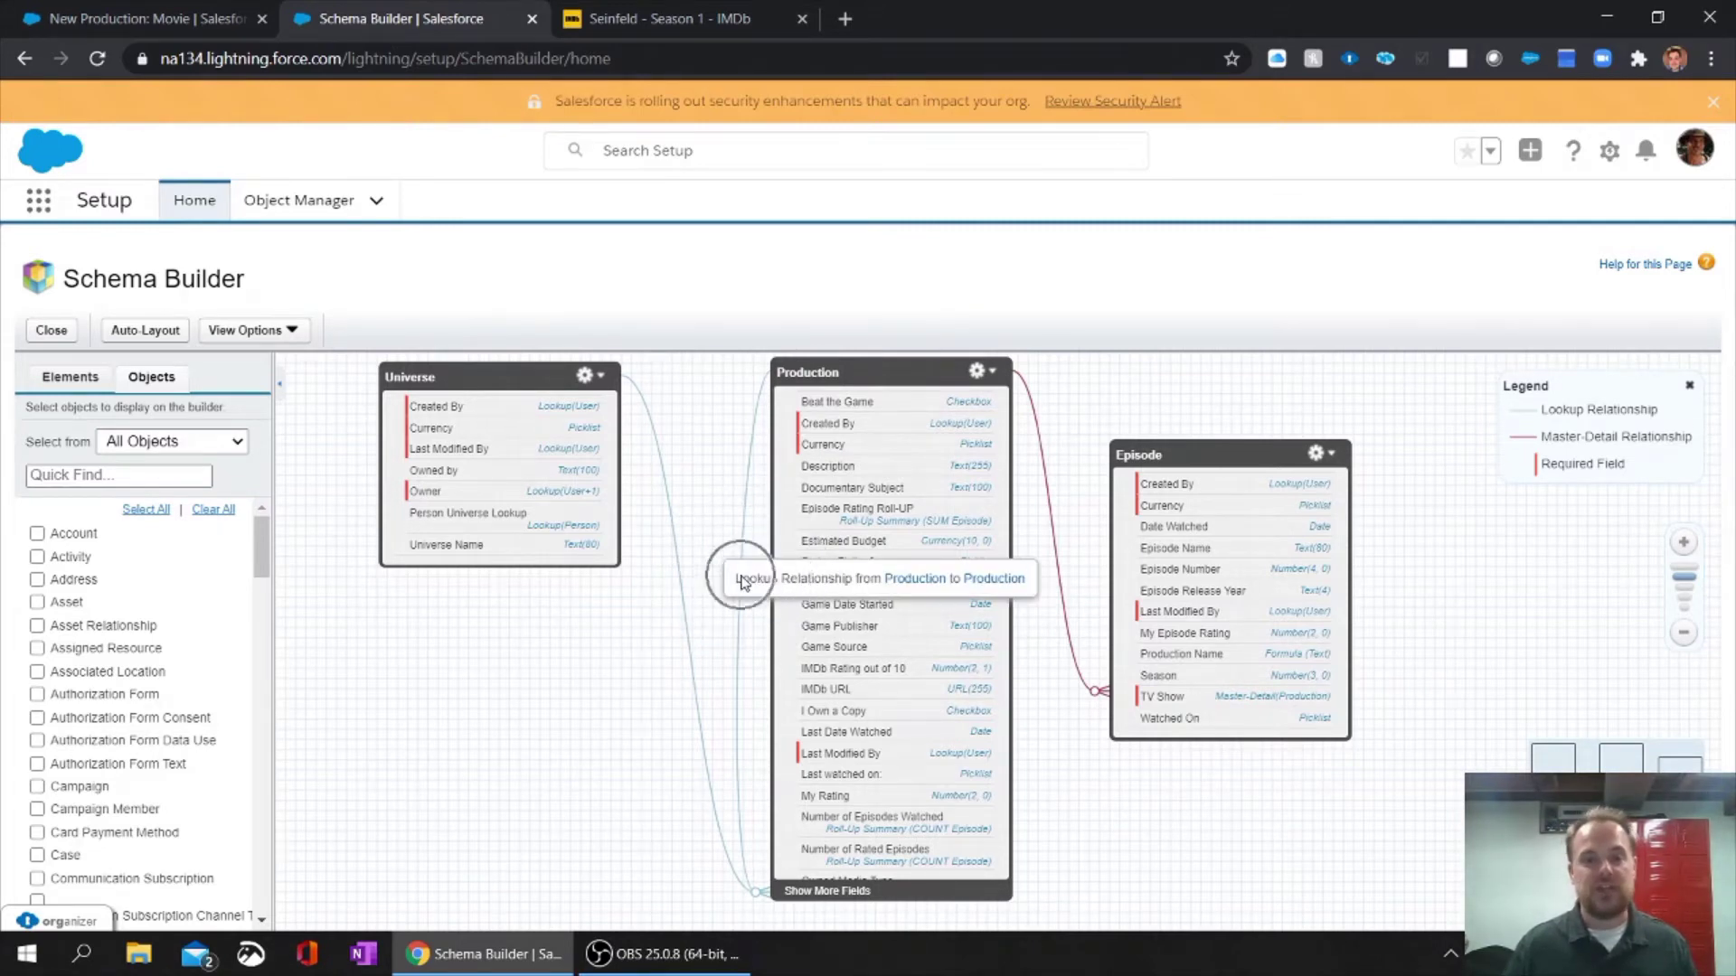
Return to the new movie form and mark the movie as a sequel to Indiana Jones and the Raiders of the Lost Ark.
left_click(208, 10)
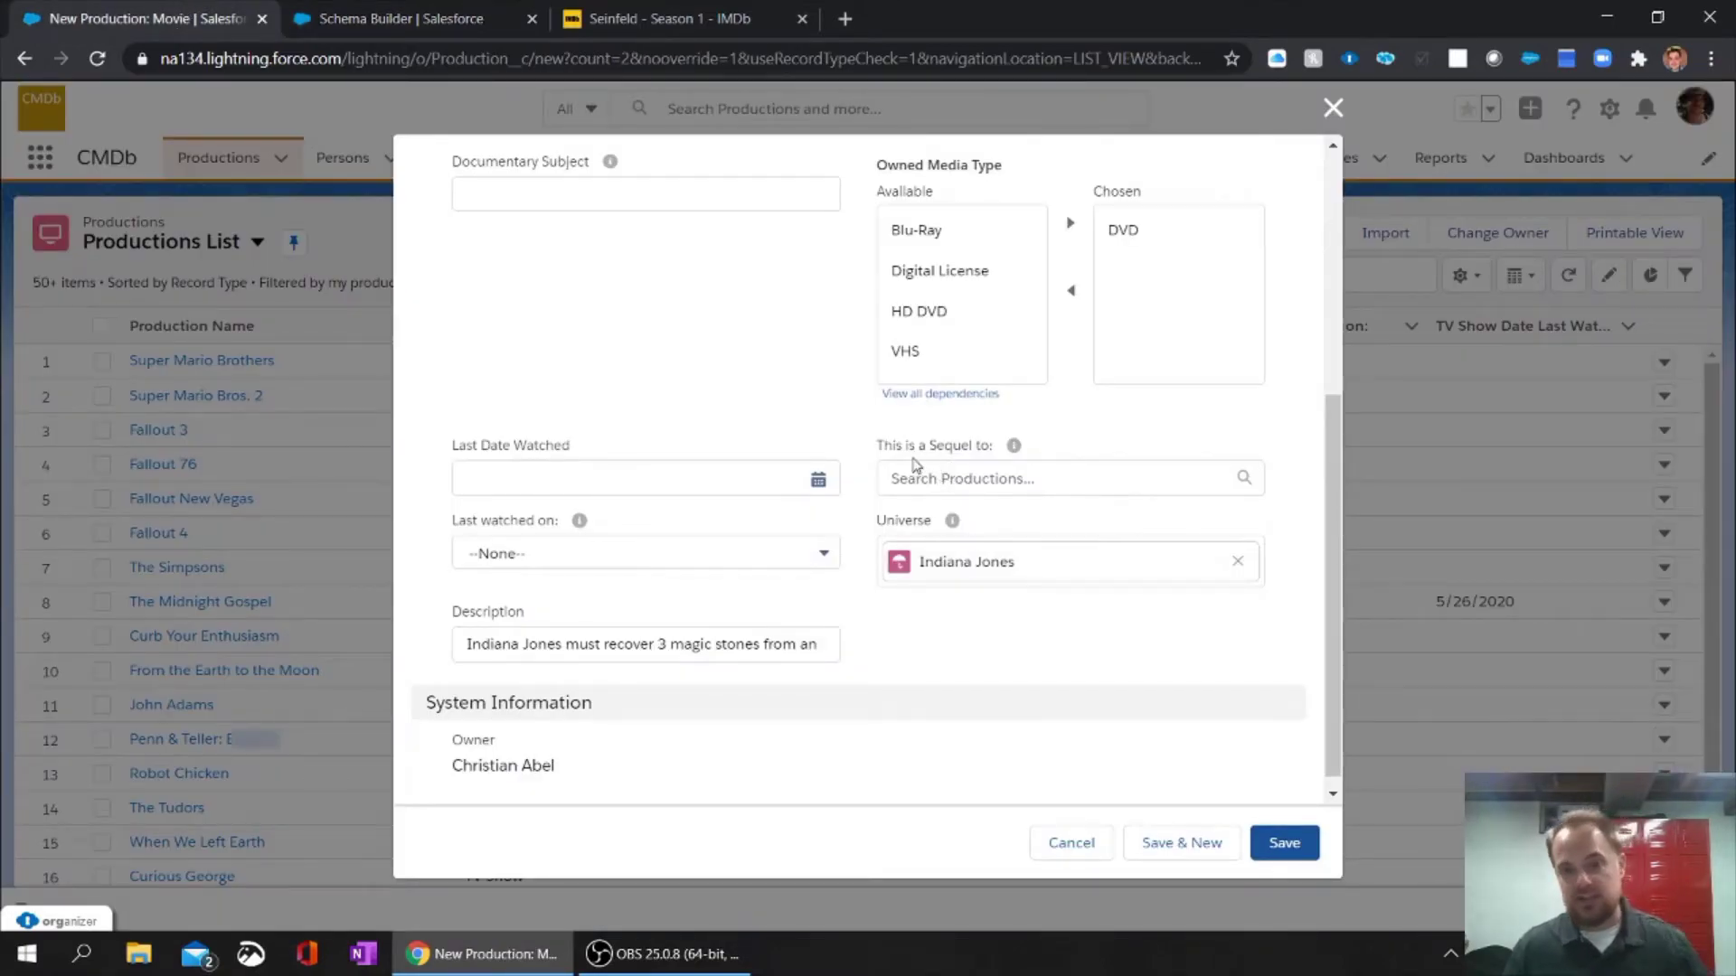
left_click(1009, 479)
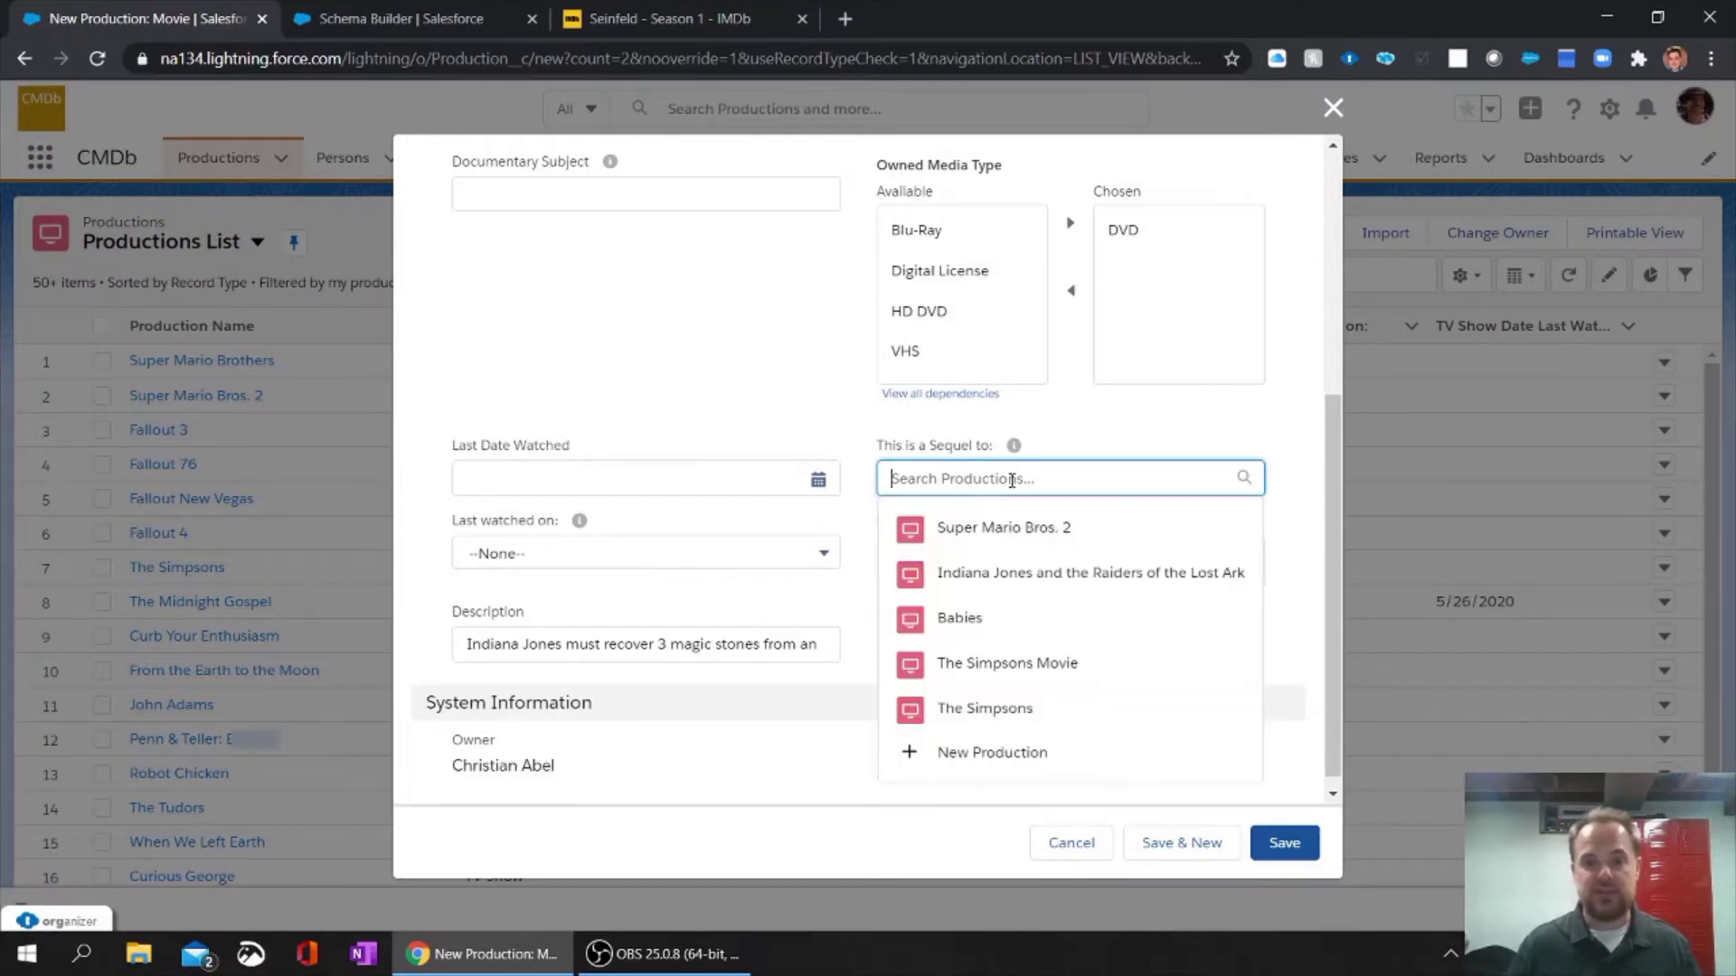
left_click(1100, 583)
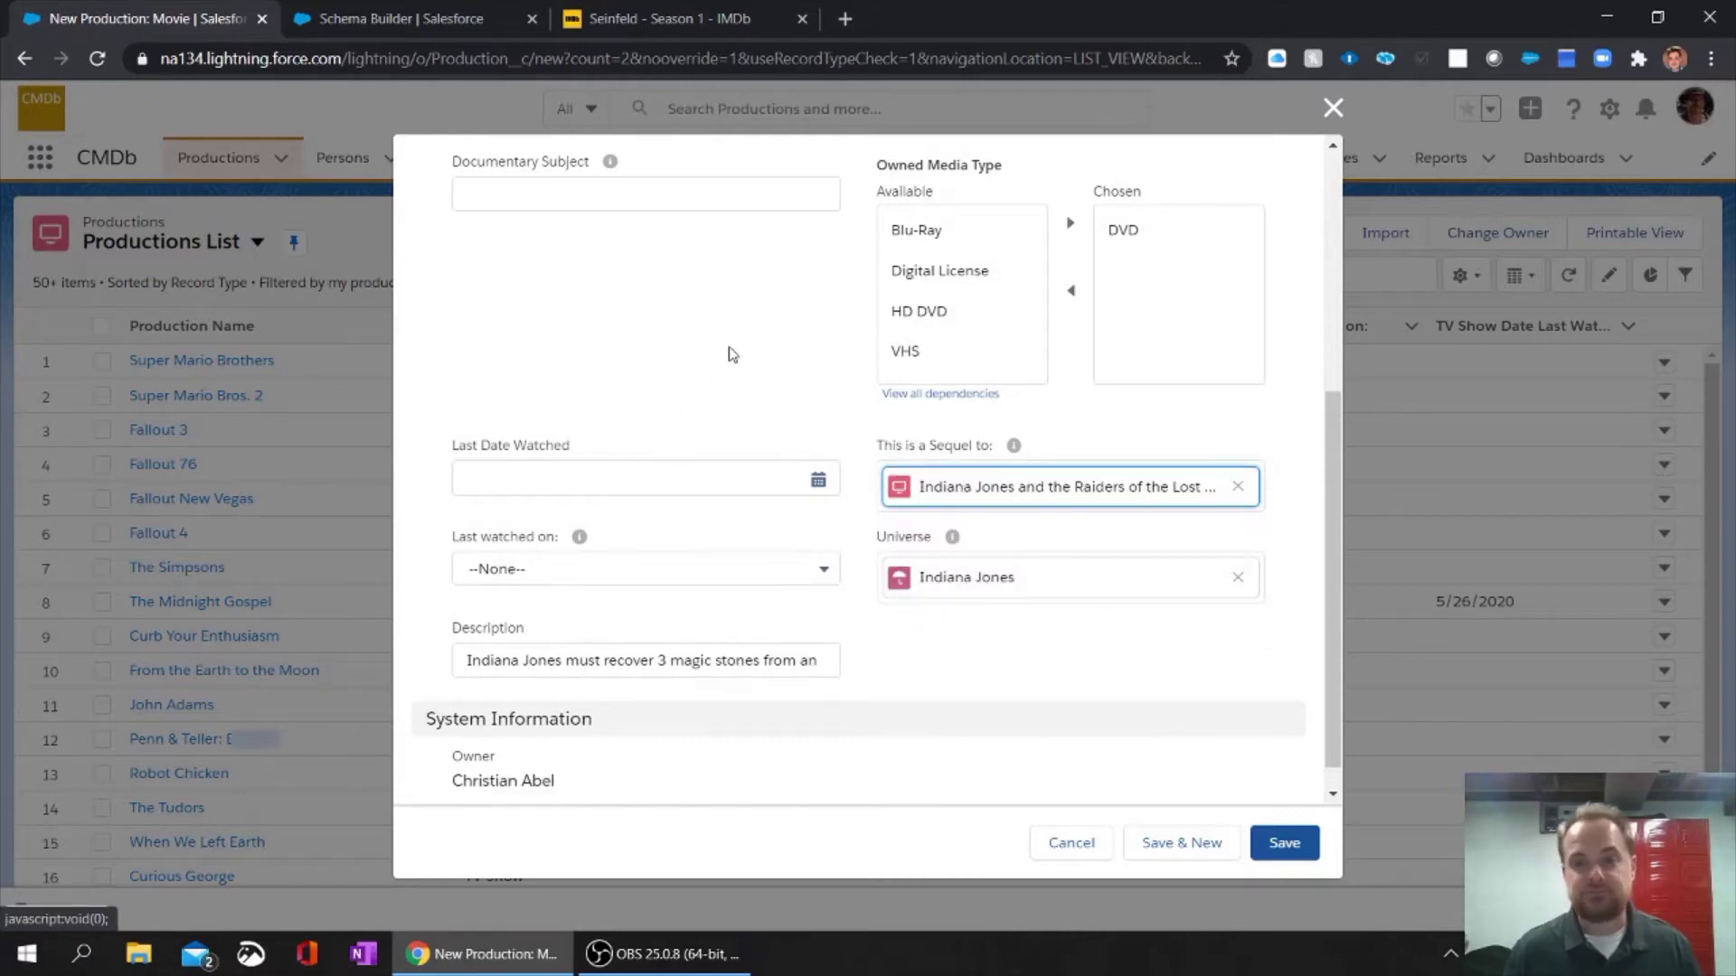
Review the entries in the new movie form and save the Indiana Jones and the Temple of Doom production.
scroll(760, 398, "up", 2)
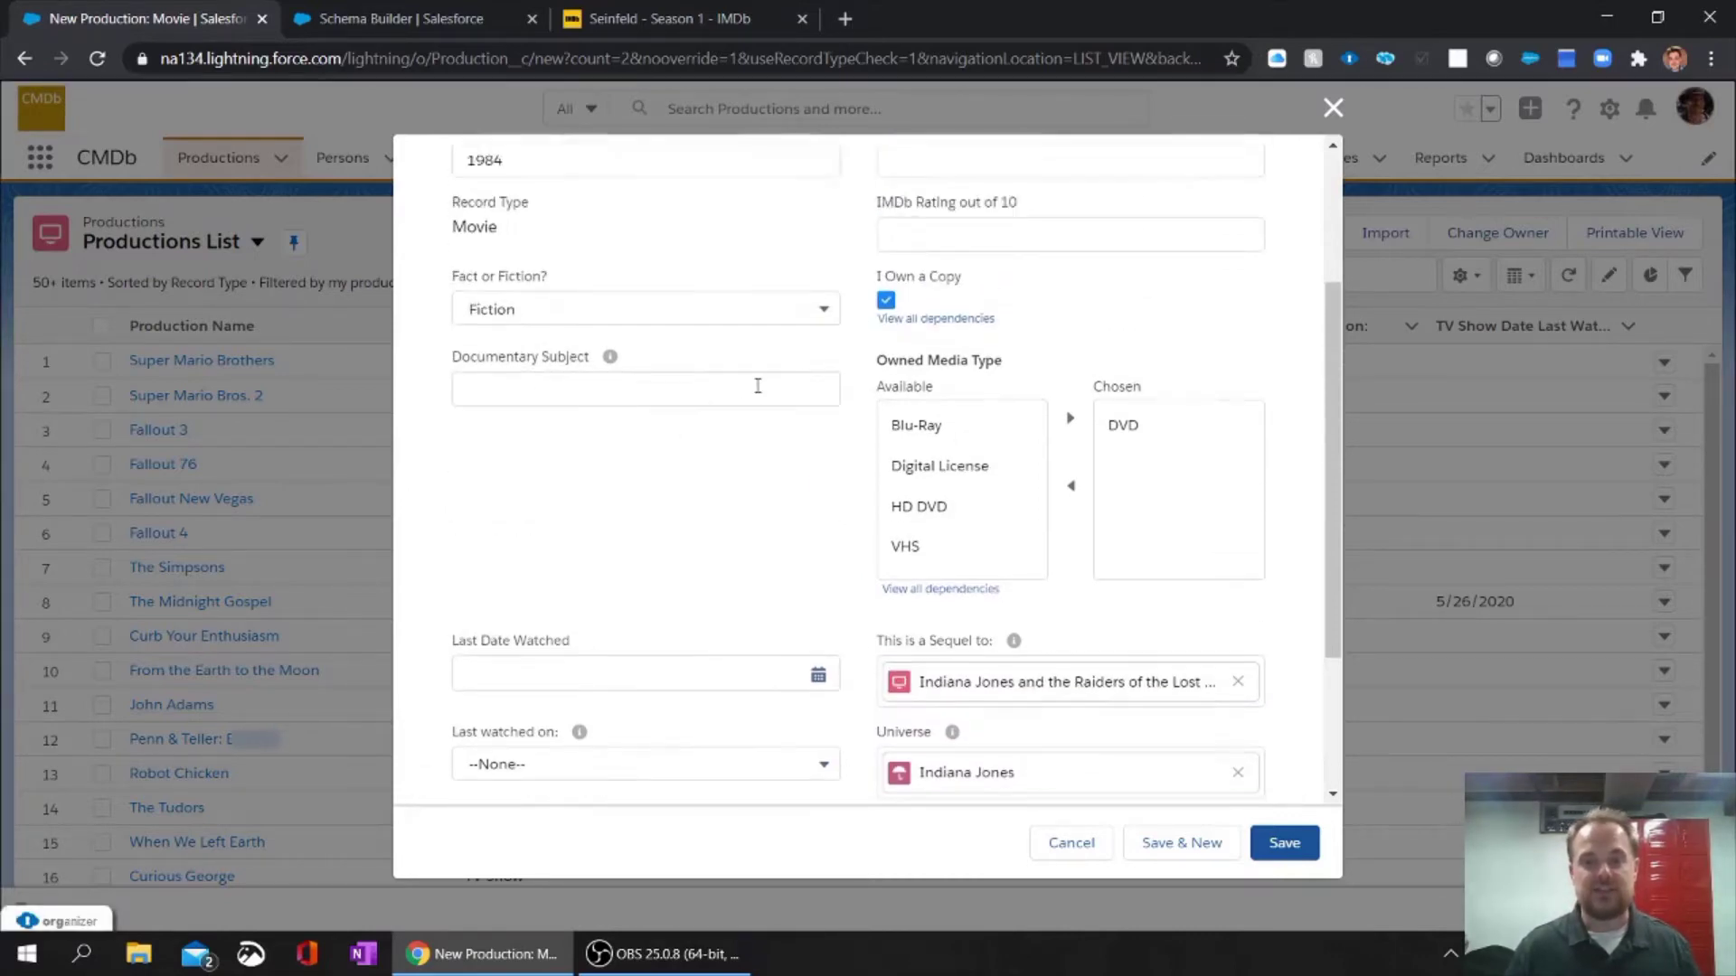
scroll(764, 407, "down", 1)
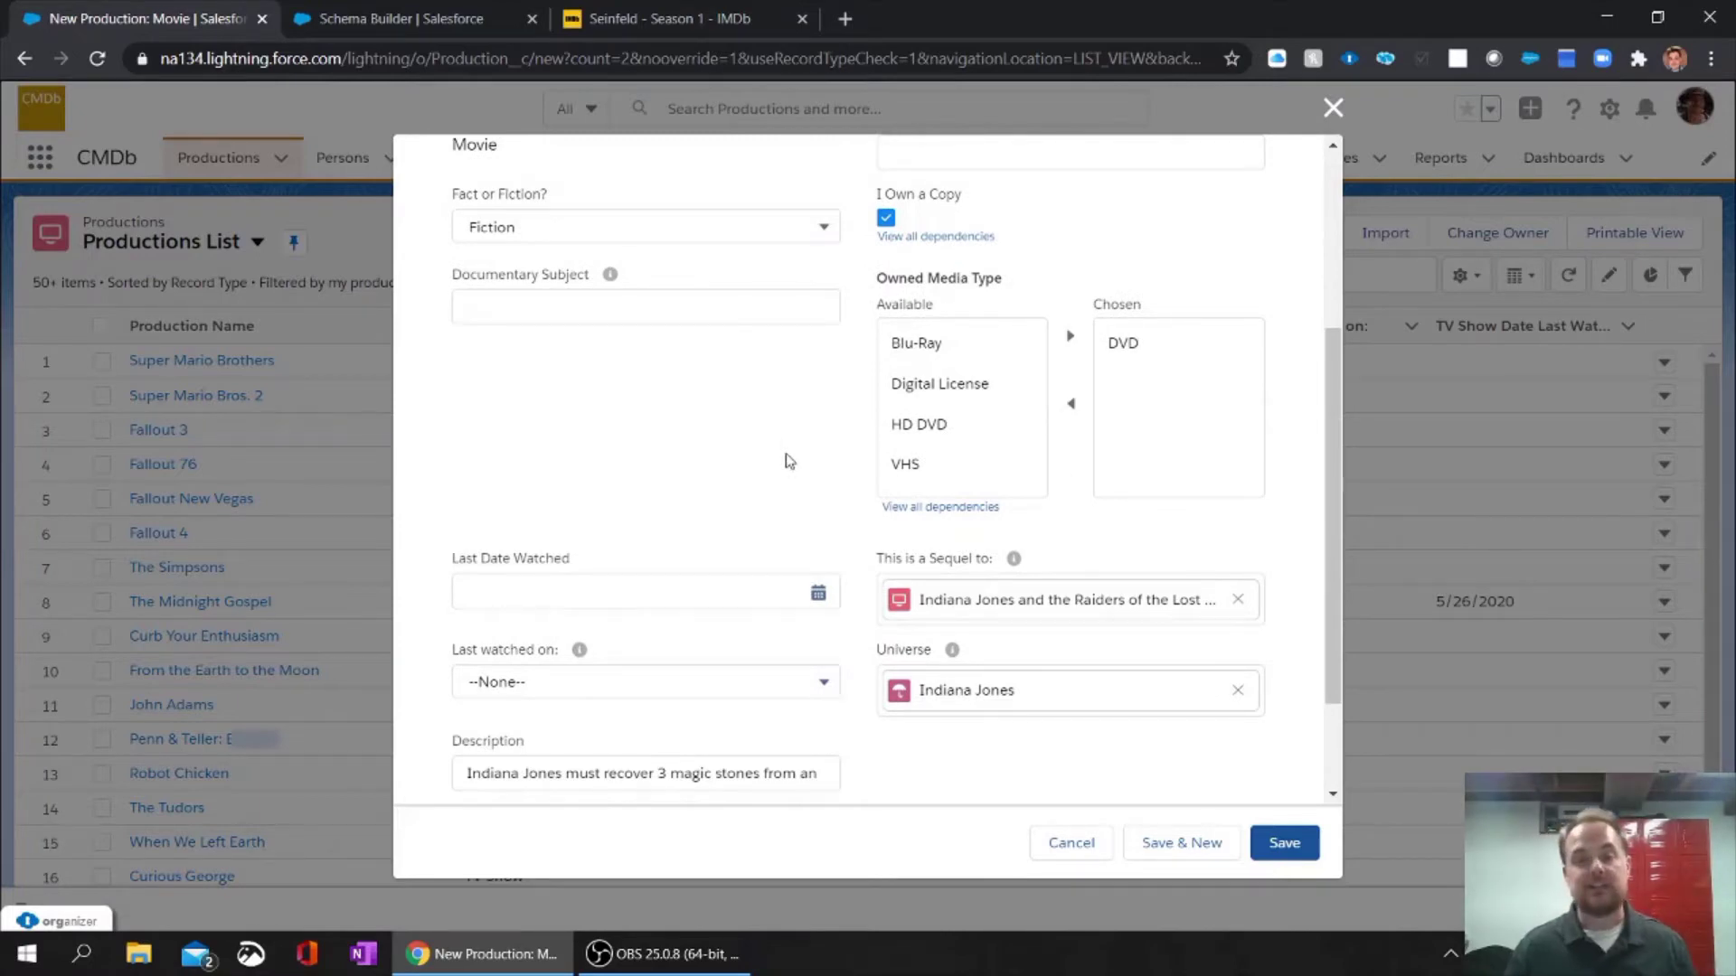
scroll(796, 475, "up", 3)
scroll(796, 475, "down", 1)
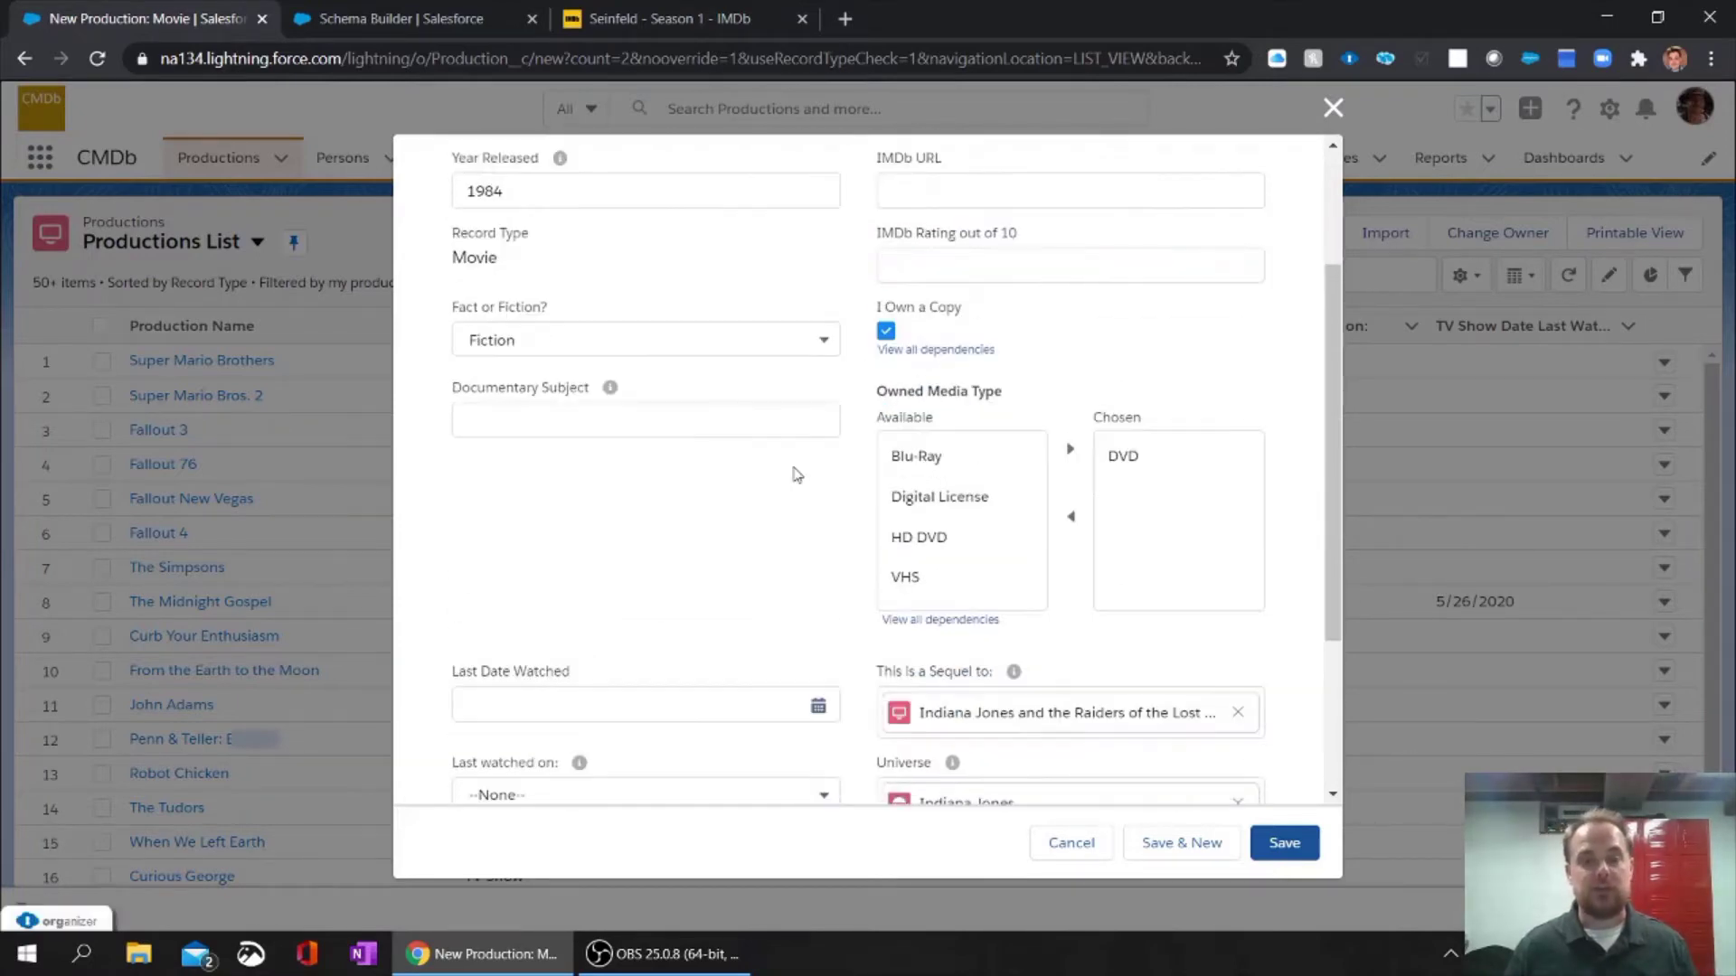
scroll(796, 475, "up", 2)
scroll(797, 475, "down", 3)
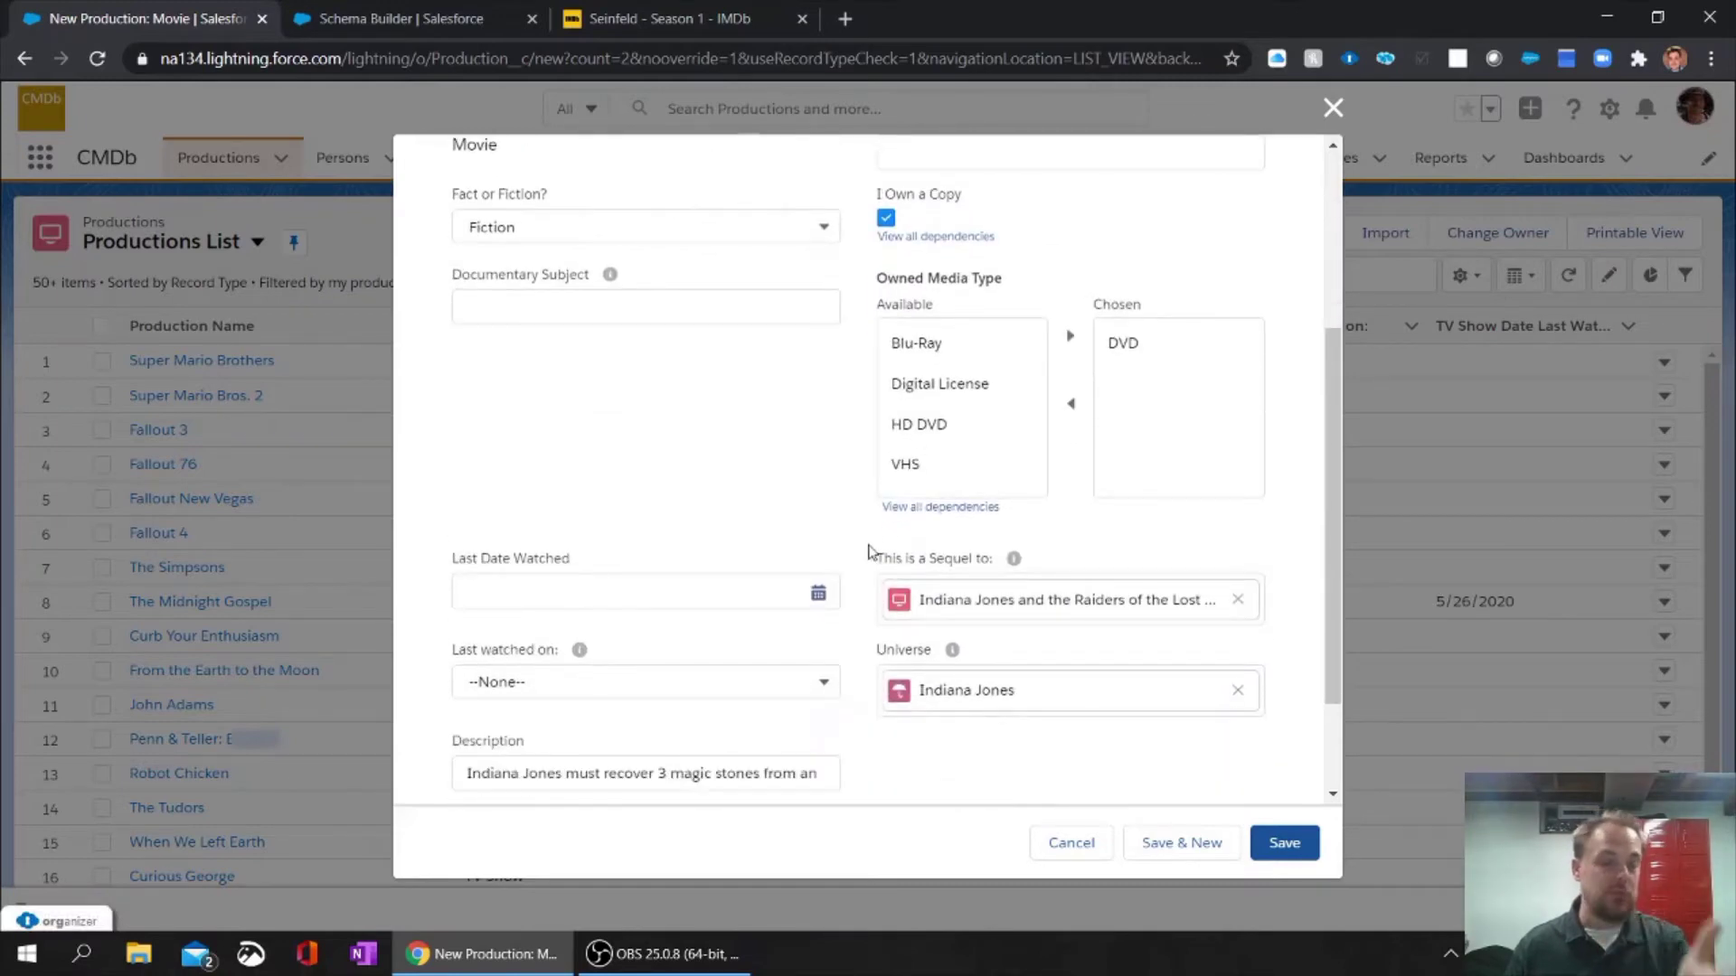
scroll(747, 470, "down", 2)
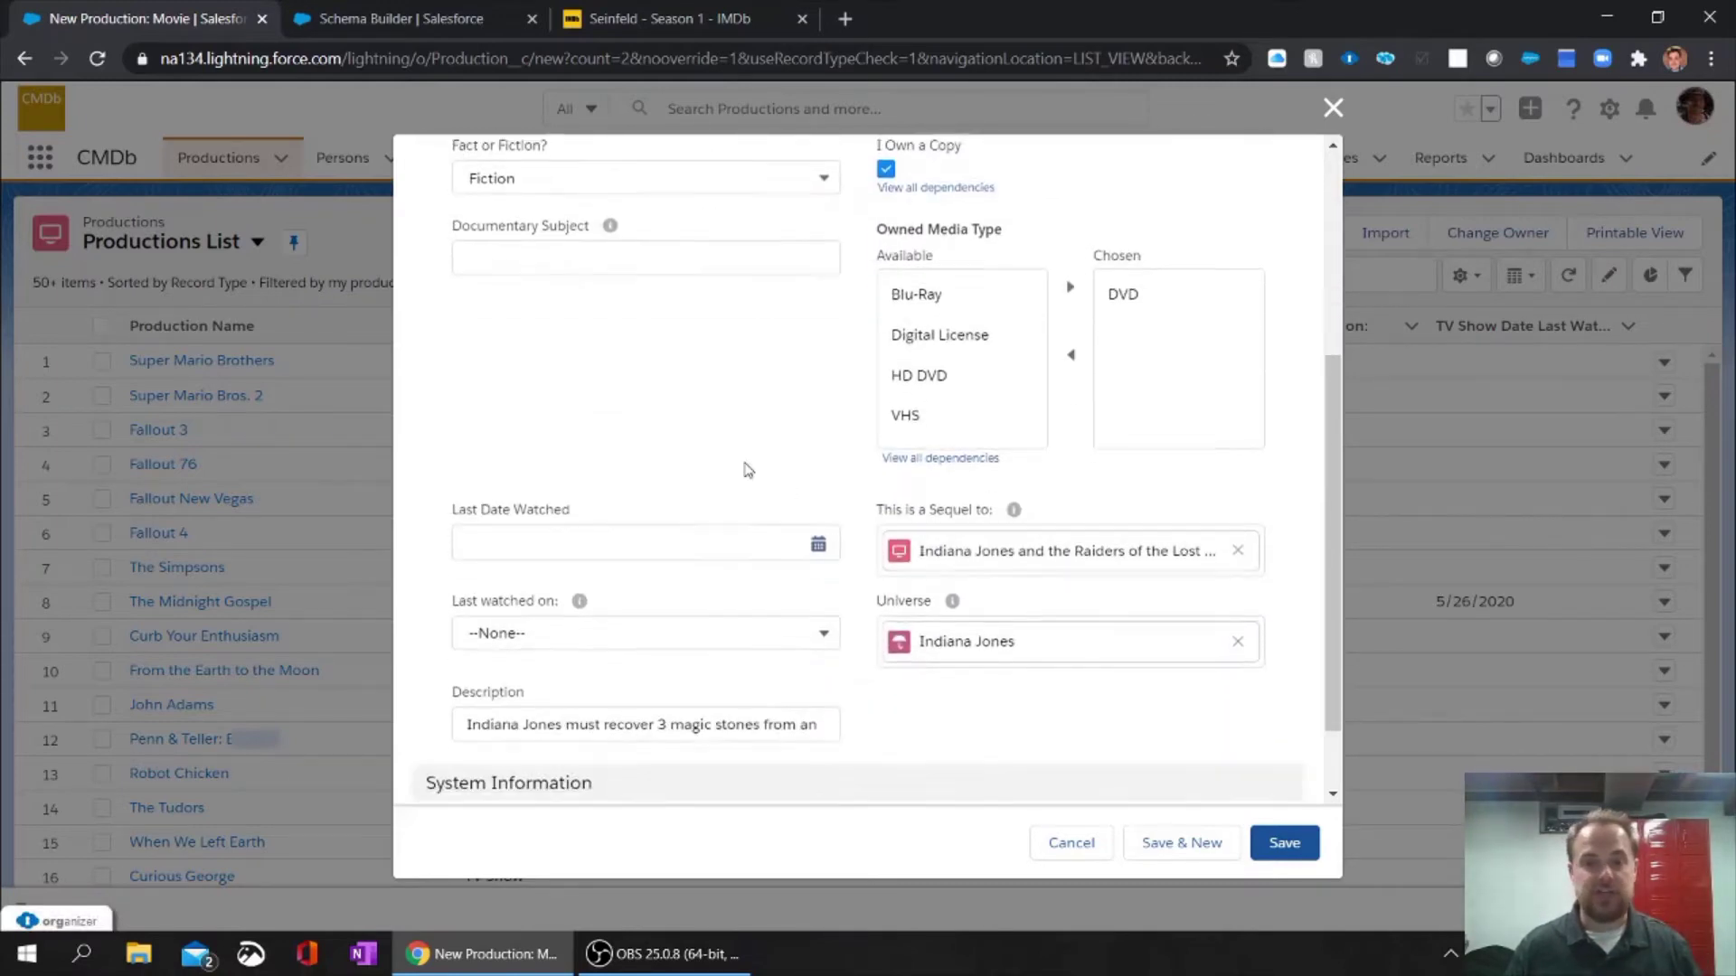
left_click(1285, 843)
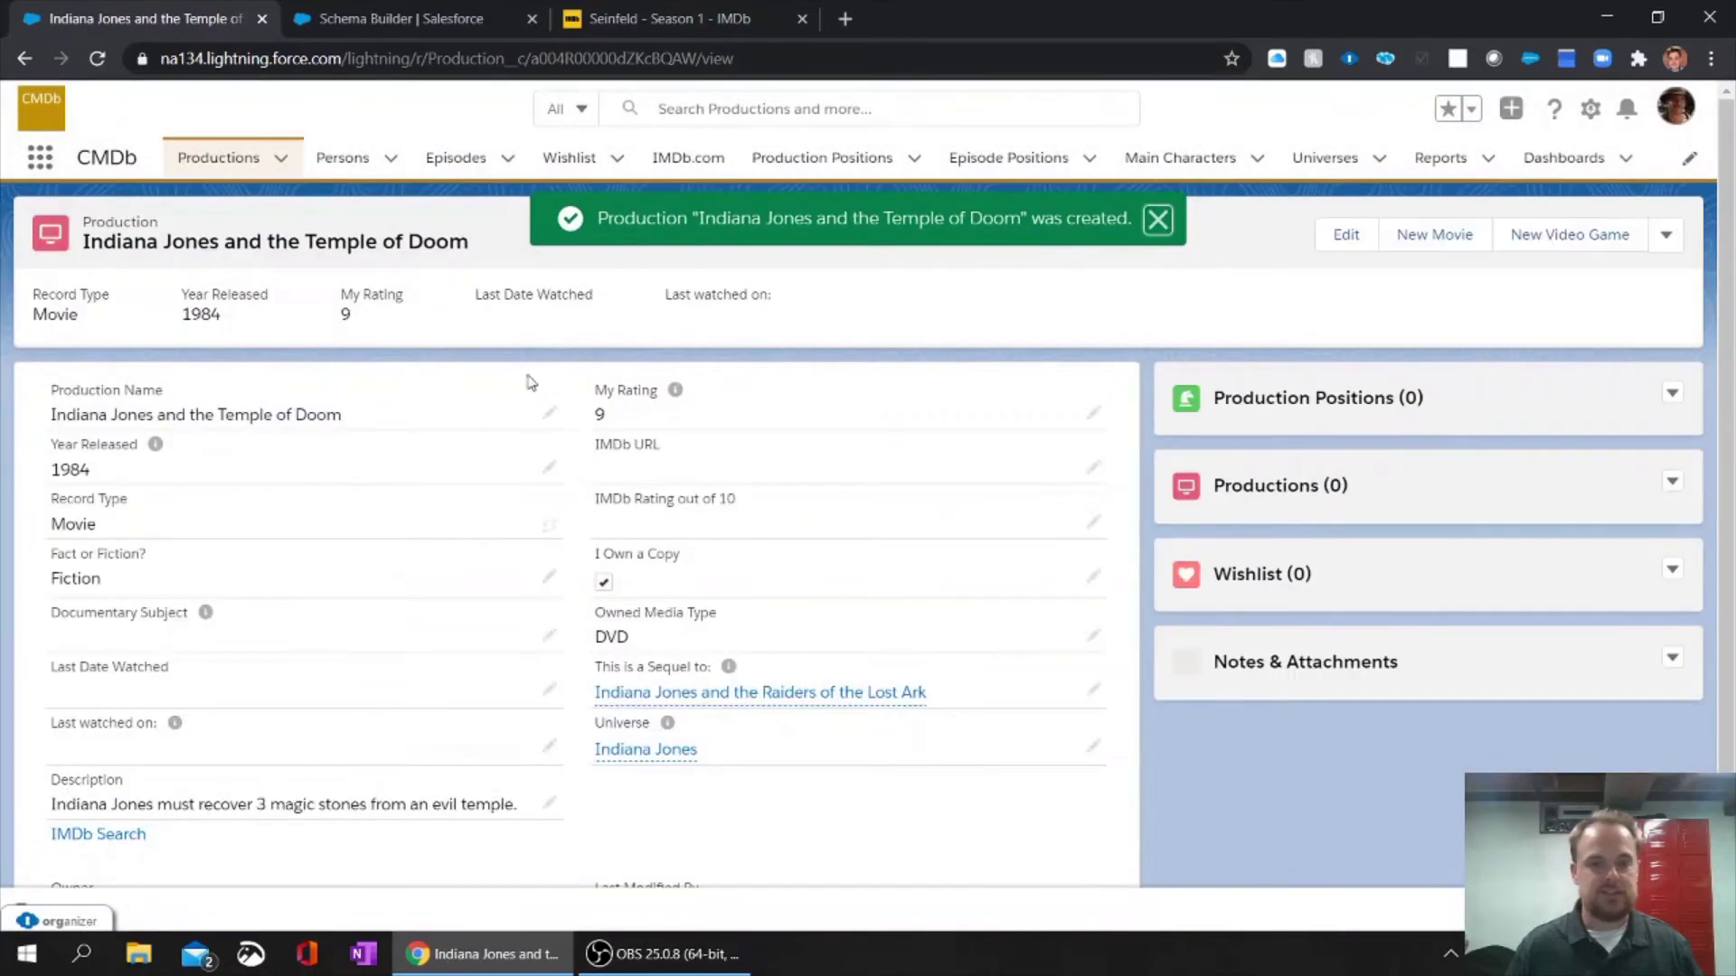
Look over the field values and related lists on the saved movie record.
scroll(516, 389, "down", 2)
scroll(510, 425, "up", 2)
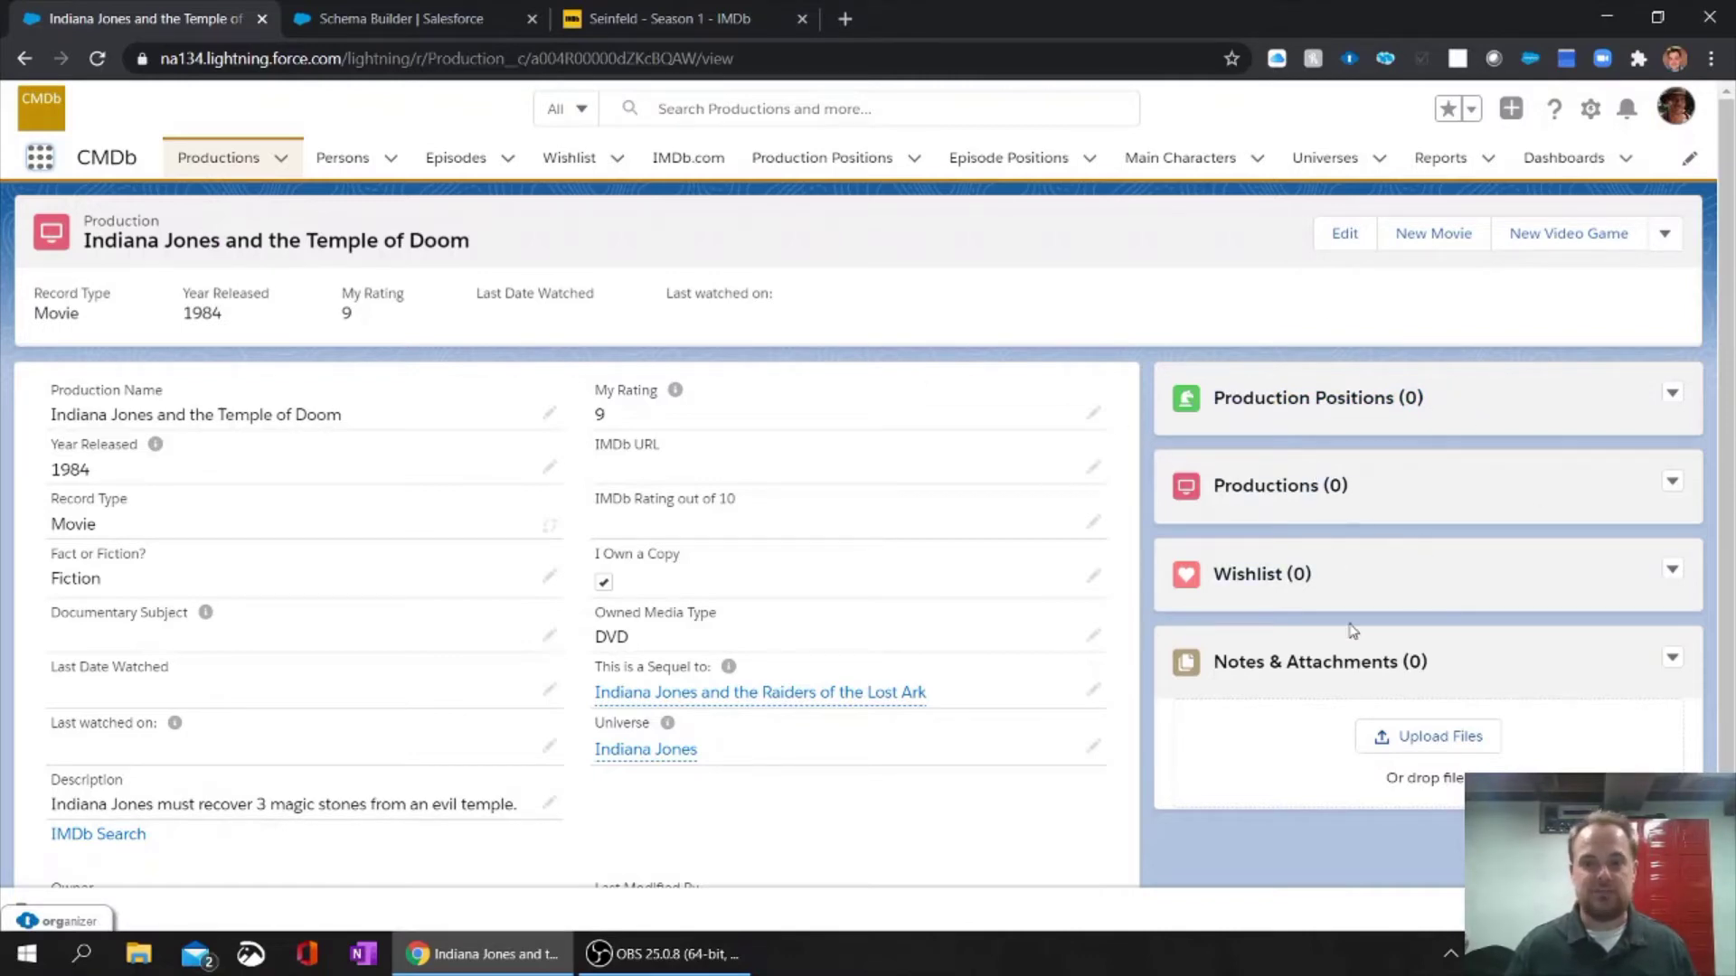
scroll(813, 452, "down", 2)
scroll(550, 489, "up", 2)
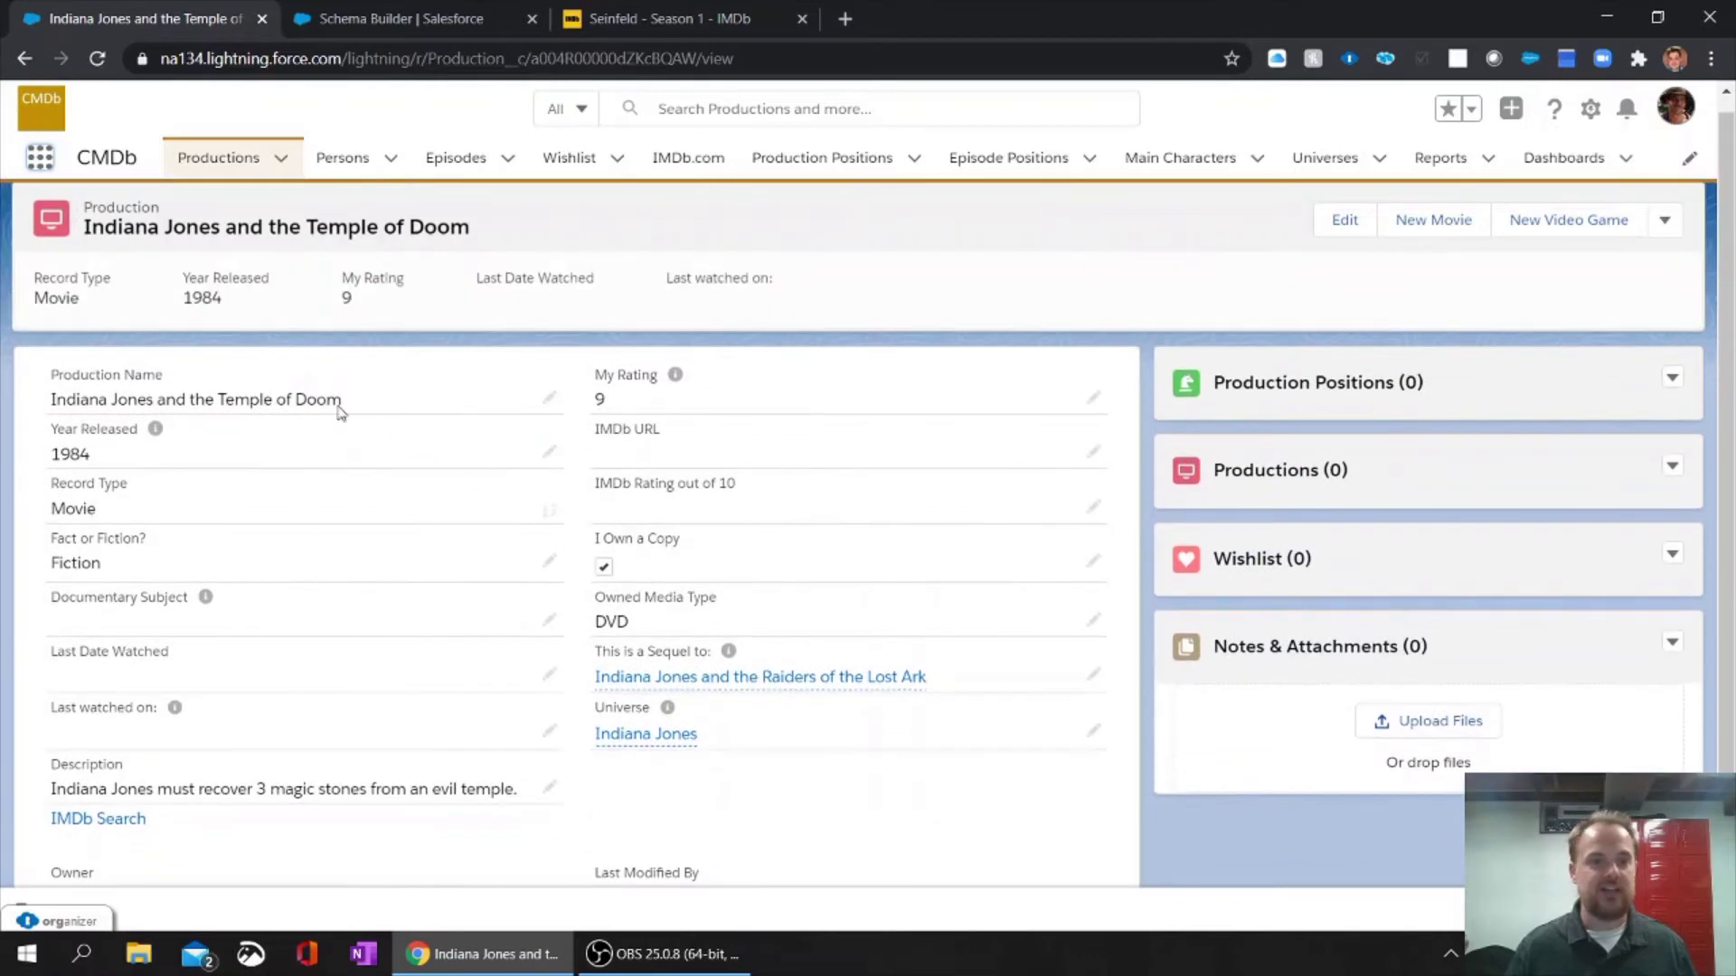
scroll(339, 402, "down", 1)
scroll(369, 416, "up", 2)
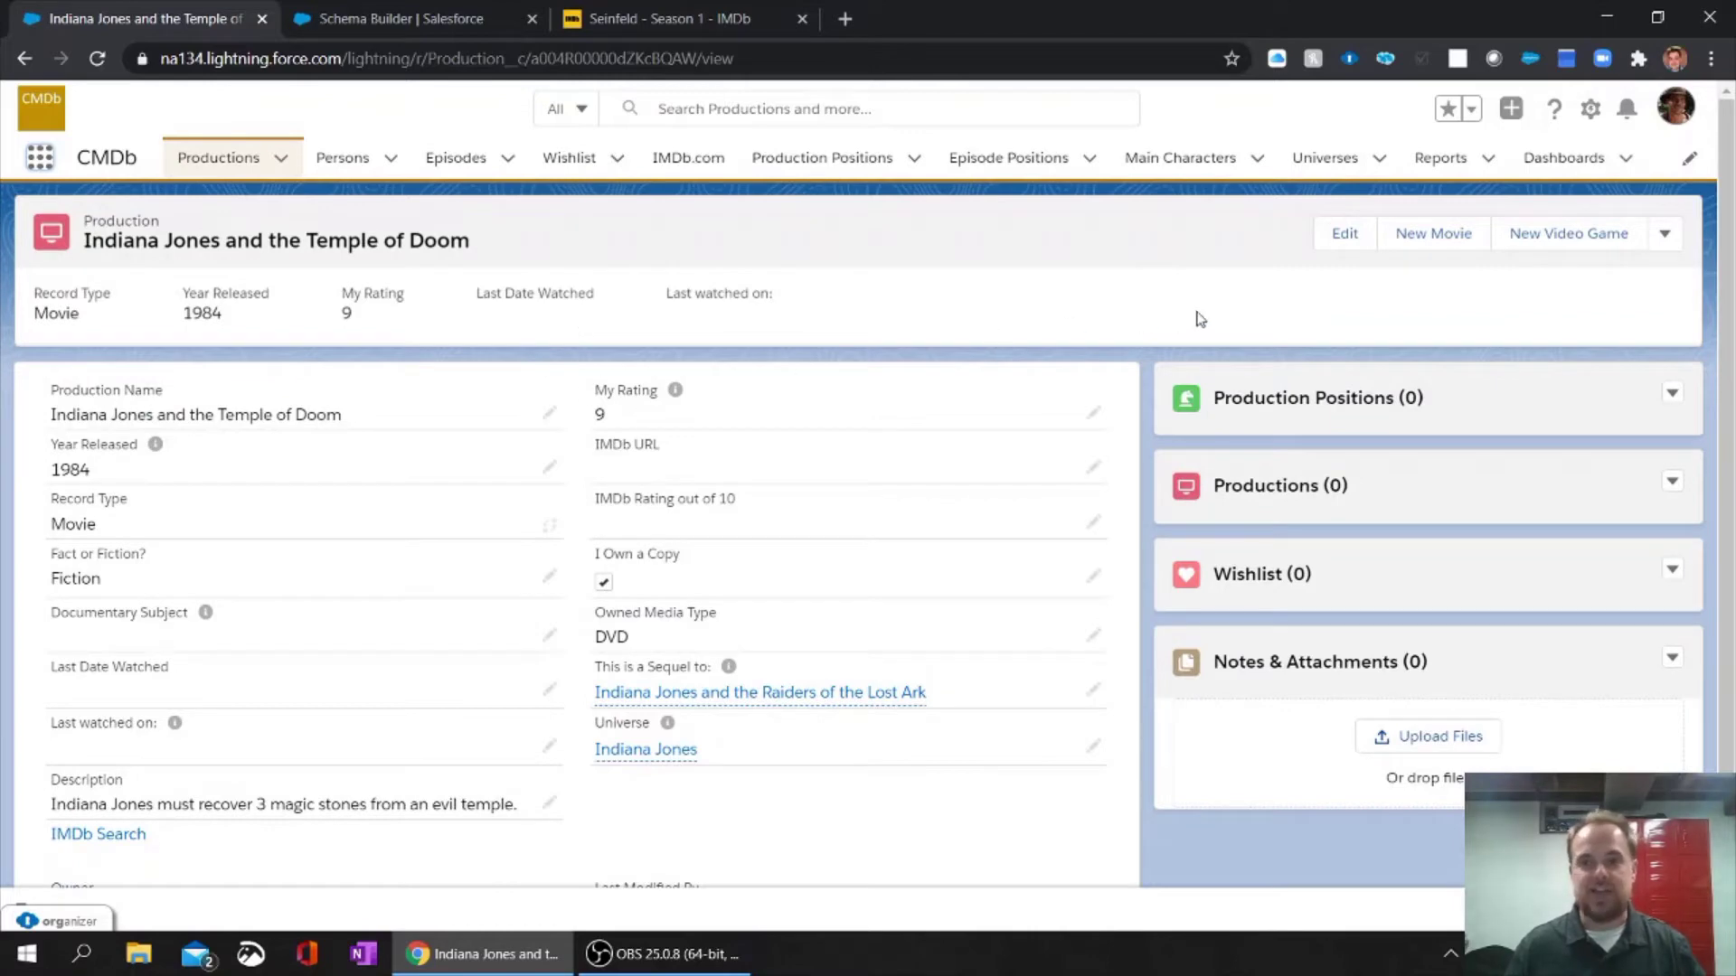
Examine the movie record's additional actions and the global actions for creating productions.
left_click(1666, 235)
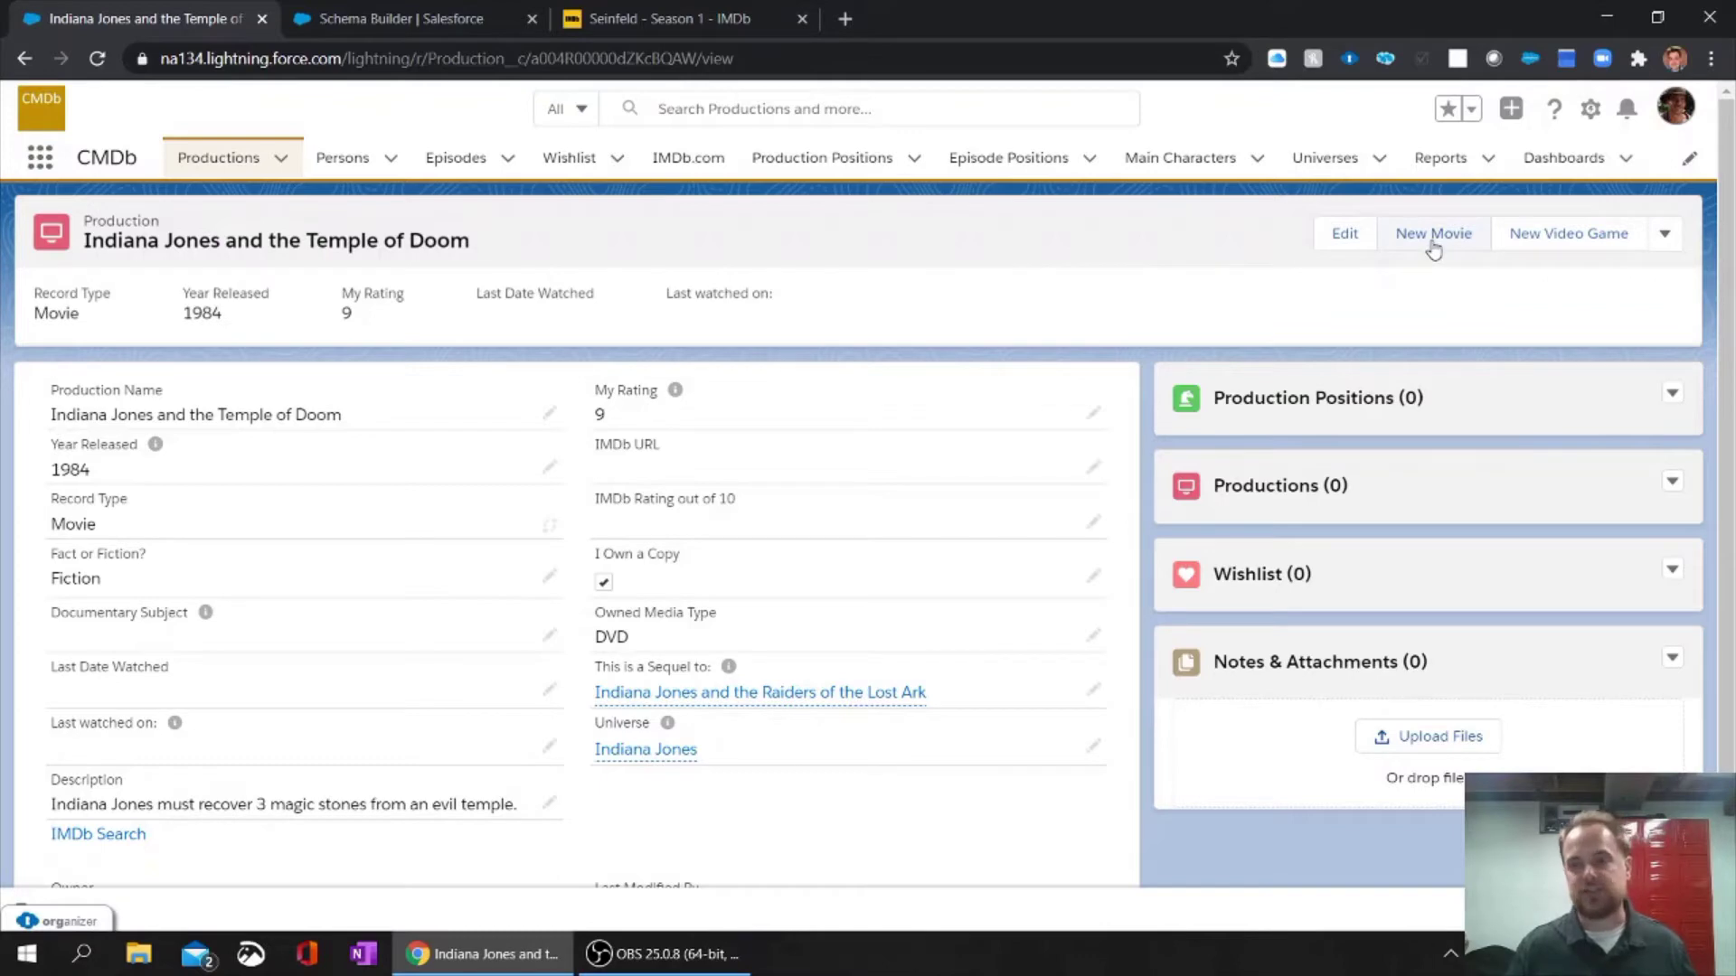
left_click(1664, 235)
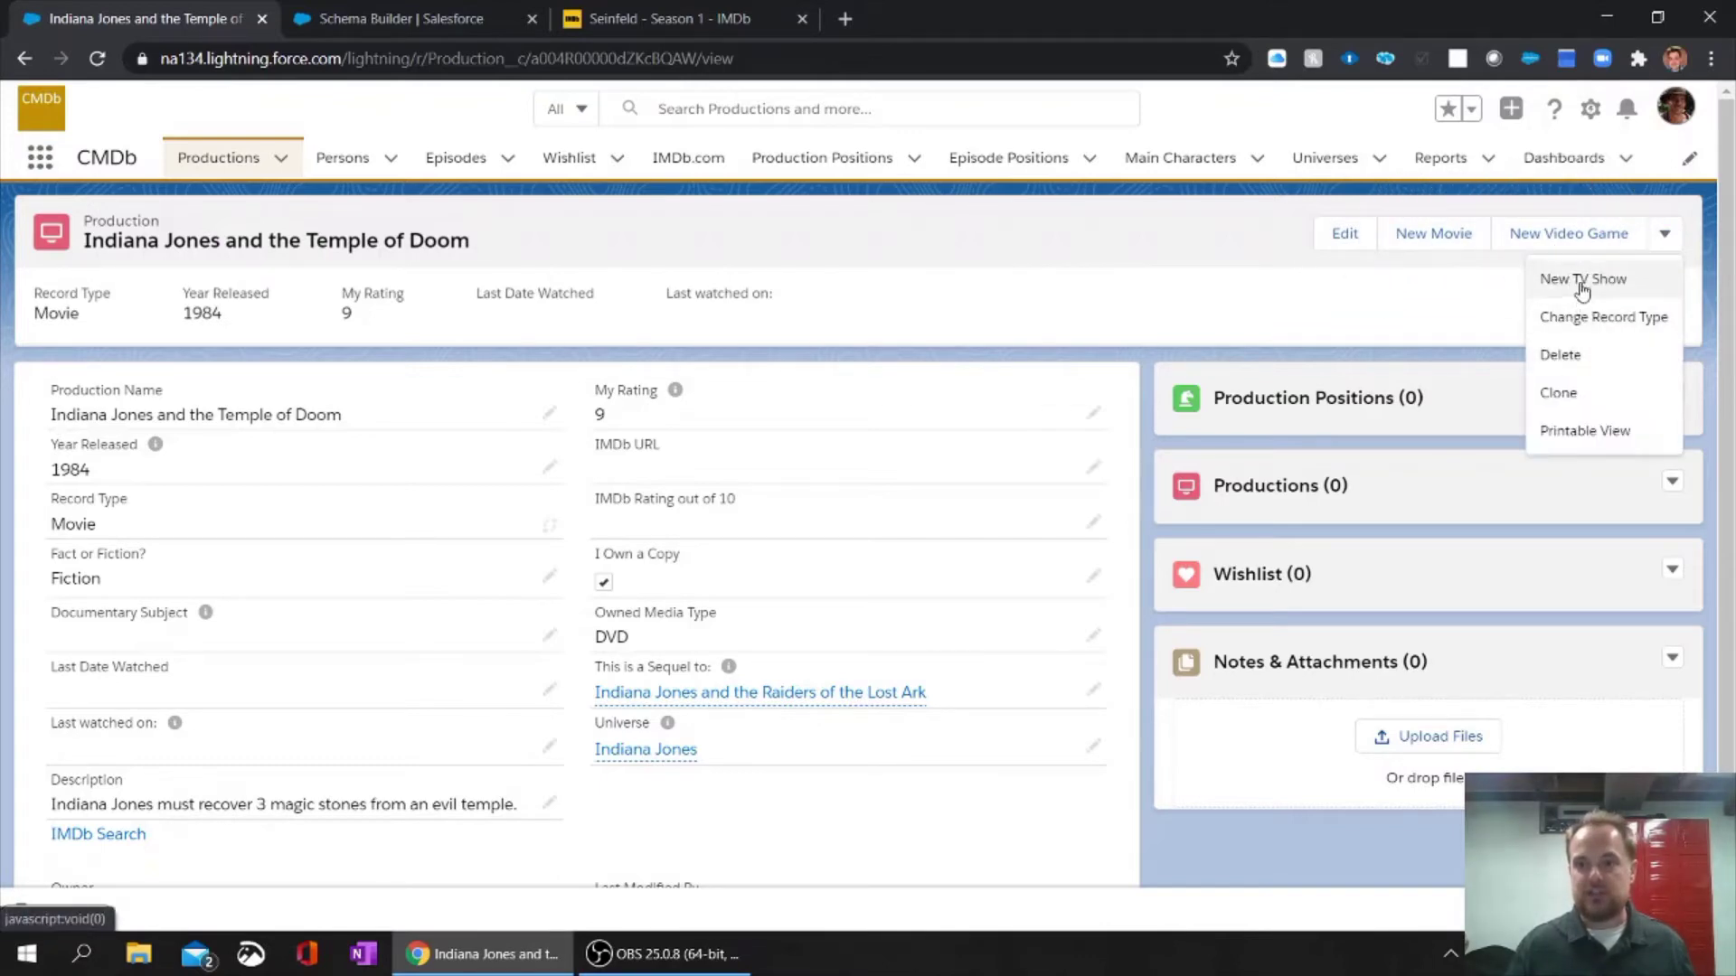
left_click(1590, 108)
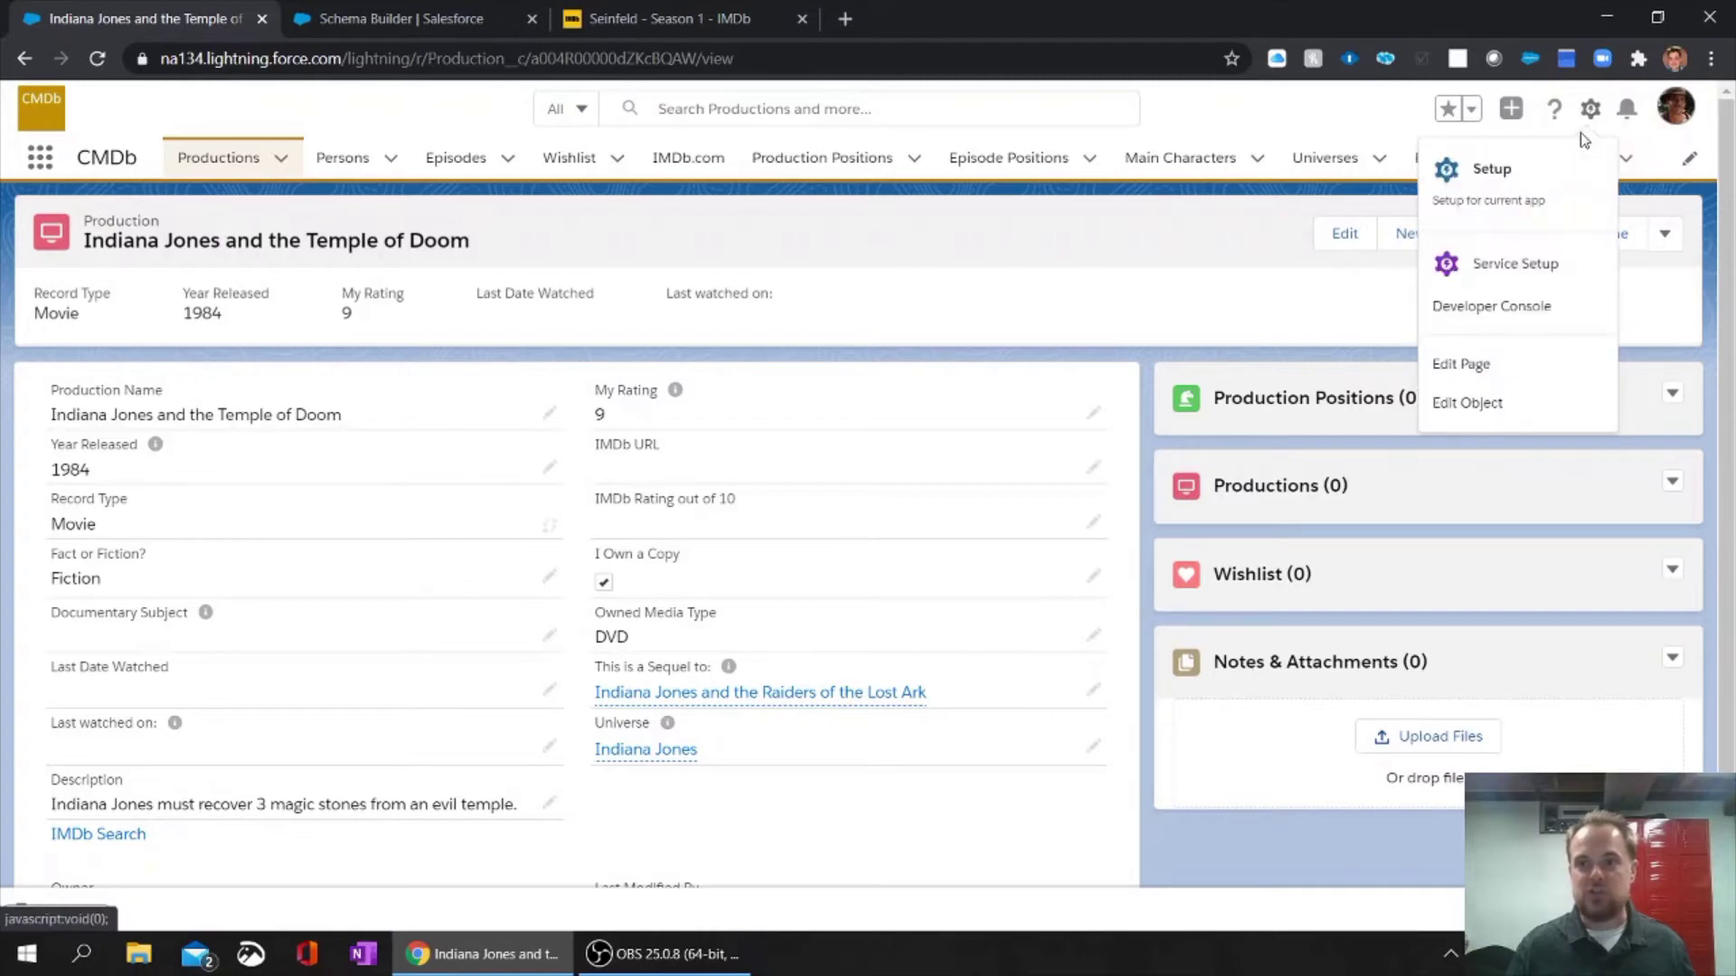
left_click(1511, 109)
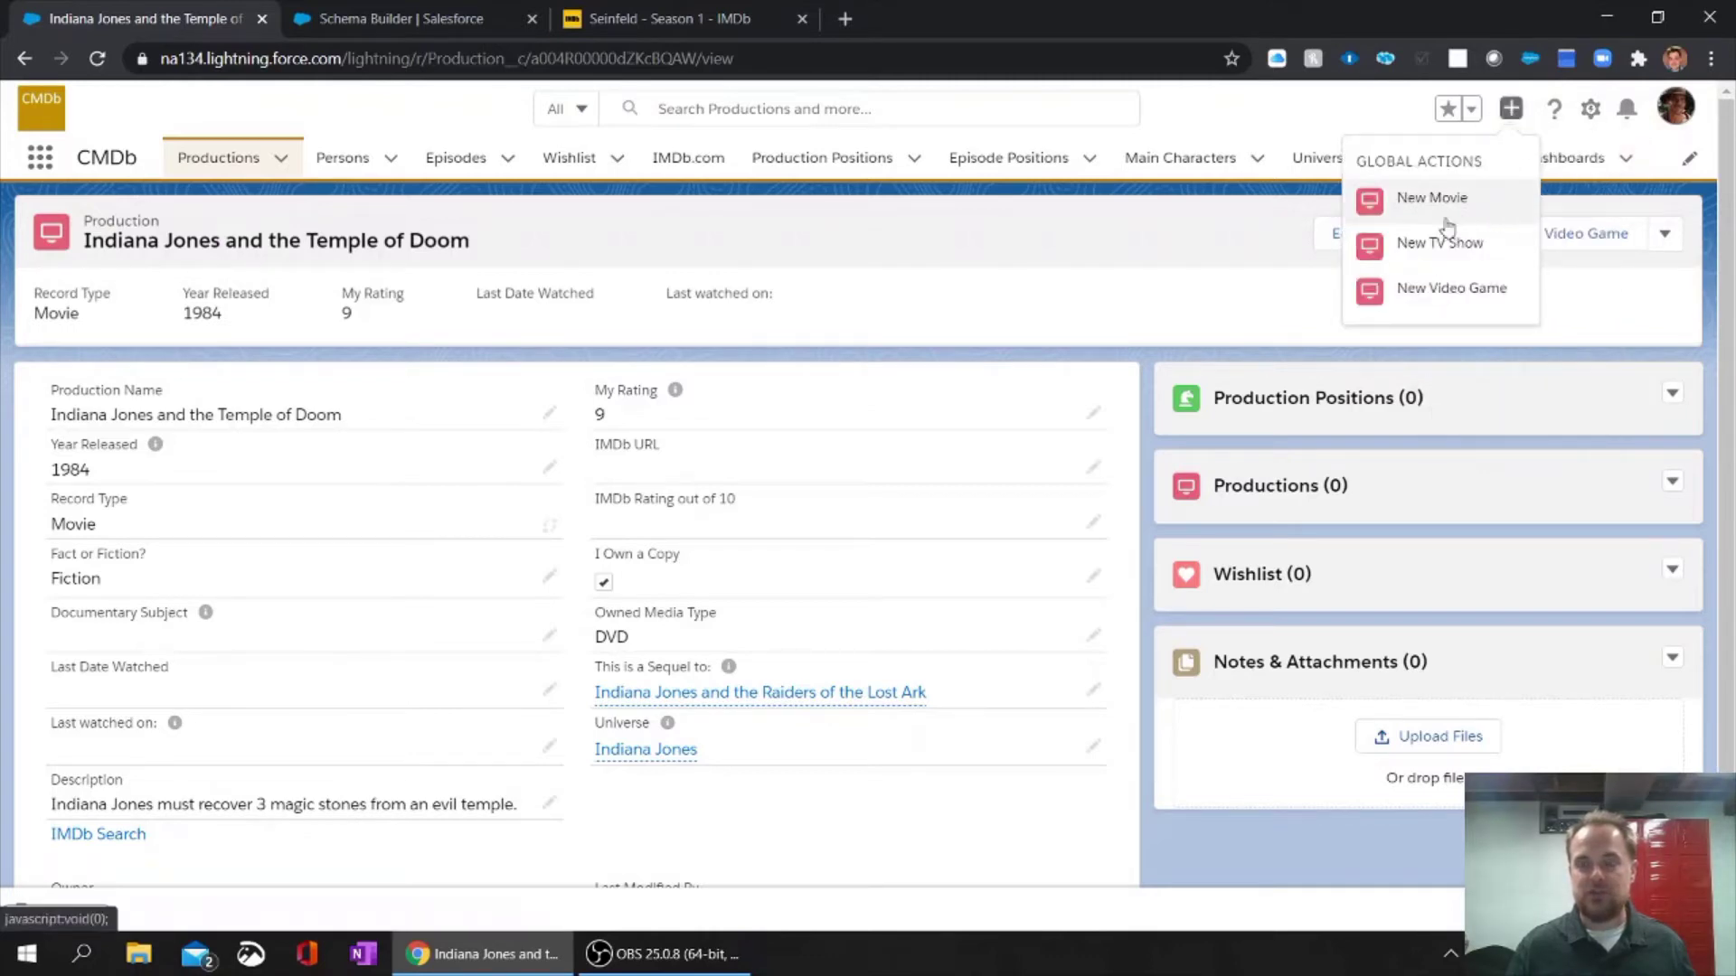
left_click(1126, 308)
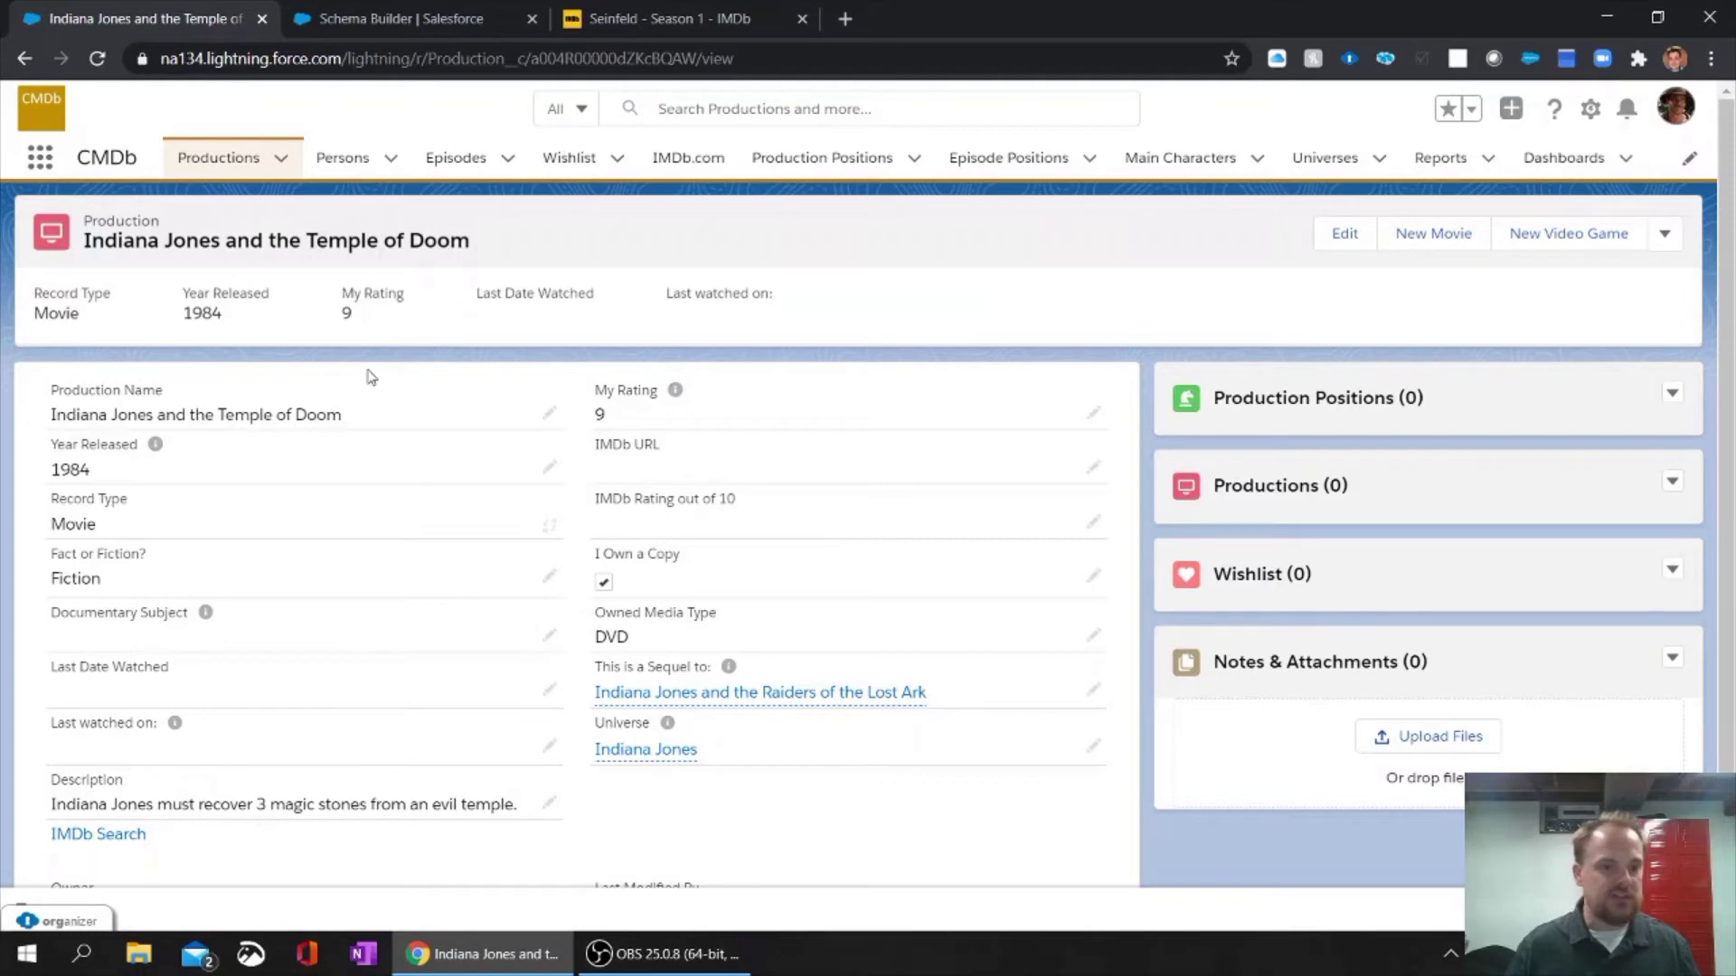
Run the record's IMDb search and open the 1984 Indiana Jones and the Temple of Doom title page.
scroll(367, 398, "down", 1)
scroll(317, 515, "up", 1)
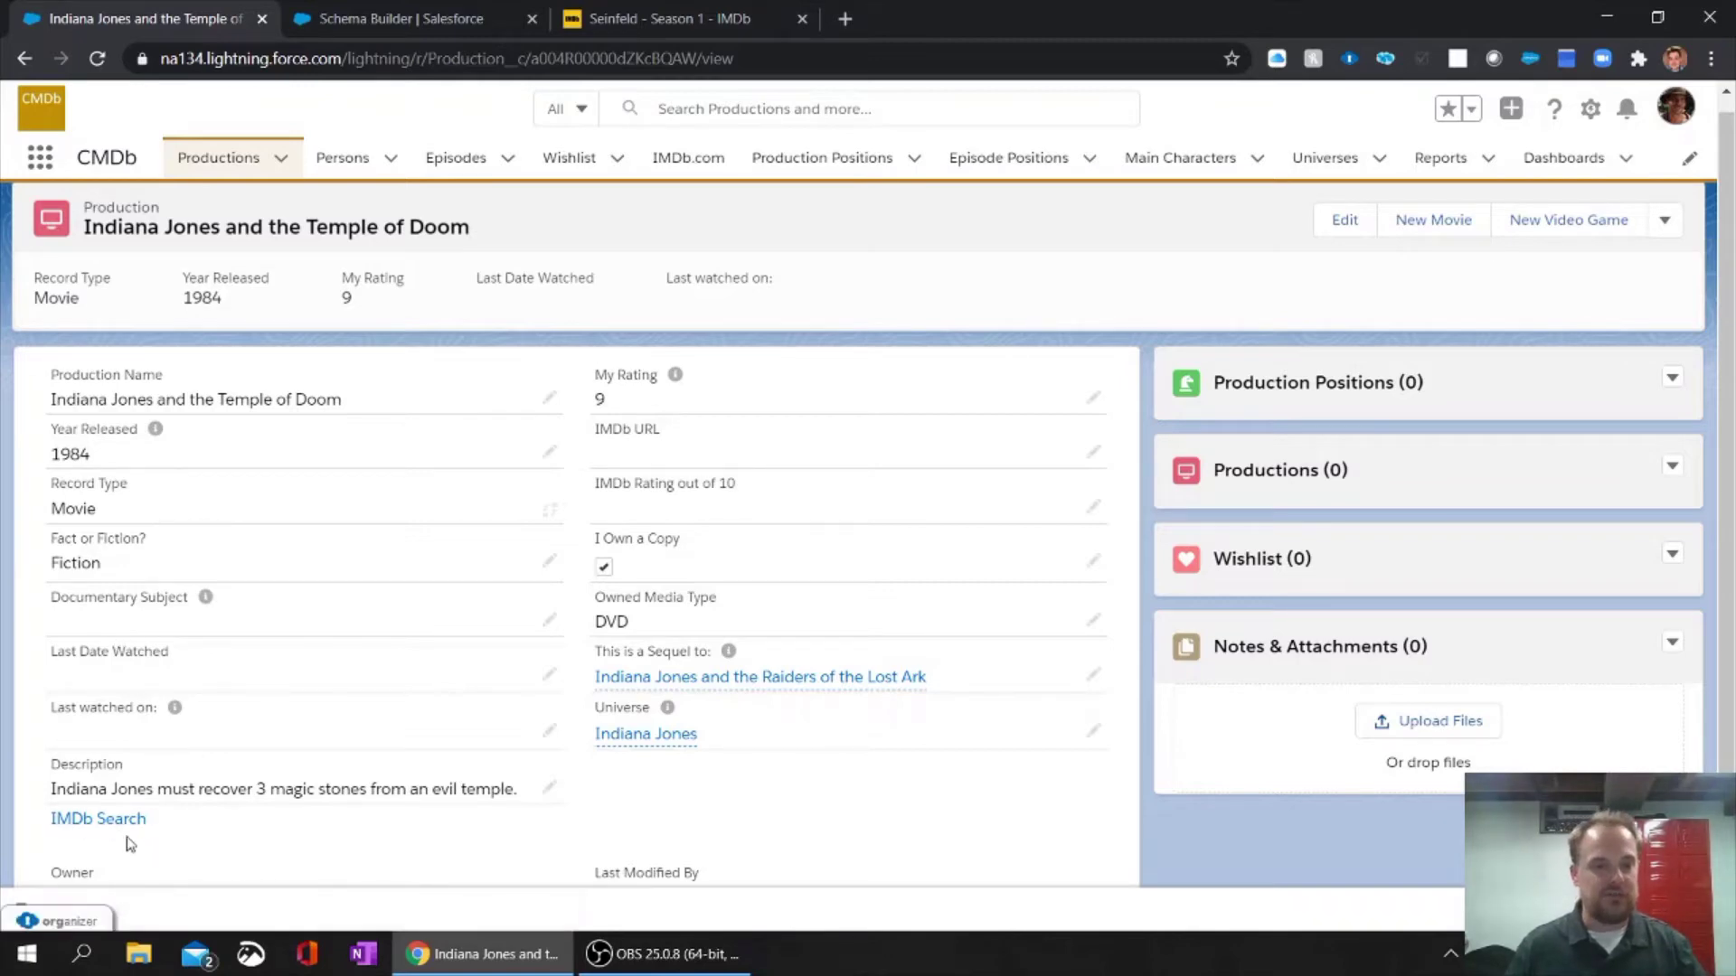
scroll(133, 672, "down", 2)
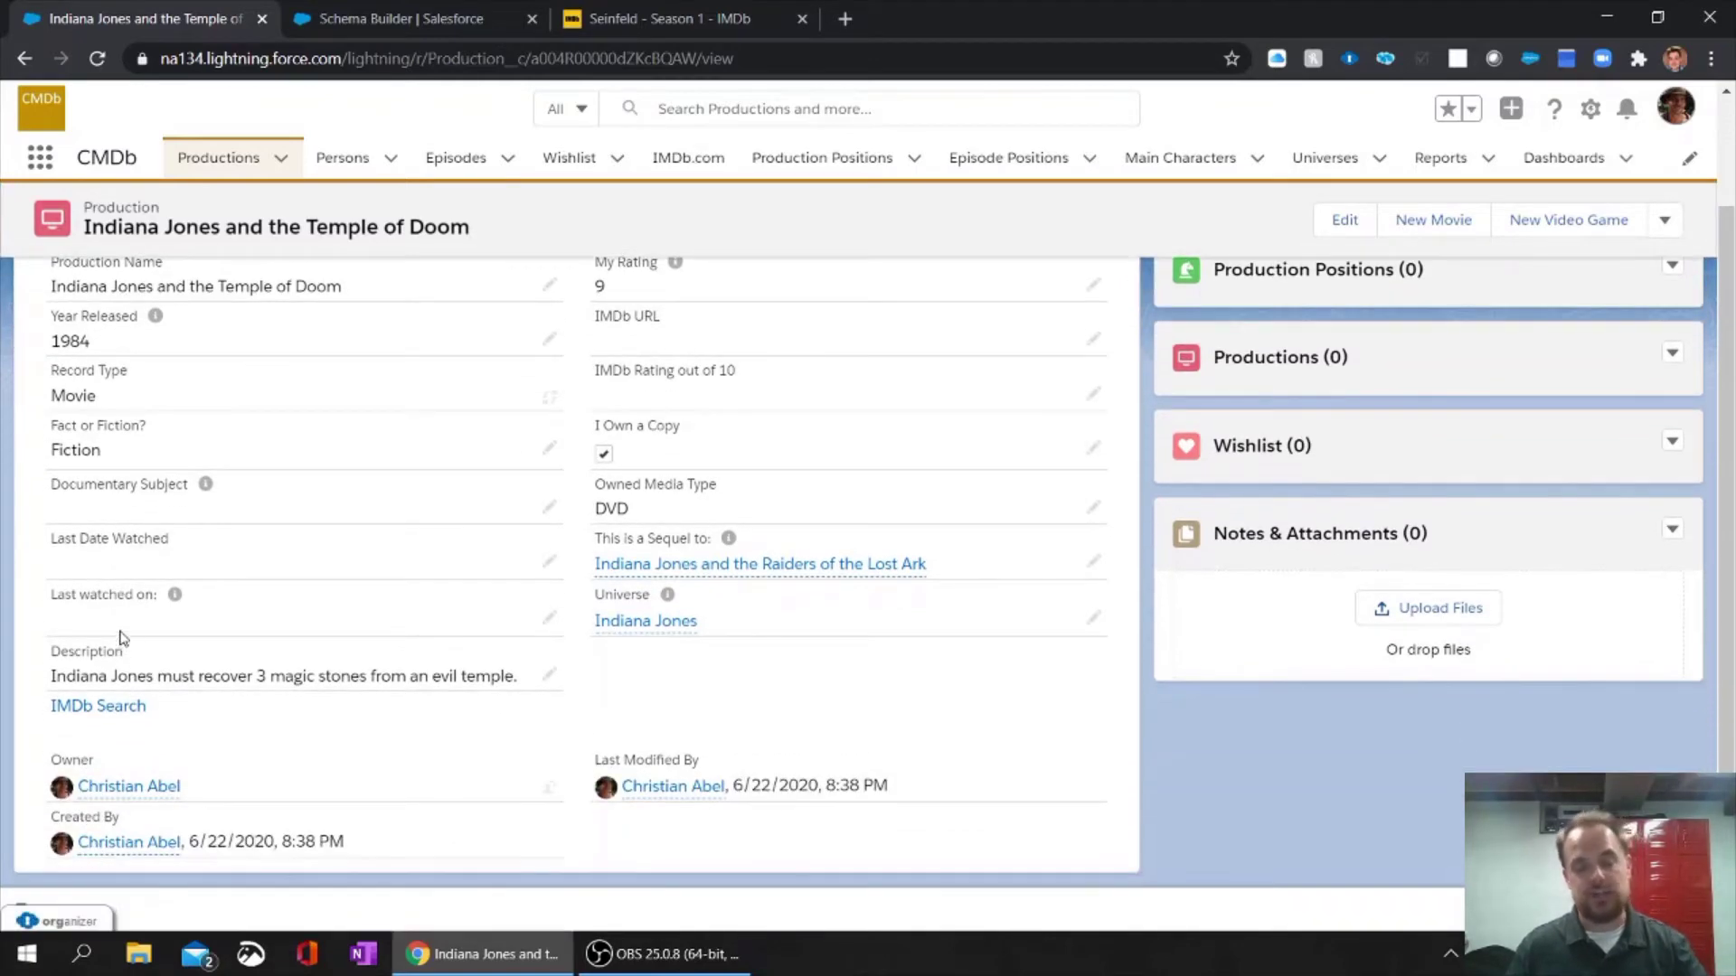
left_click(117, 710)
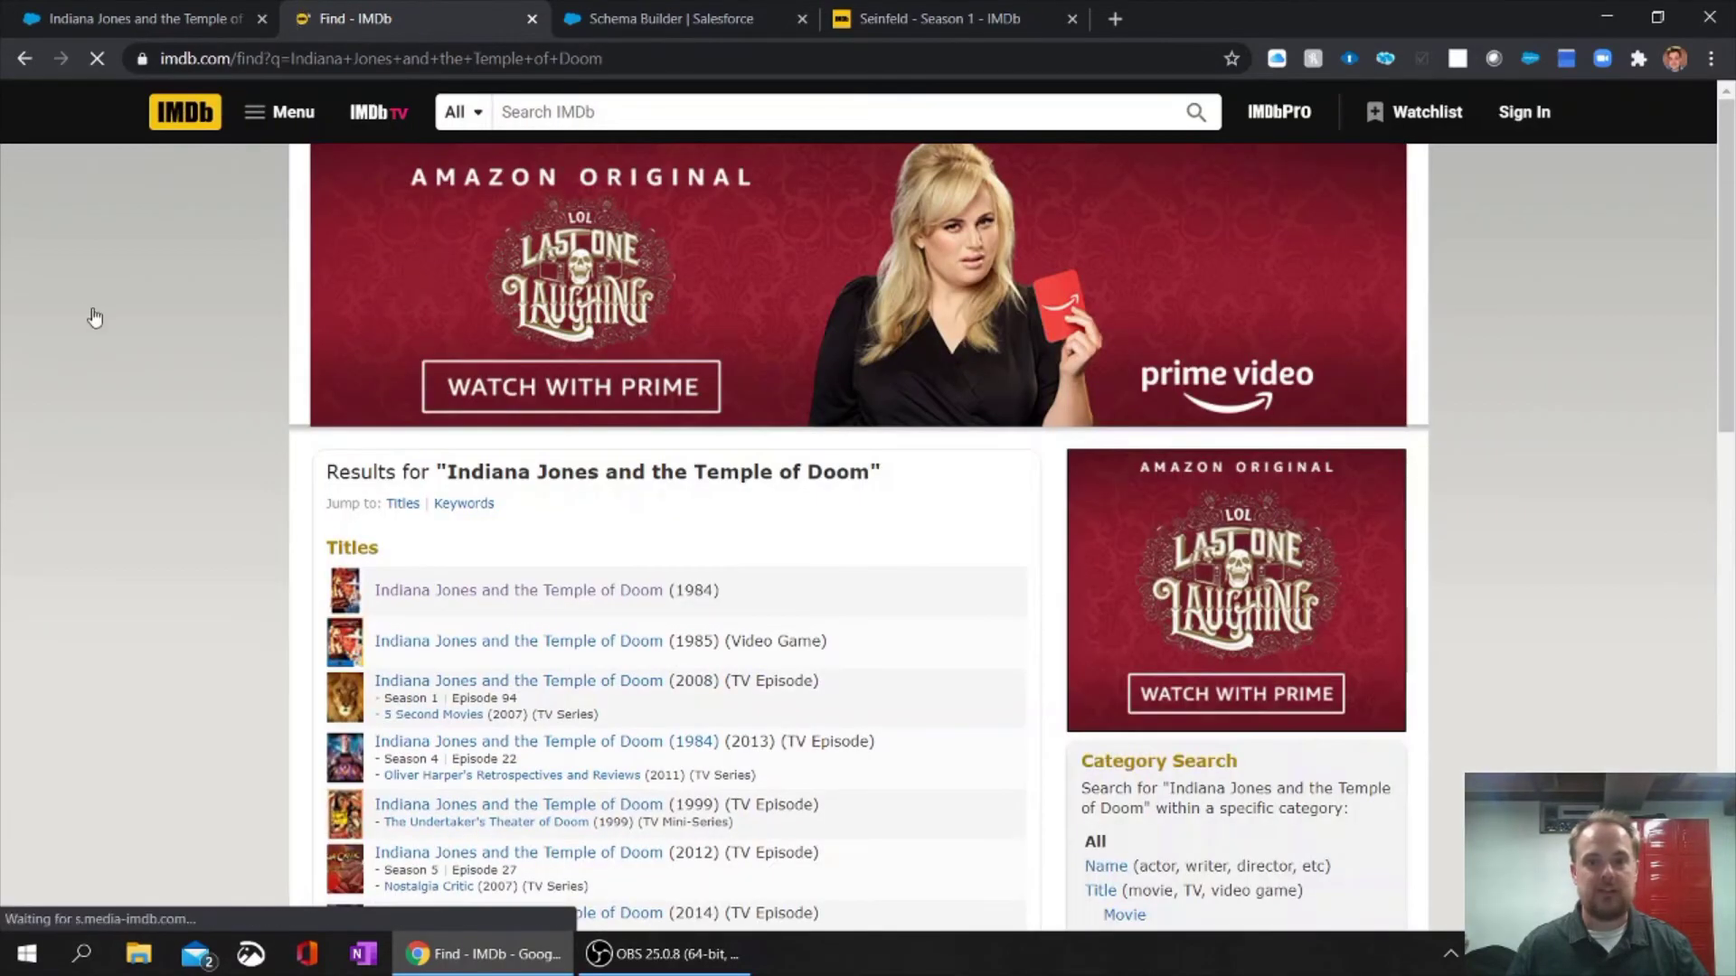
scroll(292, 365, "down", 1)
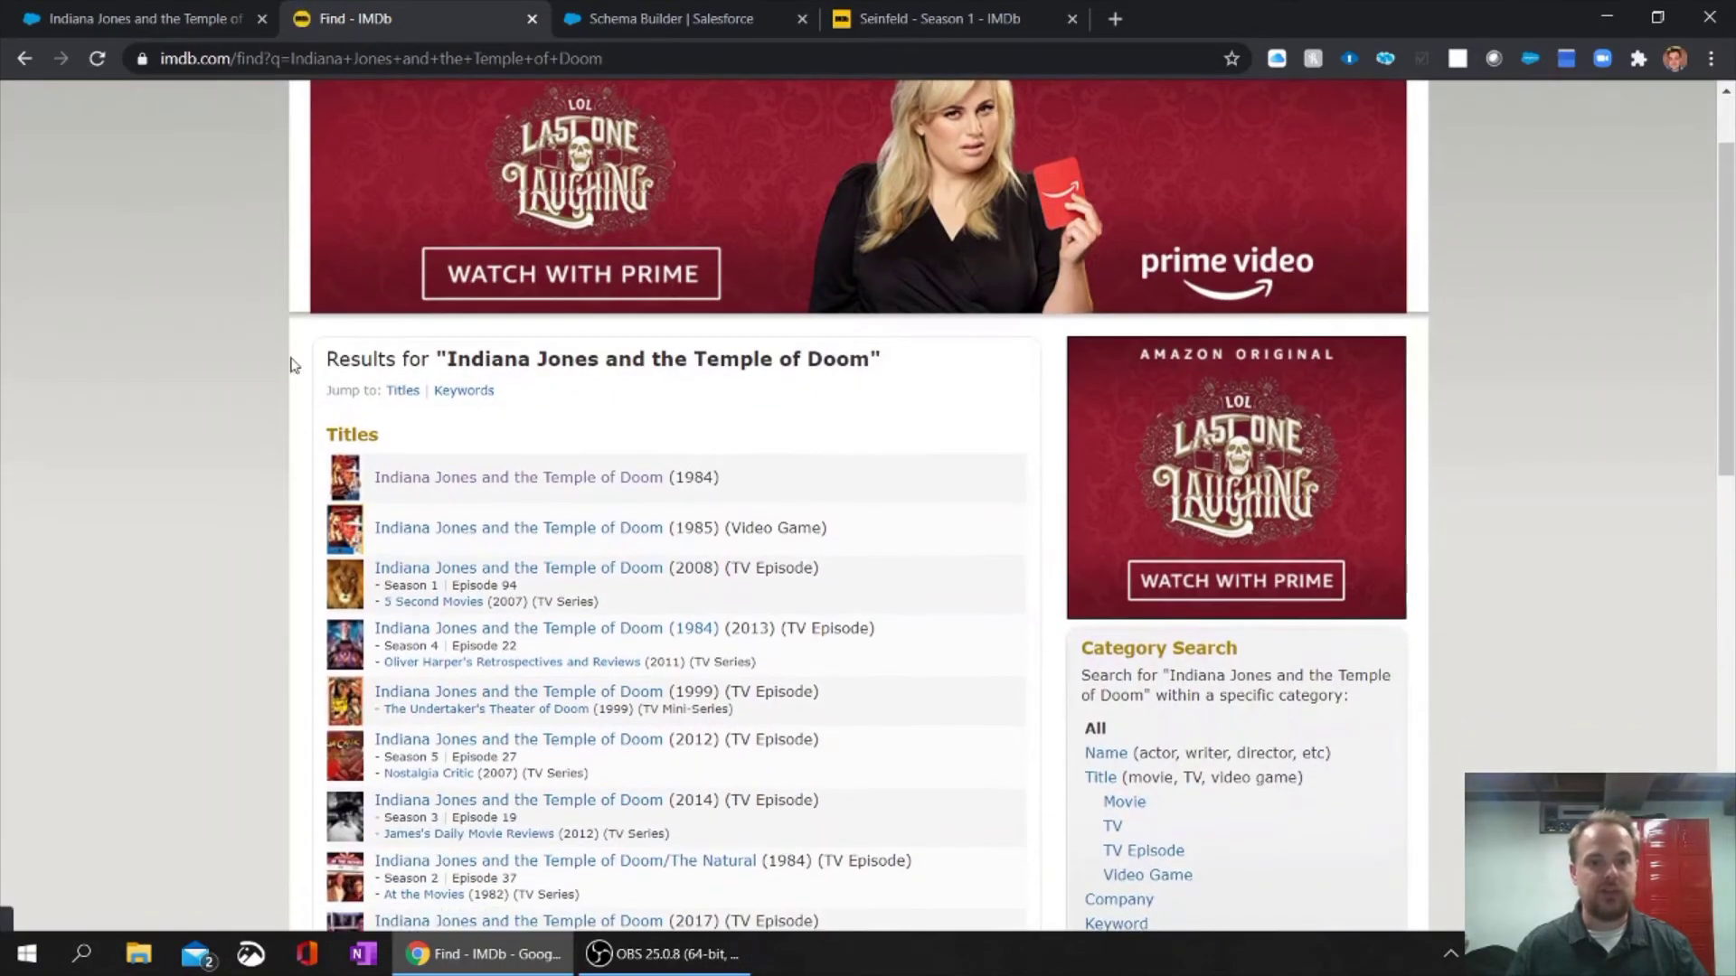
left_click(522, 479)
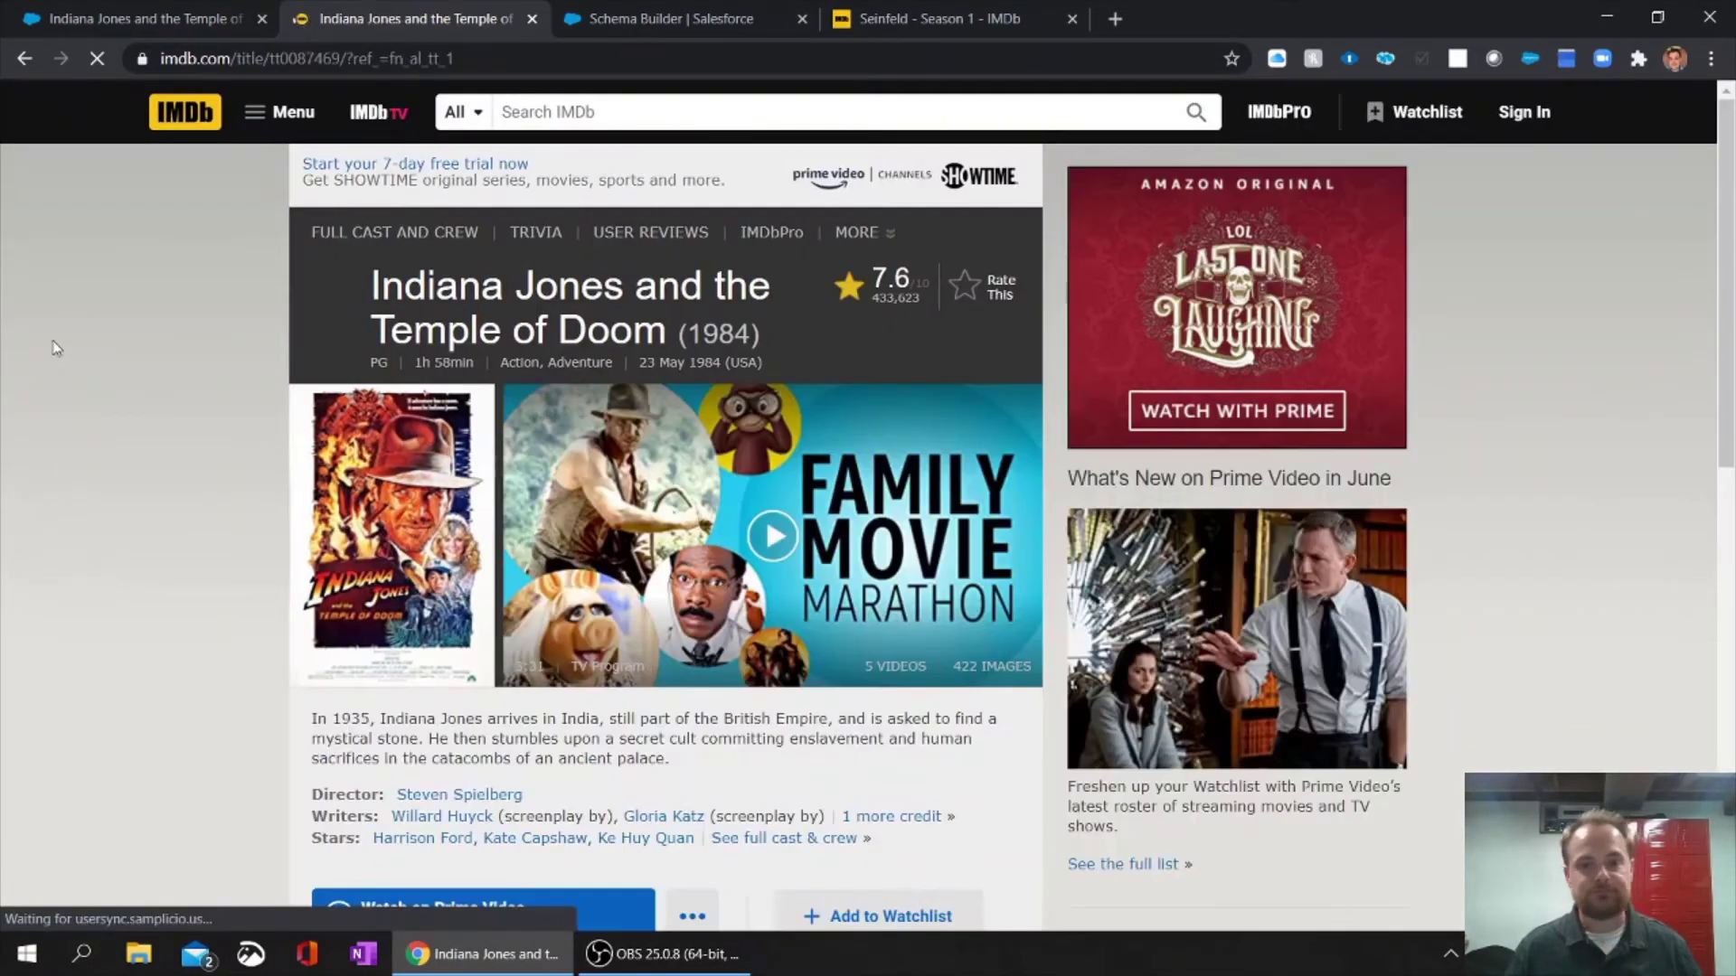
Look over the movie's IMDb page and copy its web address.
scroll(80, 307, "down", 1)
scroll(139, 366, "down", 8)
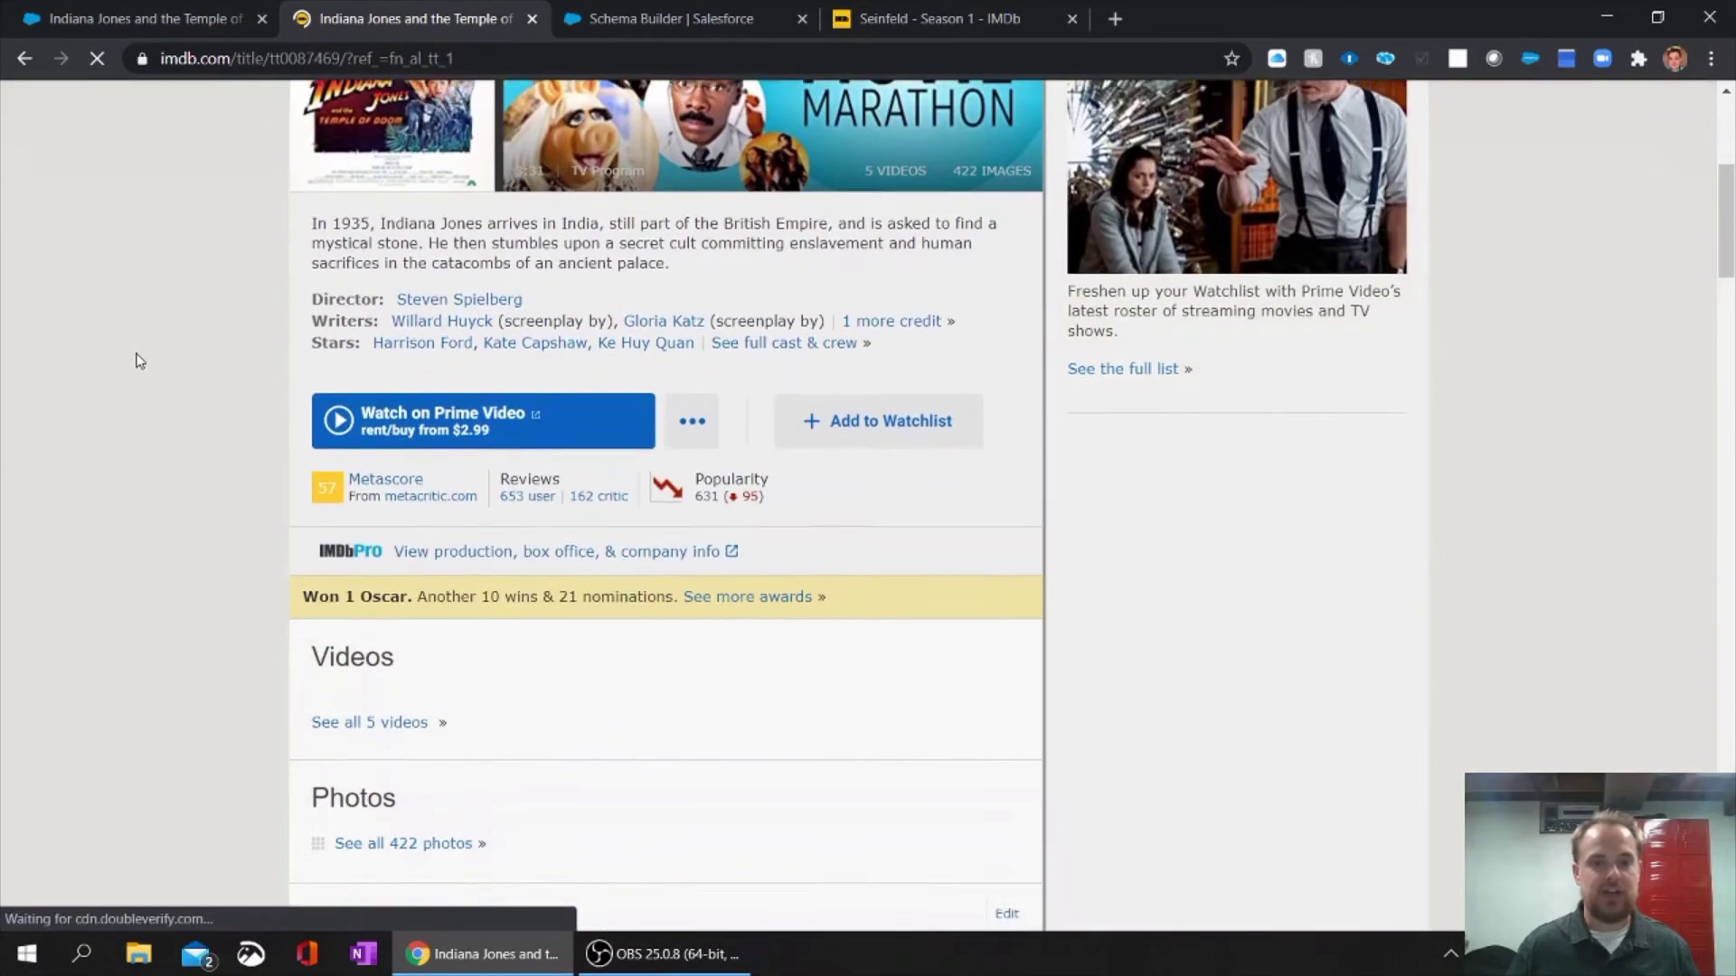
scroll(139, 359, "up", 15)
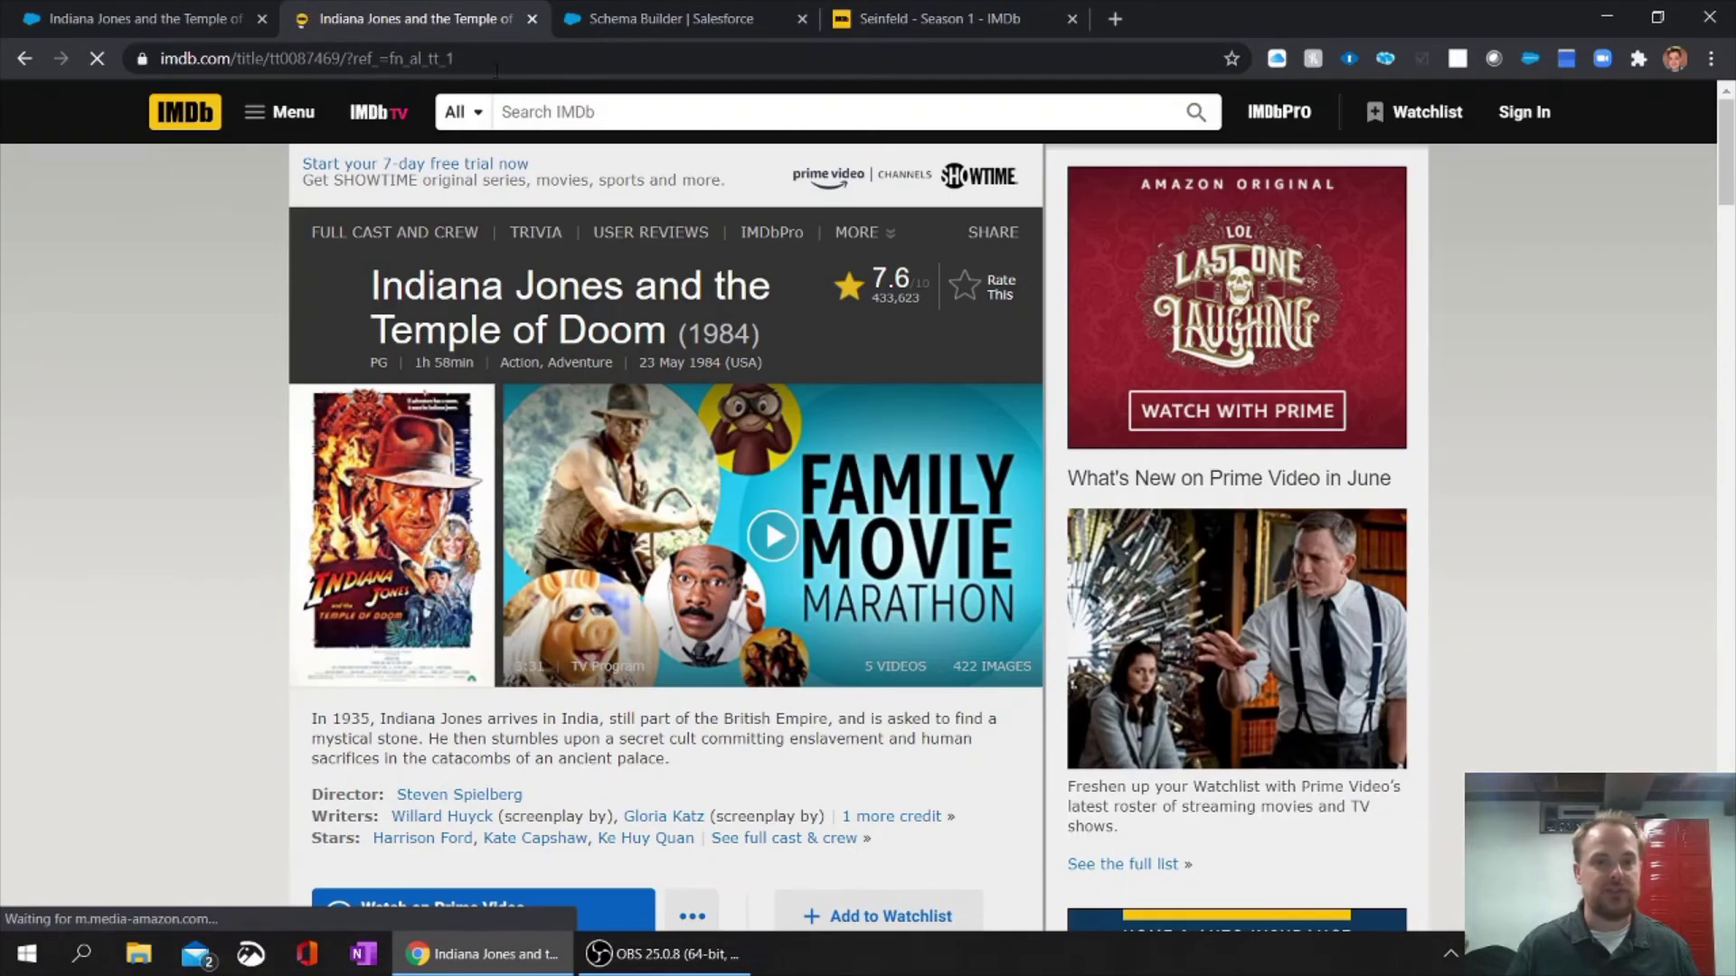
key("ctrl+l")
key("ctrl+c")
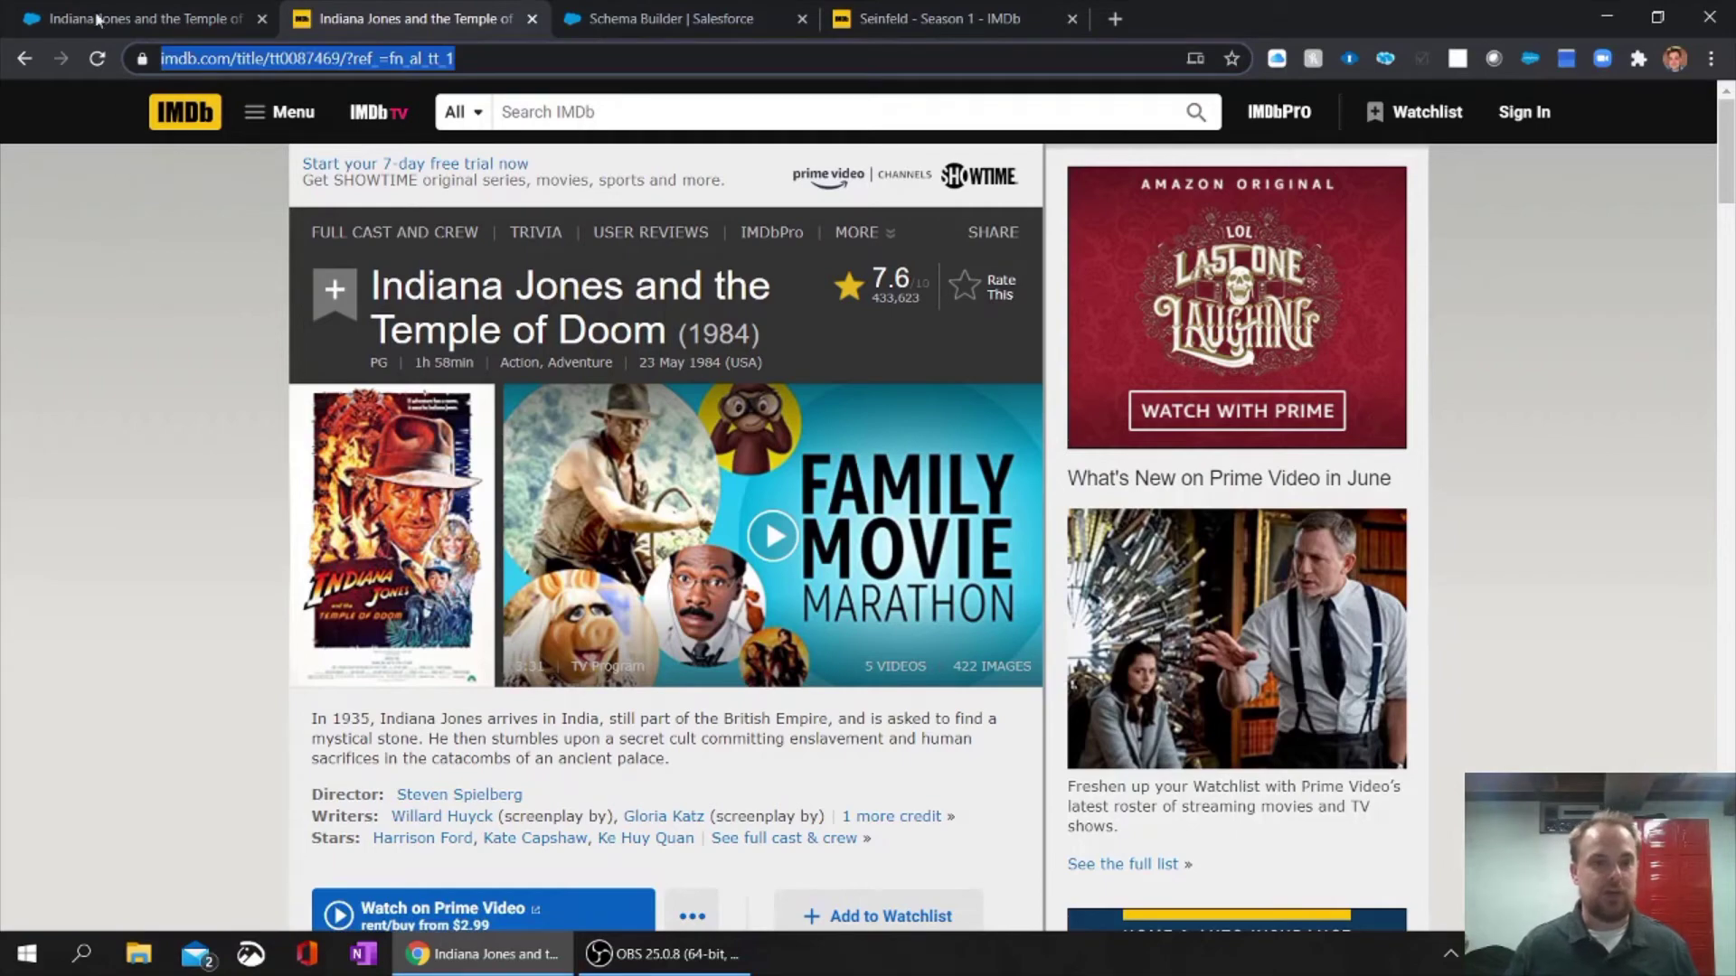
left_click(98, 18)
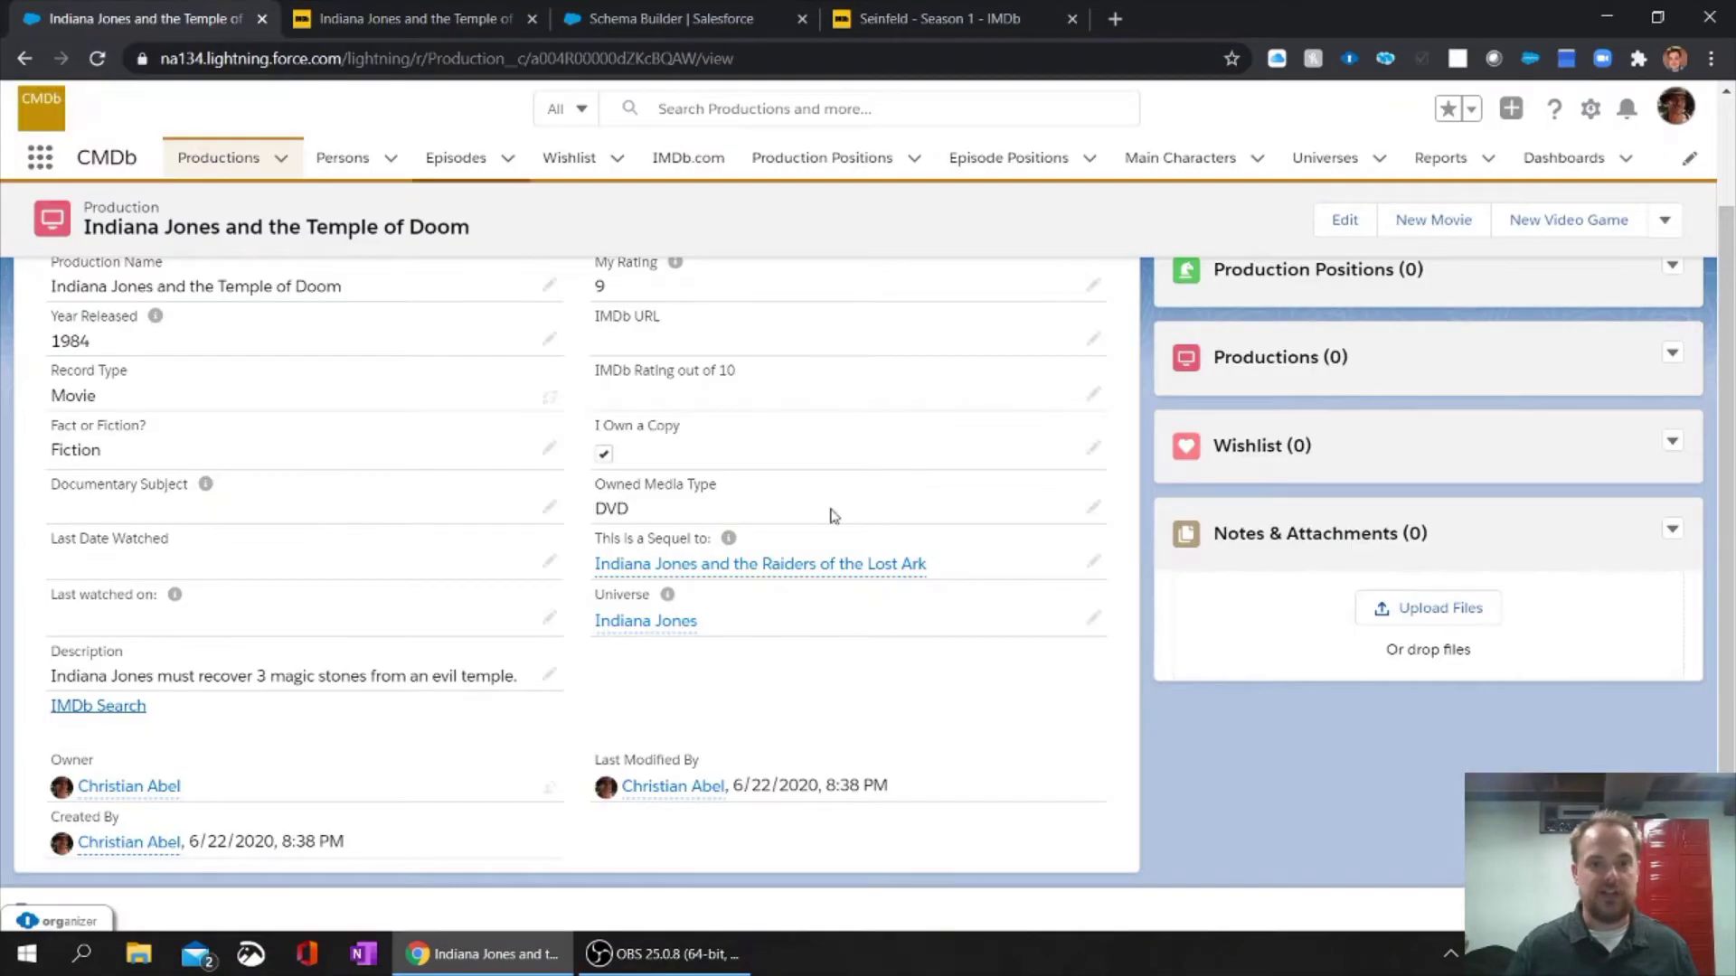
left_click(1094, 340)
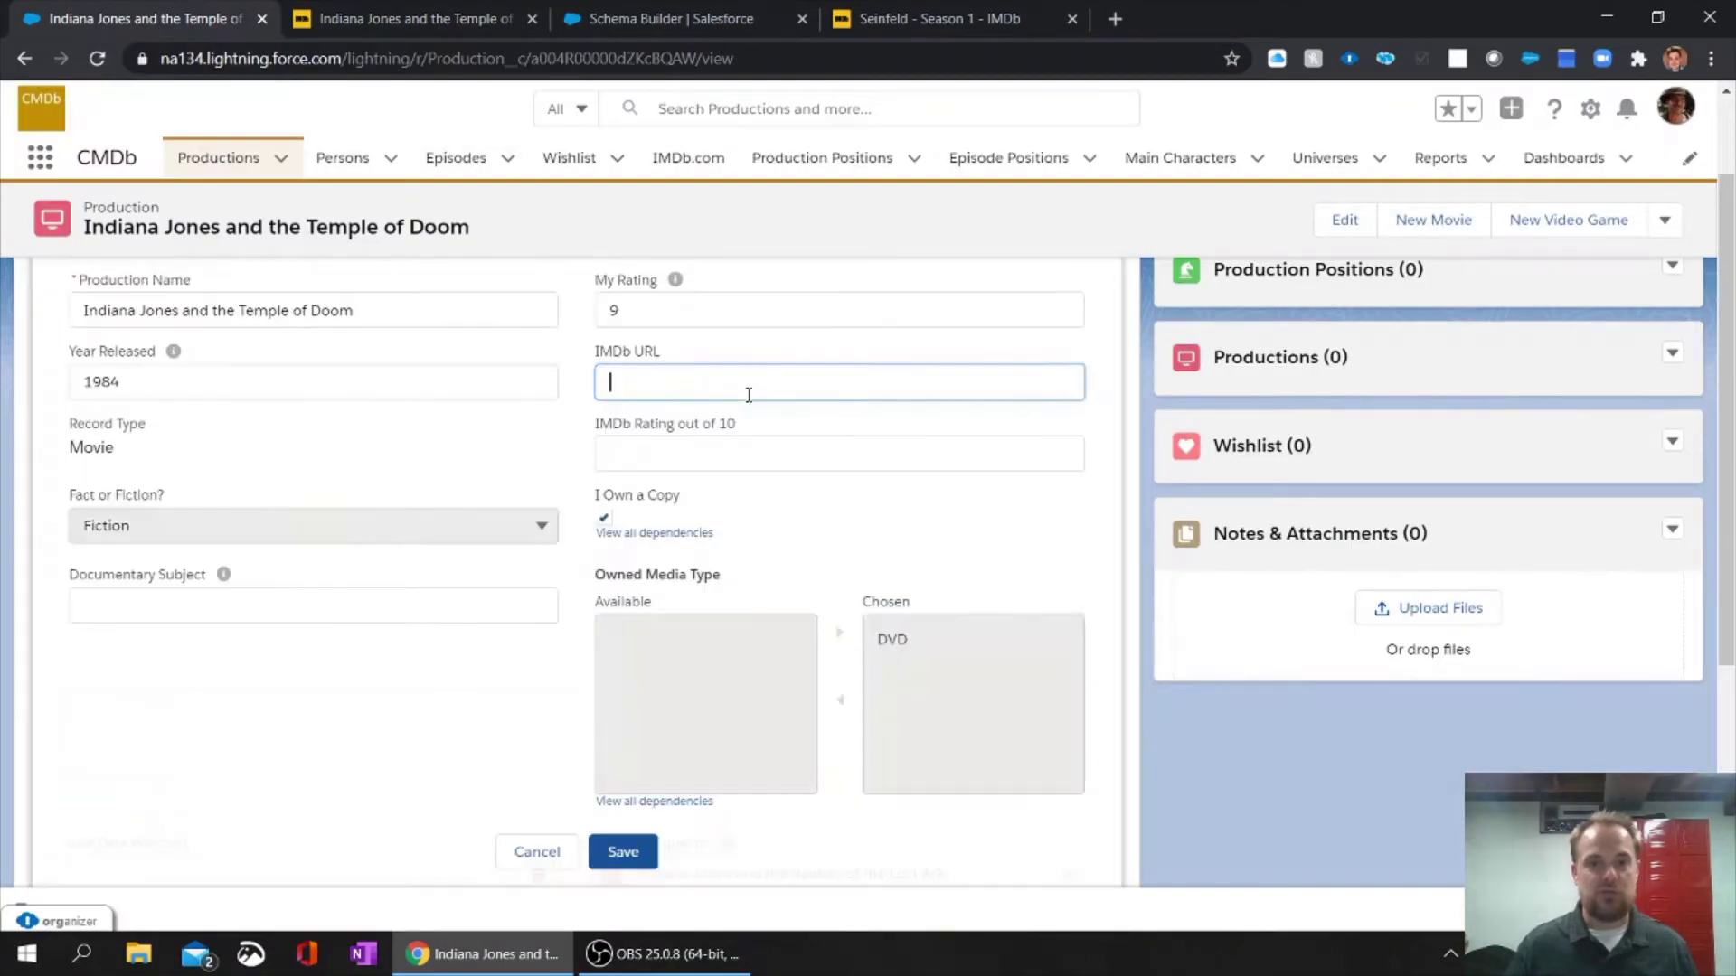
left_click(674, 375)
key("ctrl+v")
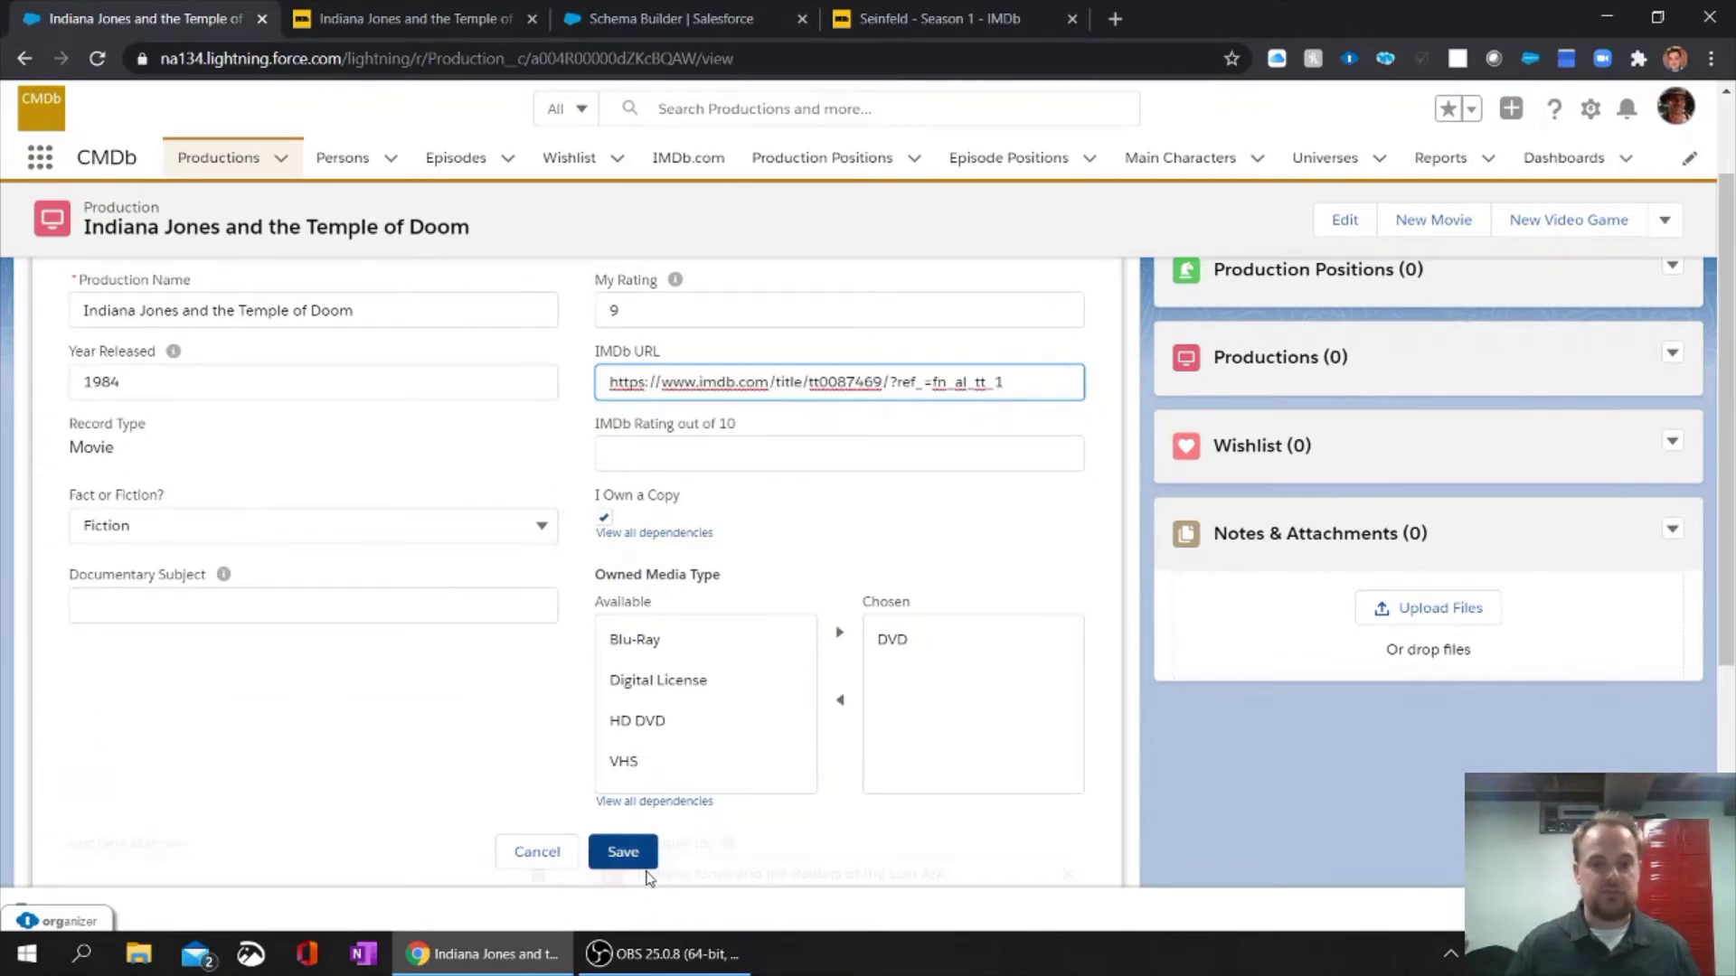
left_click(623, 852)
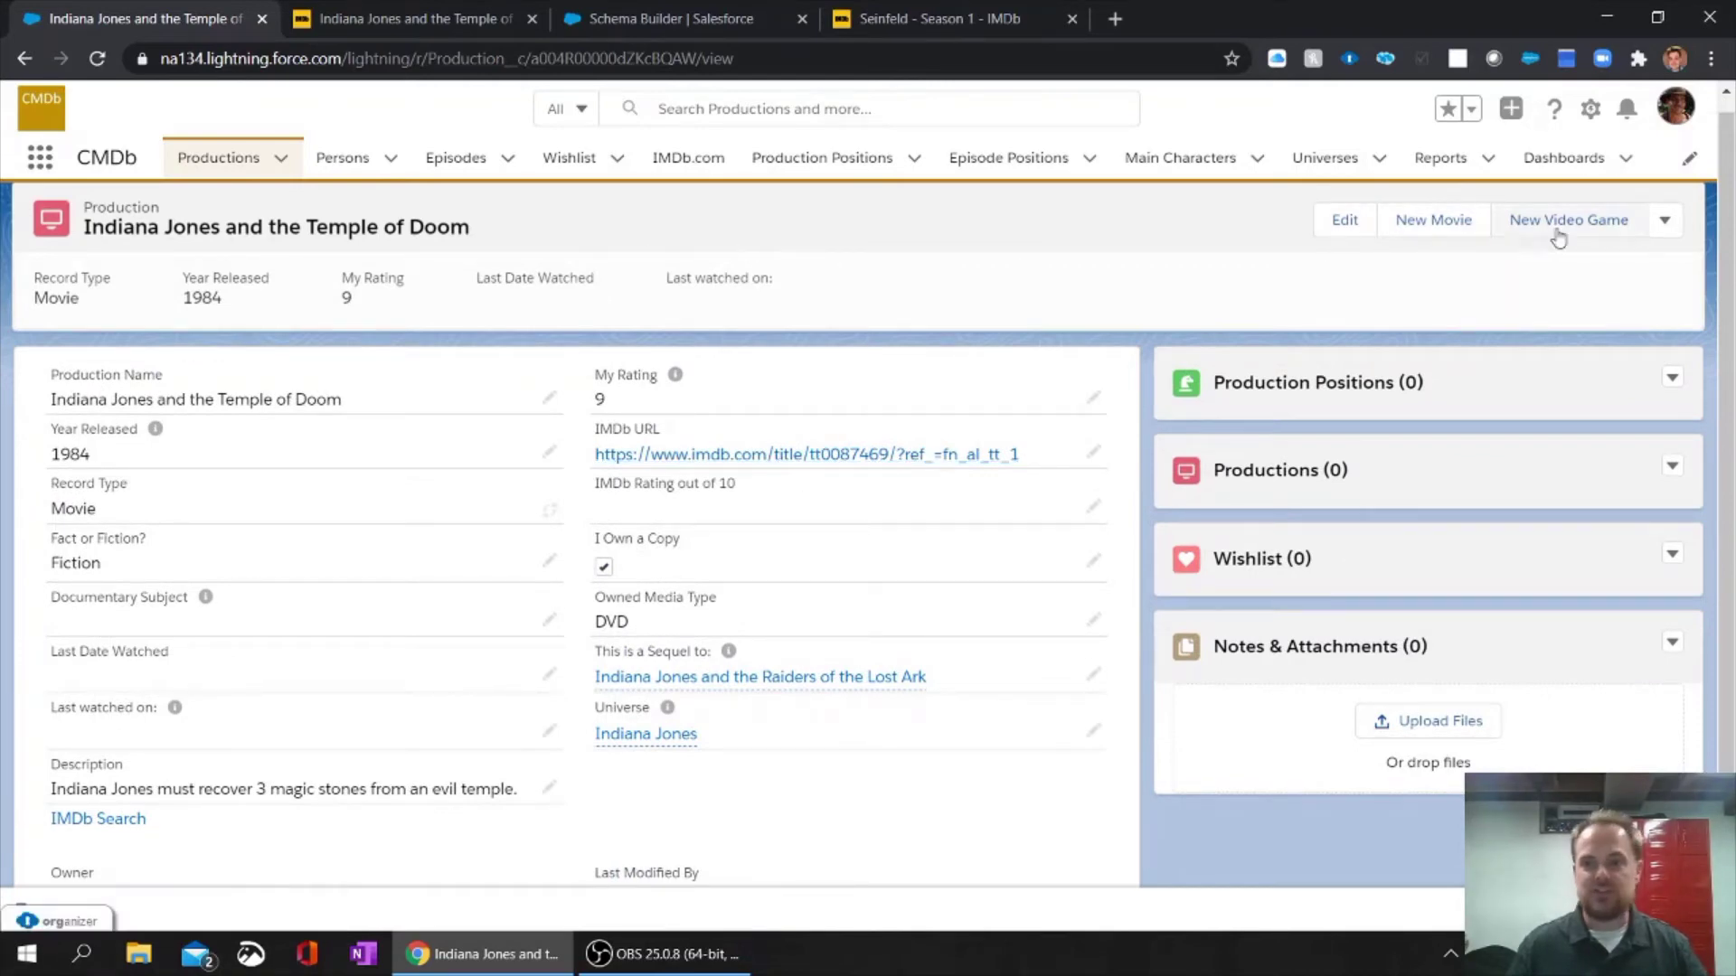
Start a new production with the Video Game record type and name it Super Mario Brothers 3.
left_click(1665, 223)
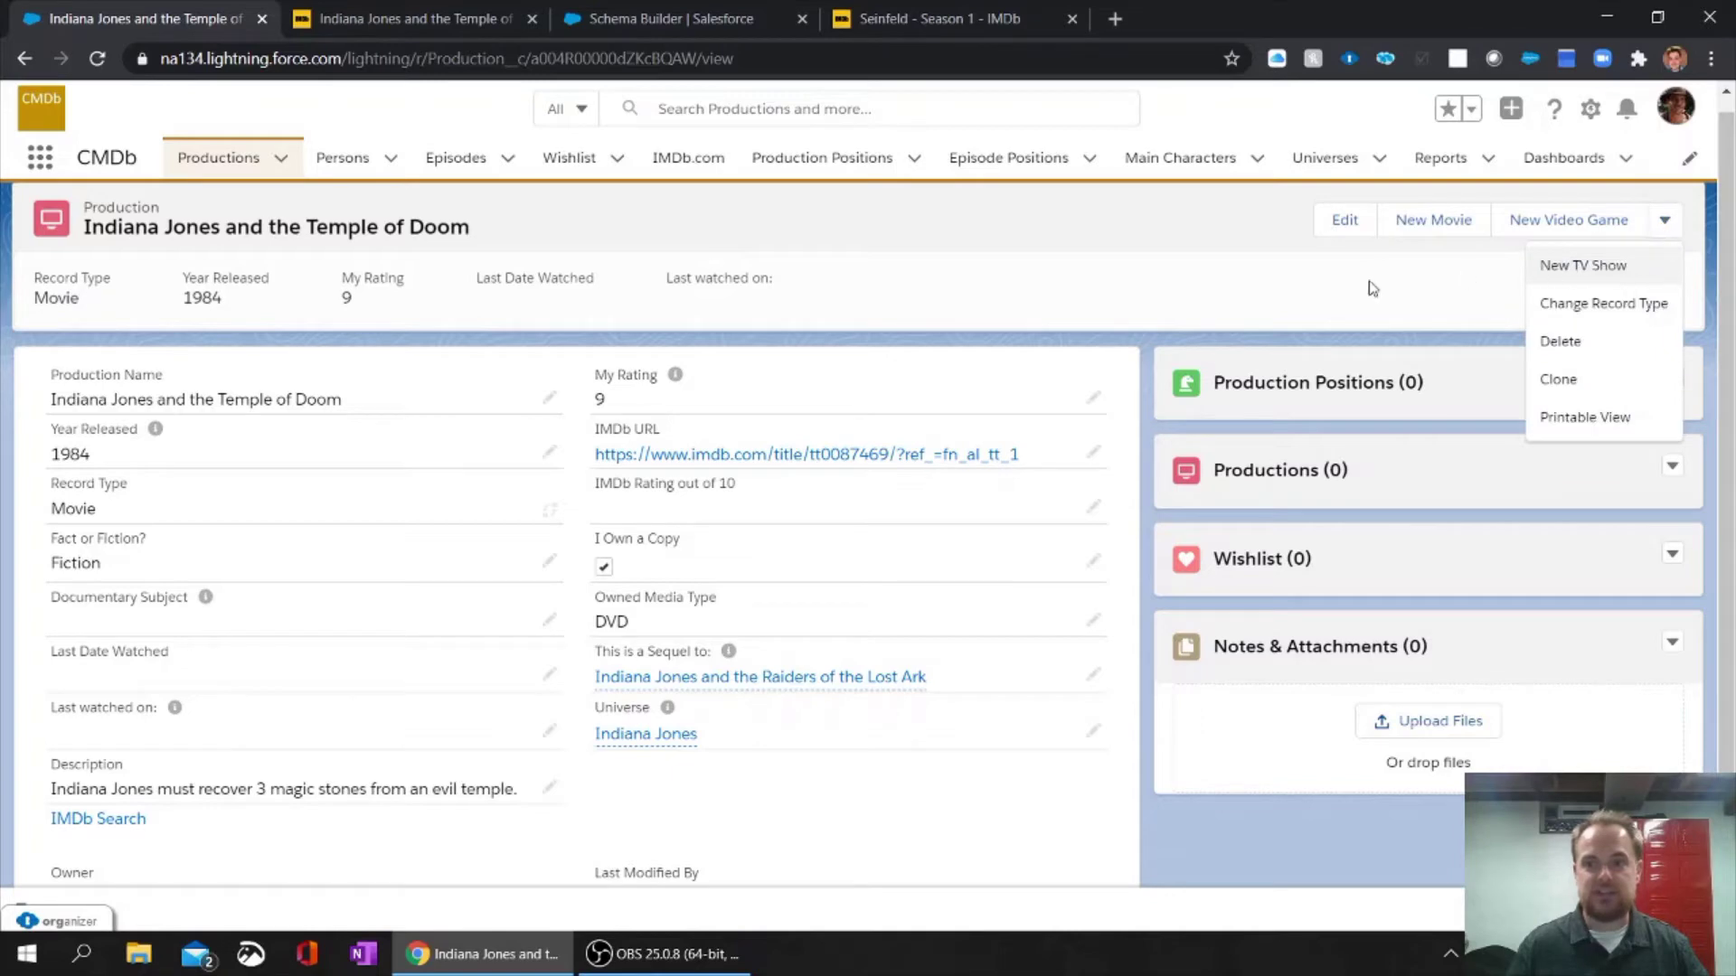
left_click(1302, 294)
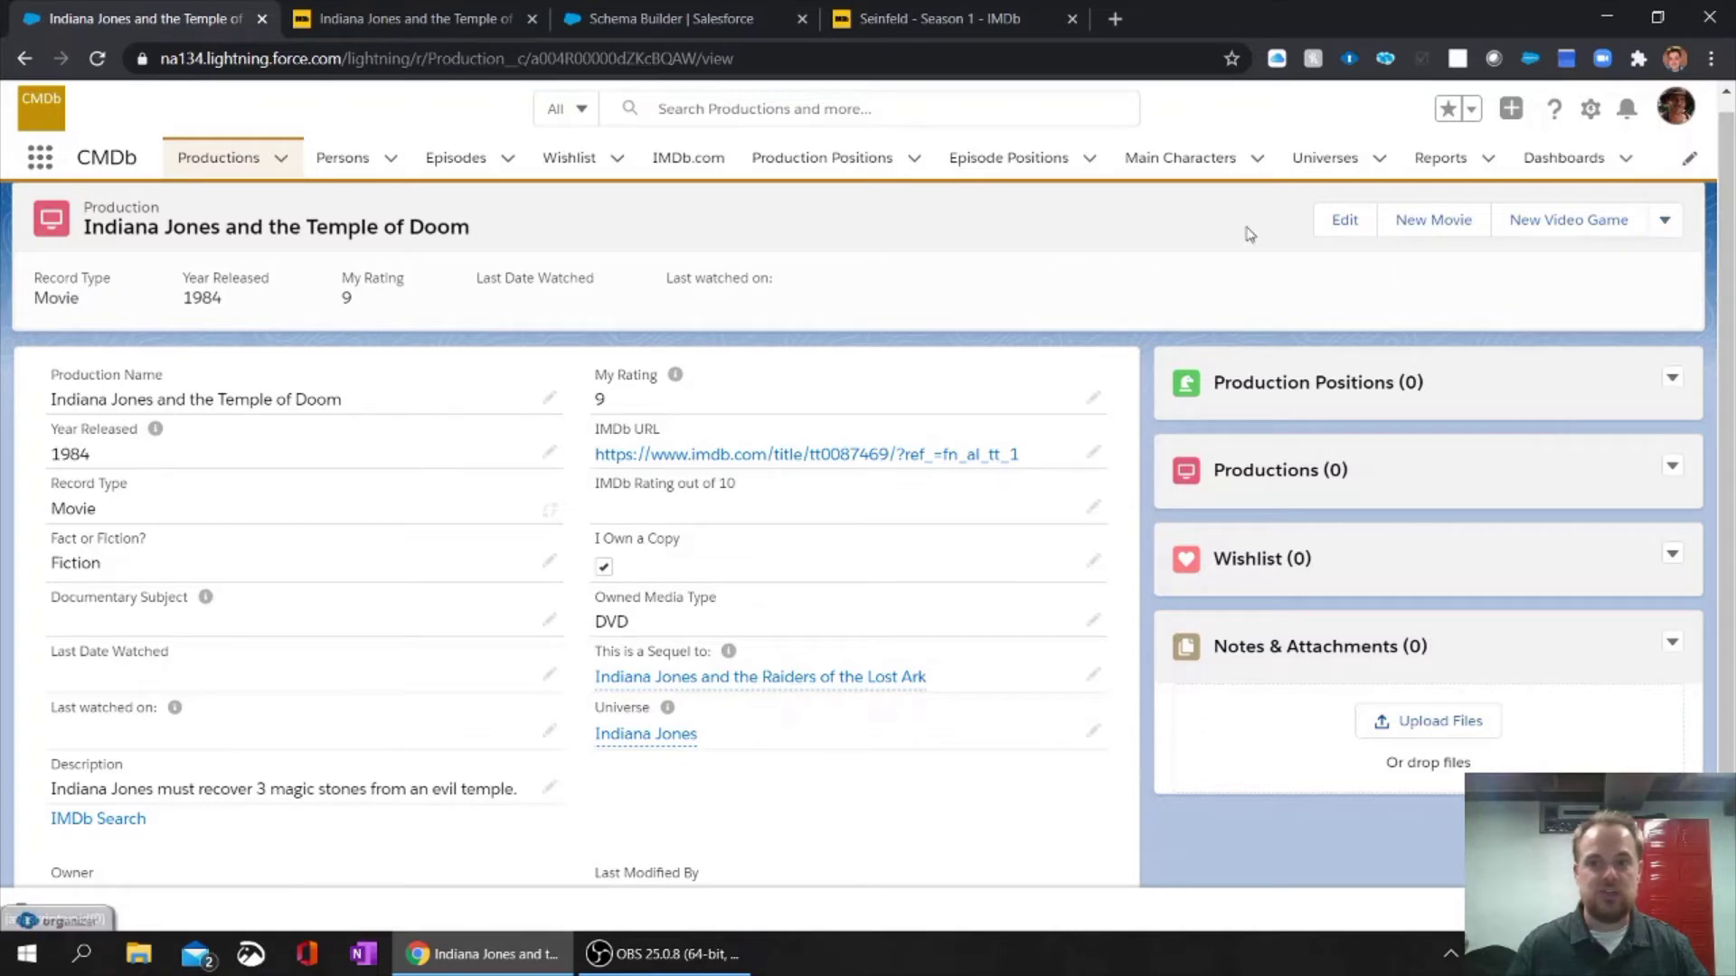
left_click(280, 160)
left_click(237, 202)
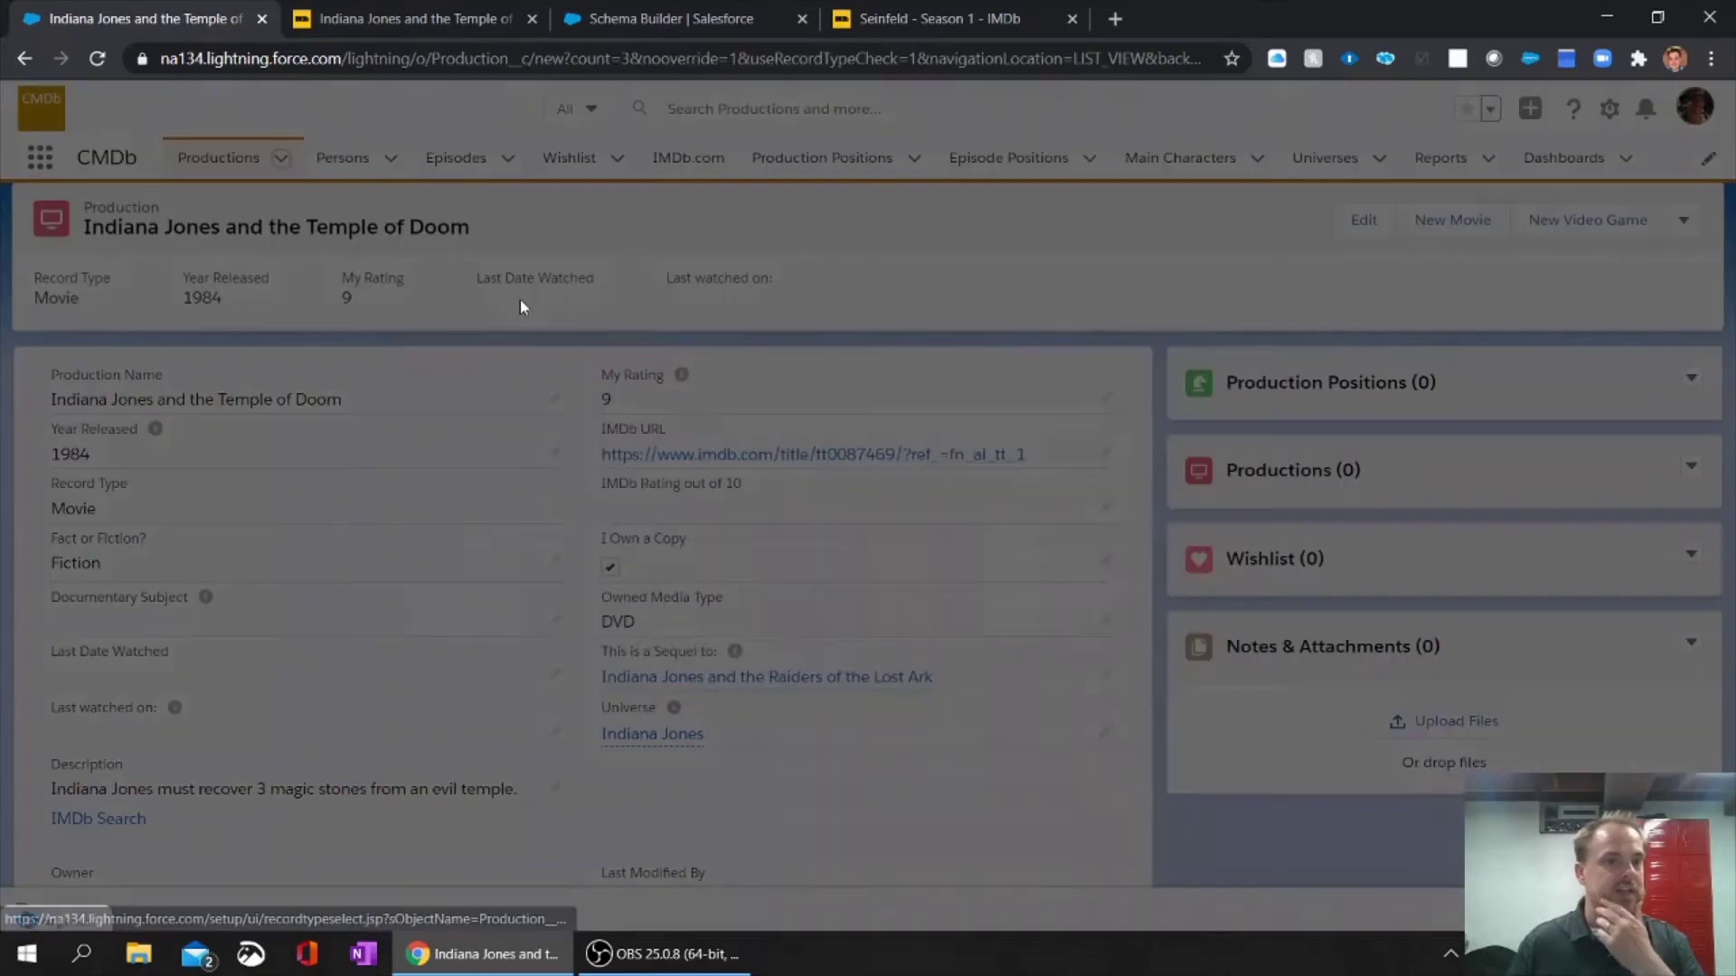
left_click(741, 567)
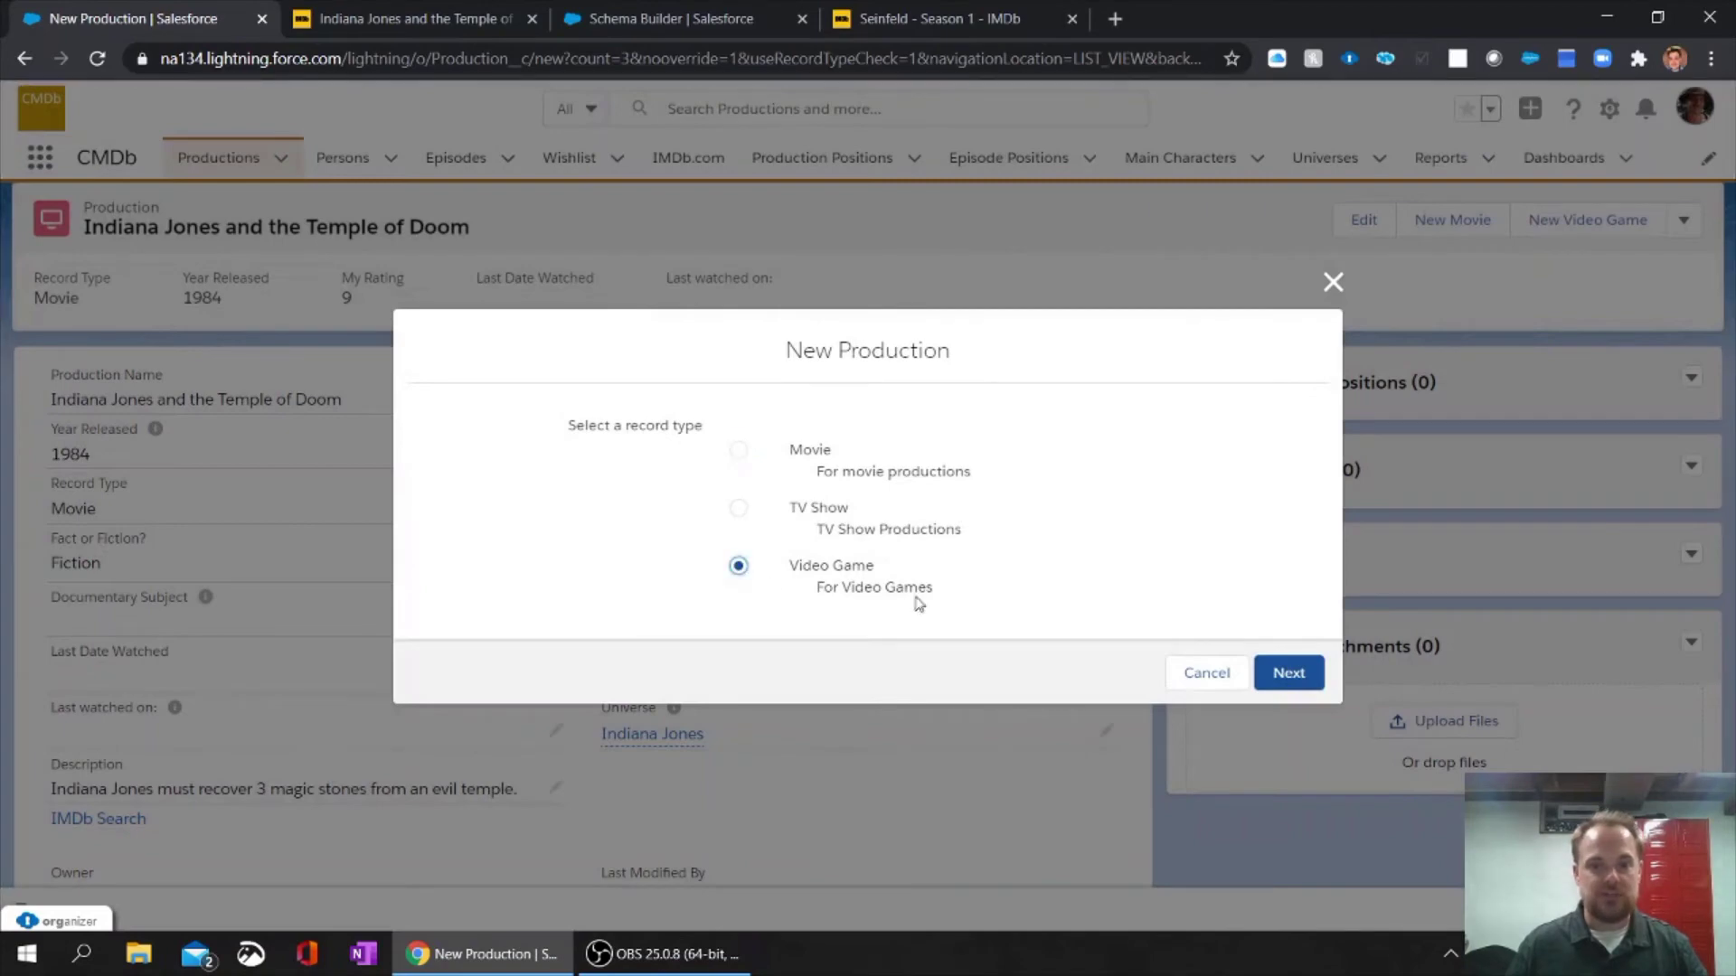
left_click(1280, 669)
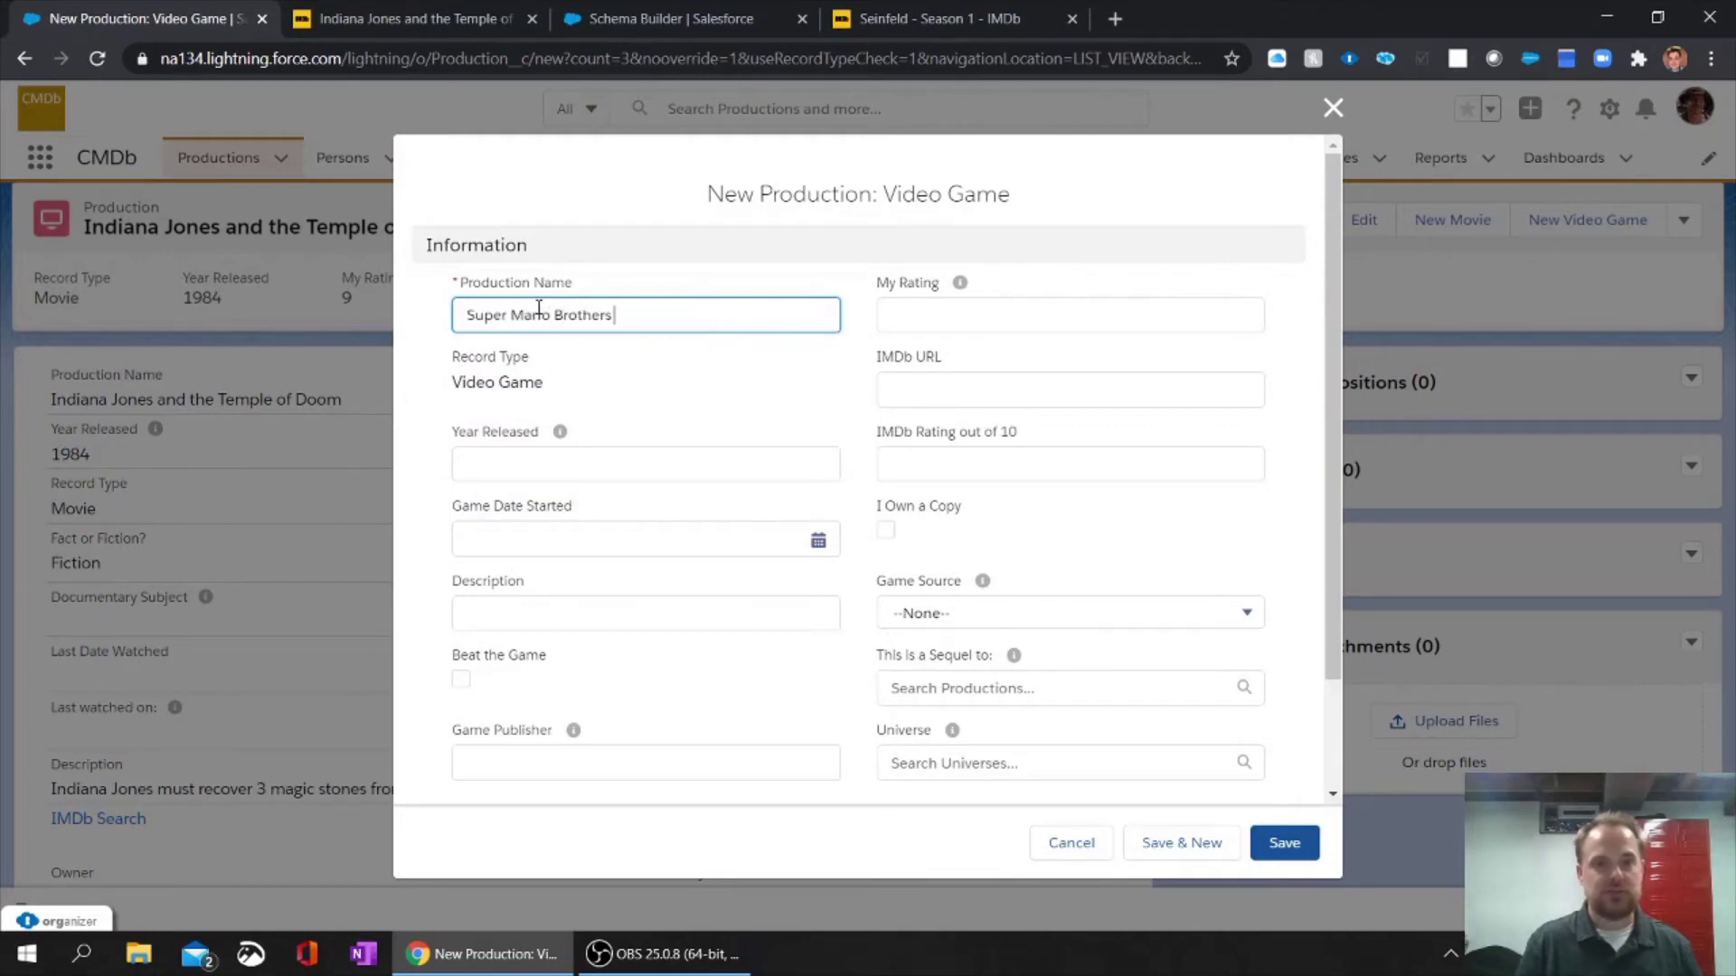
left_click(641, 387)
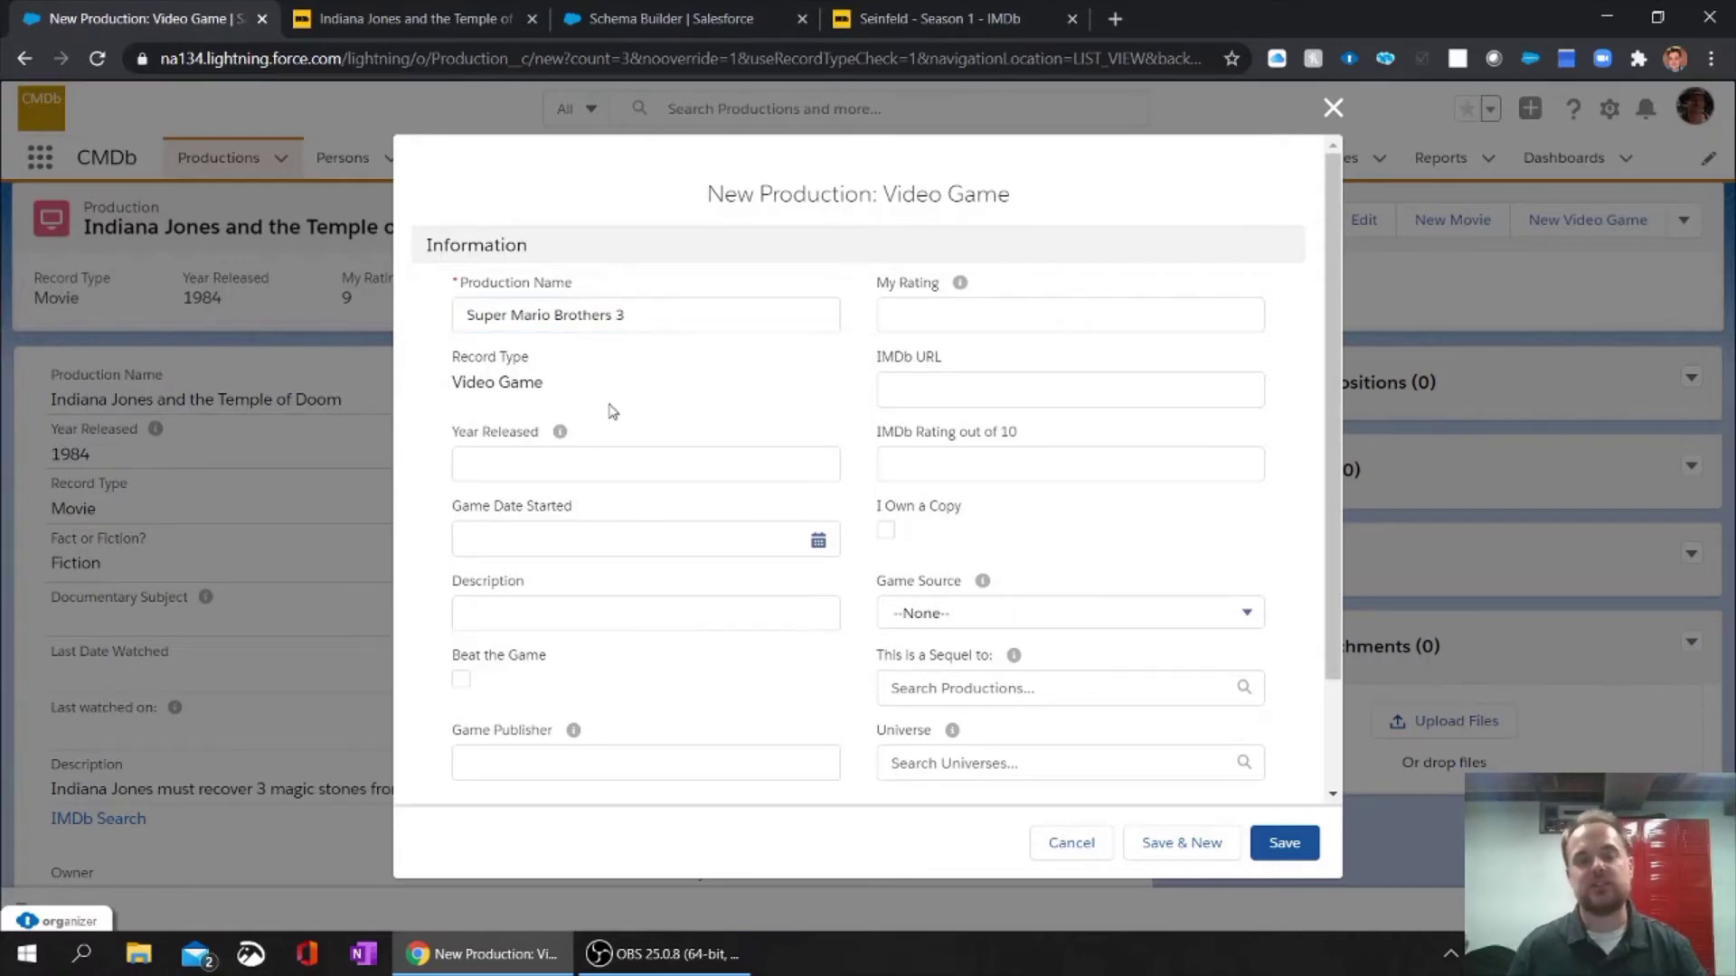
Examine the fields on the video game form, including the calendar for Game Date Started.
left_click(508, 475)
left_click(637, 551)
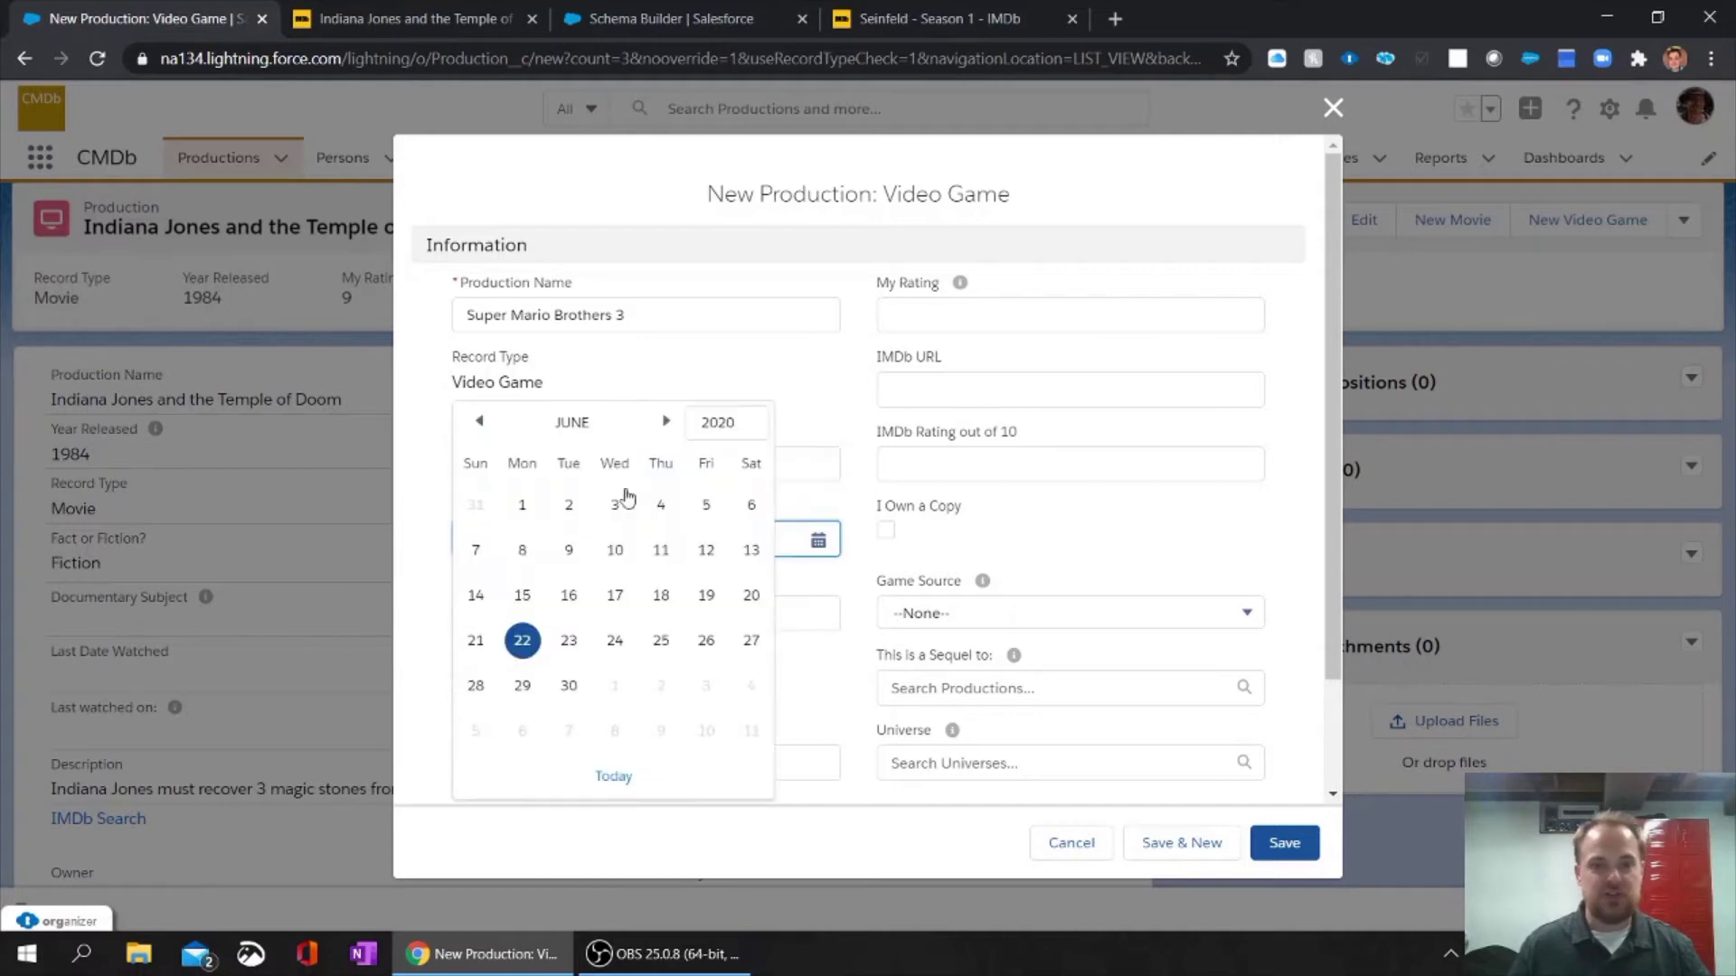
left_click(689, 373)
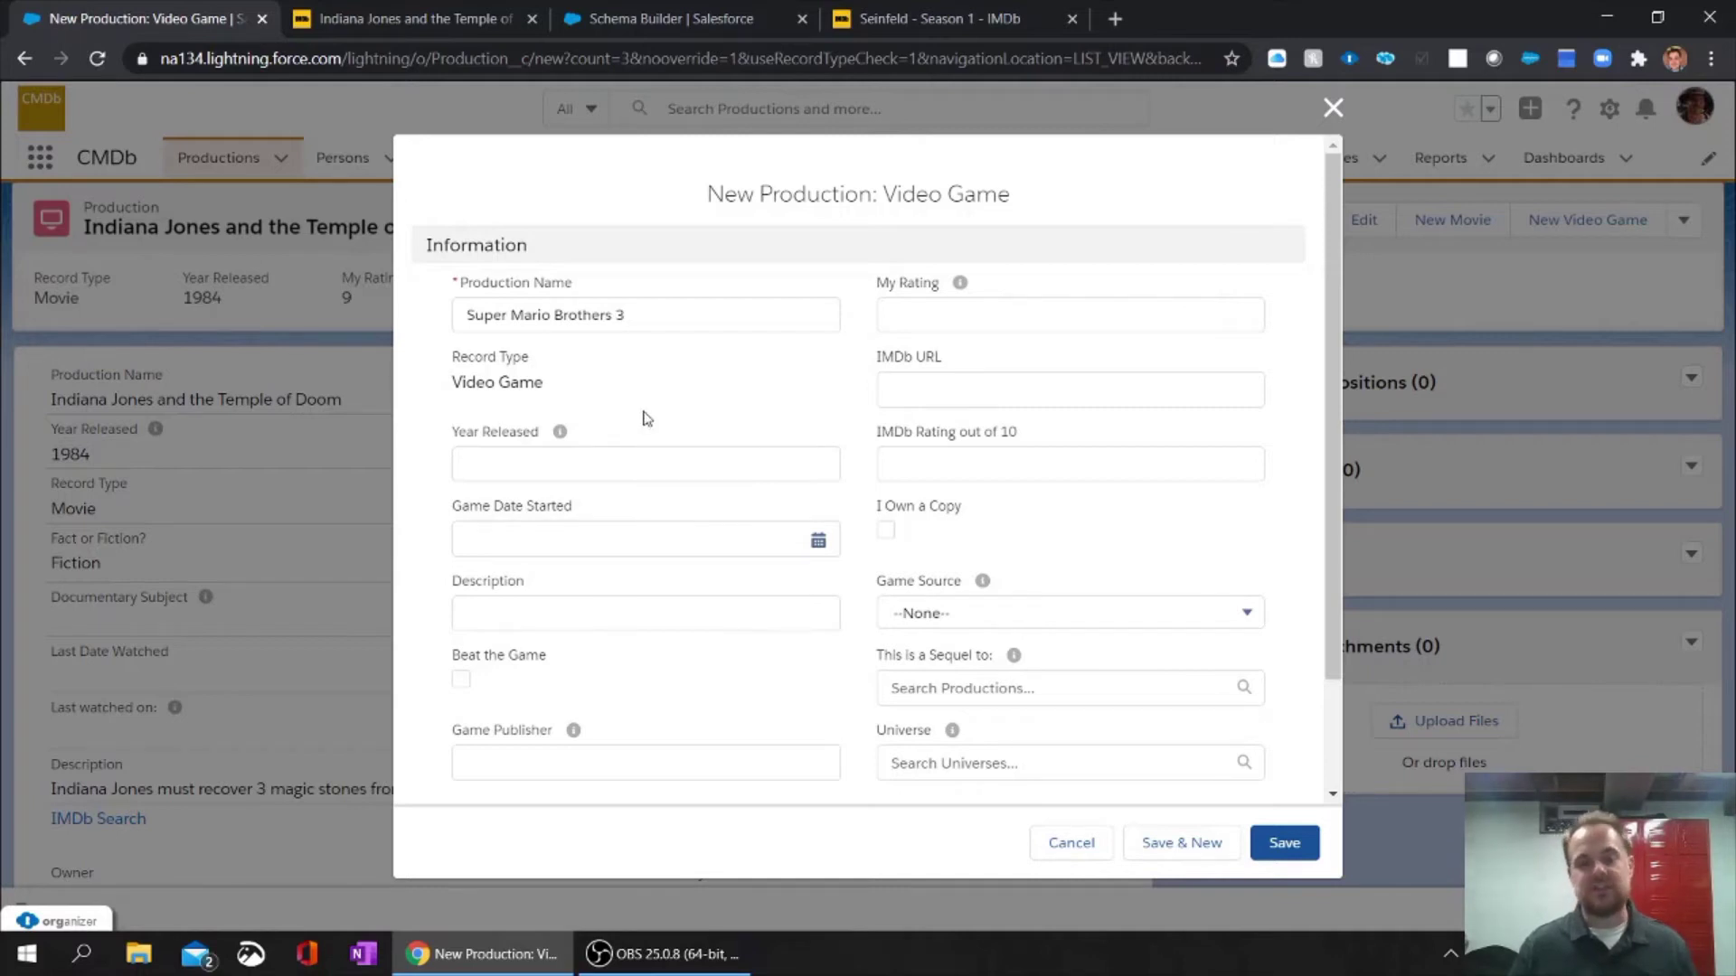
scroll(658, 402, "down", 2)
scroll(658, 403, "up", 2)
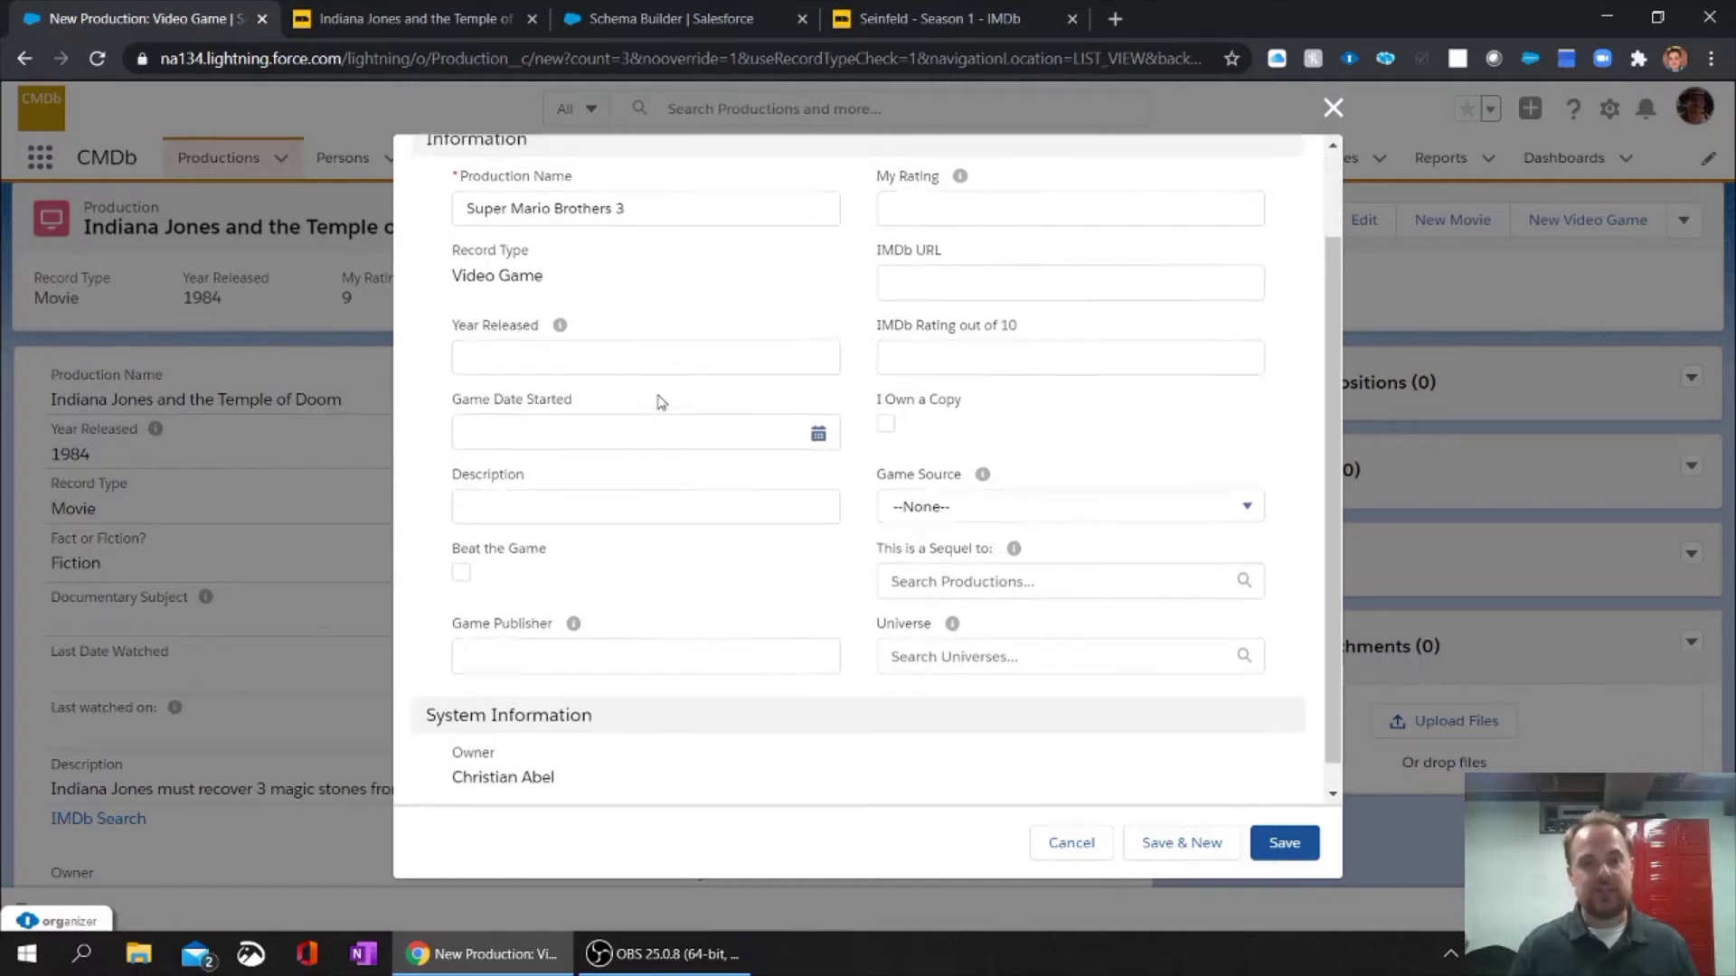
Set the video game's Game Publisher to Nintendo and My Rating to 10.
scroll(664, 453, "down", 2)
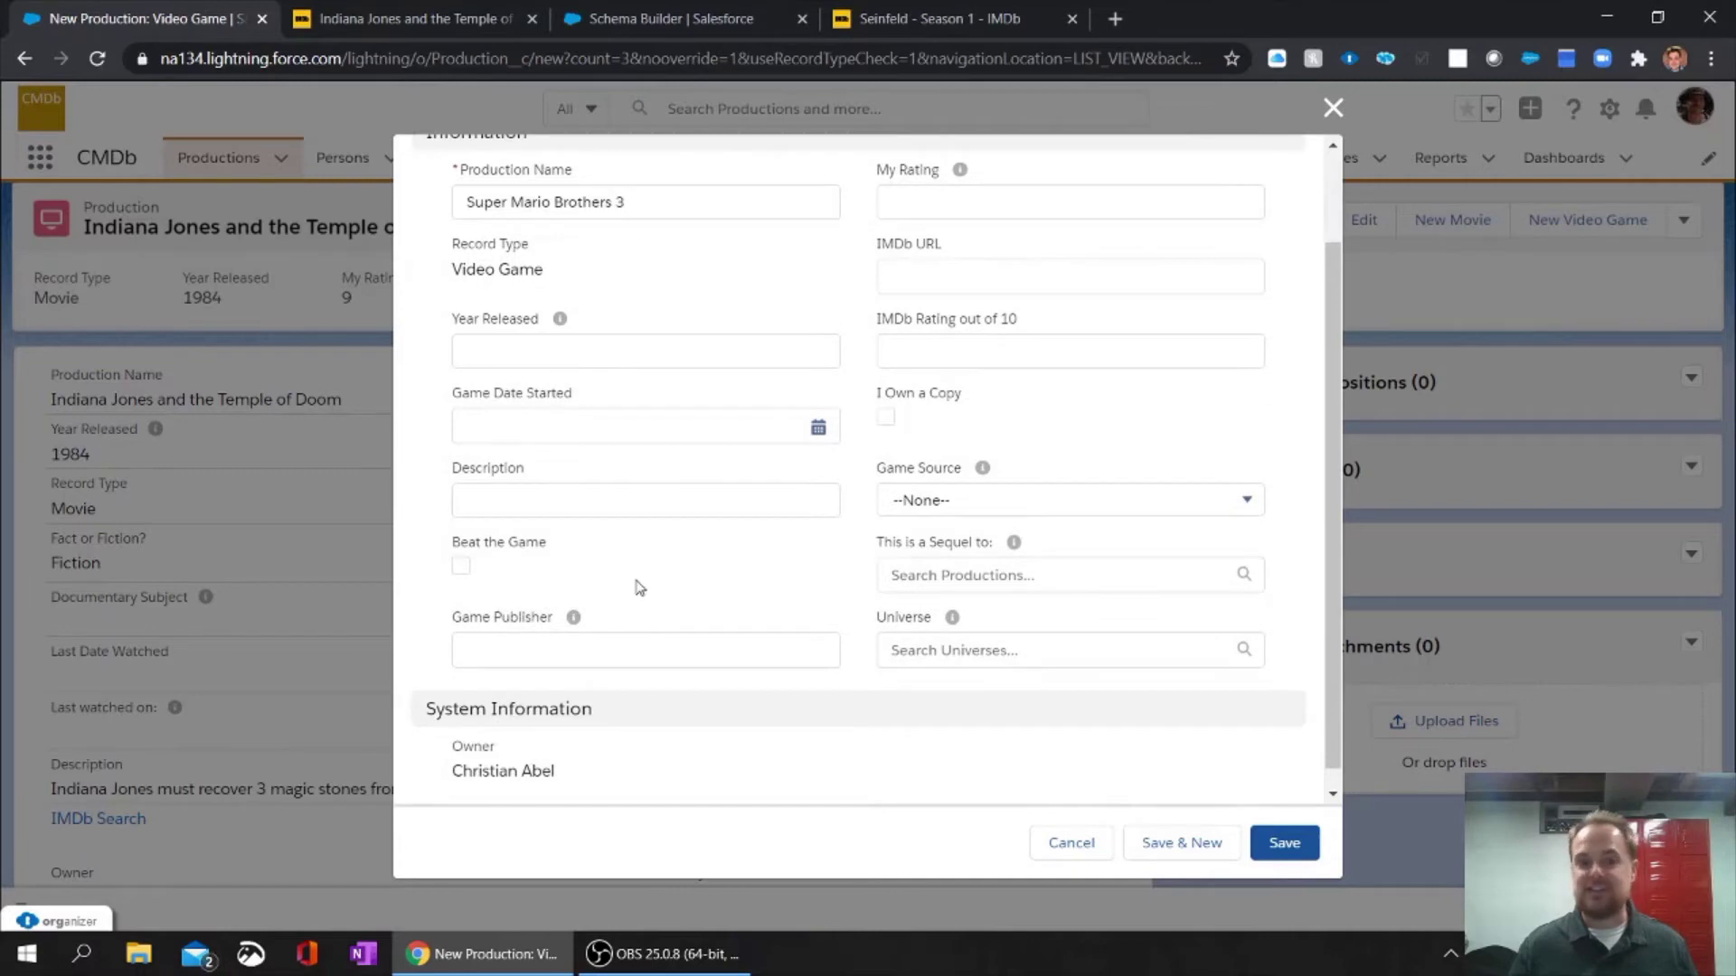
key("ctrl")
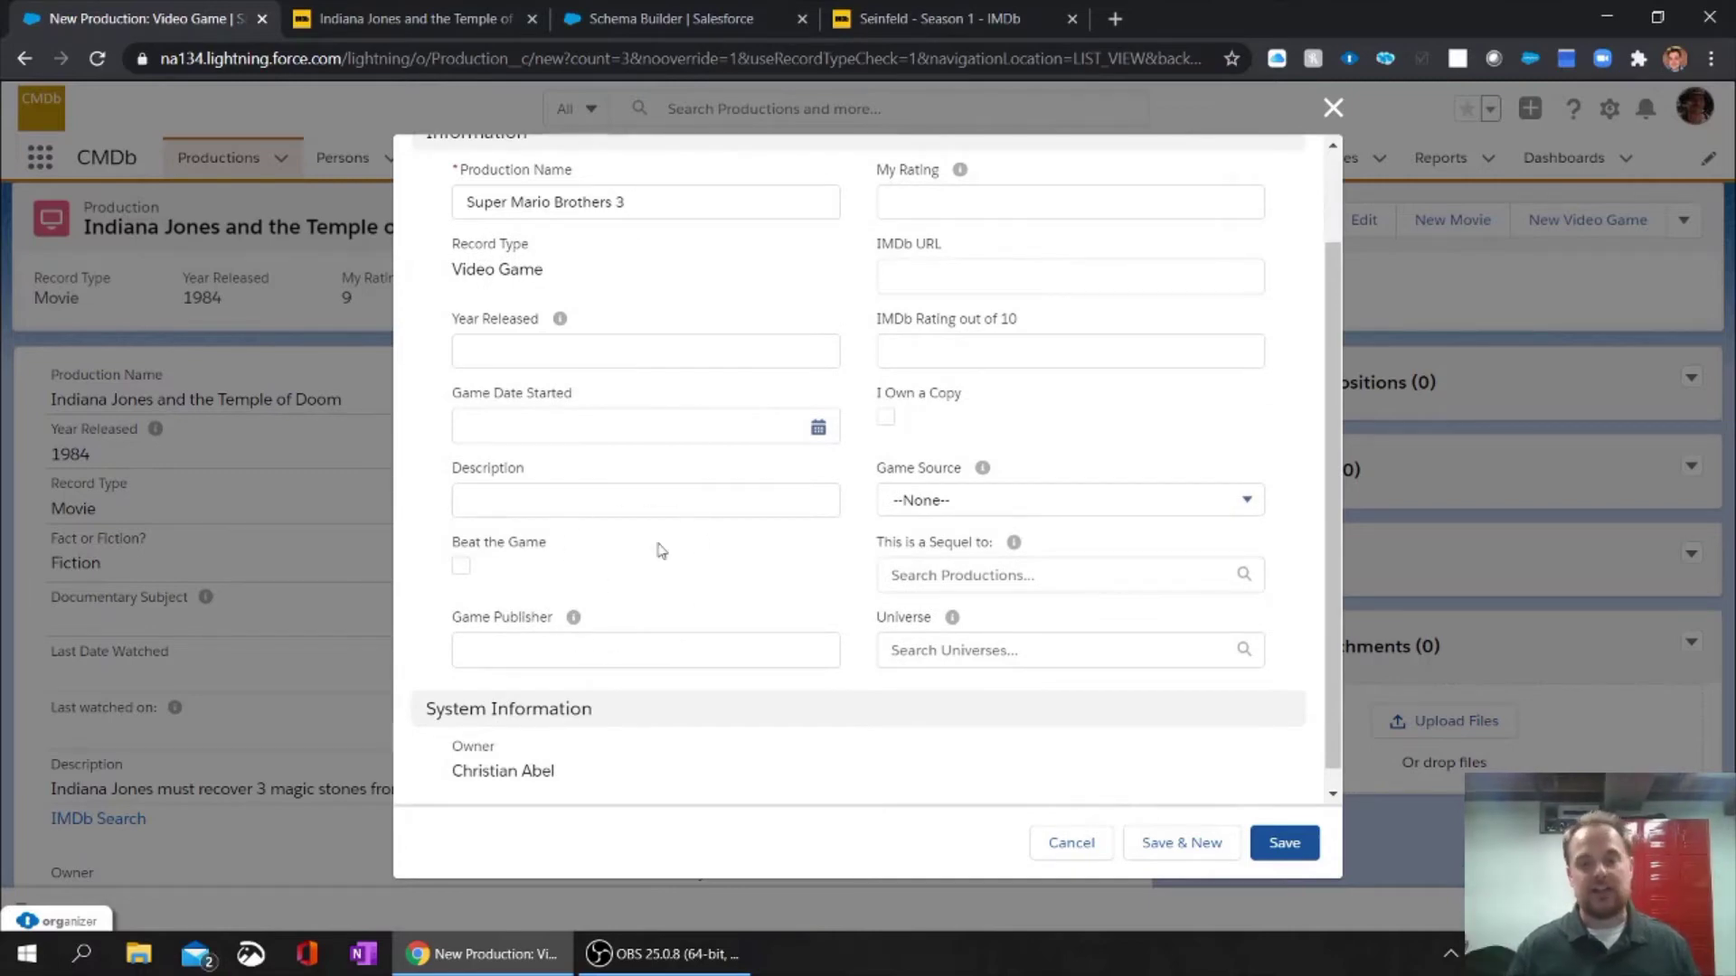
scroll(692, 470, "up", 2)
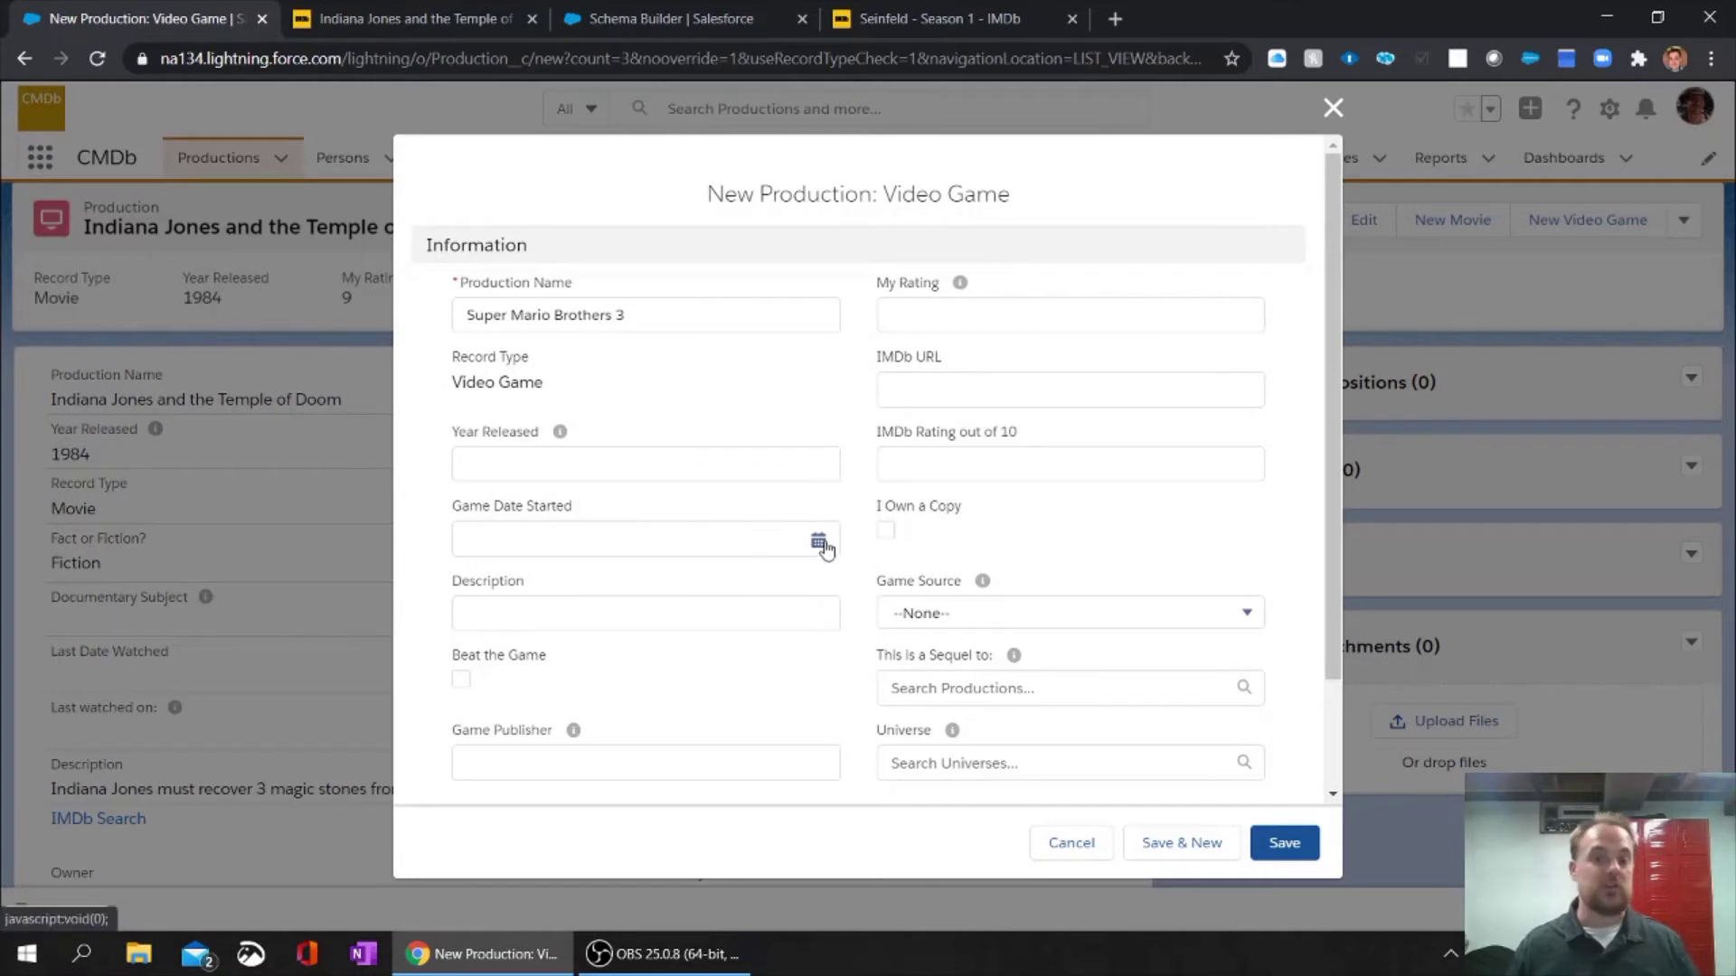
scroll(578, 615, "down", 2)
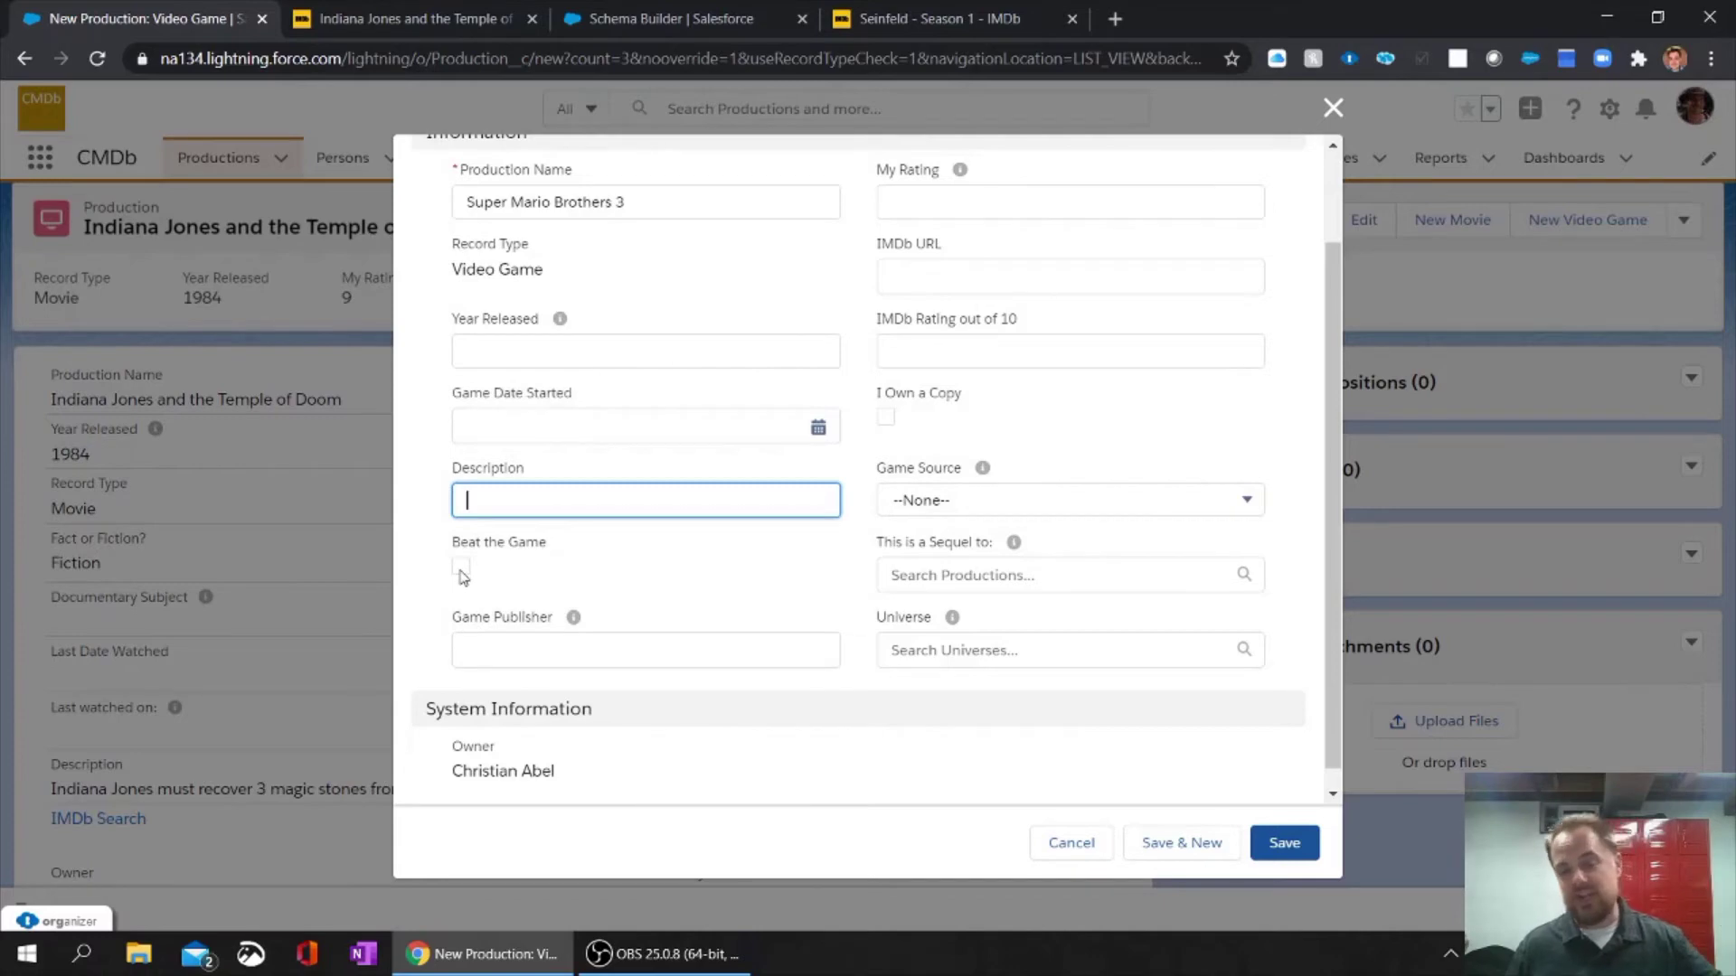
key("Tab")
key("Tab")
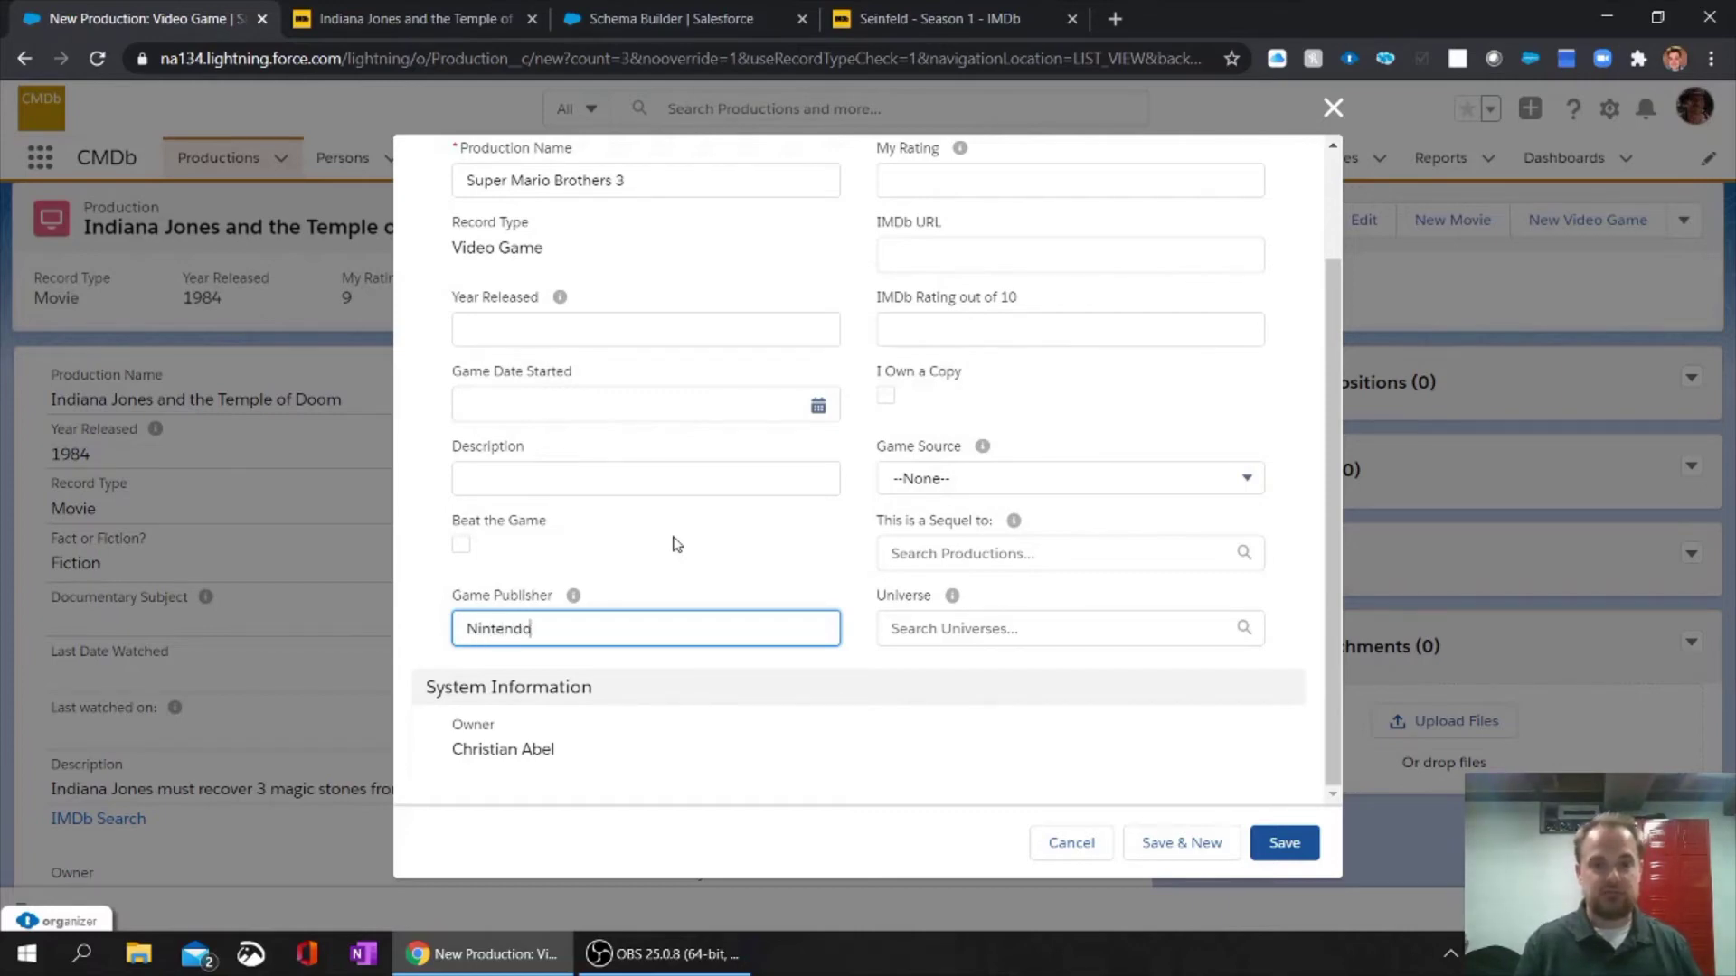
left_click(676, 544)
scroll(717, 542, "up", 3)
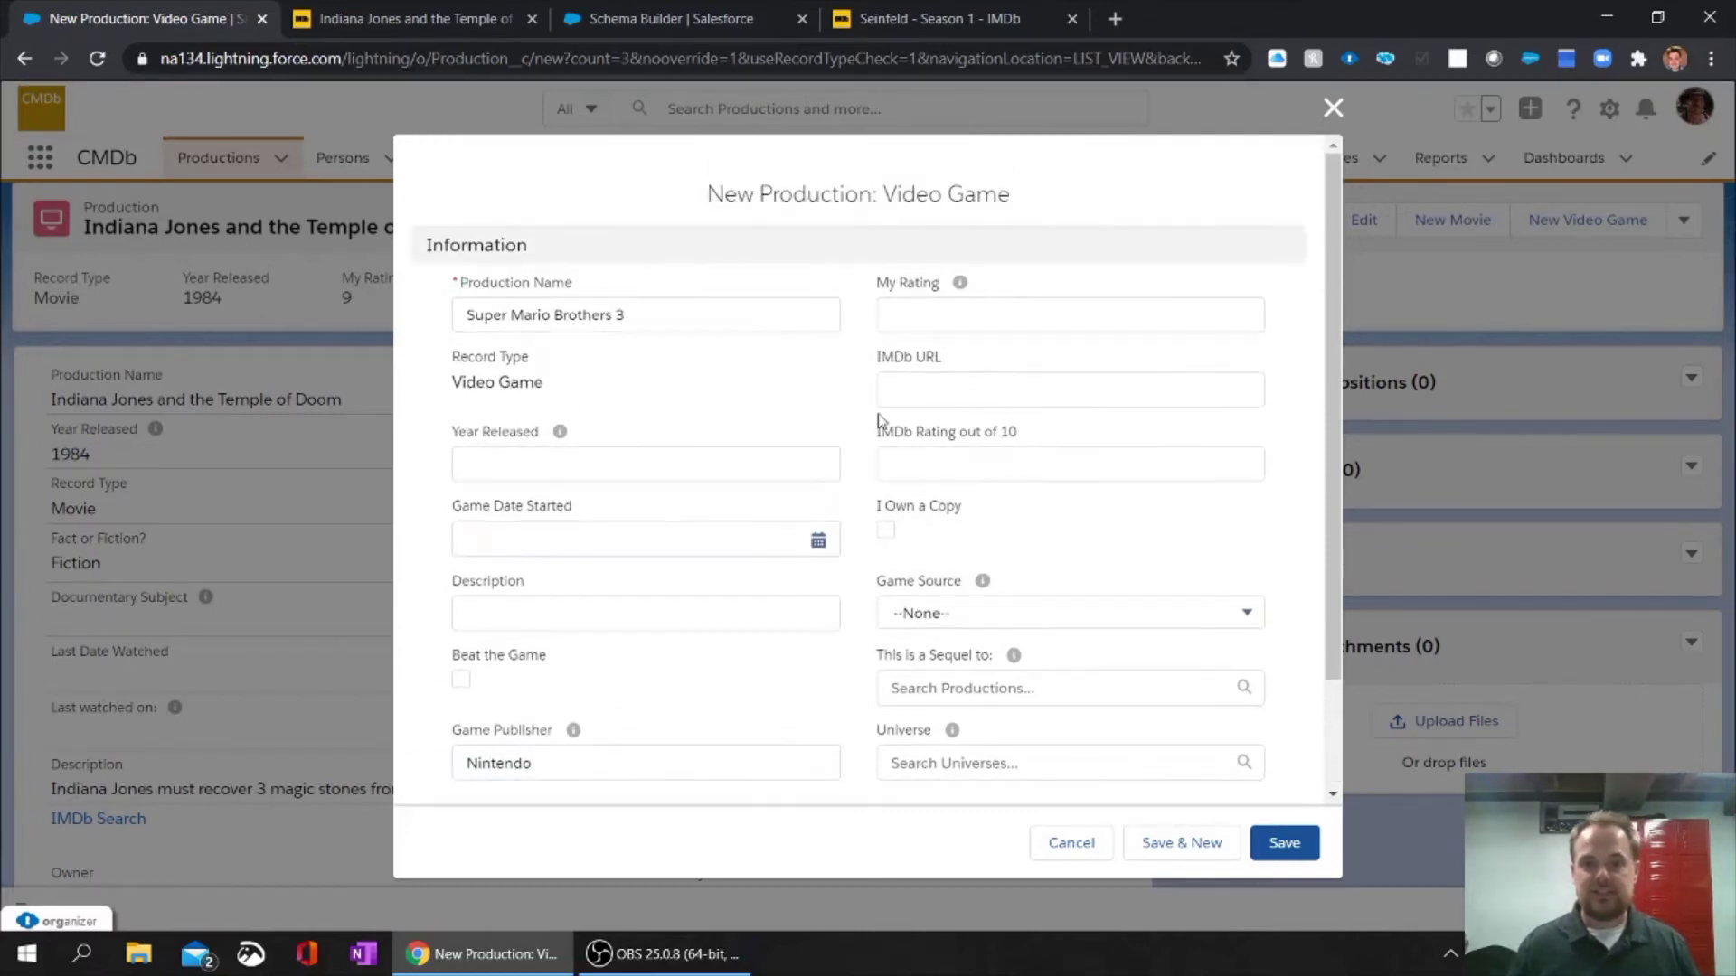
left_click(930, 306)
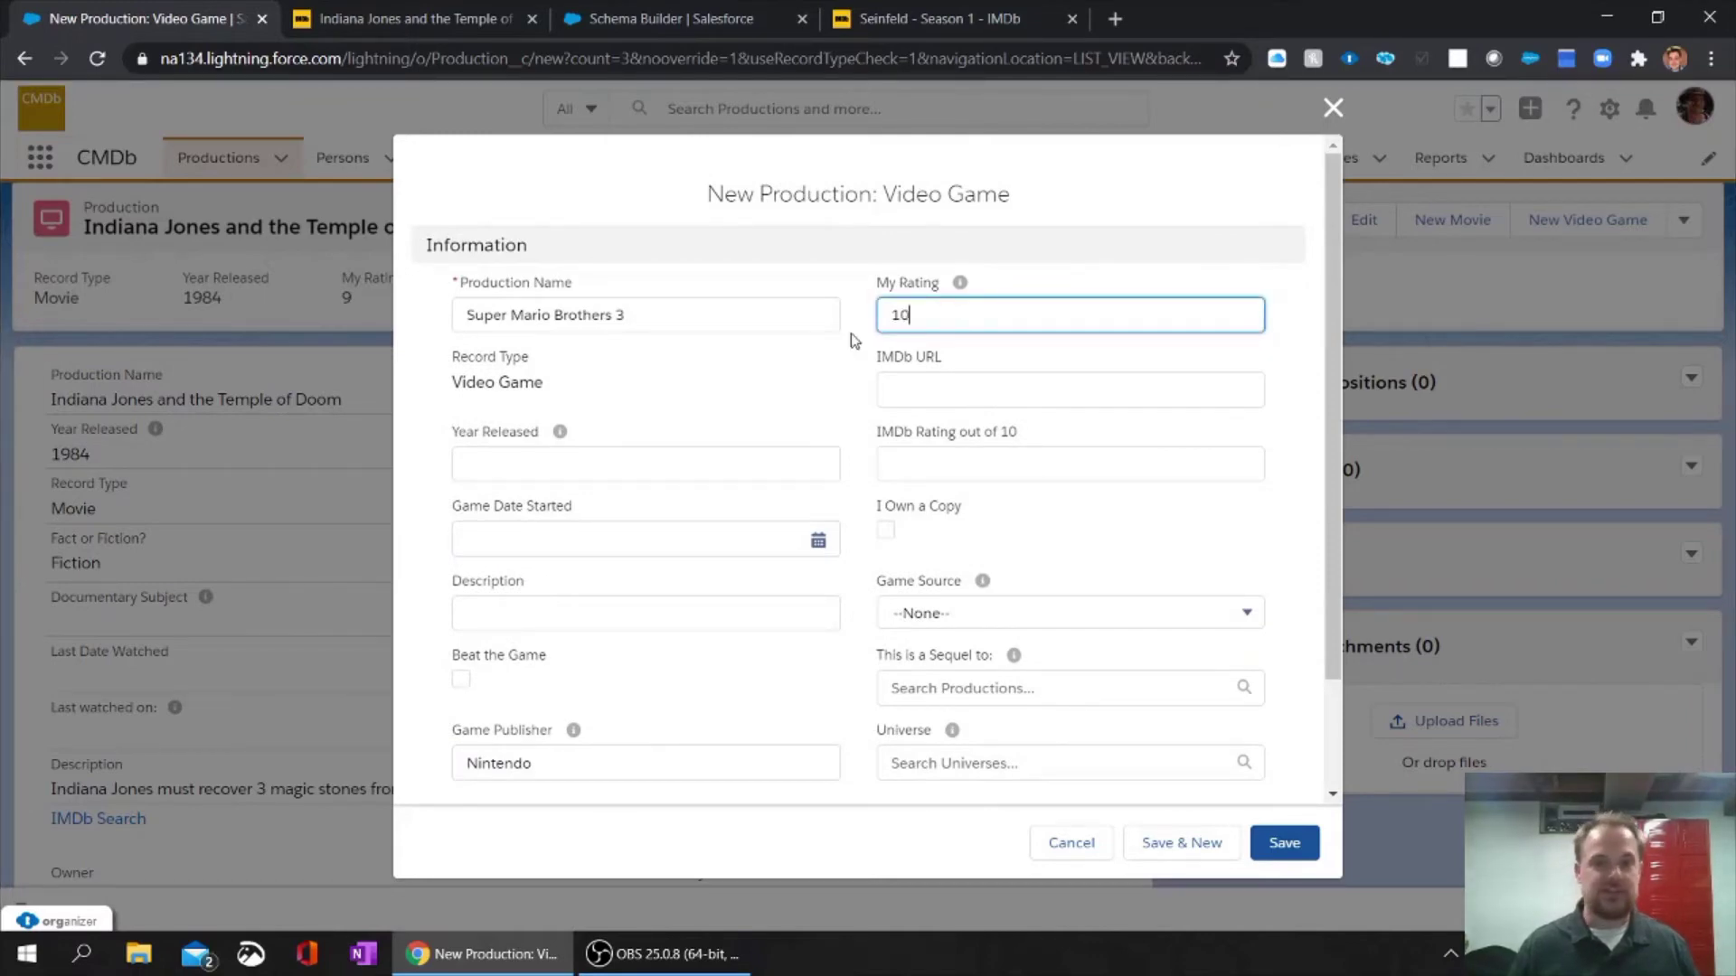
left_click(805, 374)
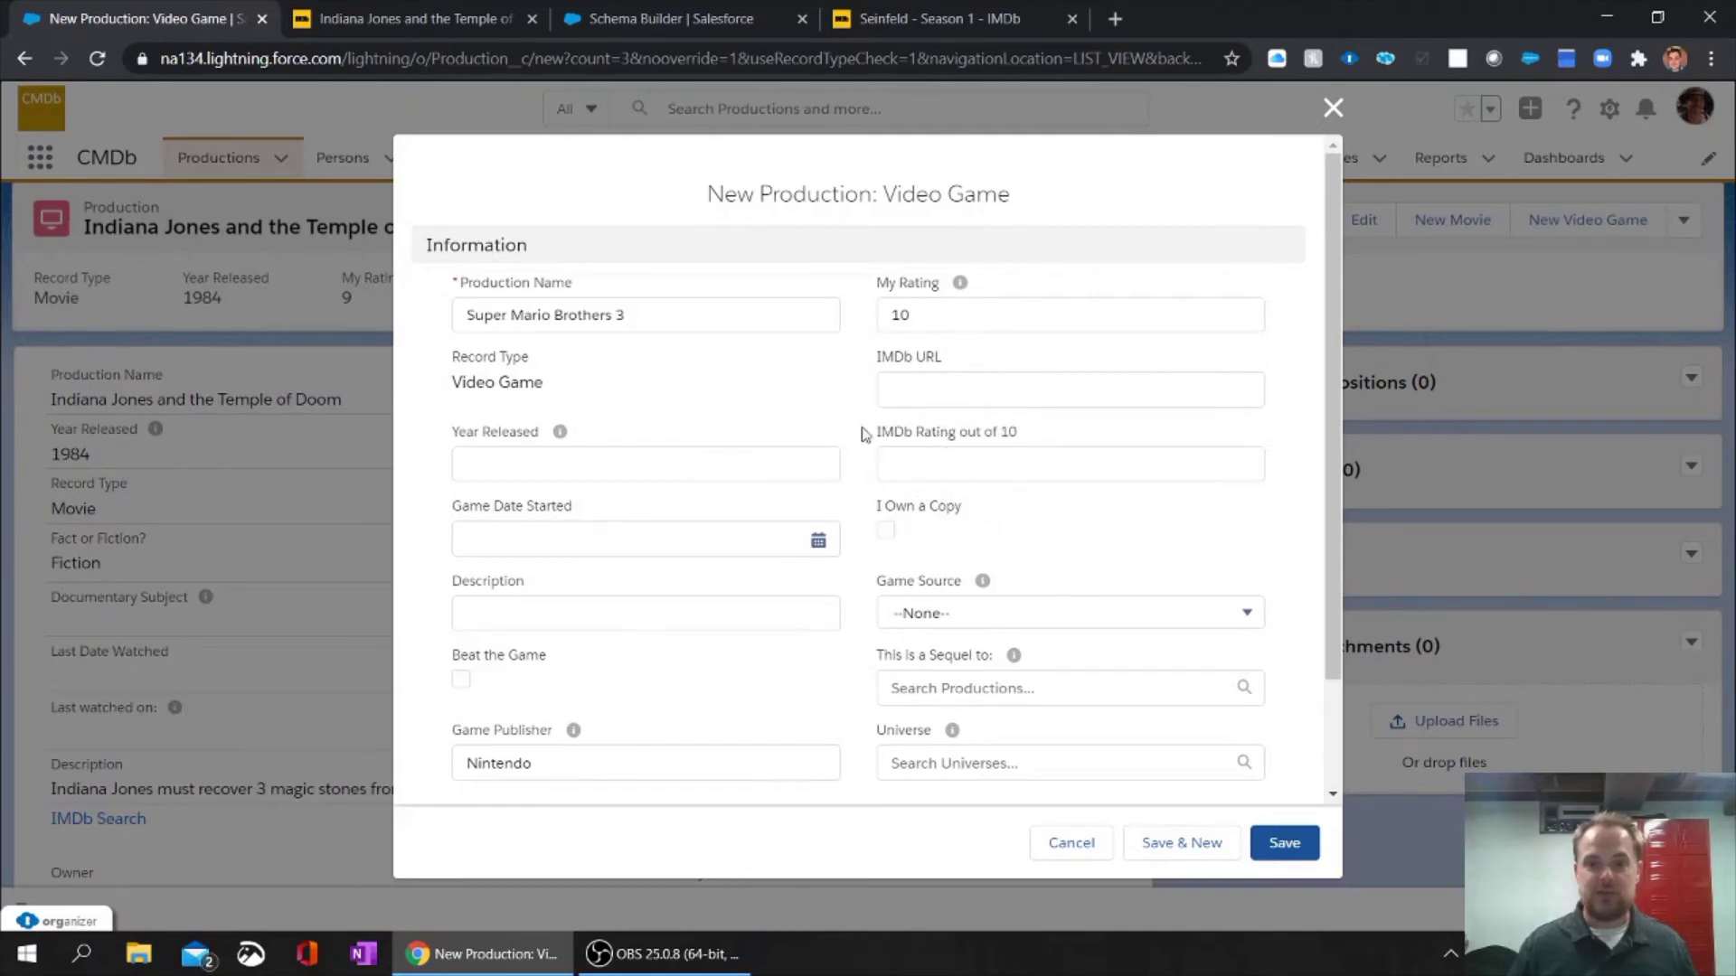
Mark the game as I Own a Copy and set its Game Source to Nintendo Store.
scroll(850, 416, "down", 2)
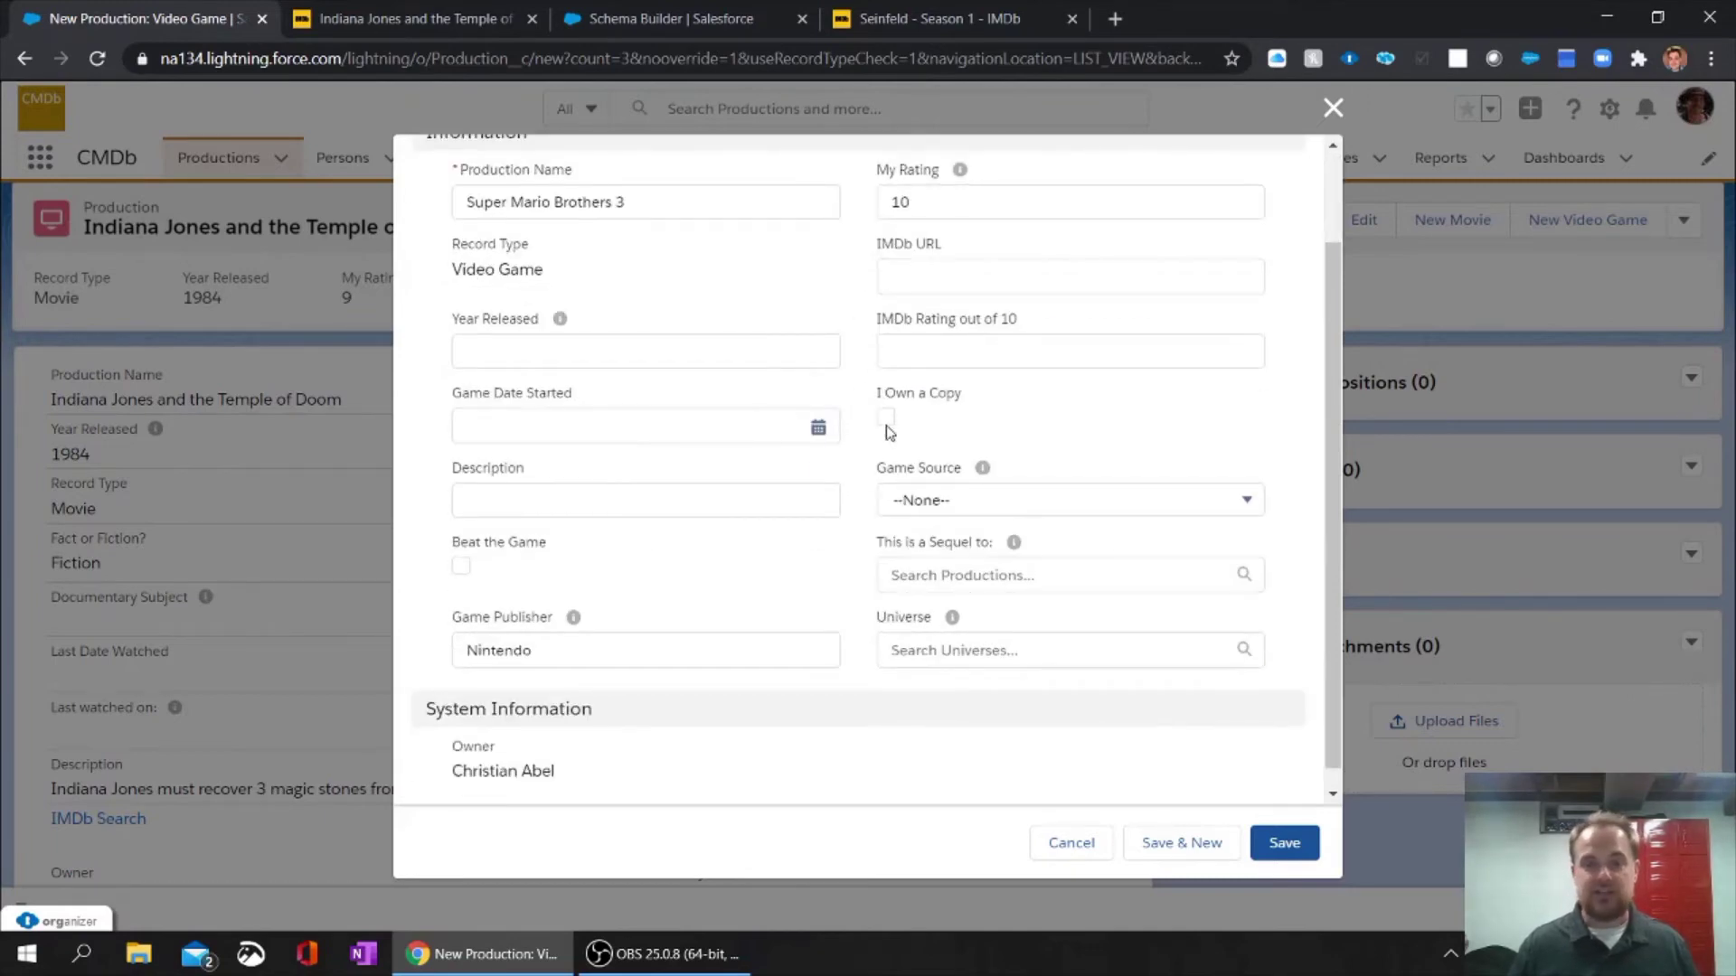
left_click(886, 421)
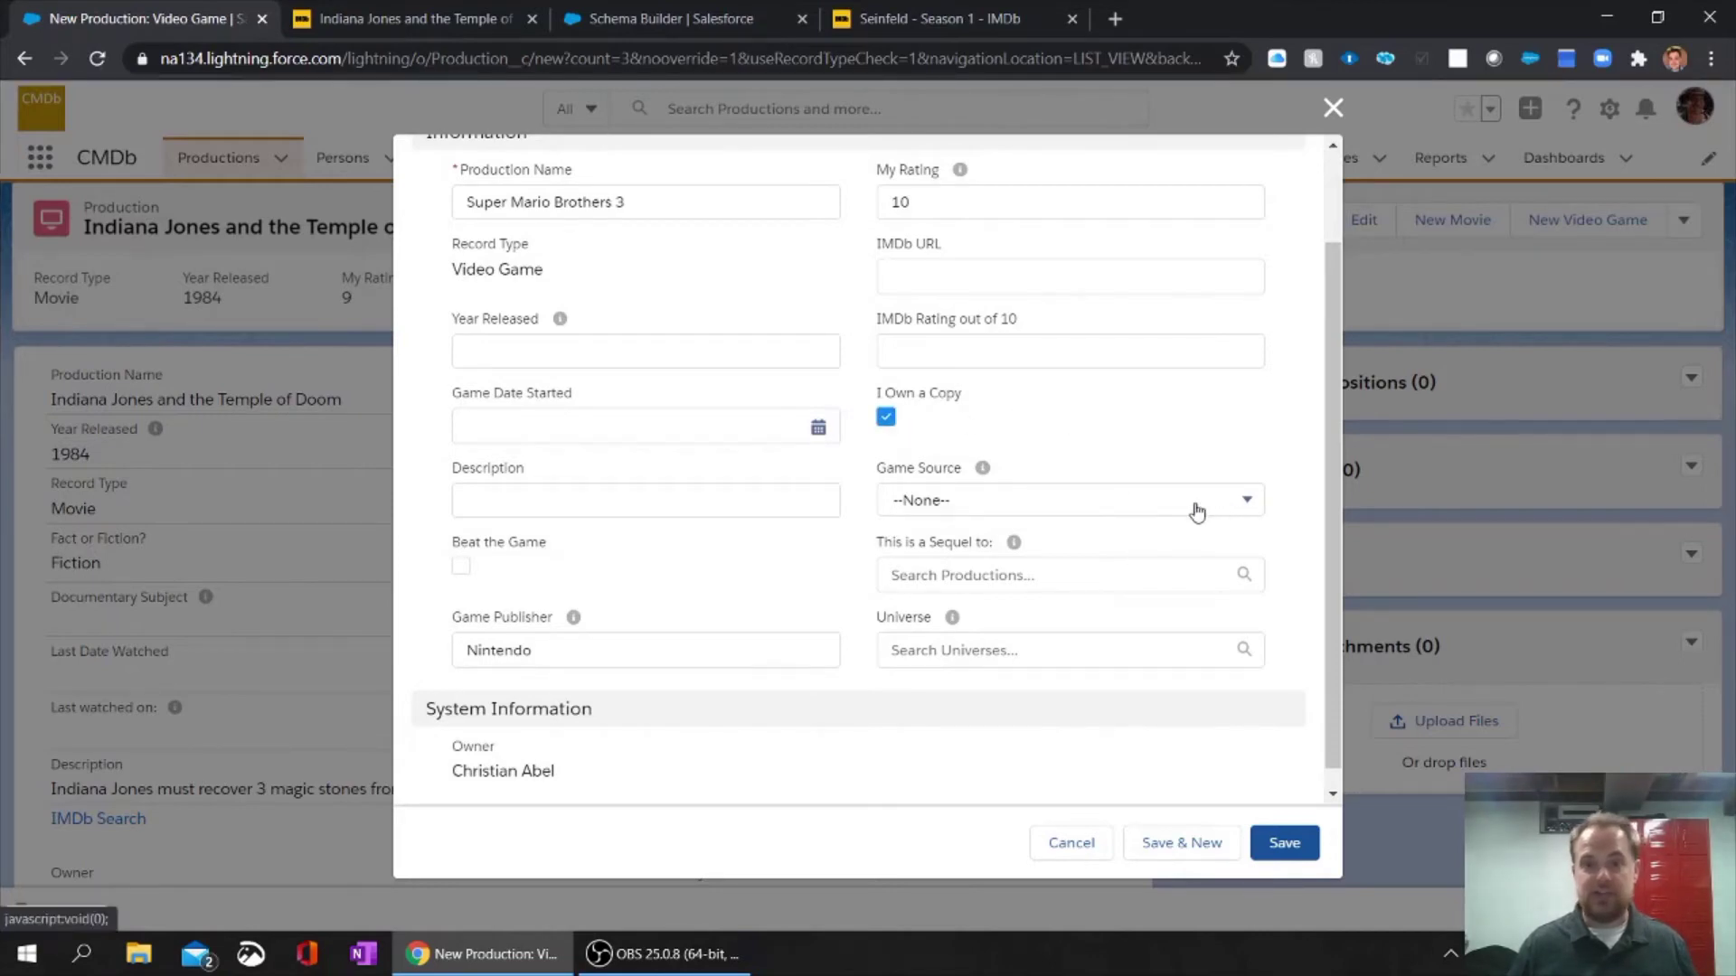
left_click(924, 483)
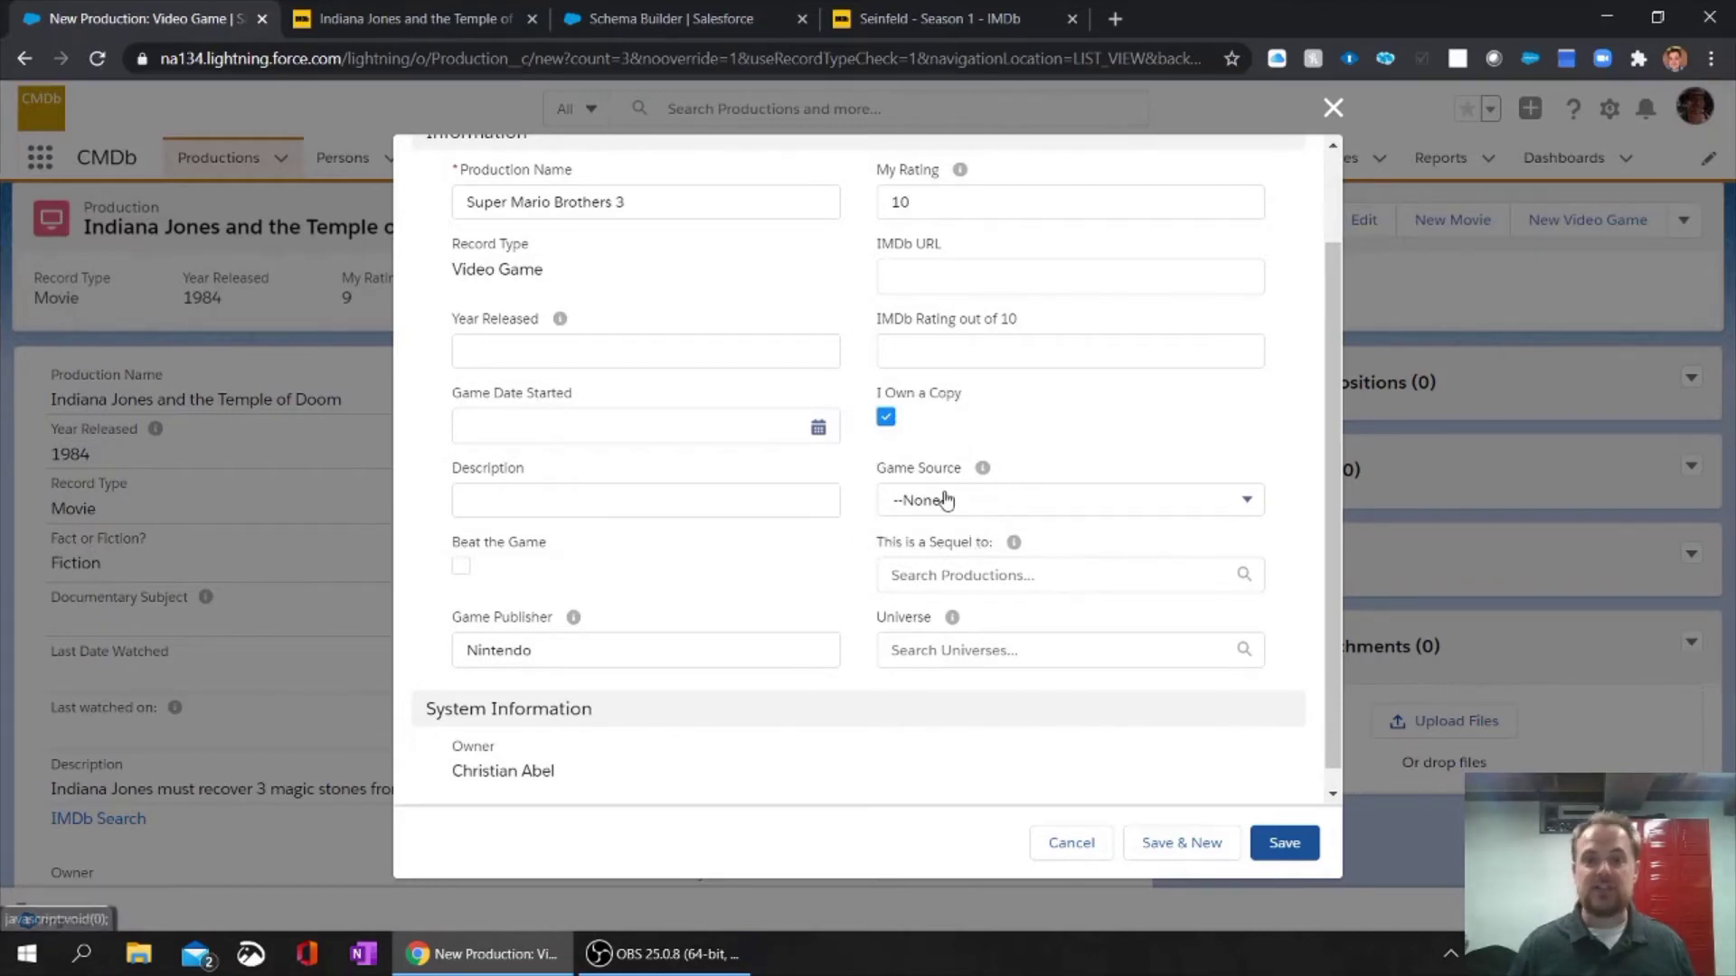
left_click(995, 508)
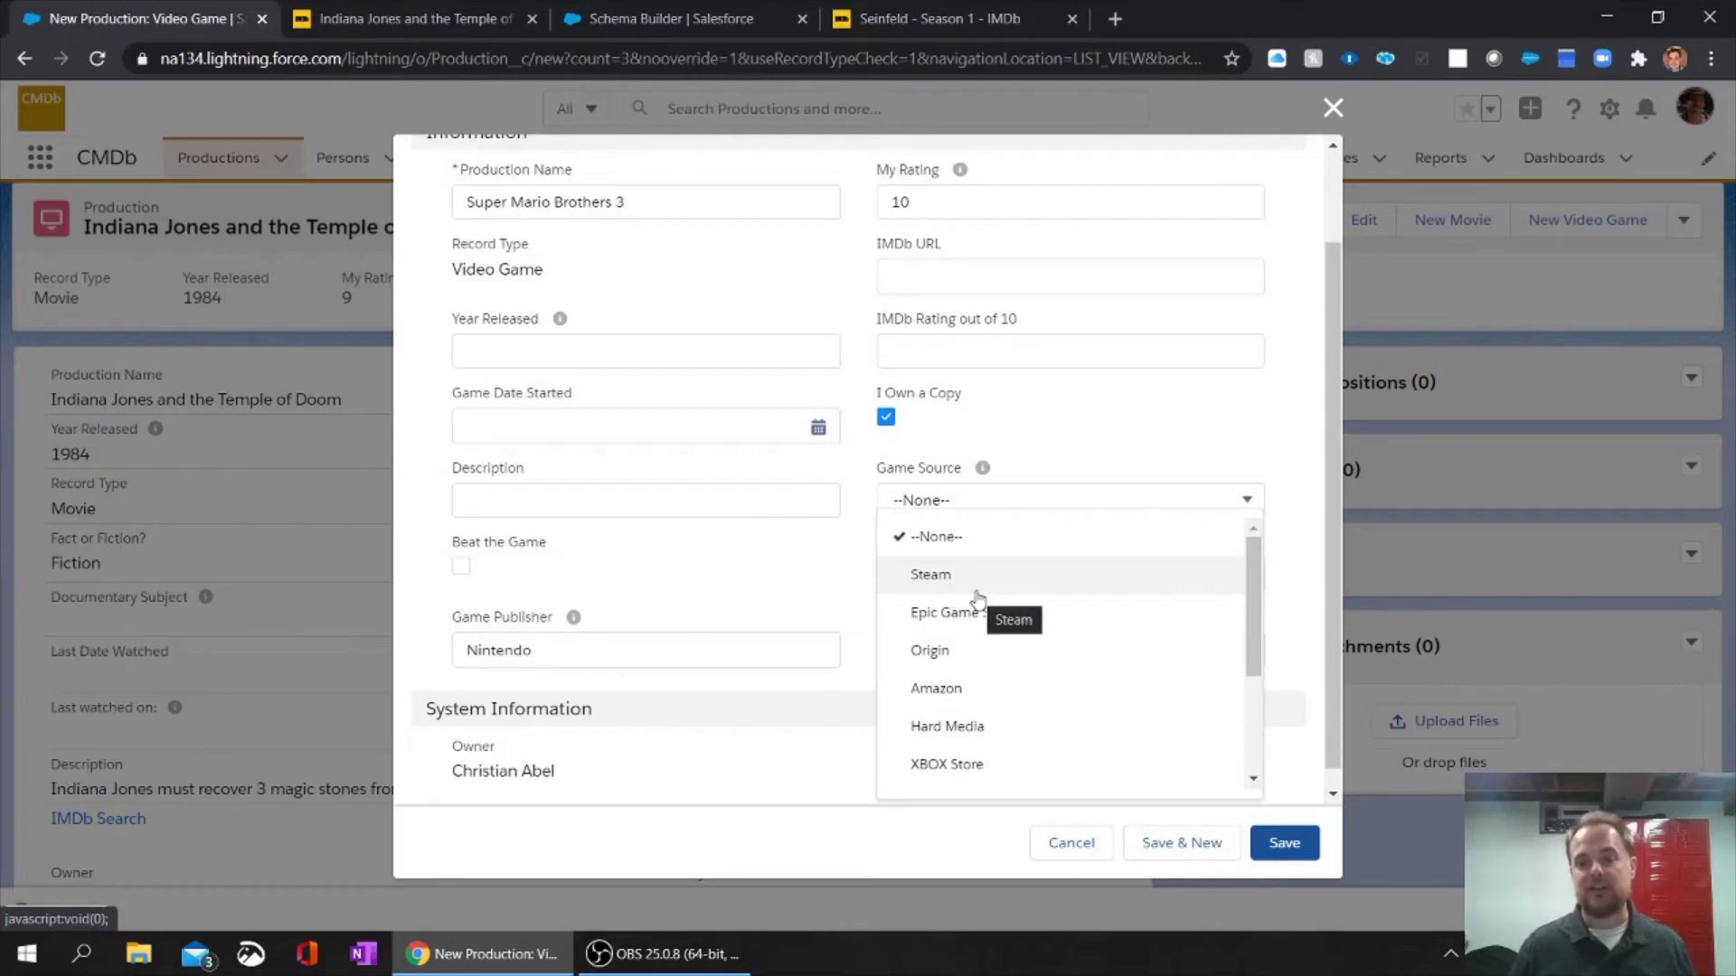
scroll(975, 600, "down", 2)
scroll(976, 605, "up", 2)
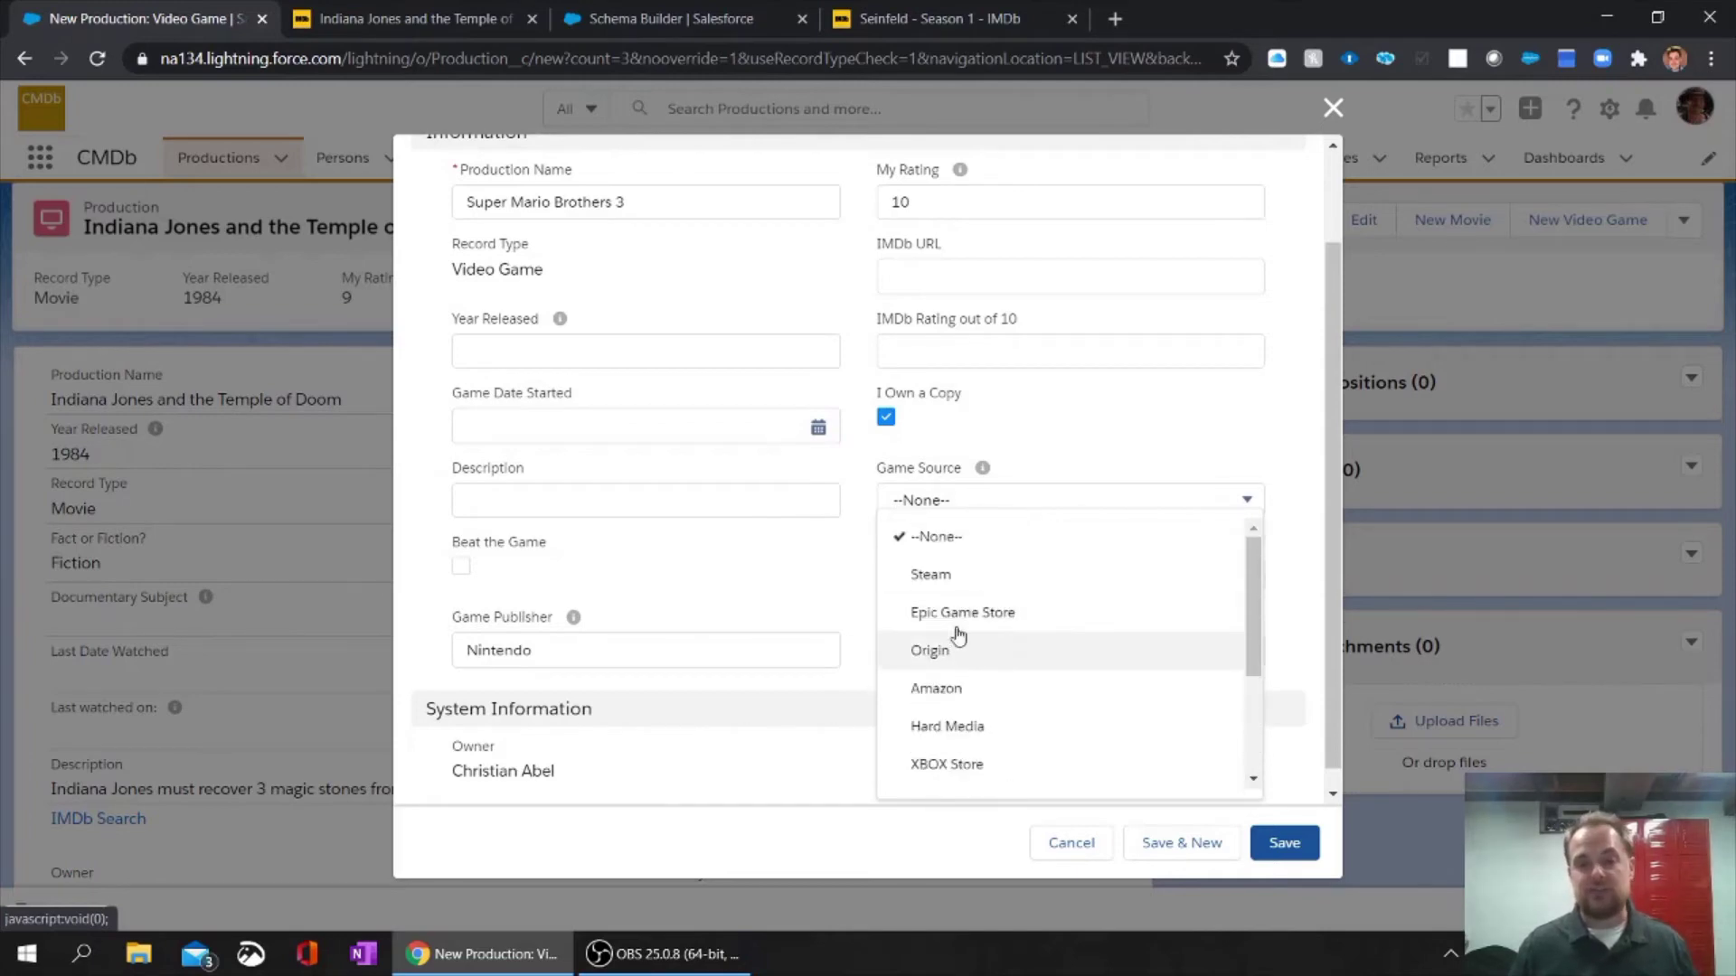
scroll(984, 647, "down", 2)
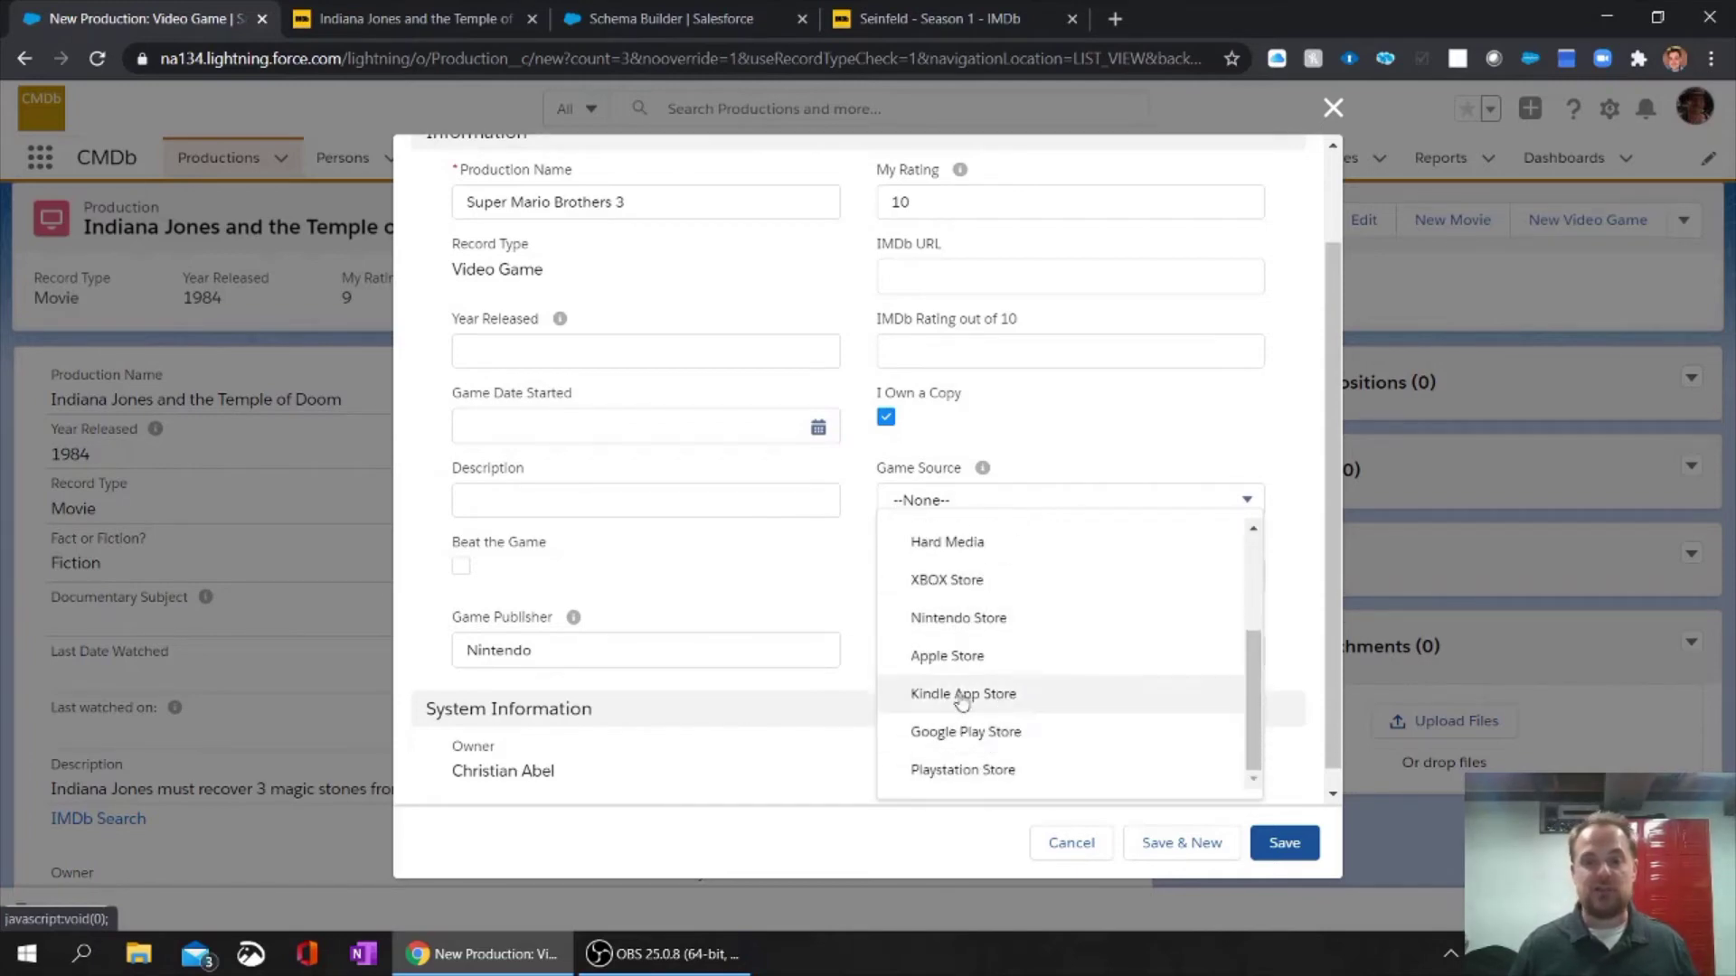
scroll(995, 638, "up", 2)
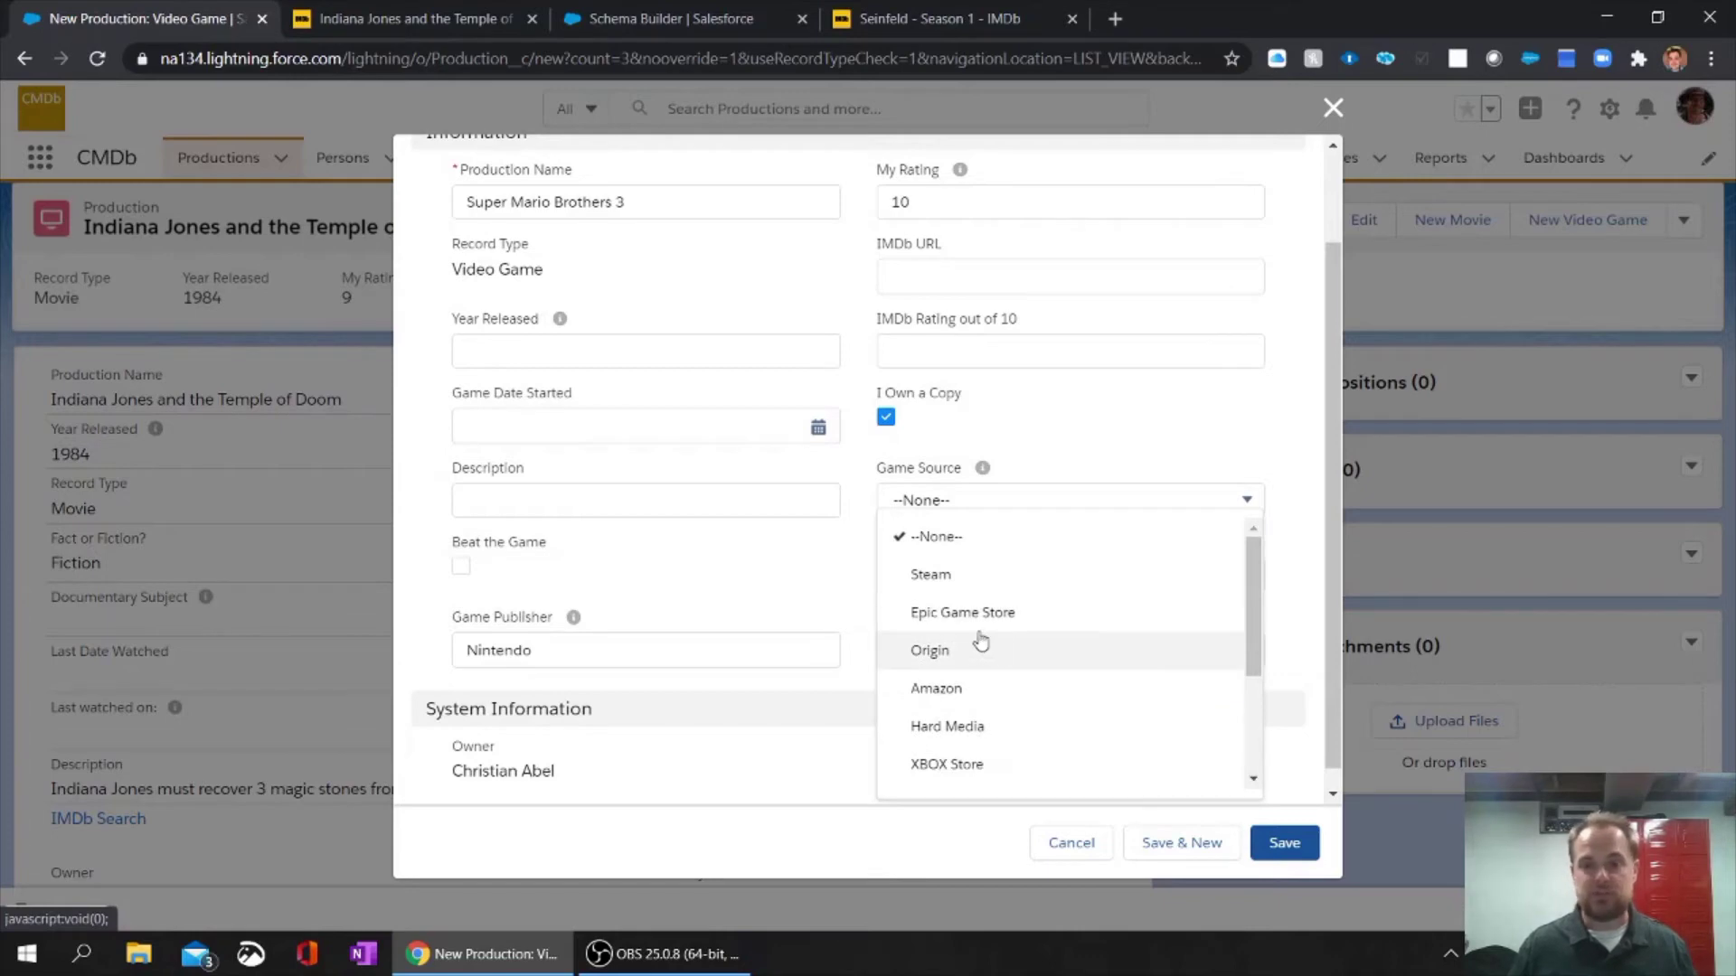
scroll(980, 640, "down", 2)
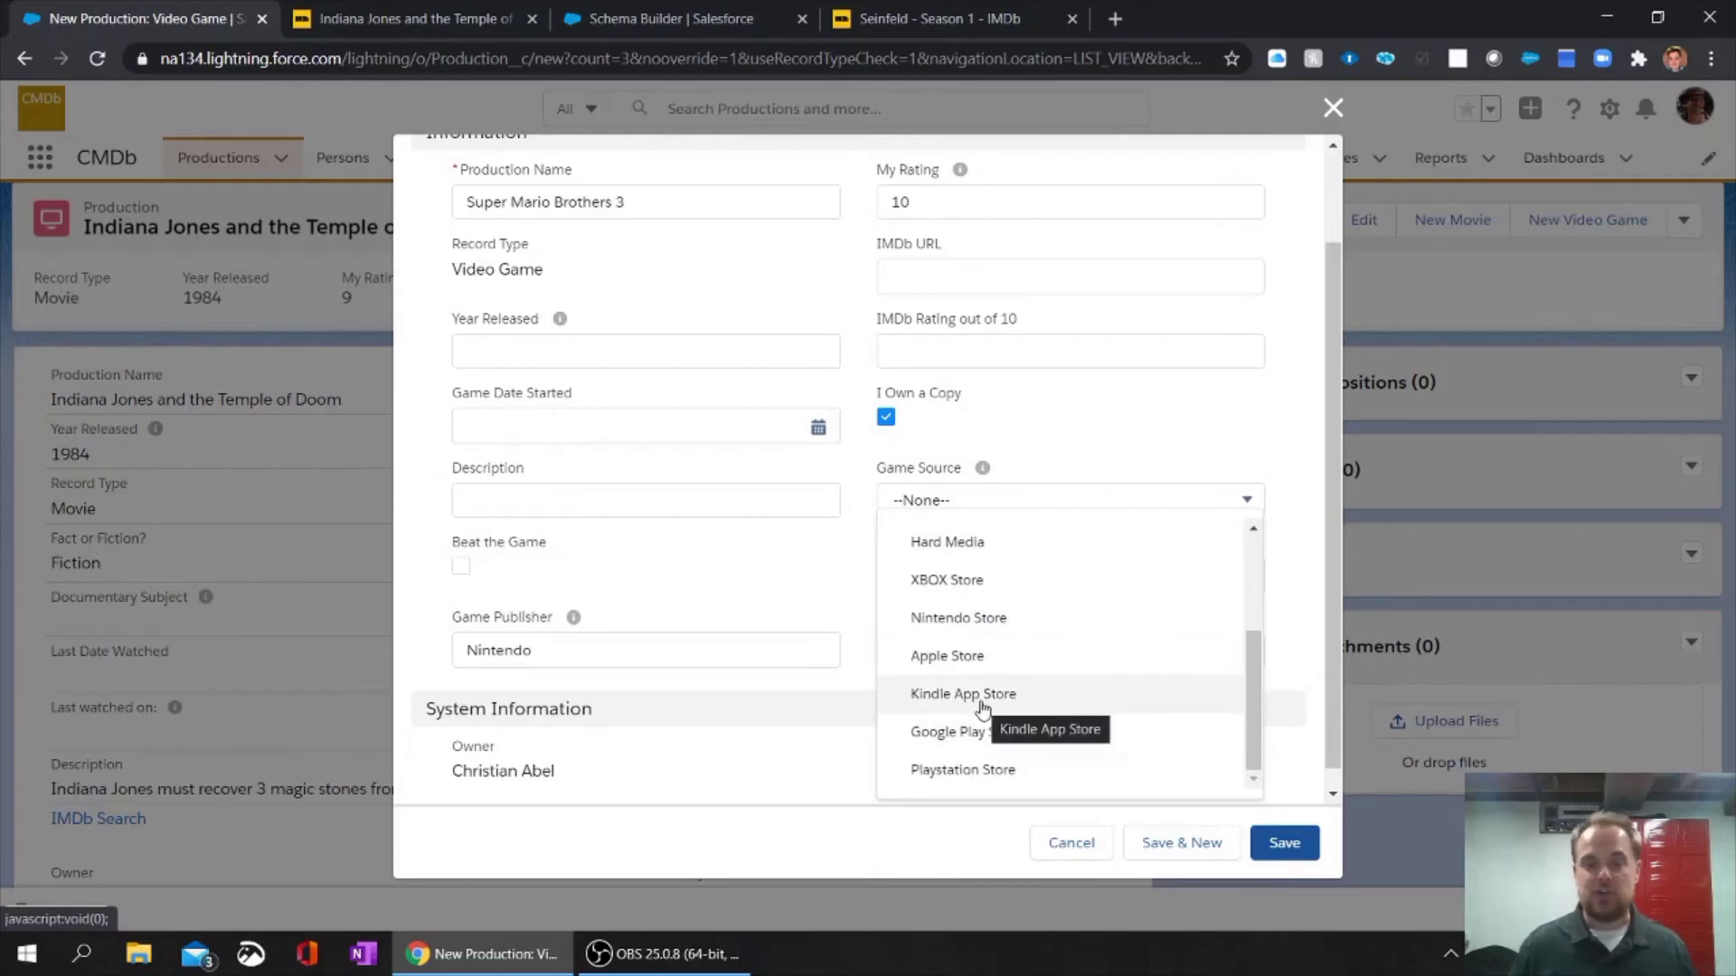
left_click(975, 771)
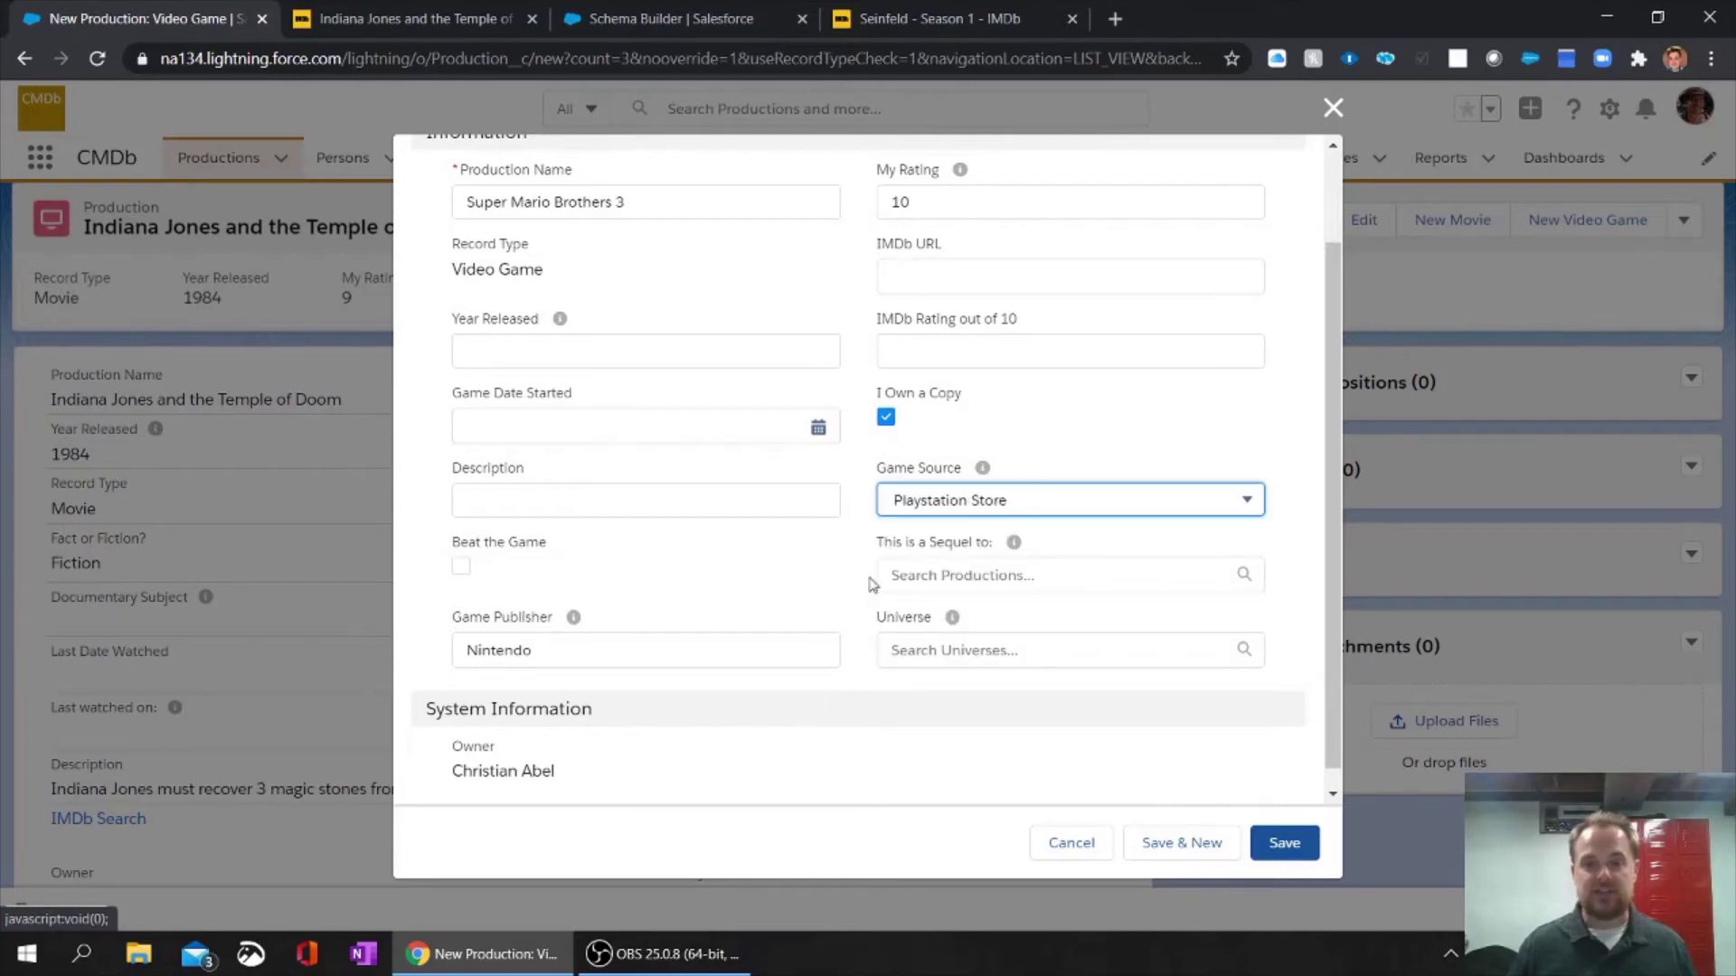
left_click(991, 512)
scroll(975, 721, "down", 2)
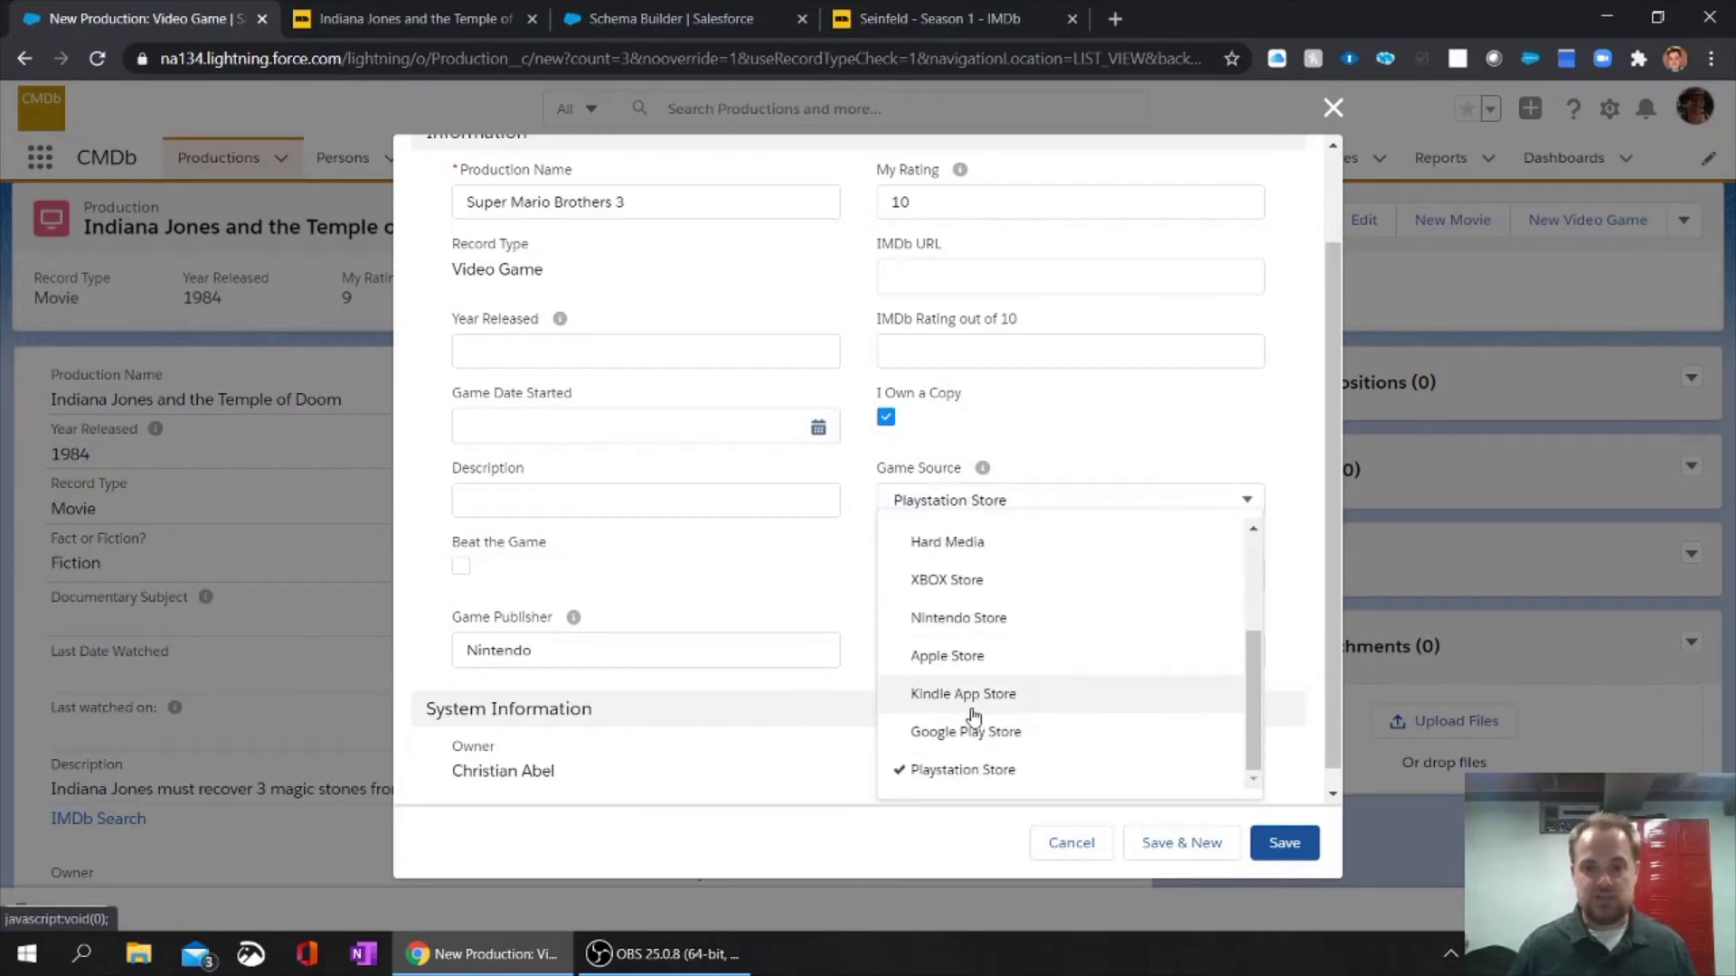
left_click(986, 617)
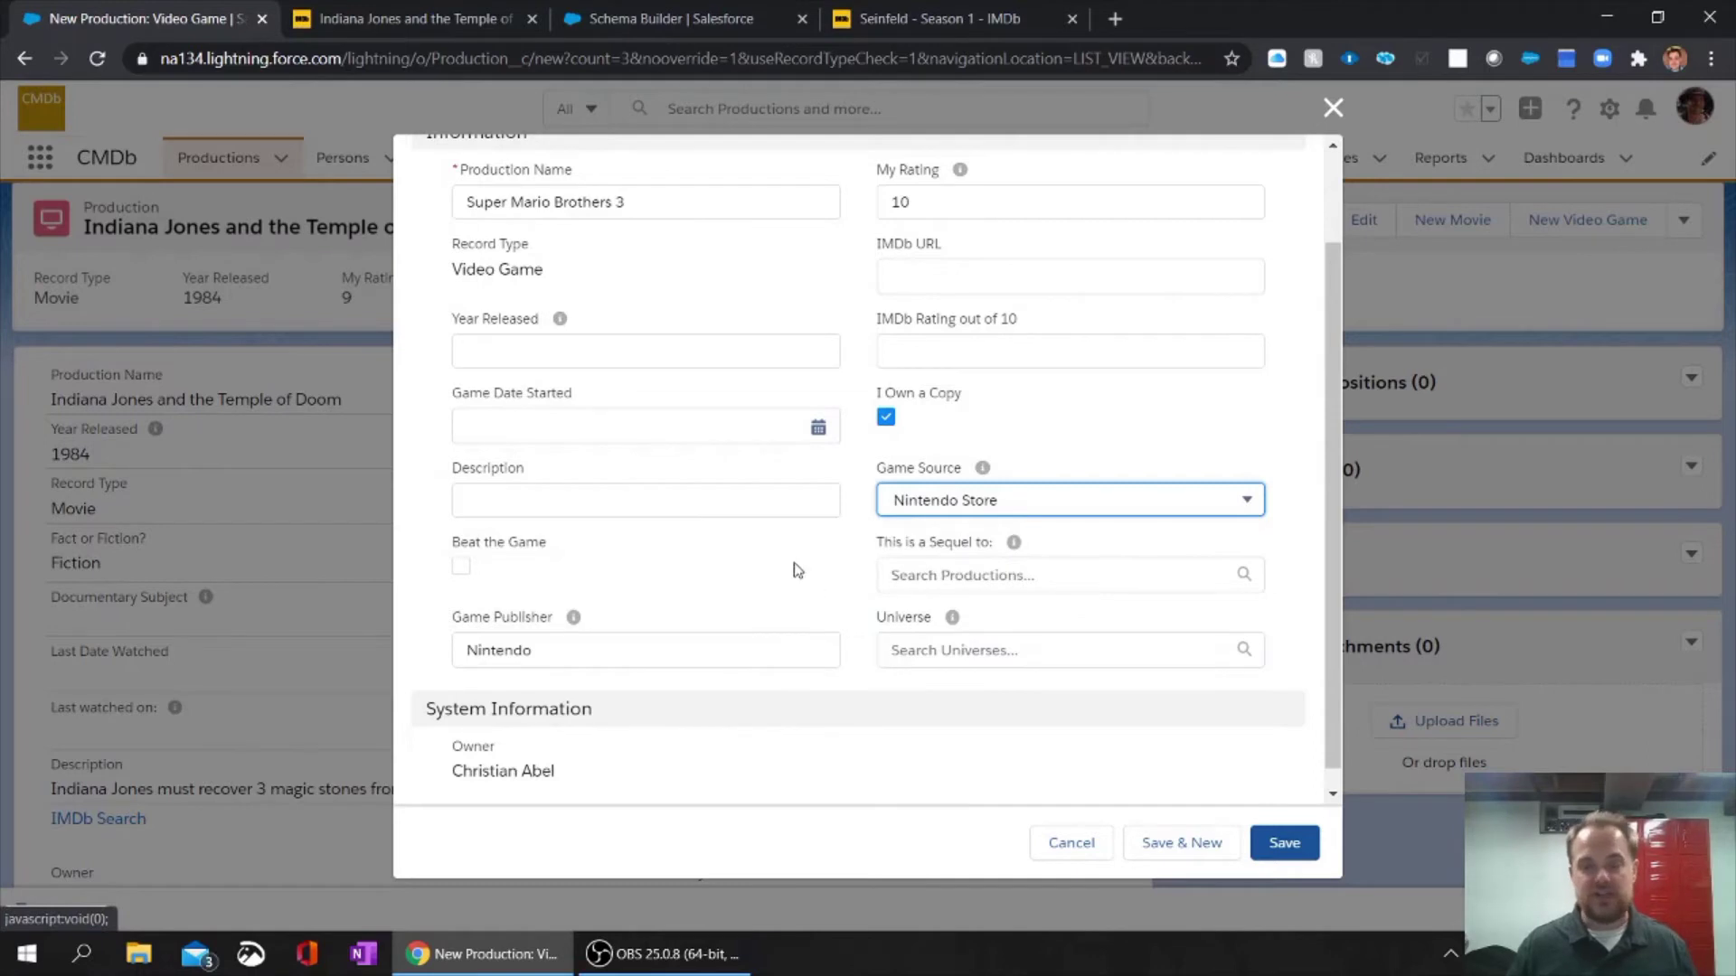
left_click(866, 562)
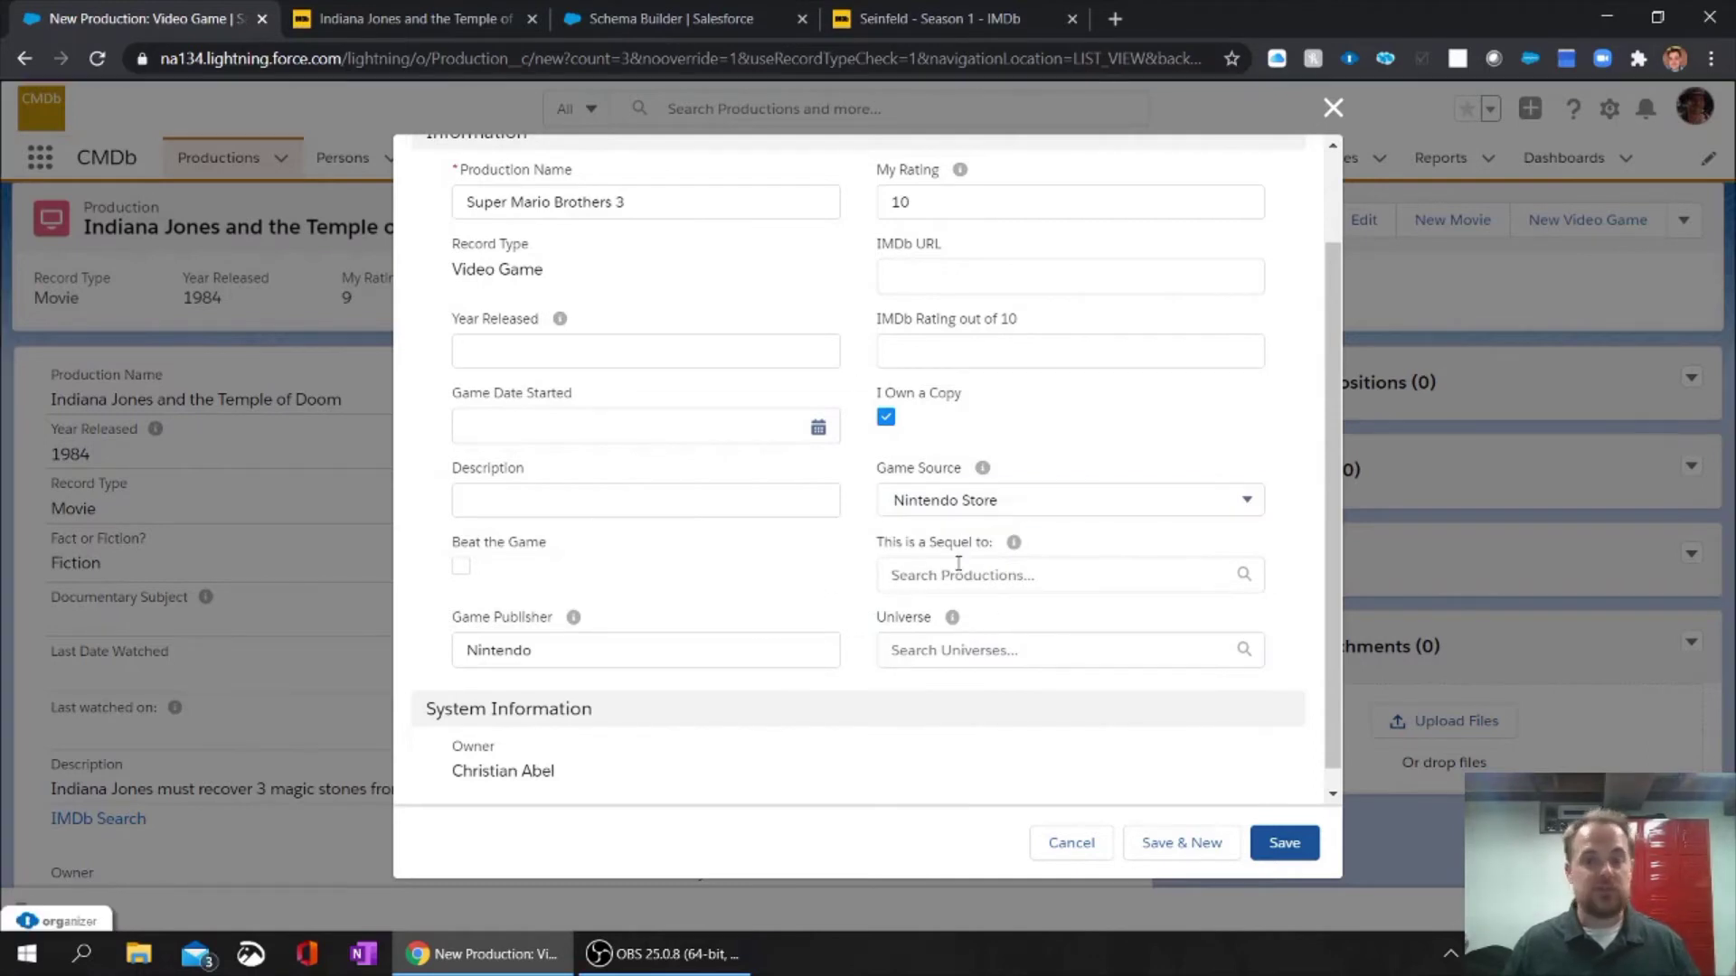
Make the game a sequel to Super Mario Bros. 2, assign it to the Mario Brothers universe, and save the record.
left_click(1015, 580)
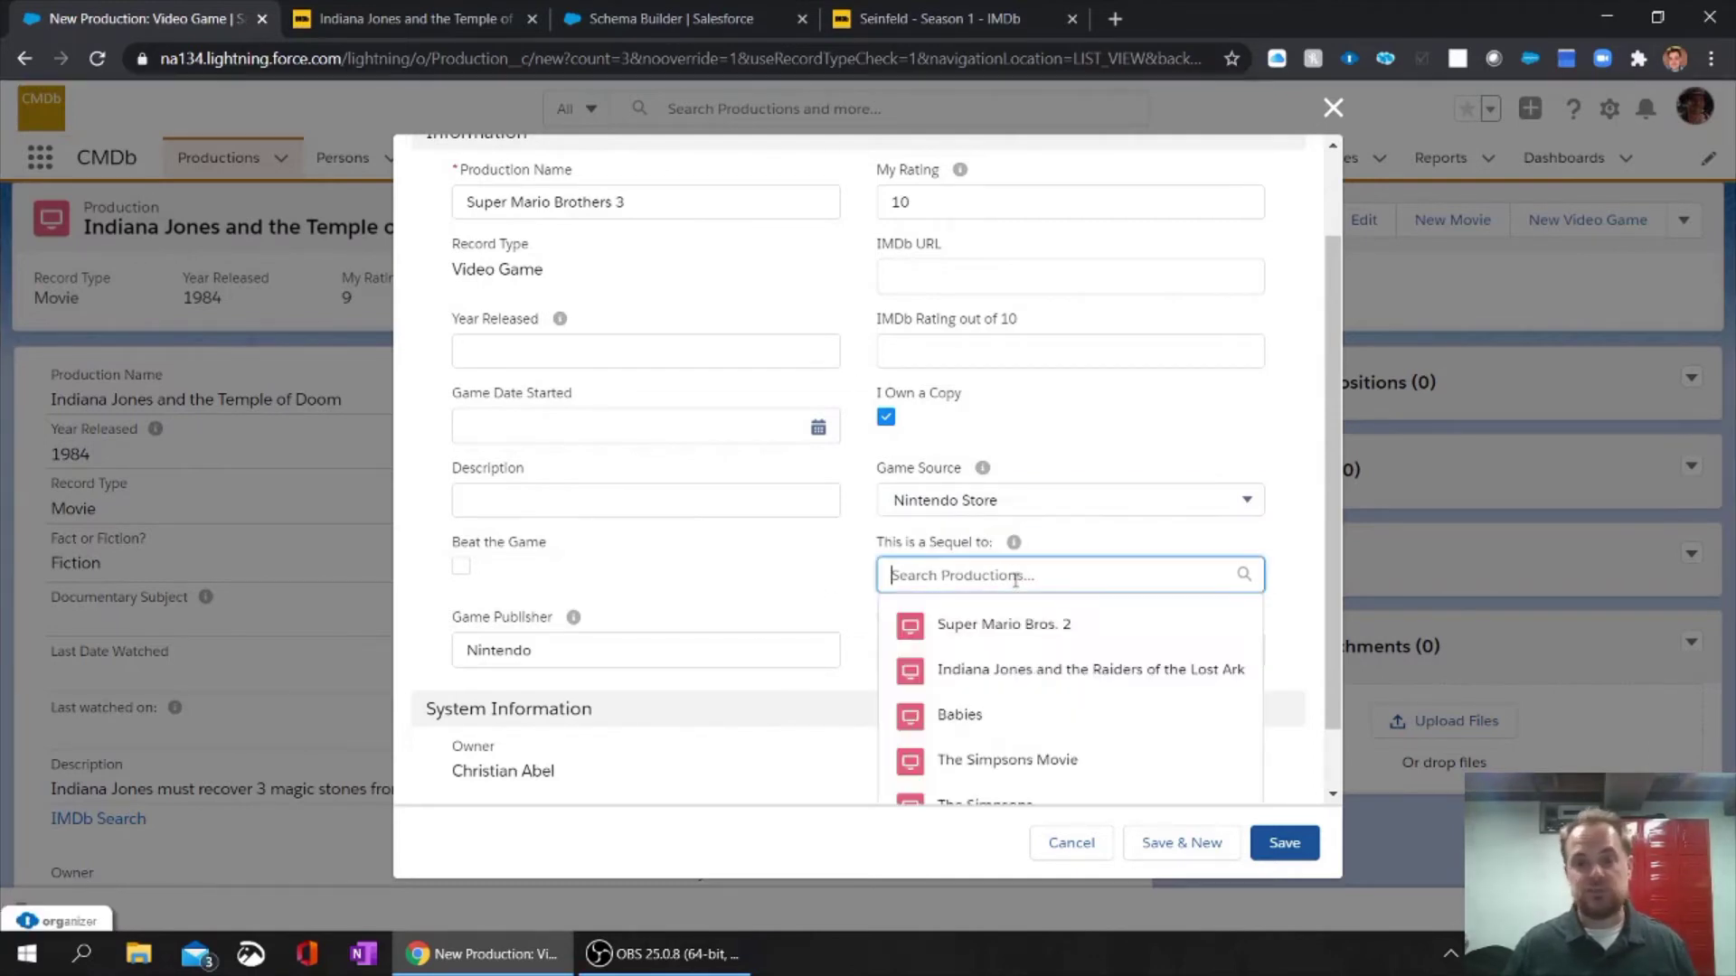
left_click(984, 630)
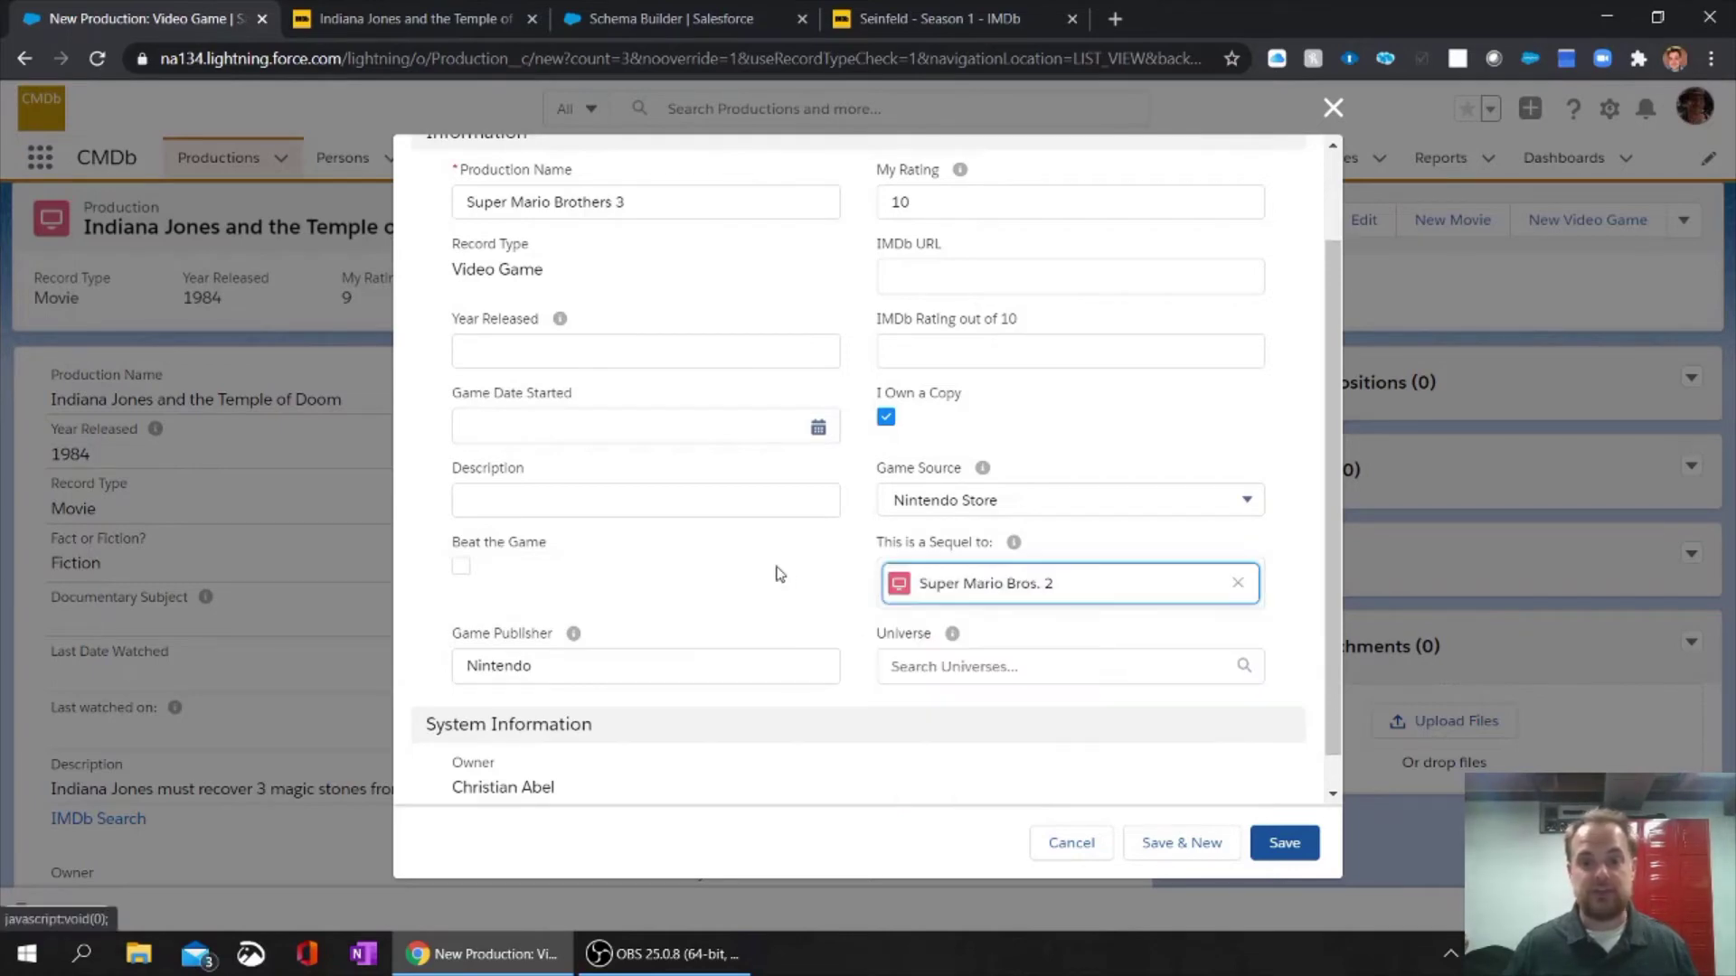
left_click(800, 562)
scroll(815, 571, "down", 1)
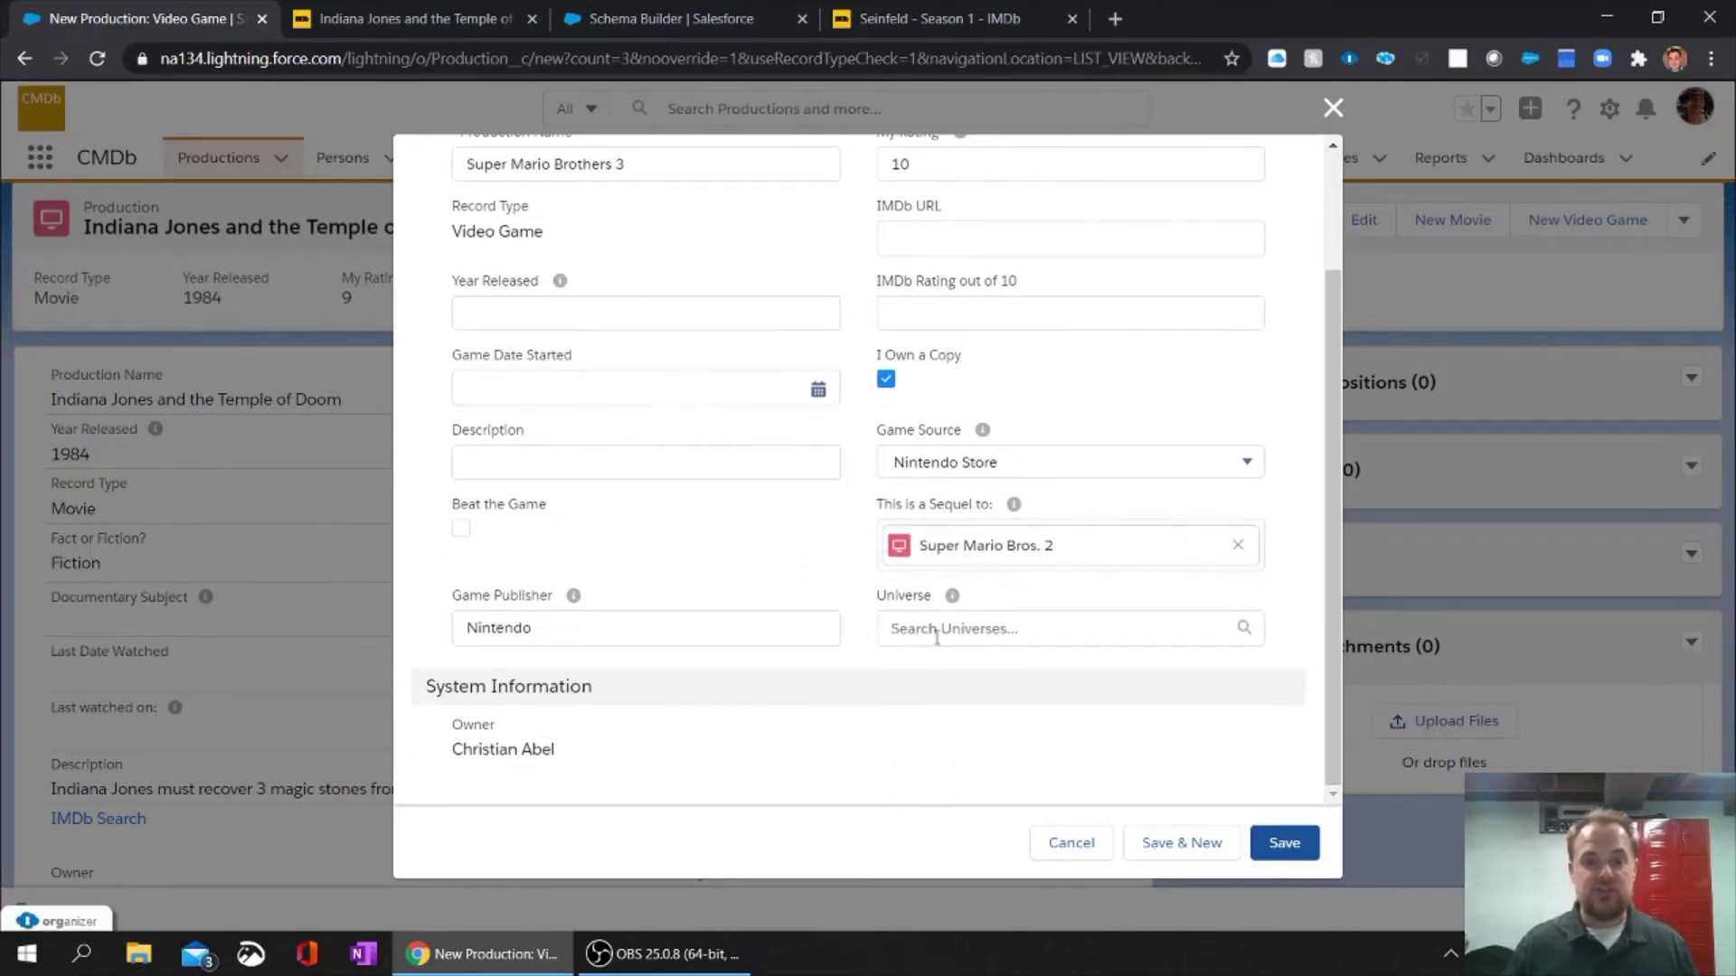
left_click(937, 634)
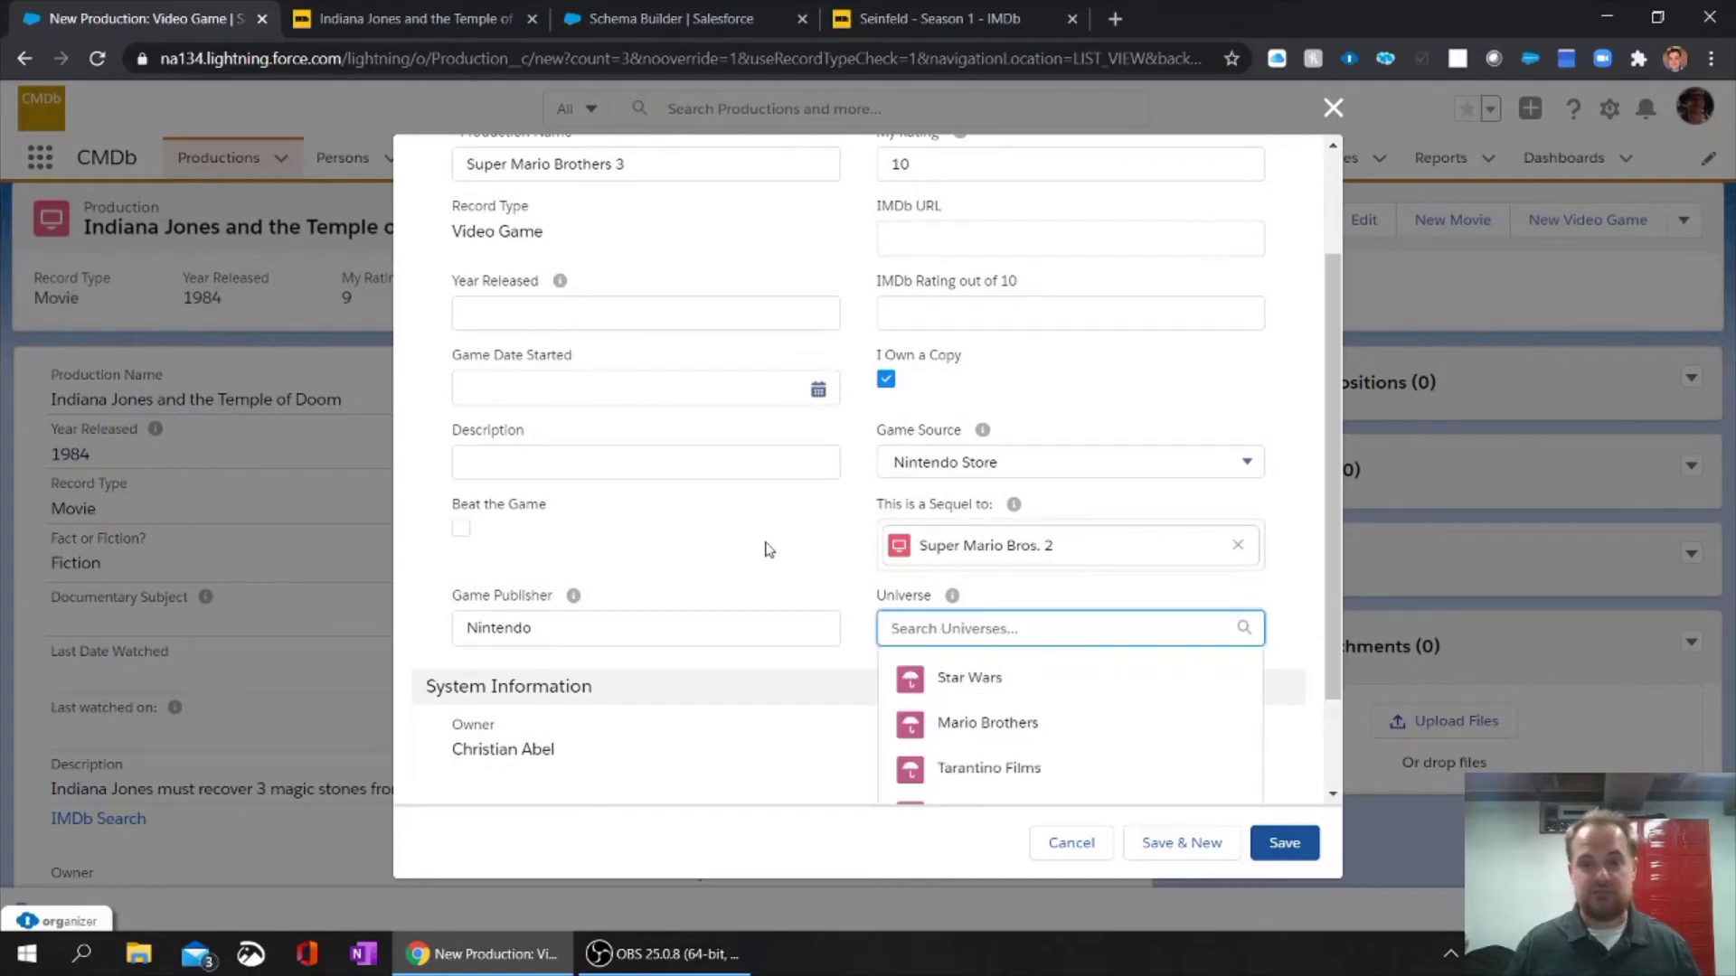
left_click(976, 728)
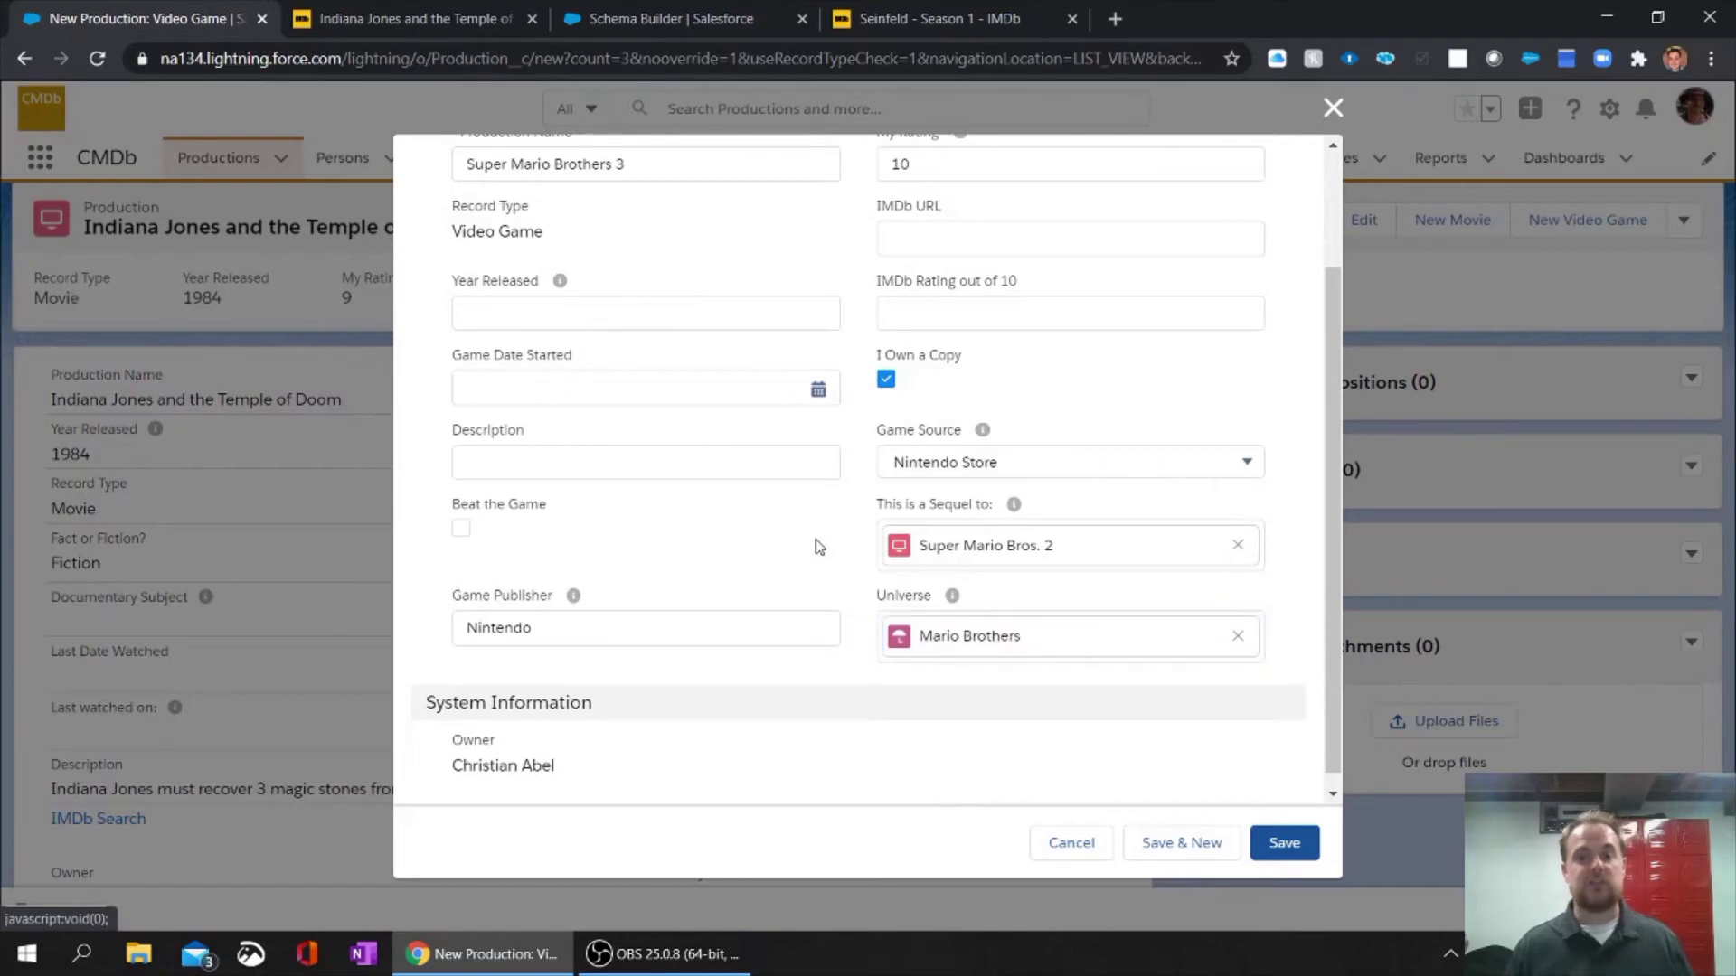
left_click(1282, 843)
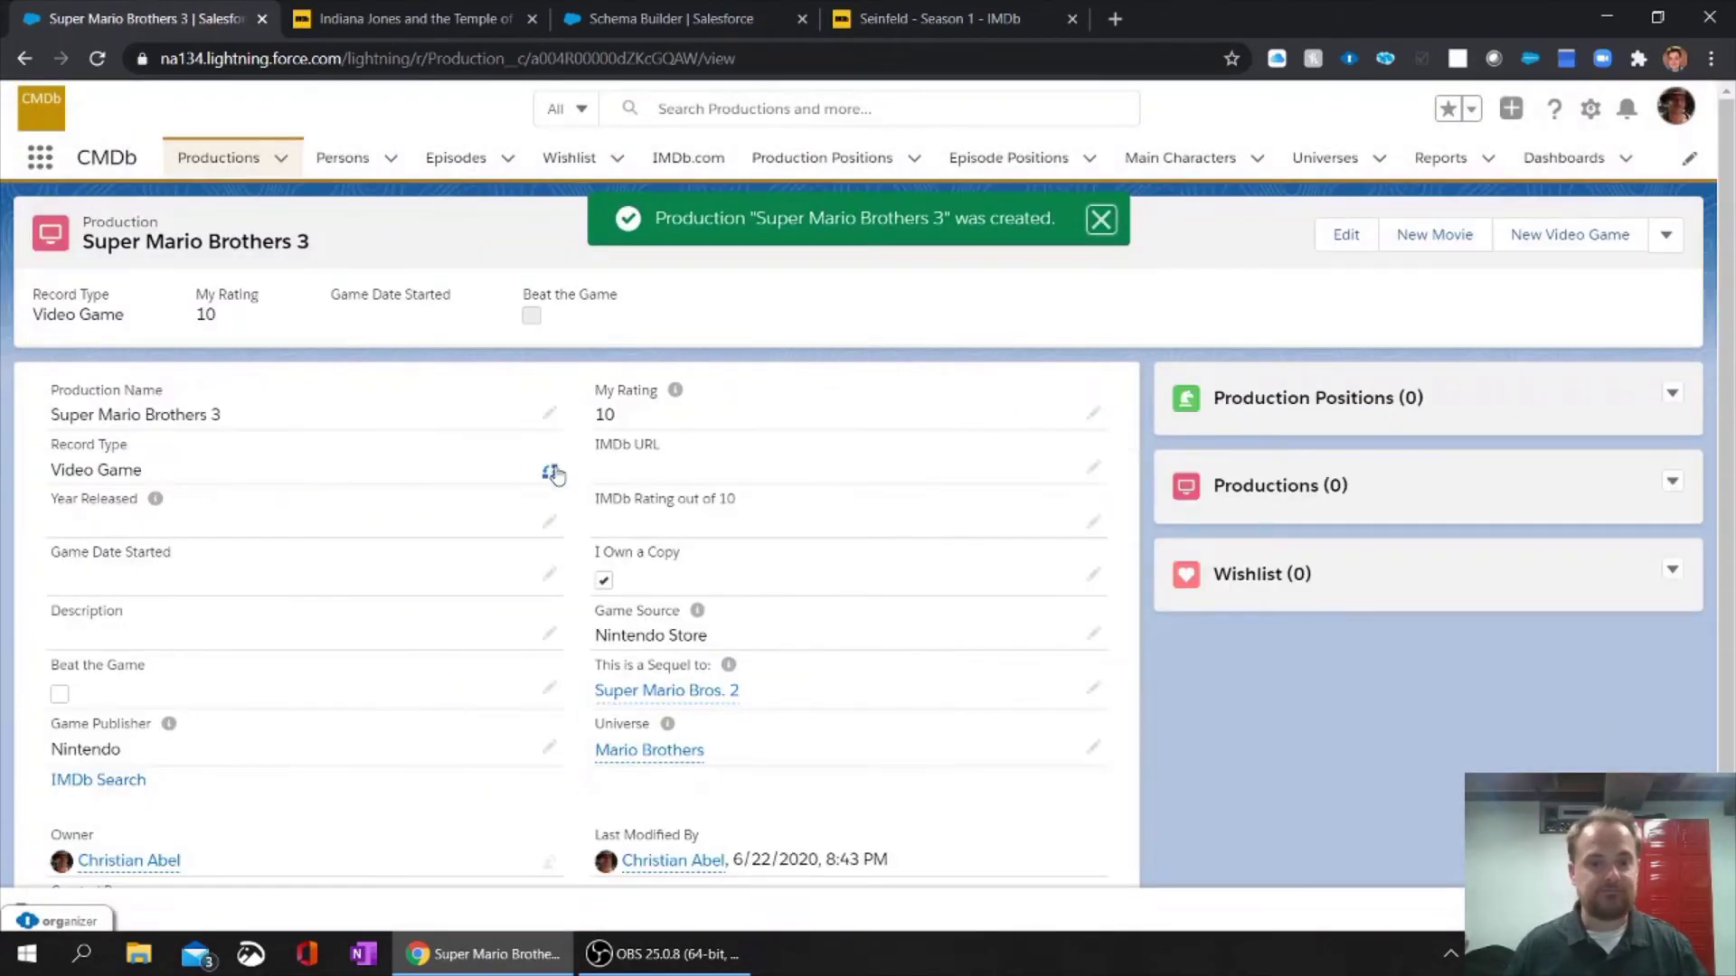
Check the new game's links by viewing the Mario Brothers universe and the related productions on the Super Mario Bros. 2 record.
scroll(516, 441, "down", 1)
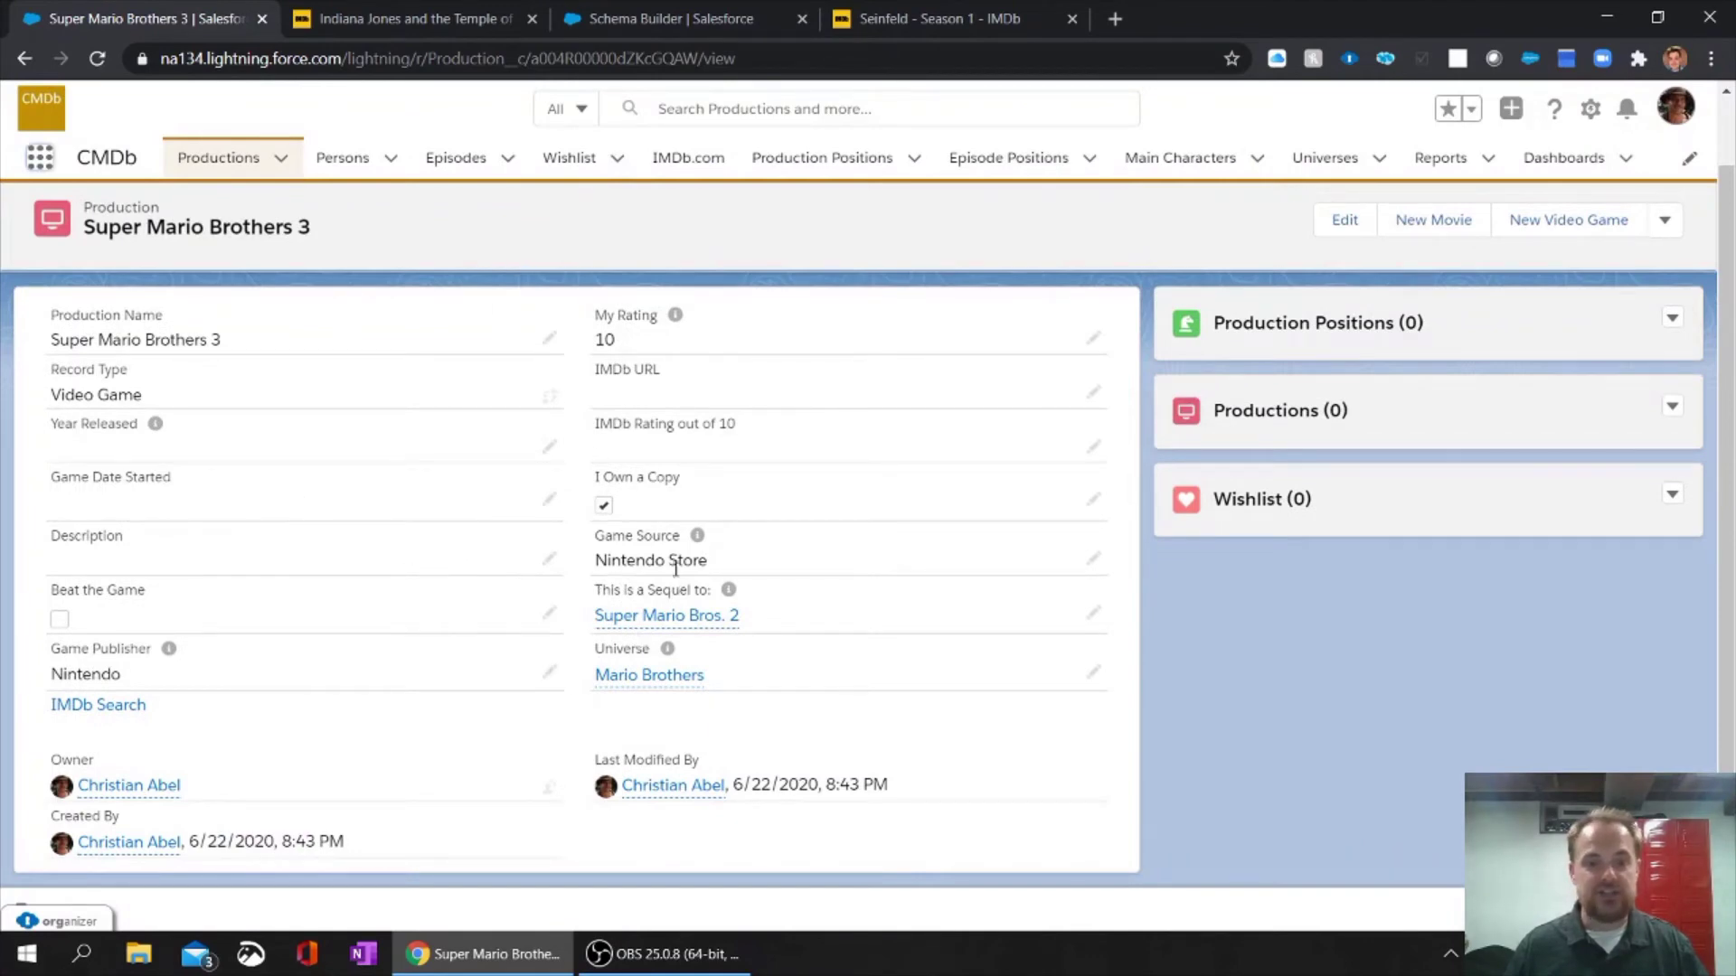
left_click(657, 682)
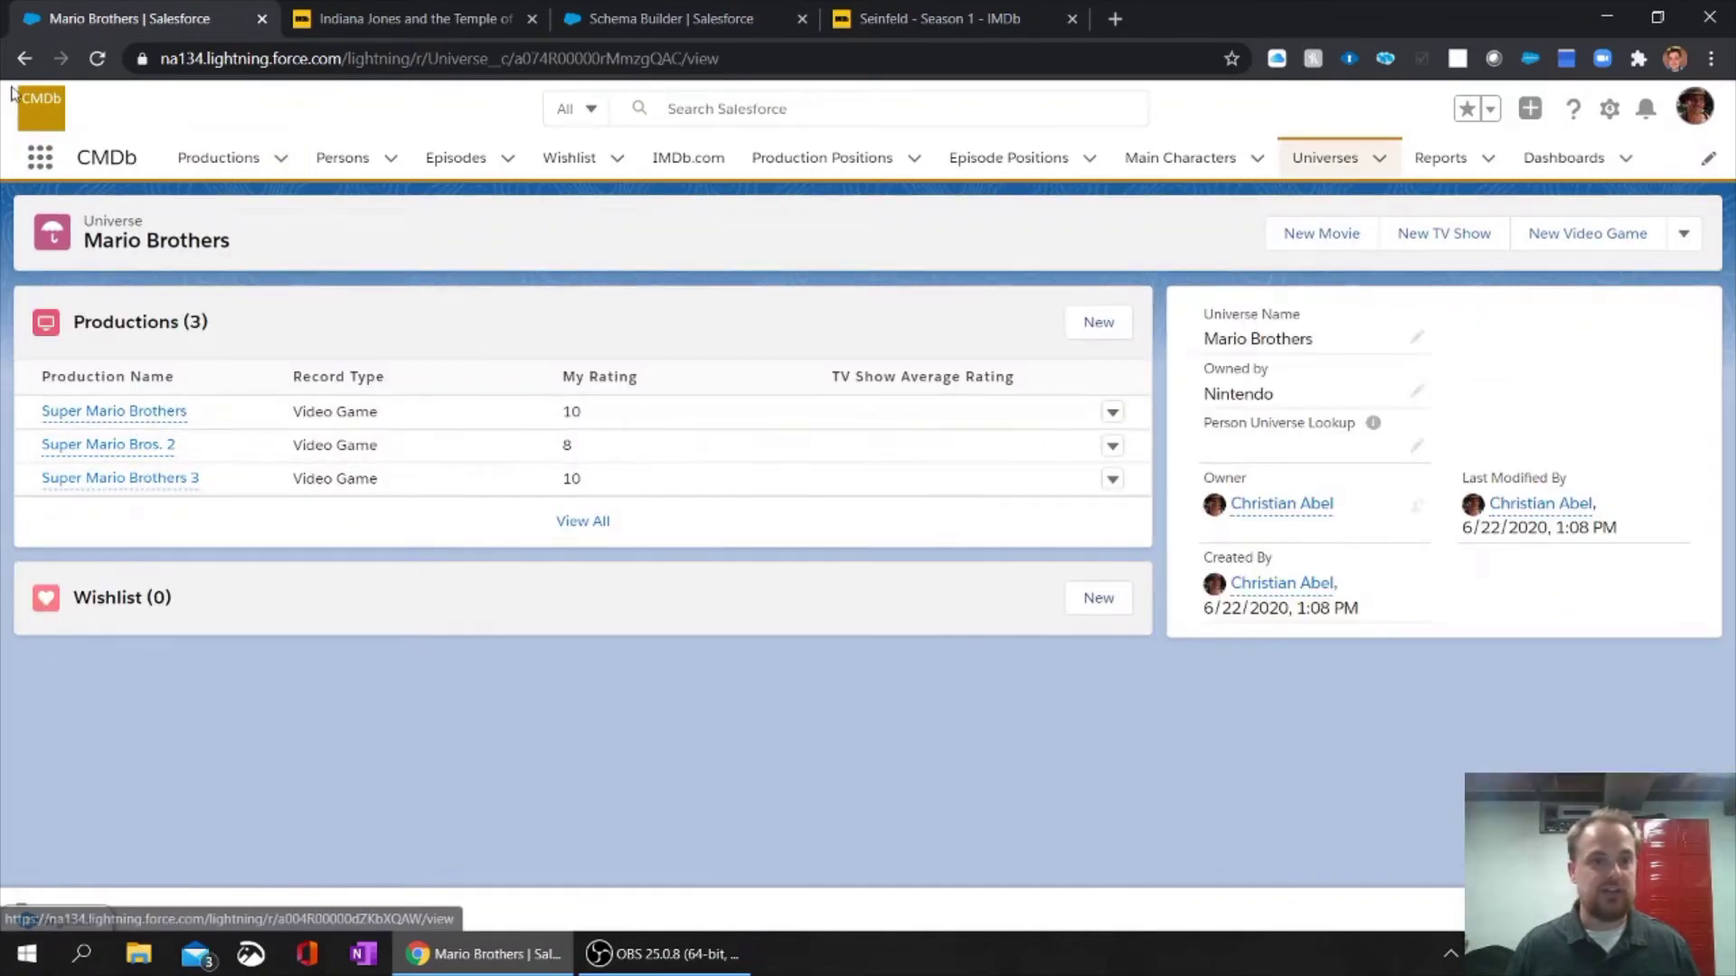
left_click(26, 60)
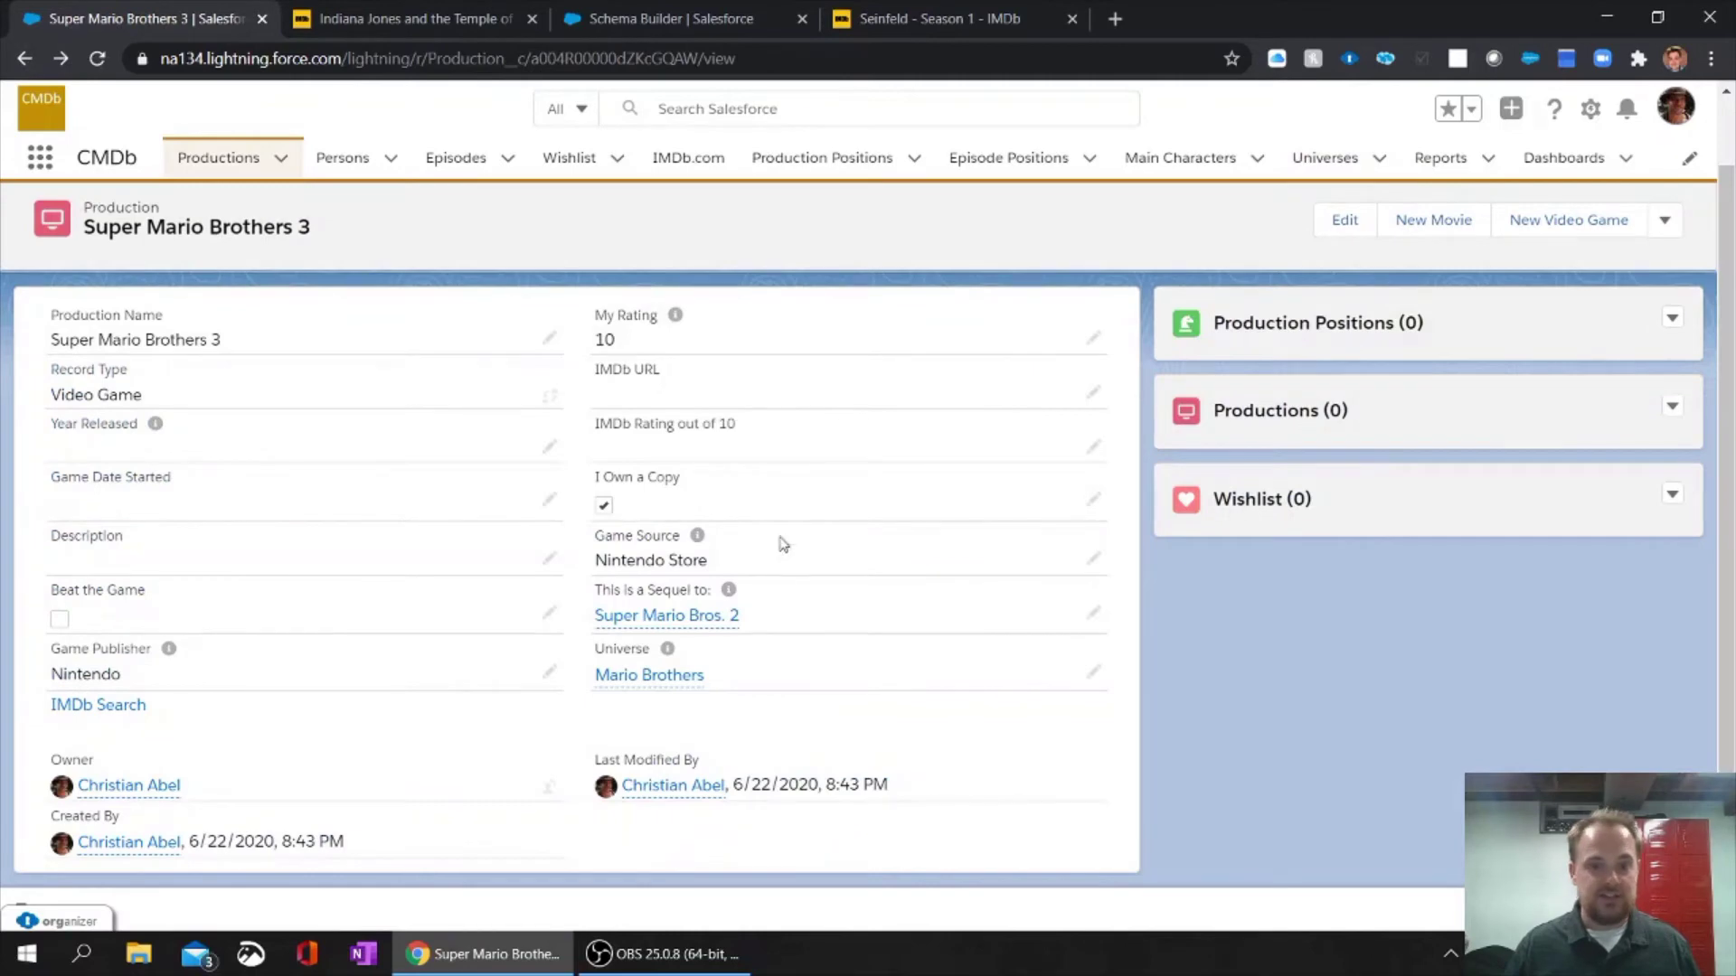
left_click(687, 617)
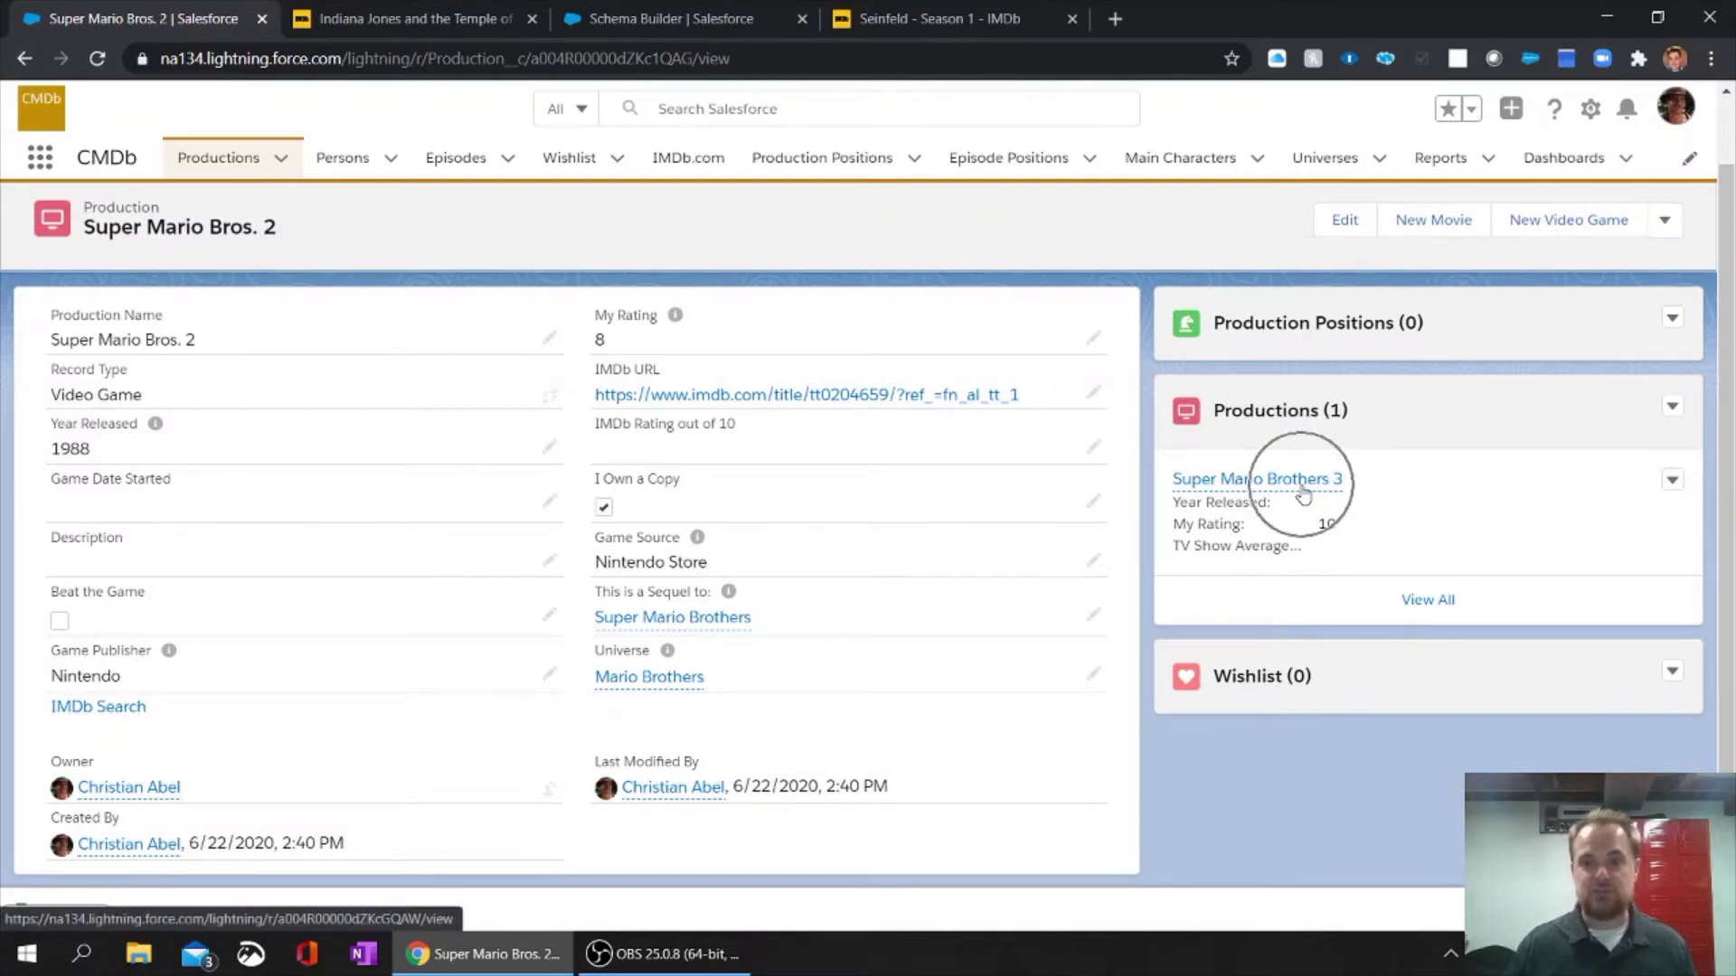
mouse_move(1302, 489)
key("ctrl")
key("ctrl")
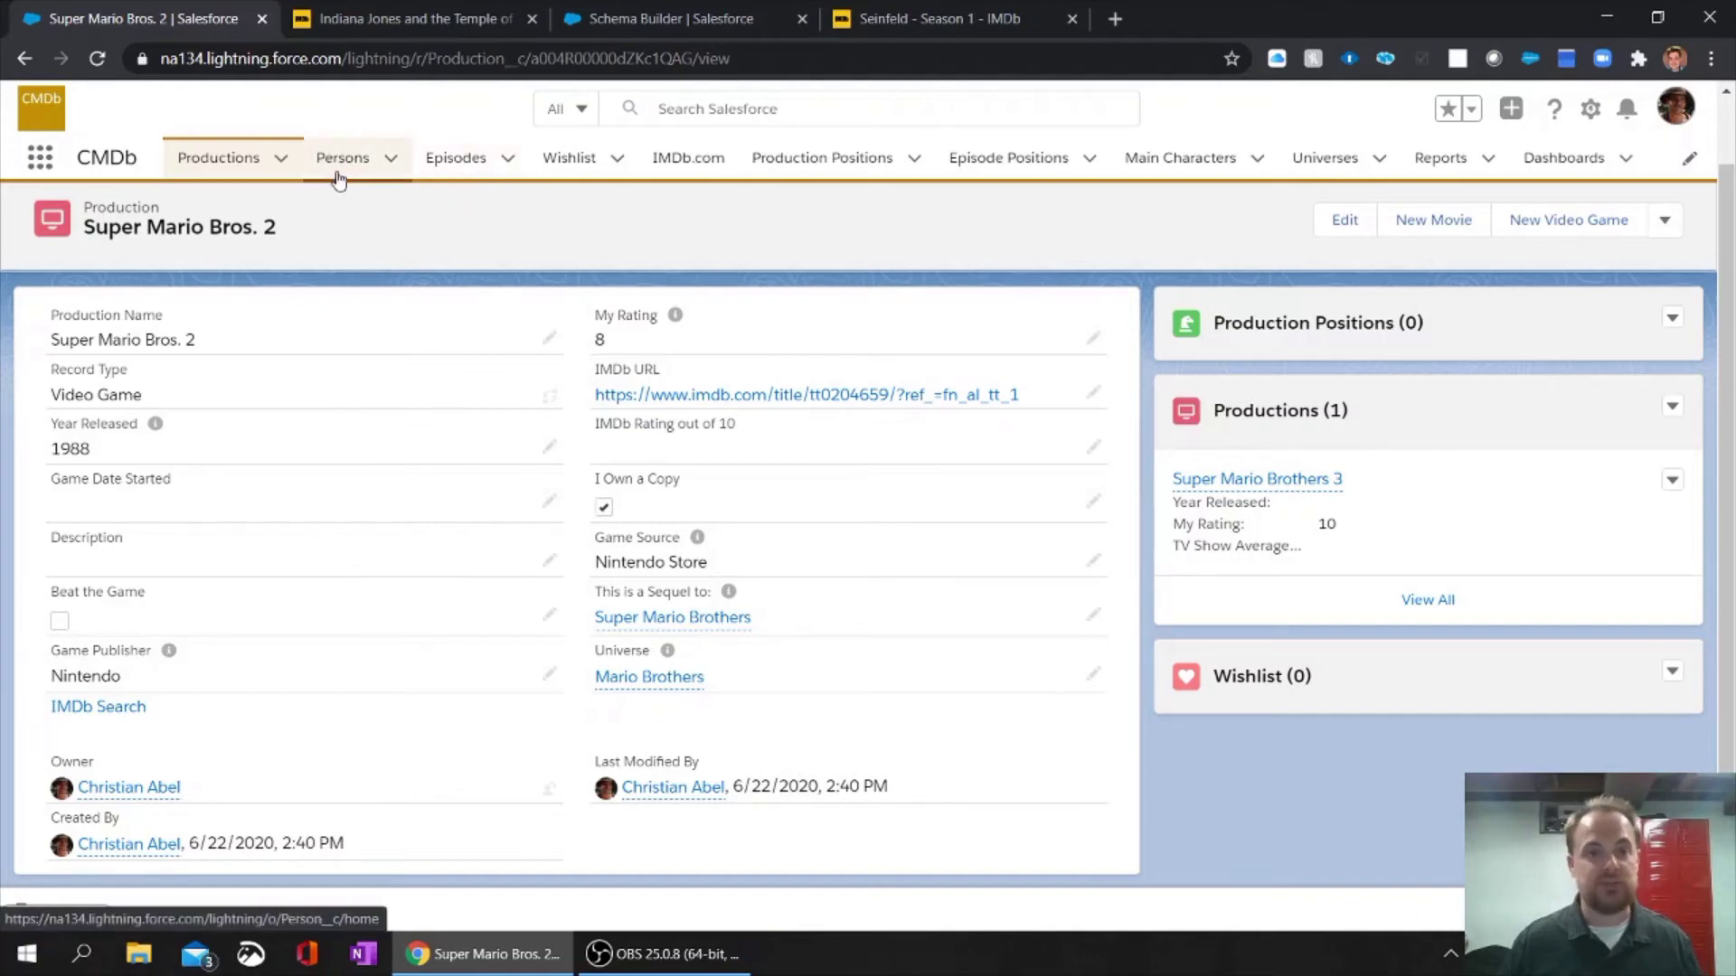
Start a new production with the TV Show record type and name it Seinfeld.
left_click(280, 160)
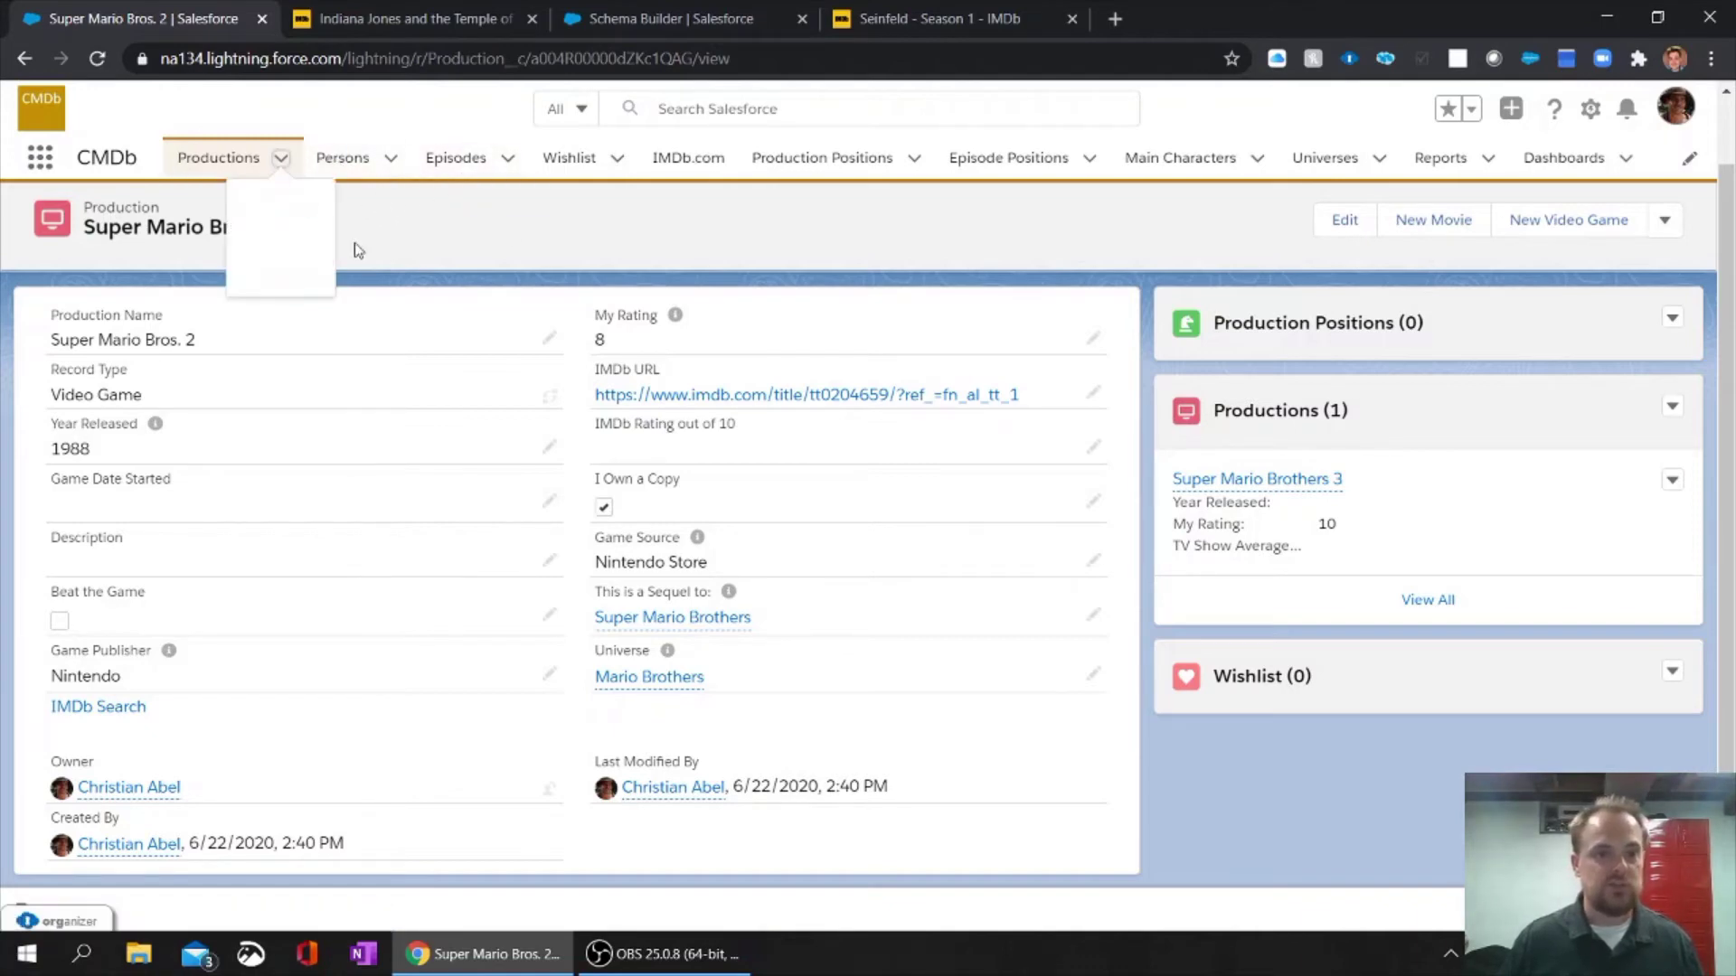
left_click(155, 198)
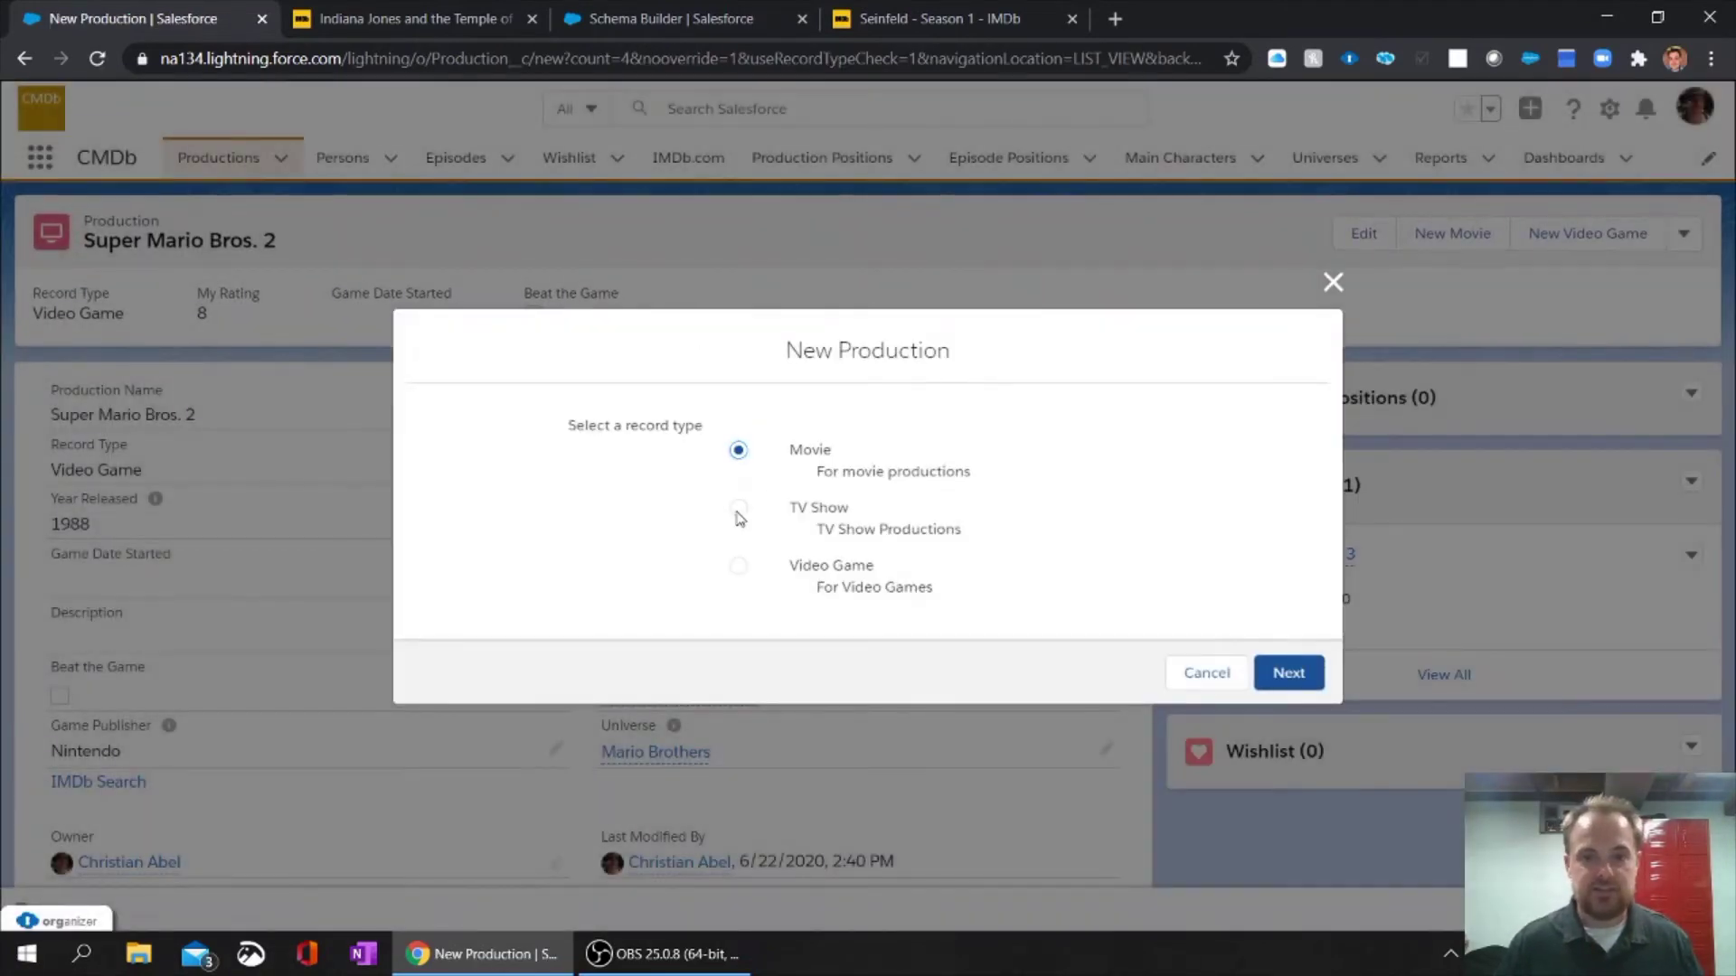
left_click(738, 509)
left_click(1288, 673)
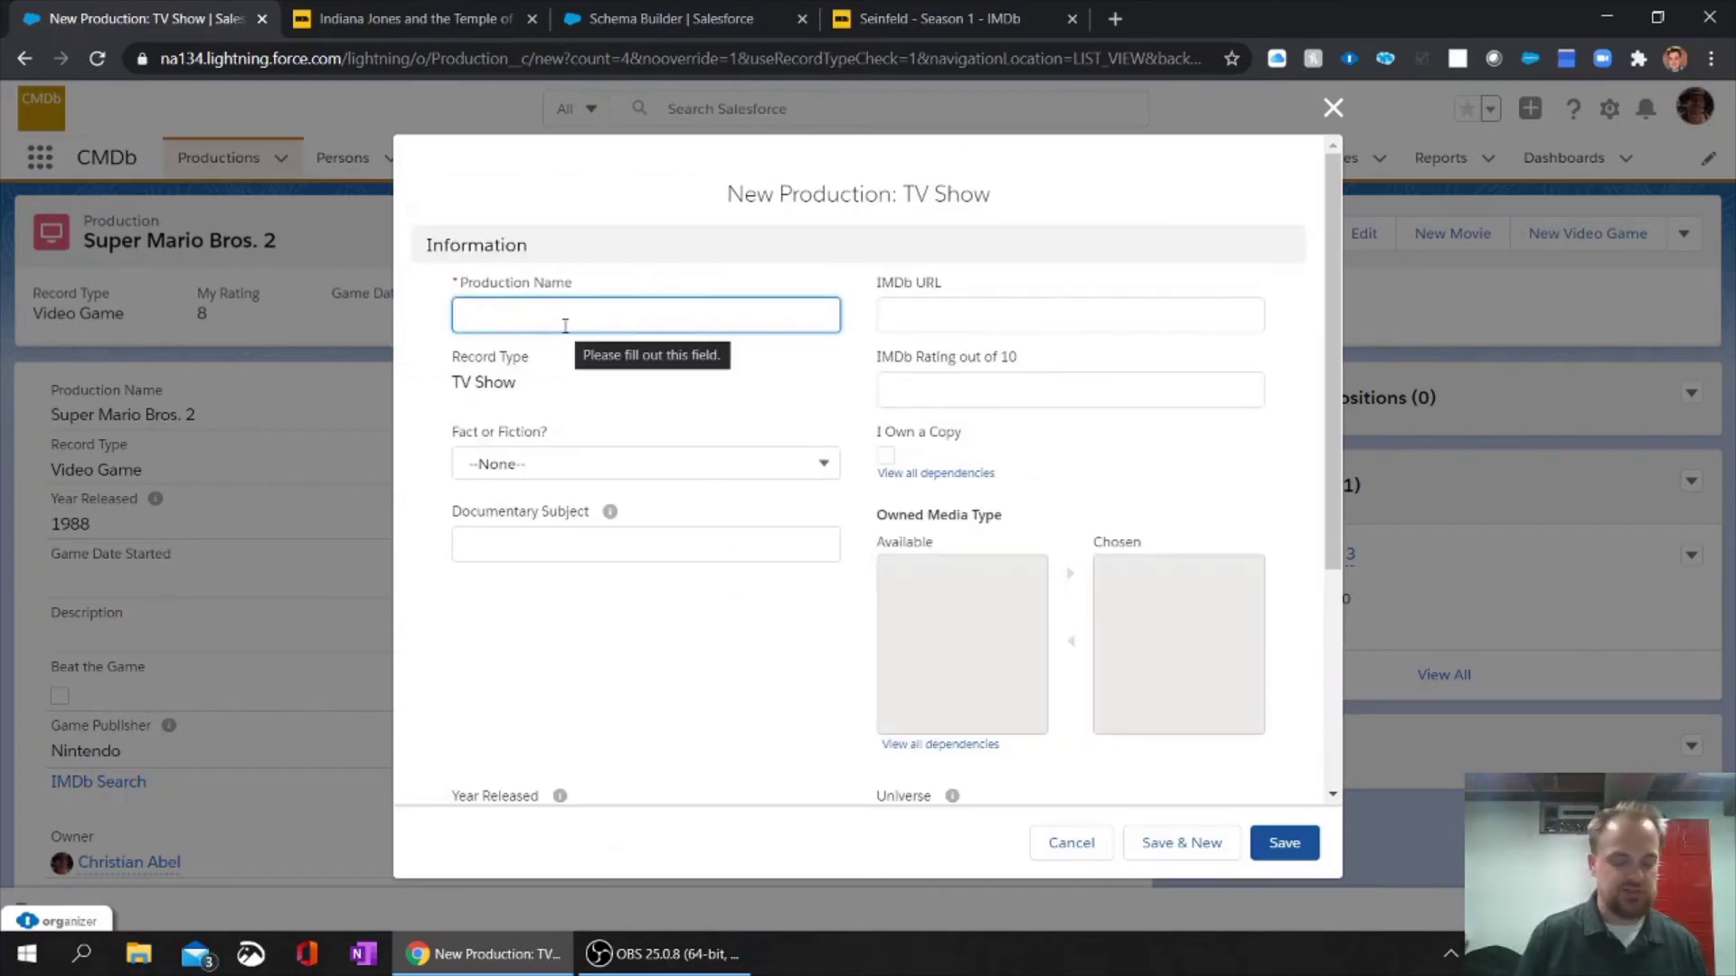
type("Seinfeld")
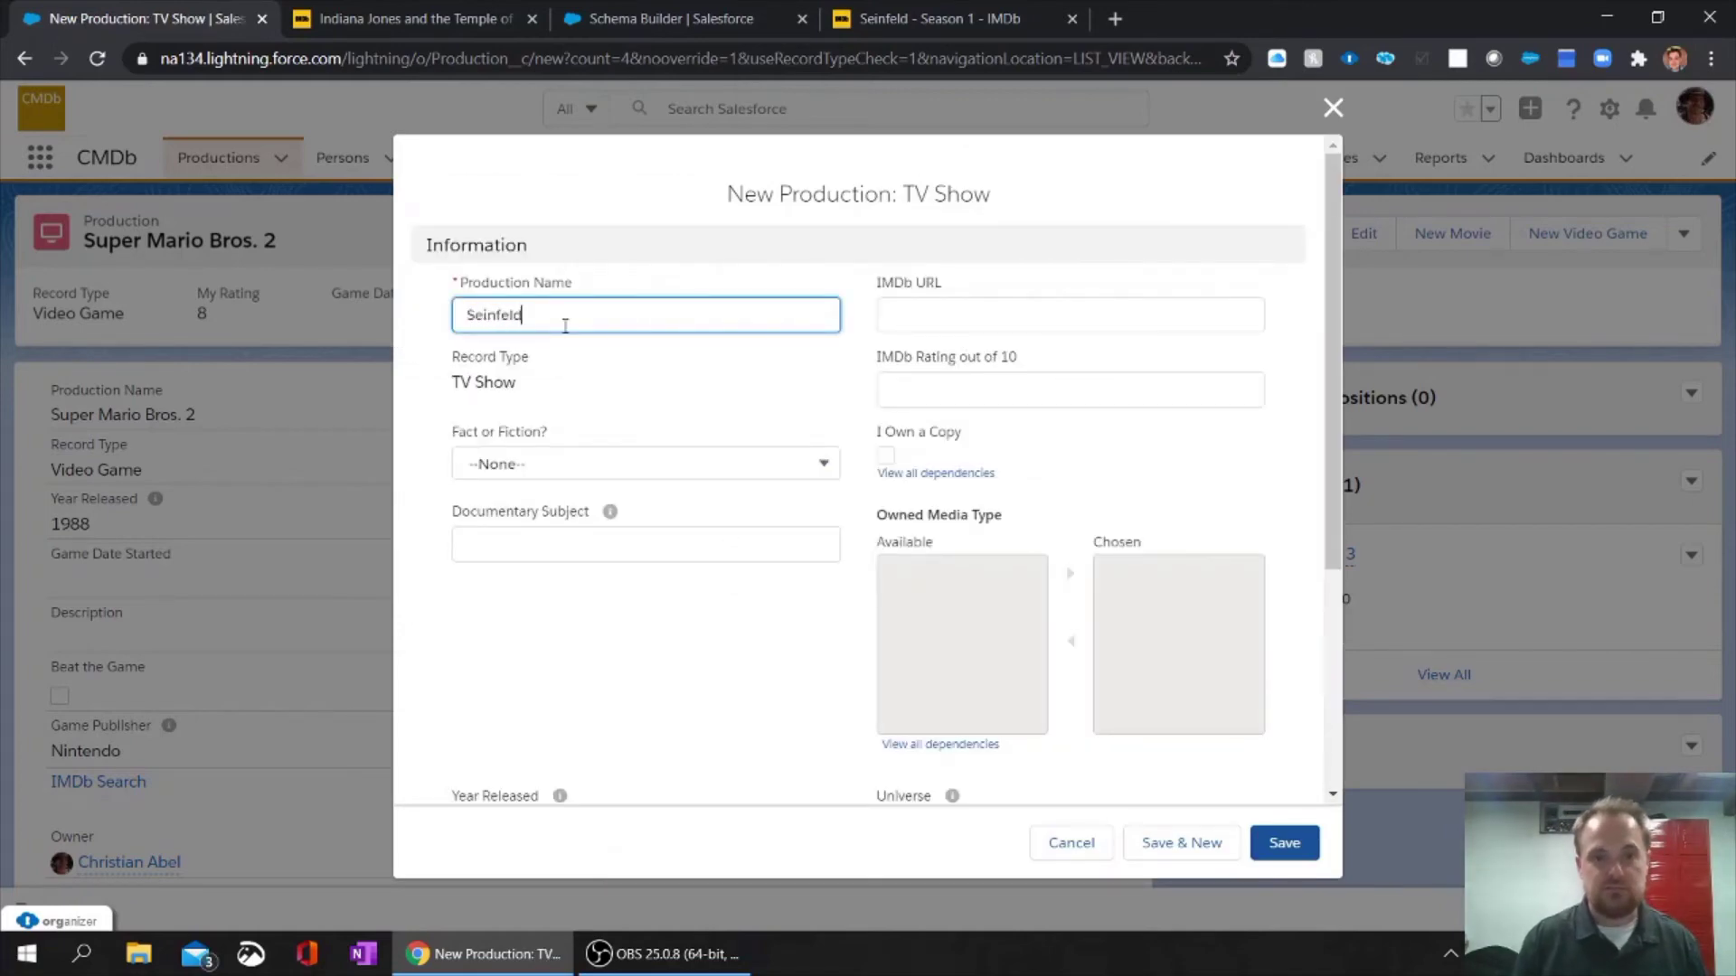
Set the Seinfeld production's Fact or Fiction field to Fiction.
left_click(611, 386)
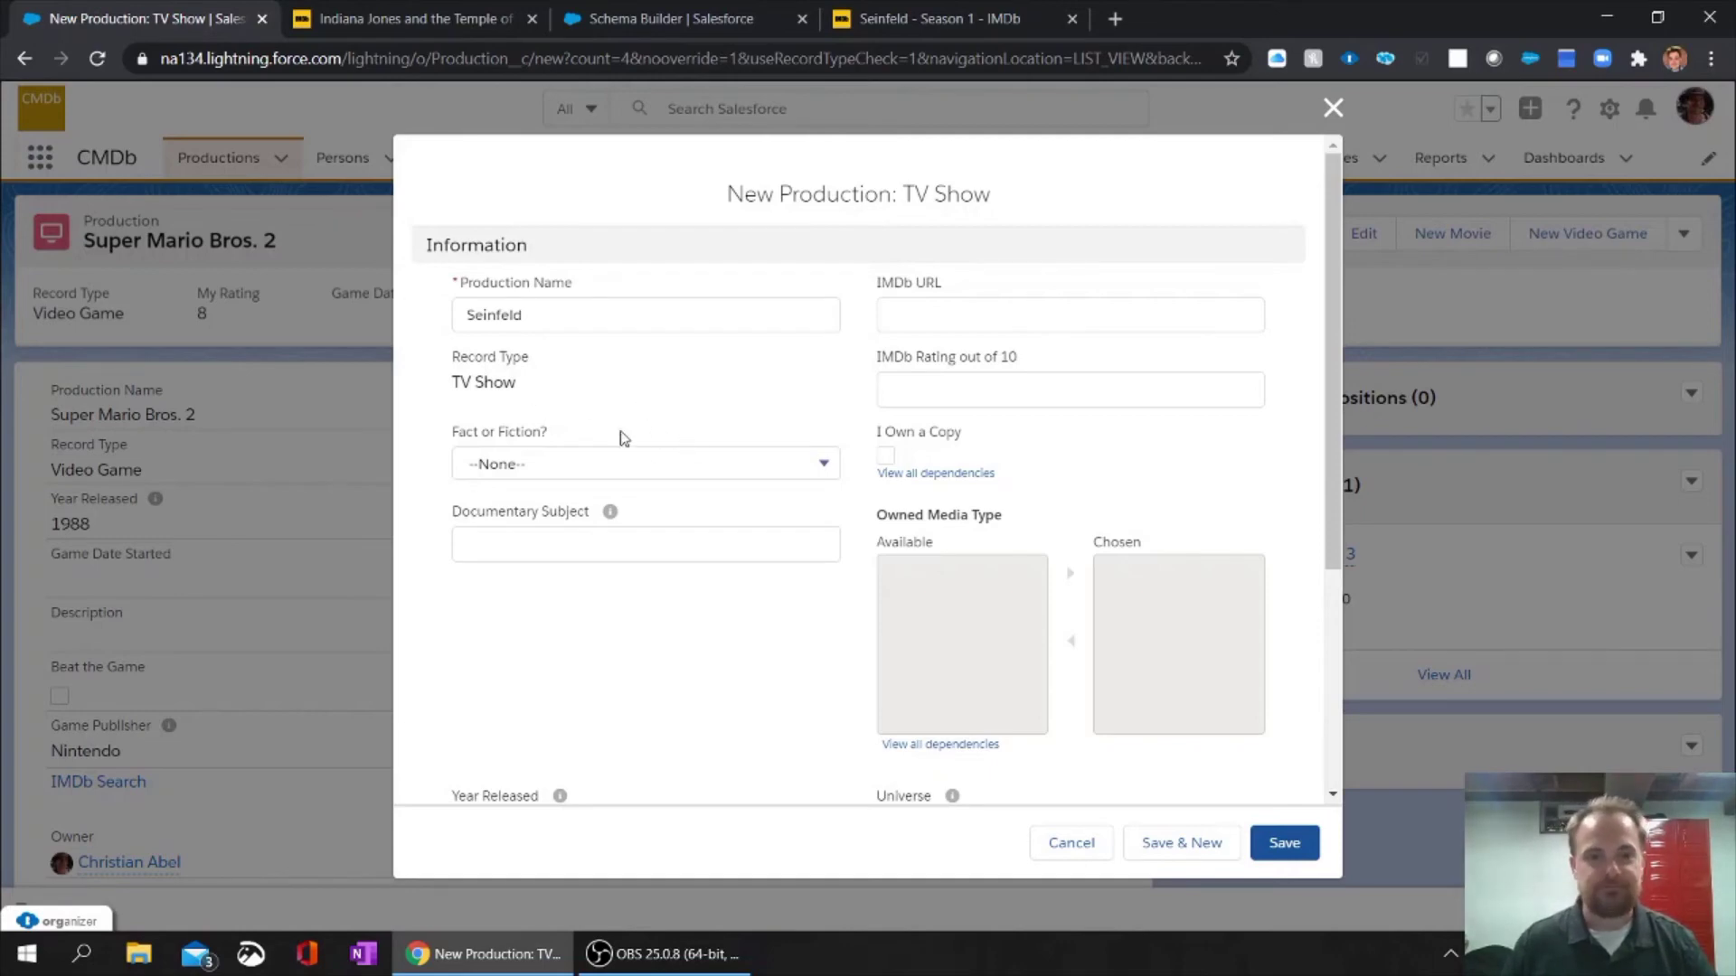
left_click(744, 467)
left_click(551, 557)
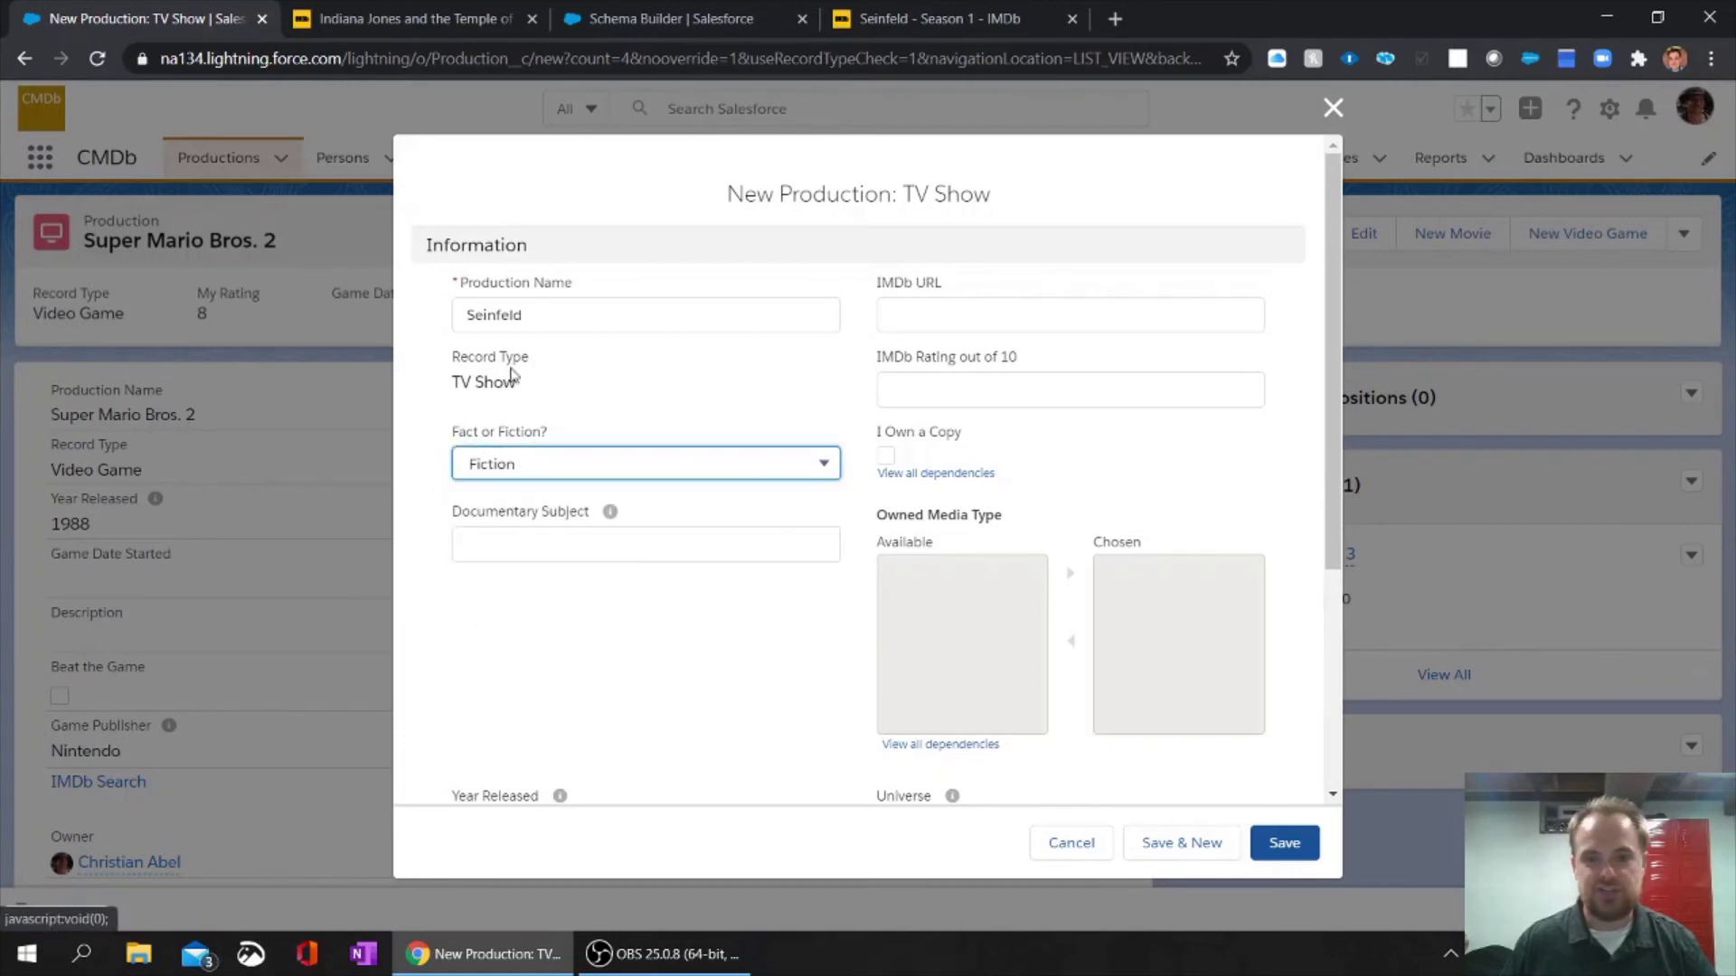
Check the show's first release year on the IMDb Seinfeld page and set Year Released to 1989.
scroll(617, 375, "down", 4)
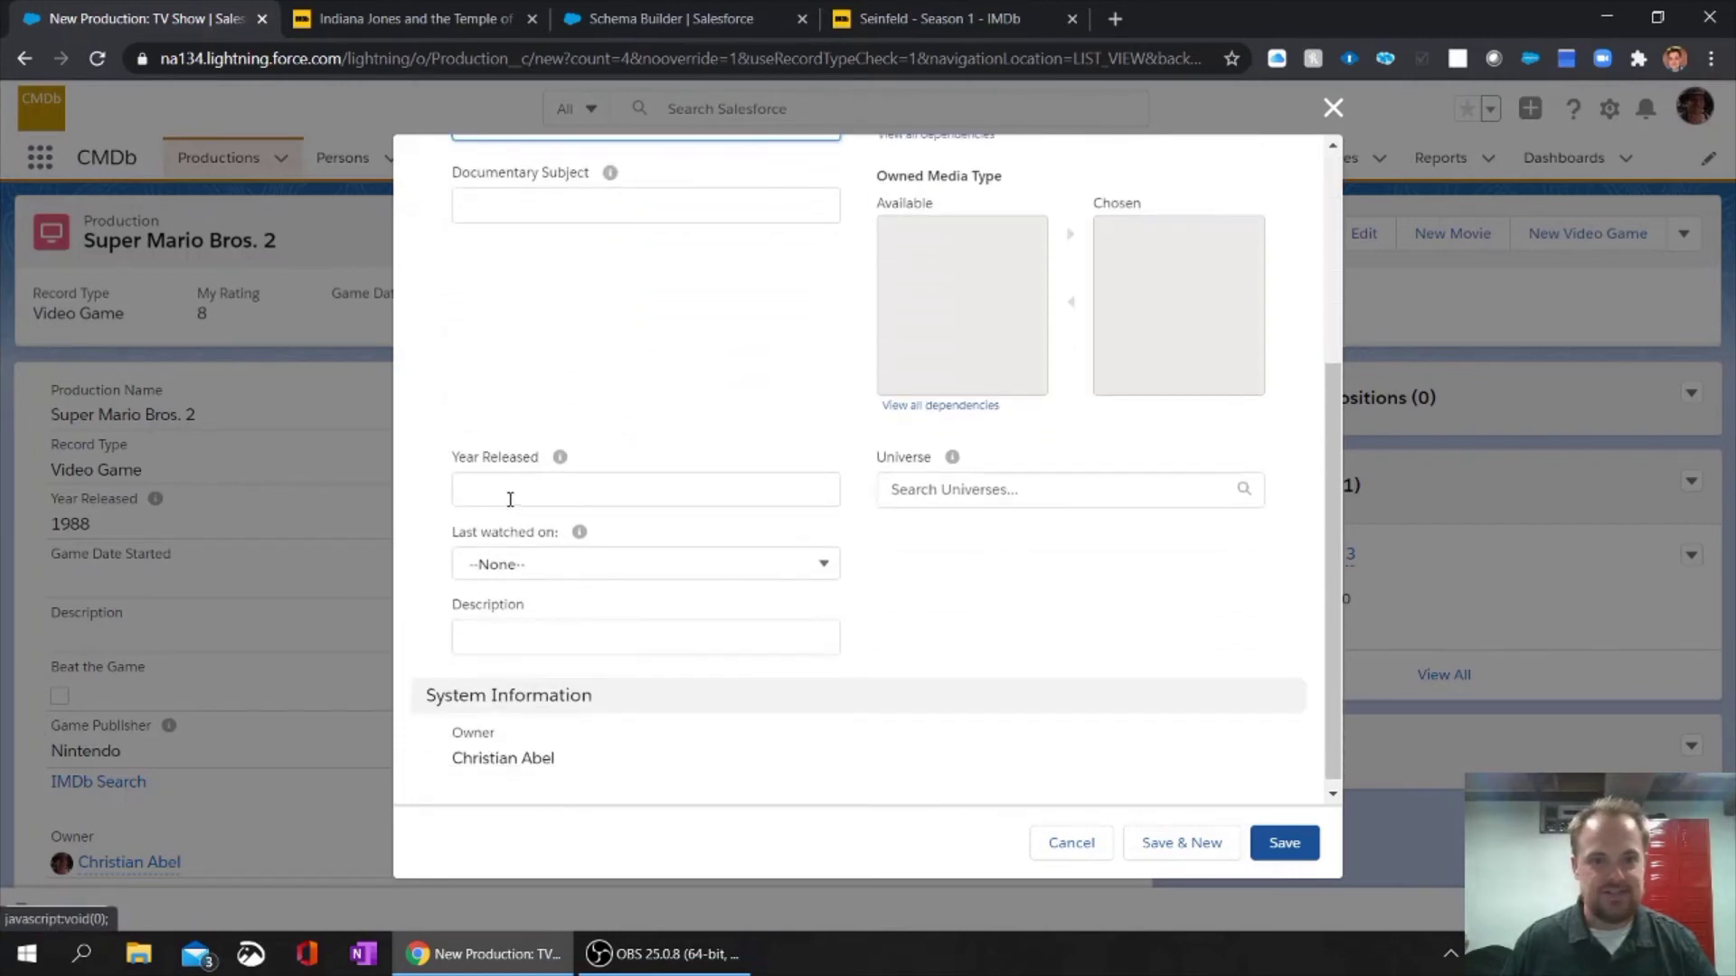
left_click(510, 499)
left_click(954, 18)
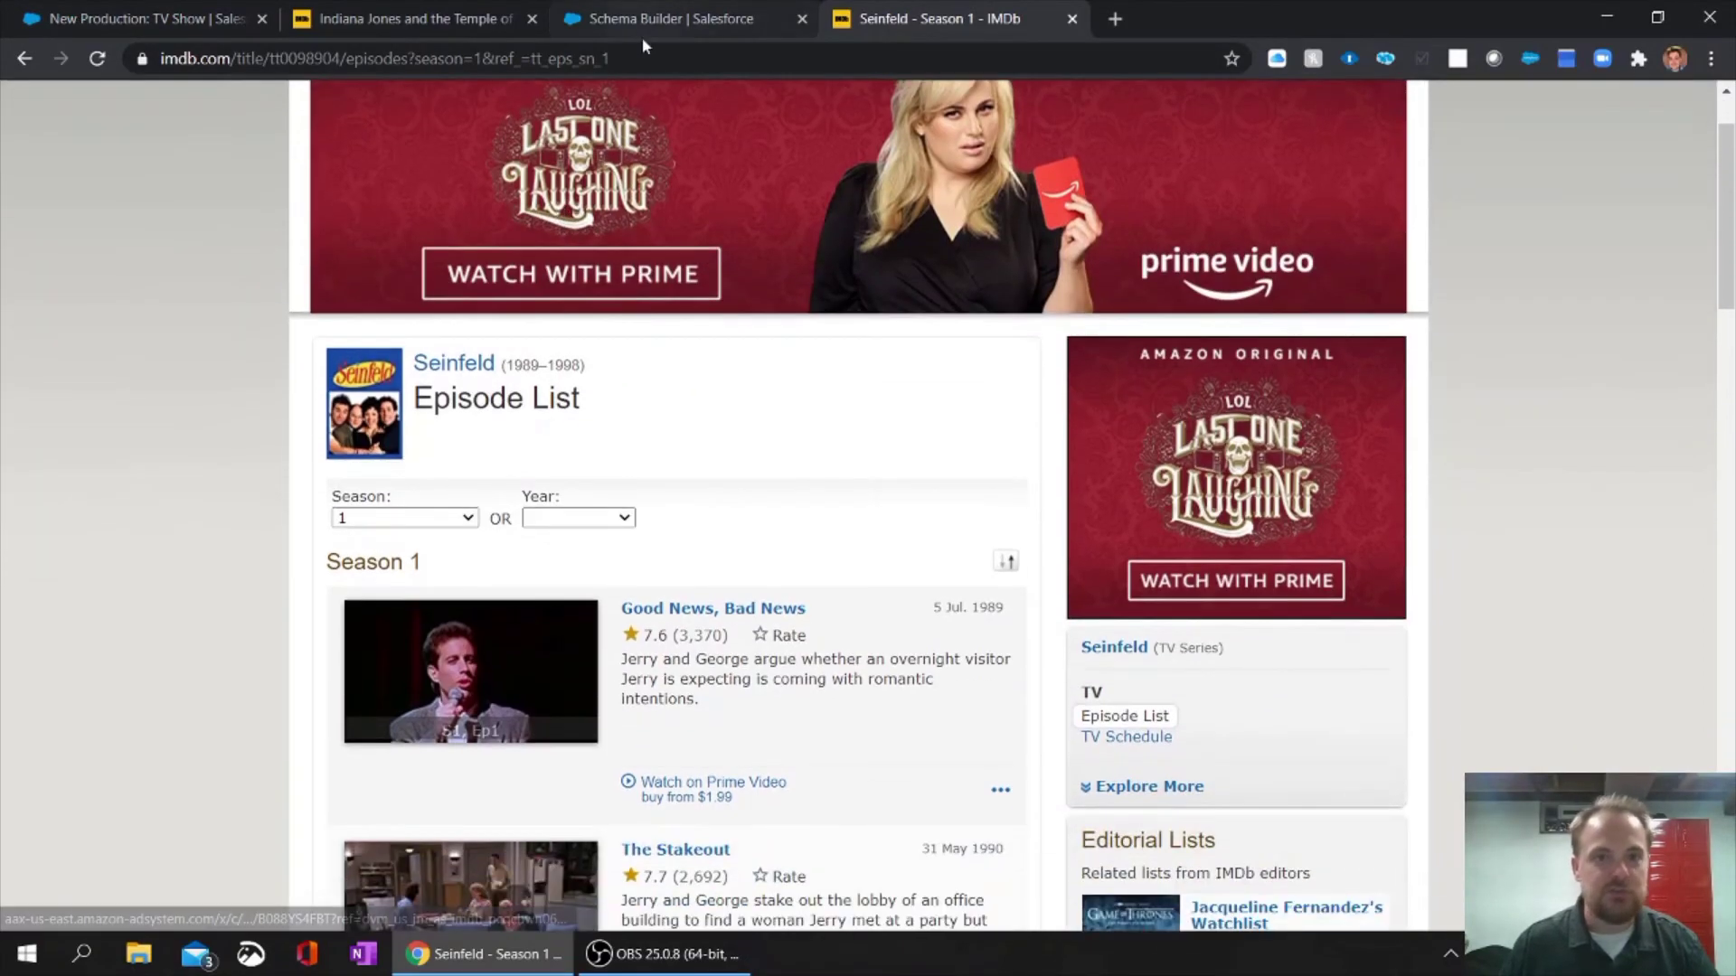
left_click(644, 20)
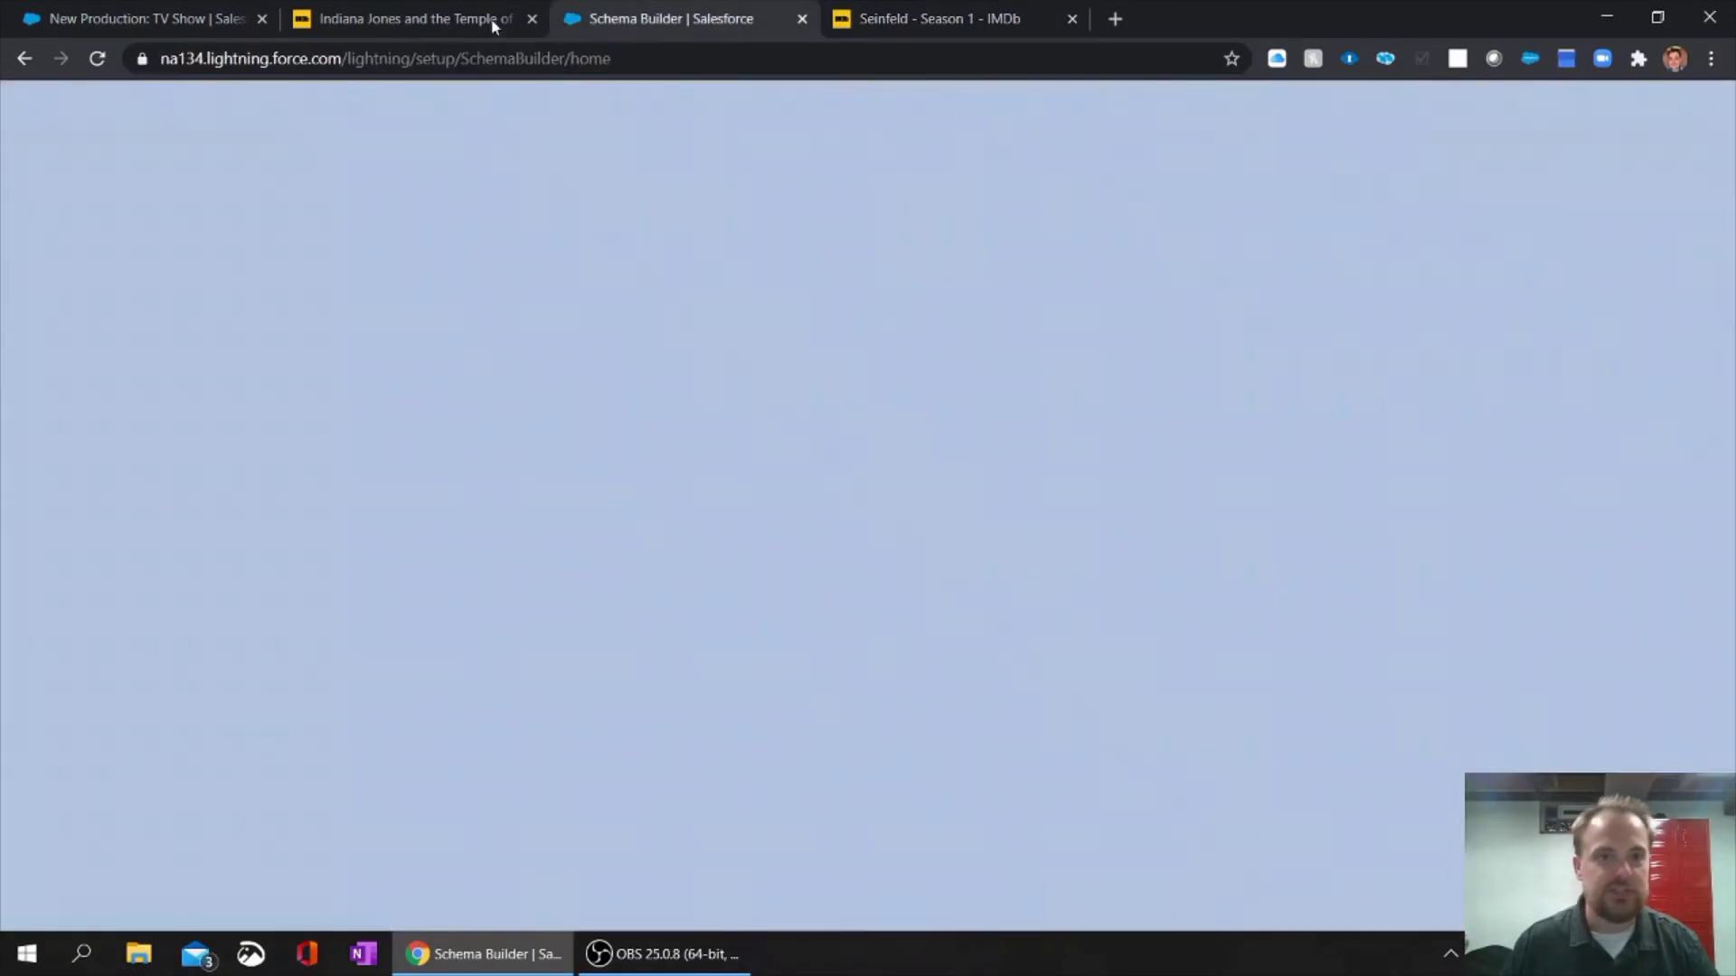
left_click(492, 19)
left_click(140, 18)
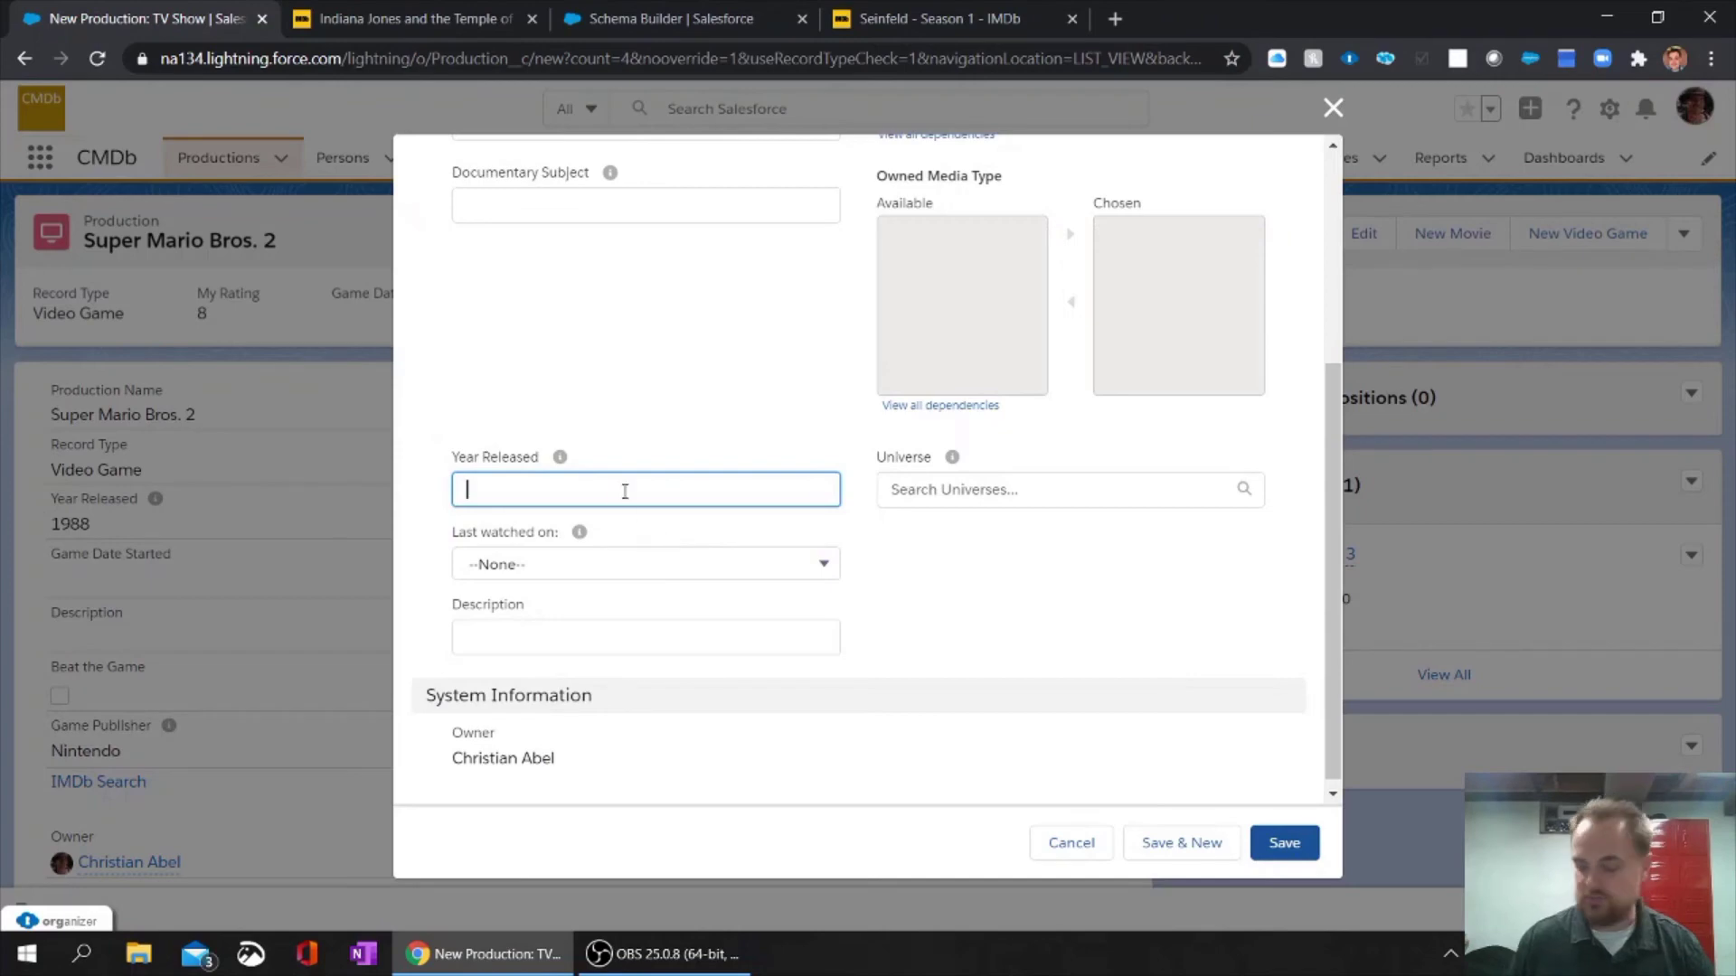
left_click(625, 380)
Review the optional Last watched on, Description and IMDb URL fields of the new TV show form.
left_click(682, 567)
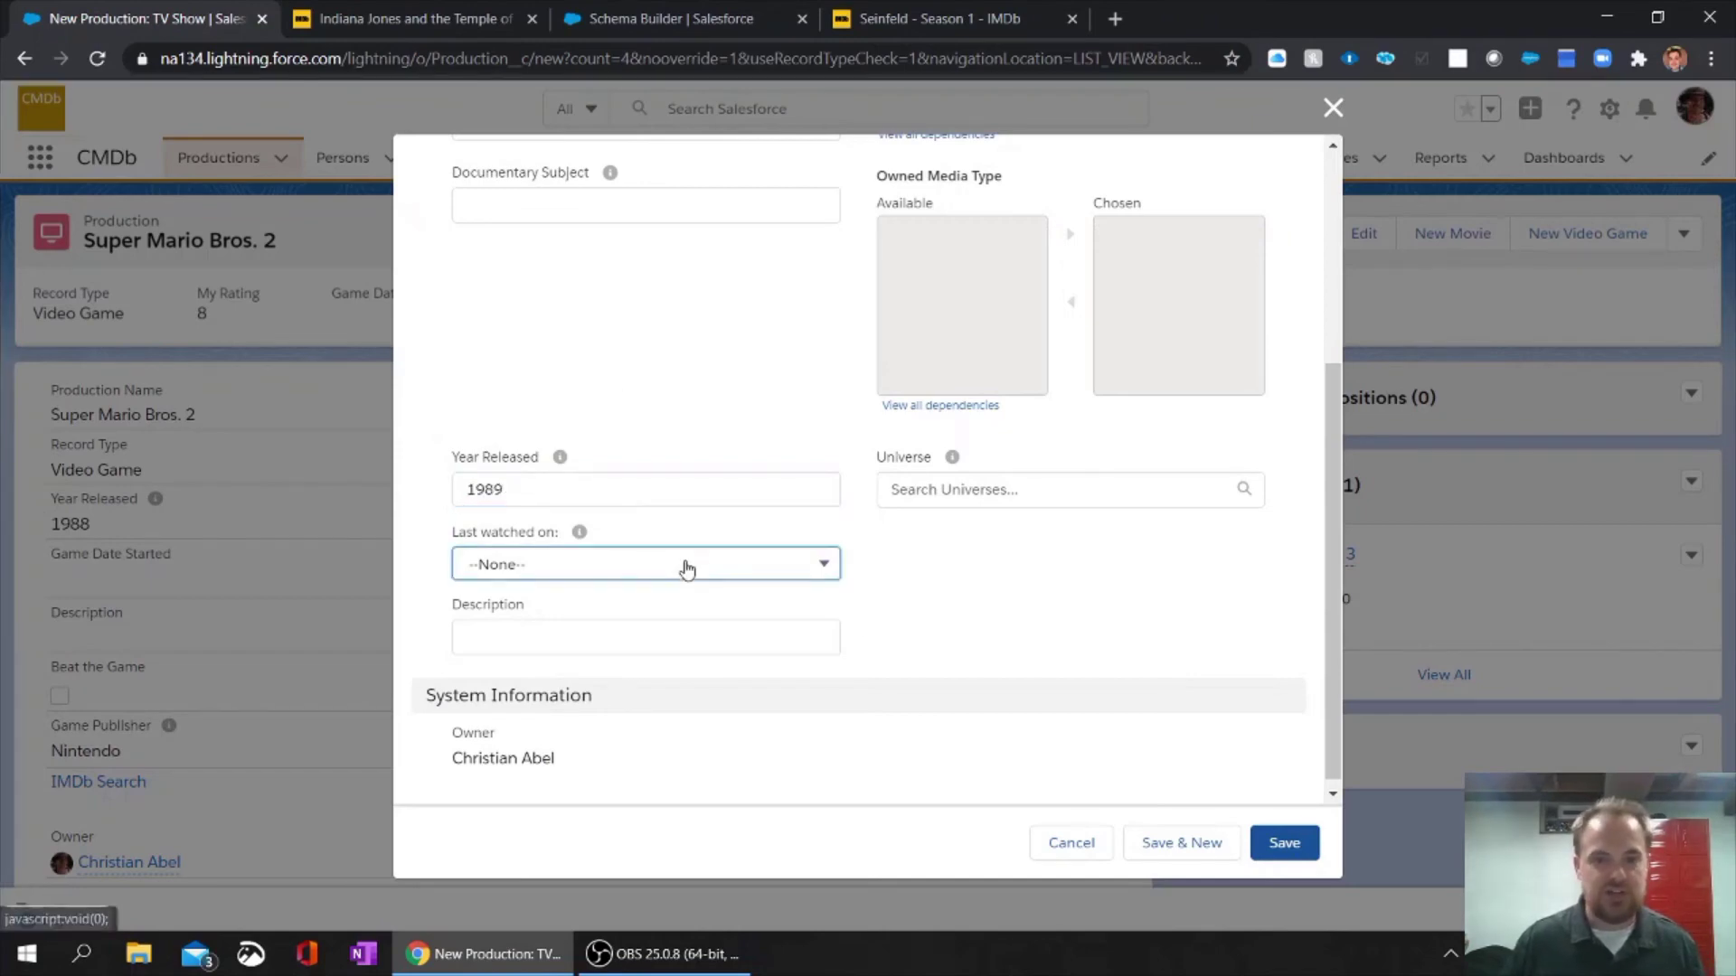
left_click(737, 347)
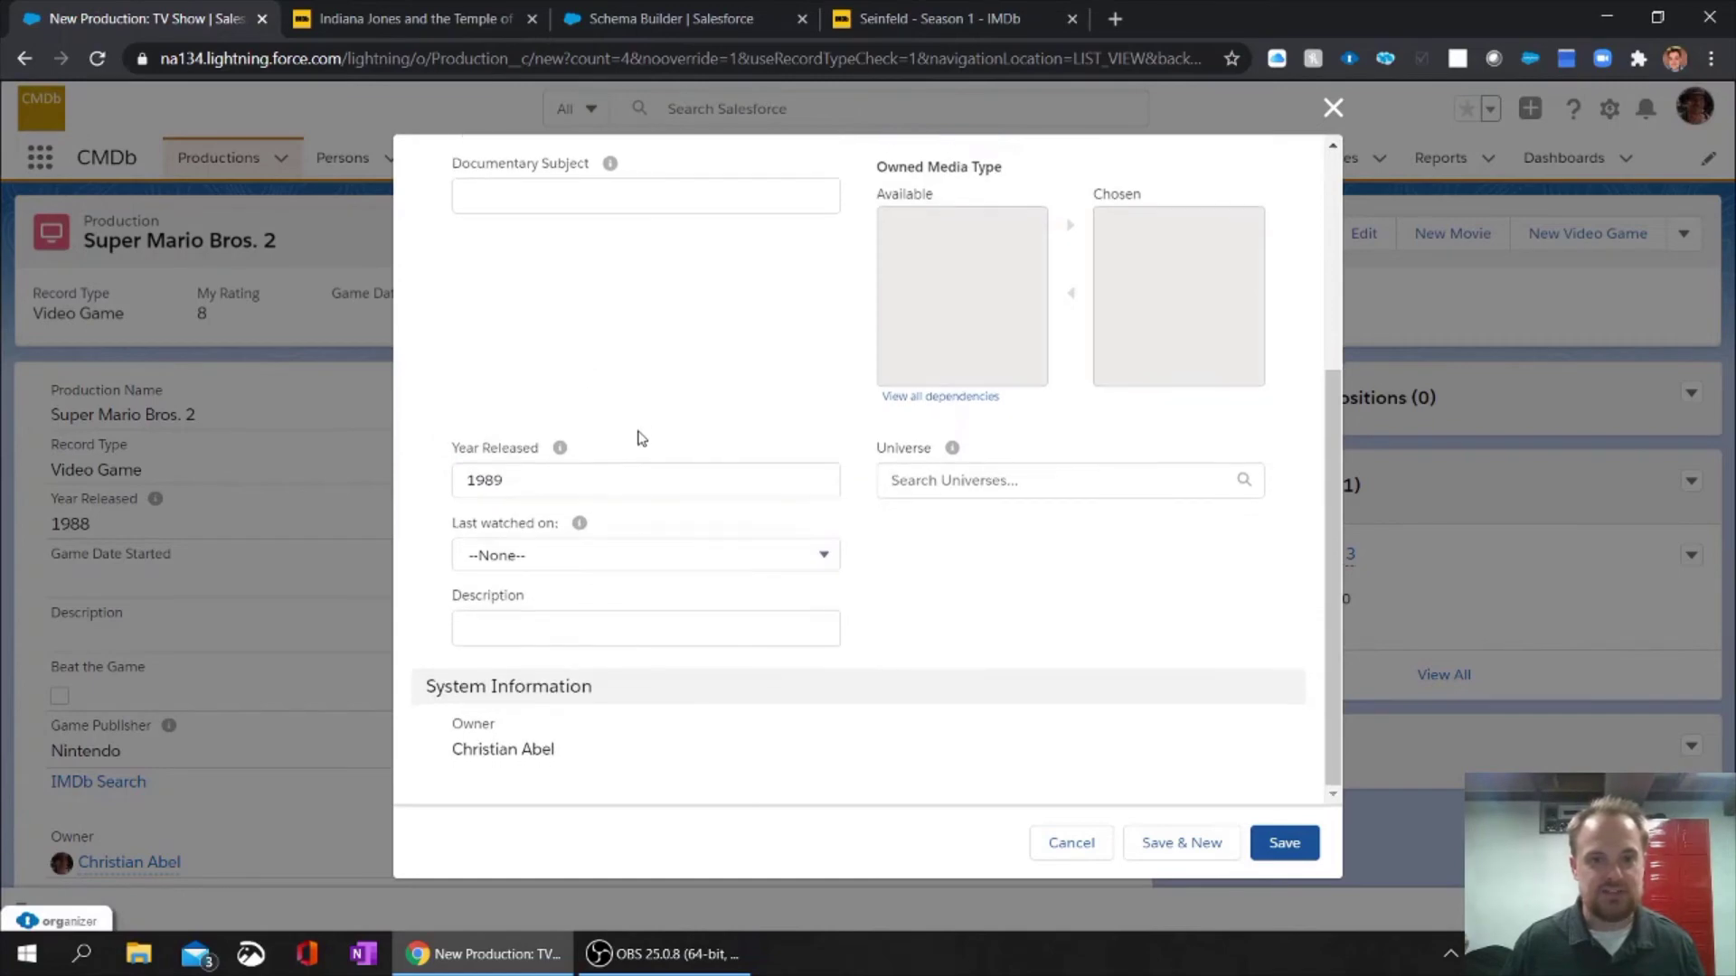
scroll(639, 434, "up", 2)
scroll(679, 590, "down", 2)
left_click(635, 624)
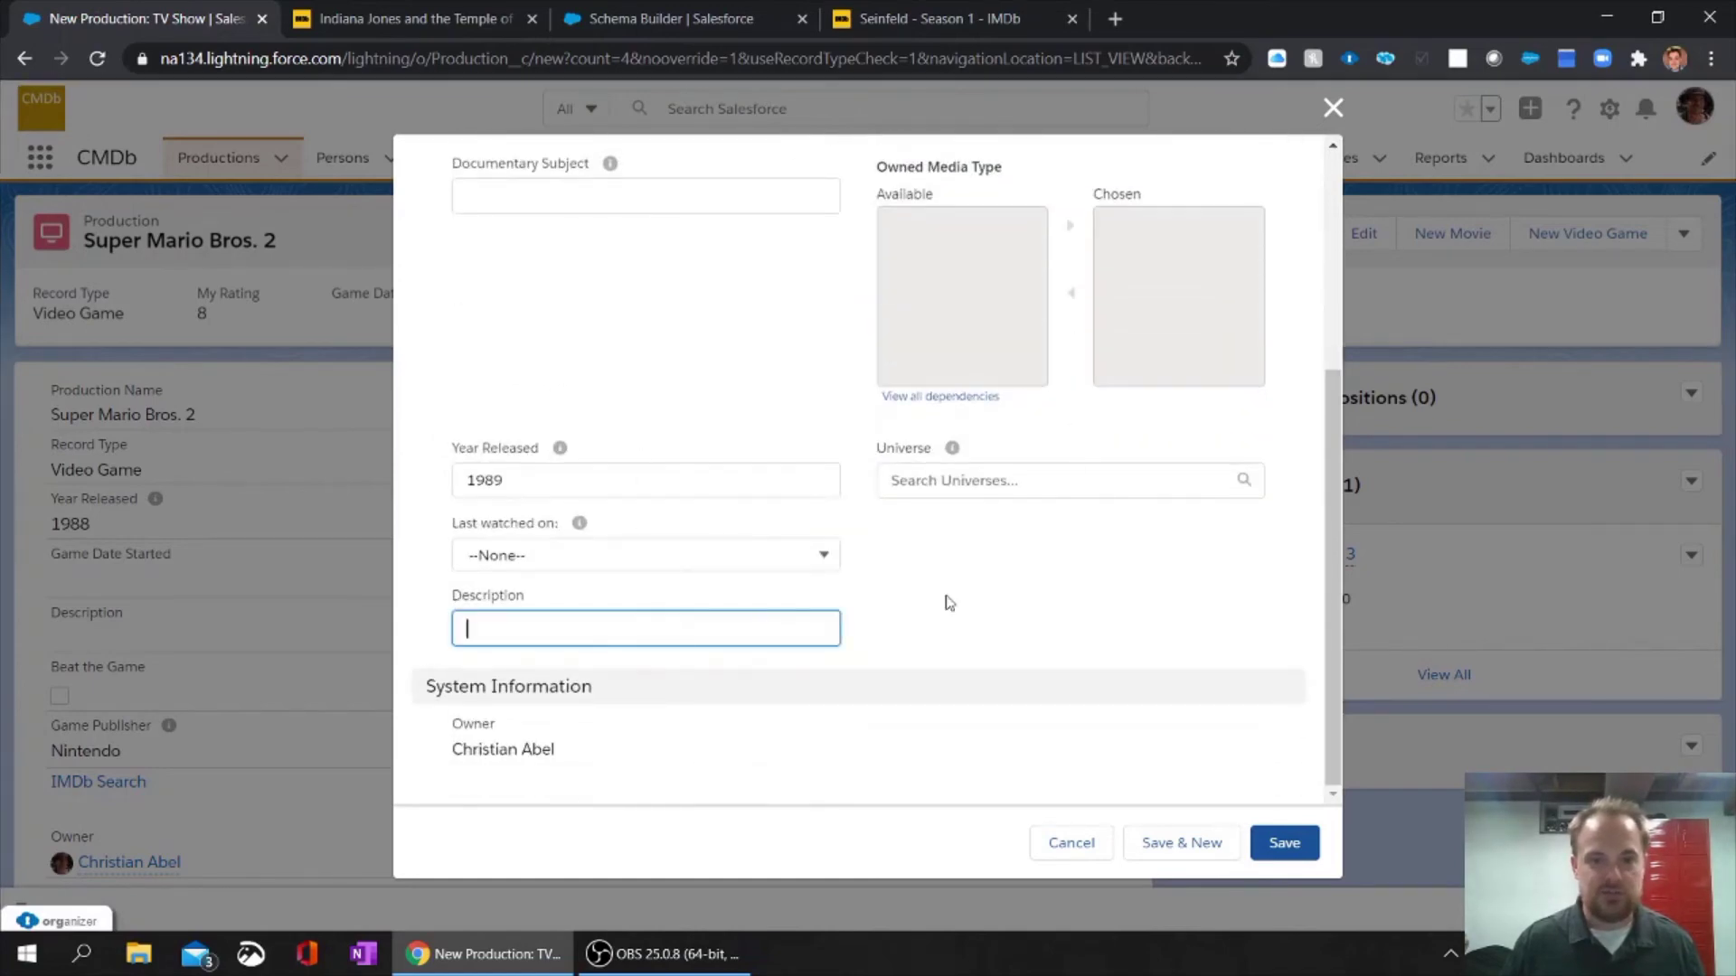
scroll(973, 597, "up", 4)
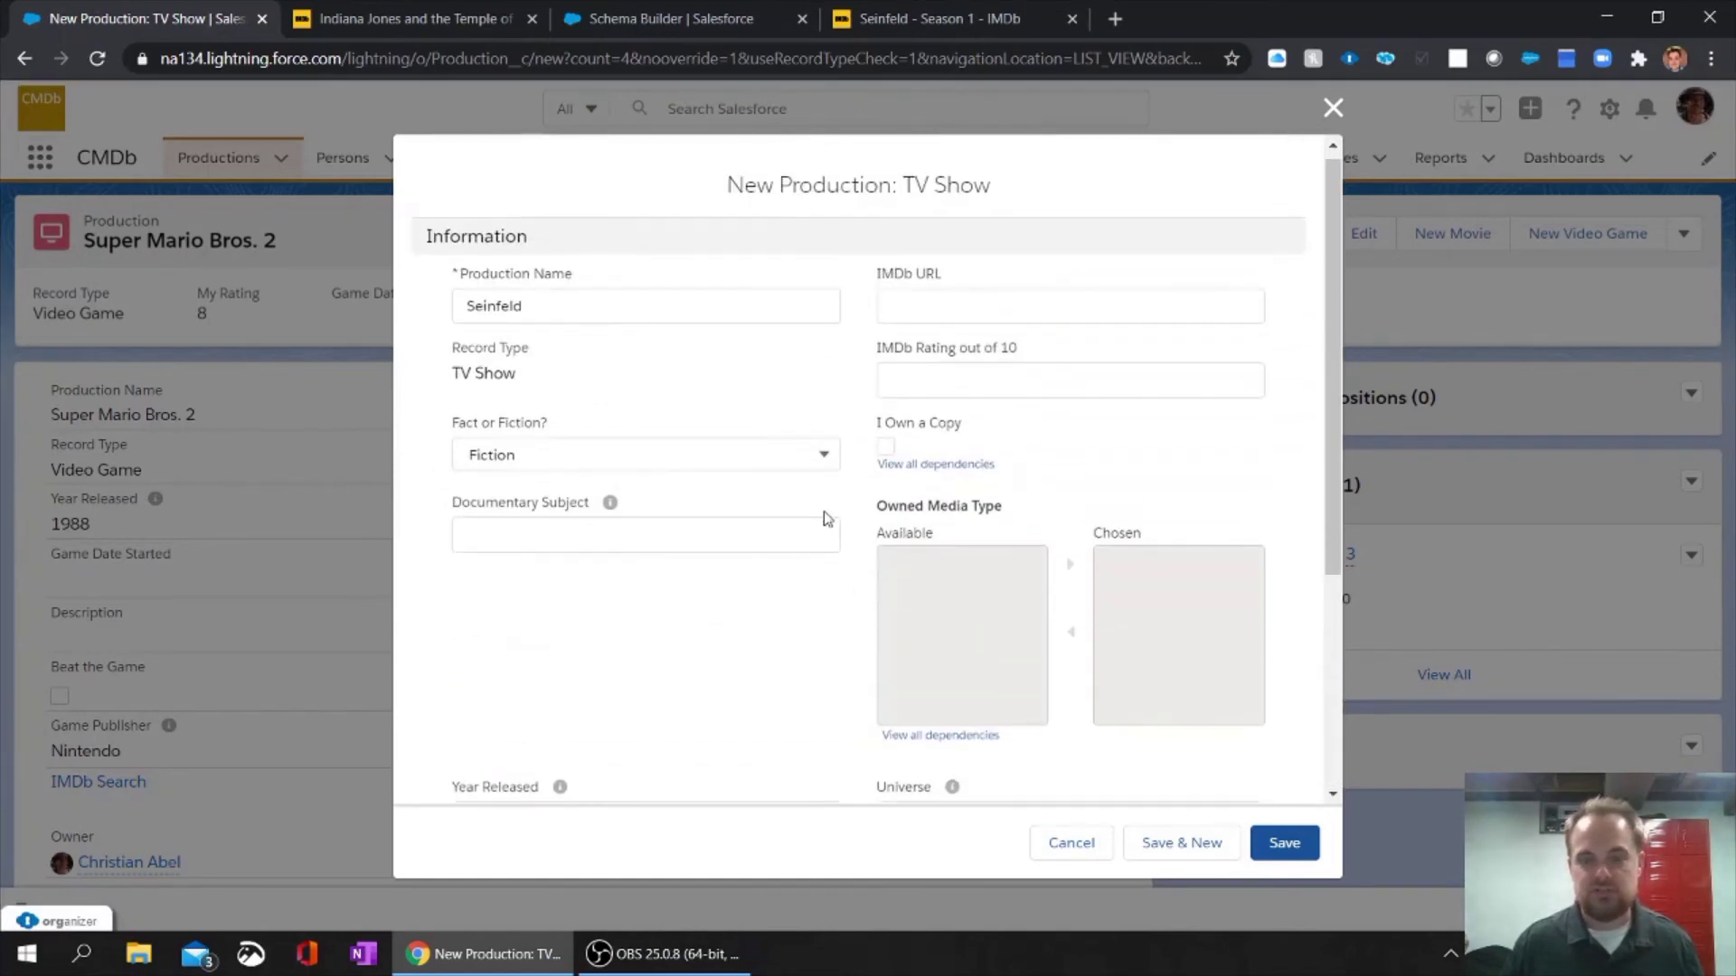
scroll(829, 437, "up", 1)
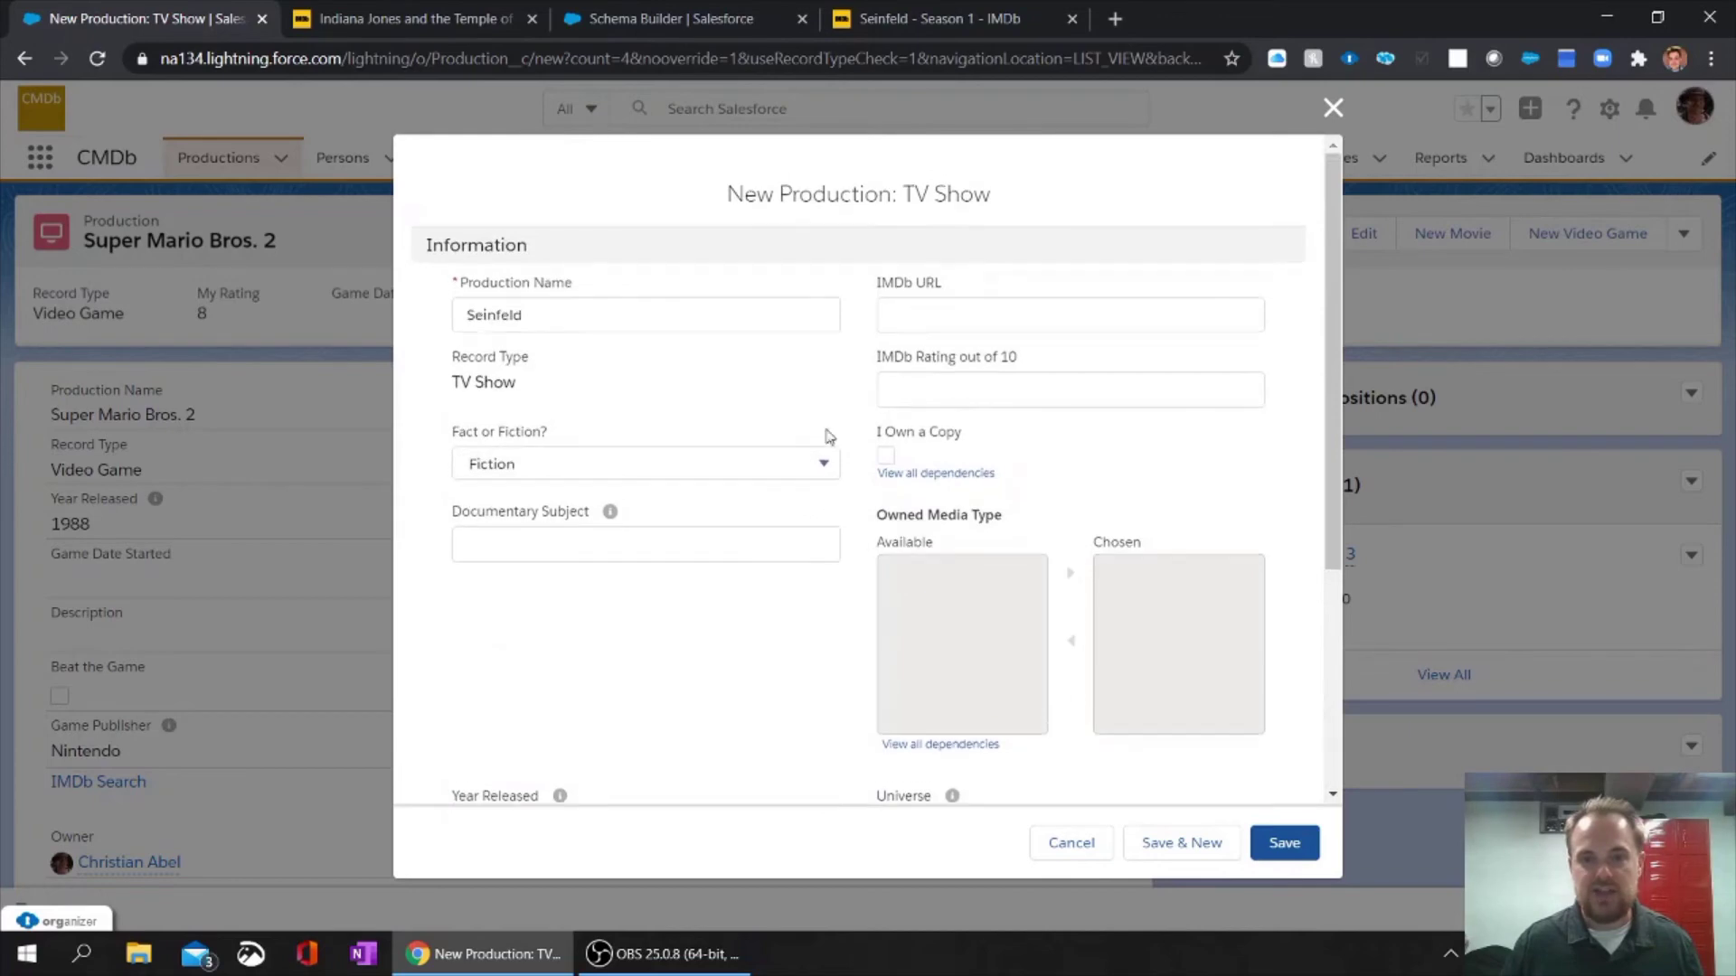
left_click(939, 316)
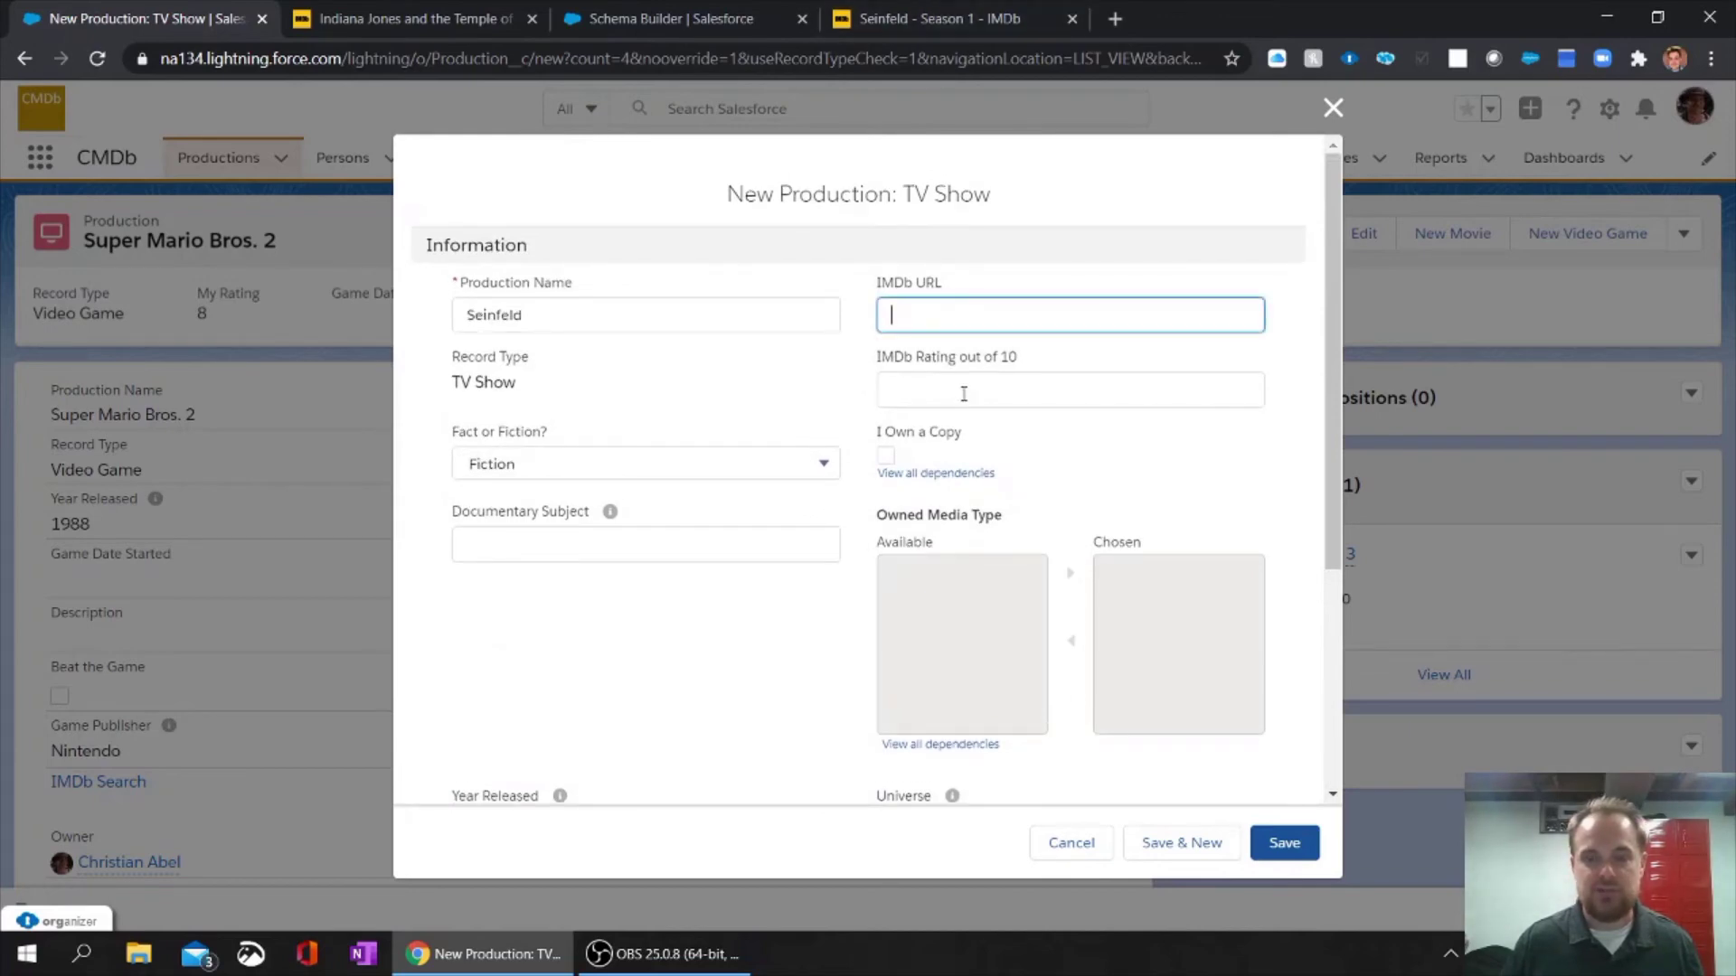
Mark the show as I Own a Copy with DVD as its Owned Media Type, and save the record.
scroll(964, 394, "down", 3)
left_click(886, 229)
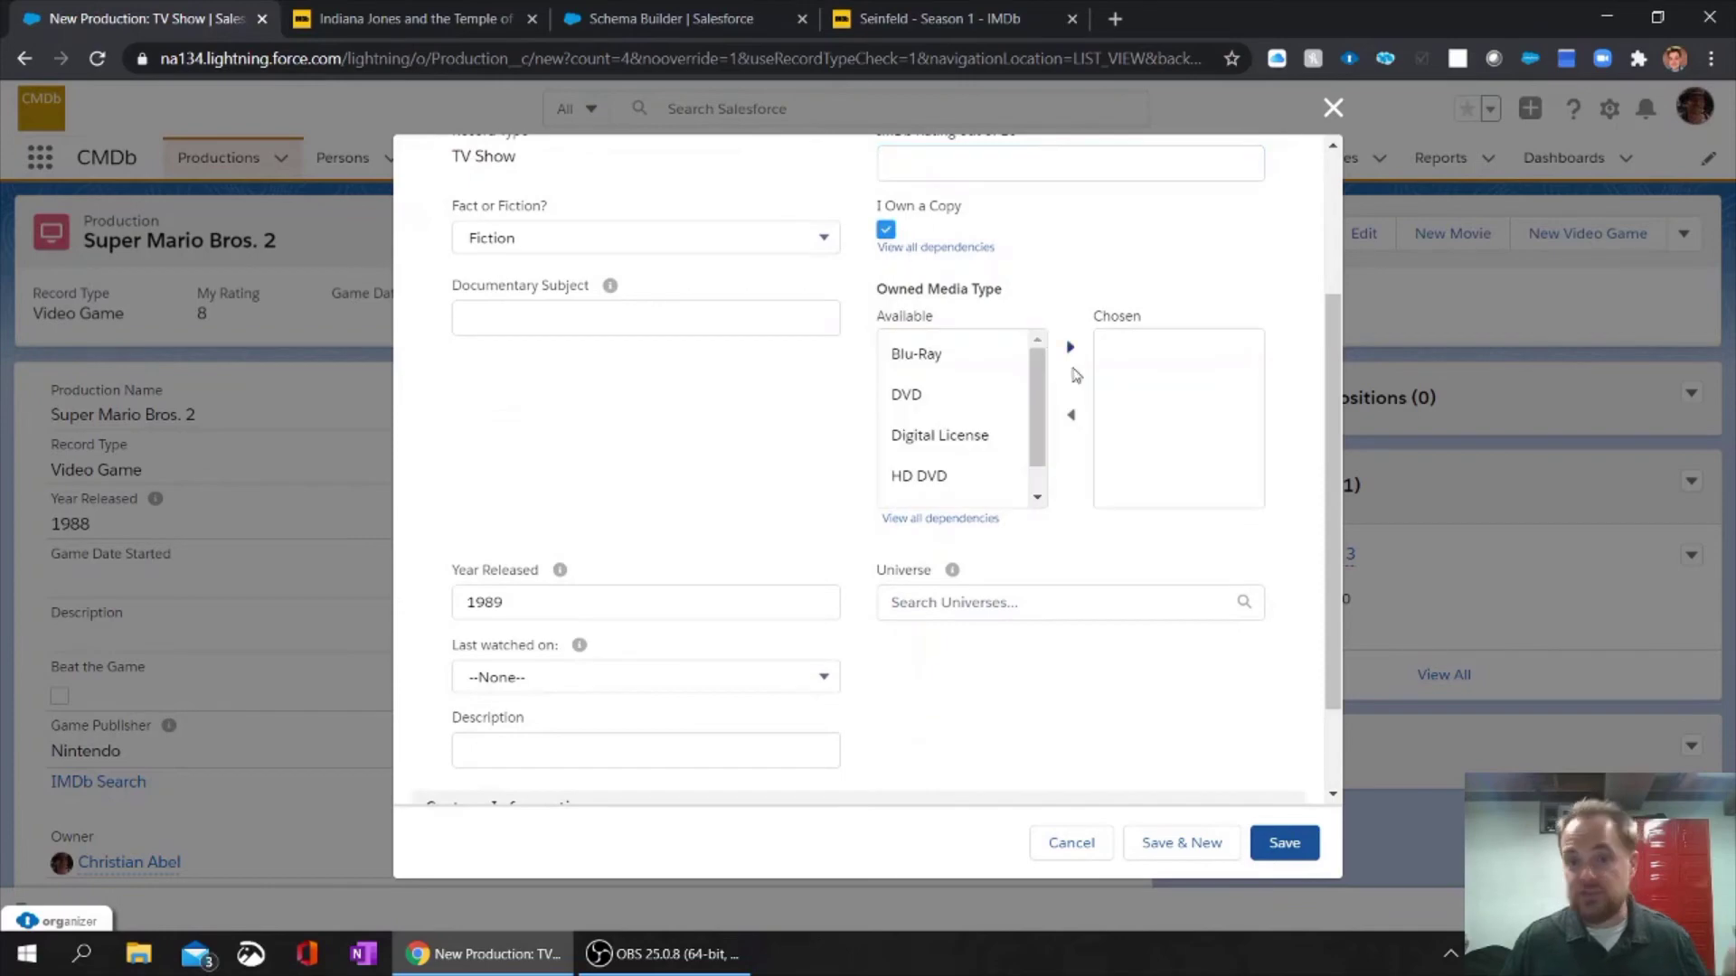
left_click(960, 398)
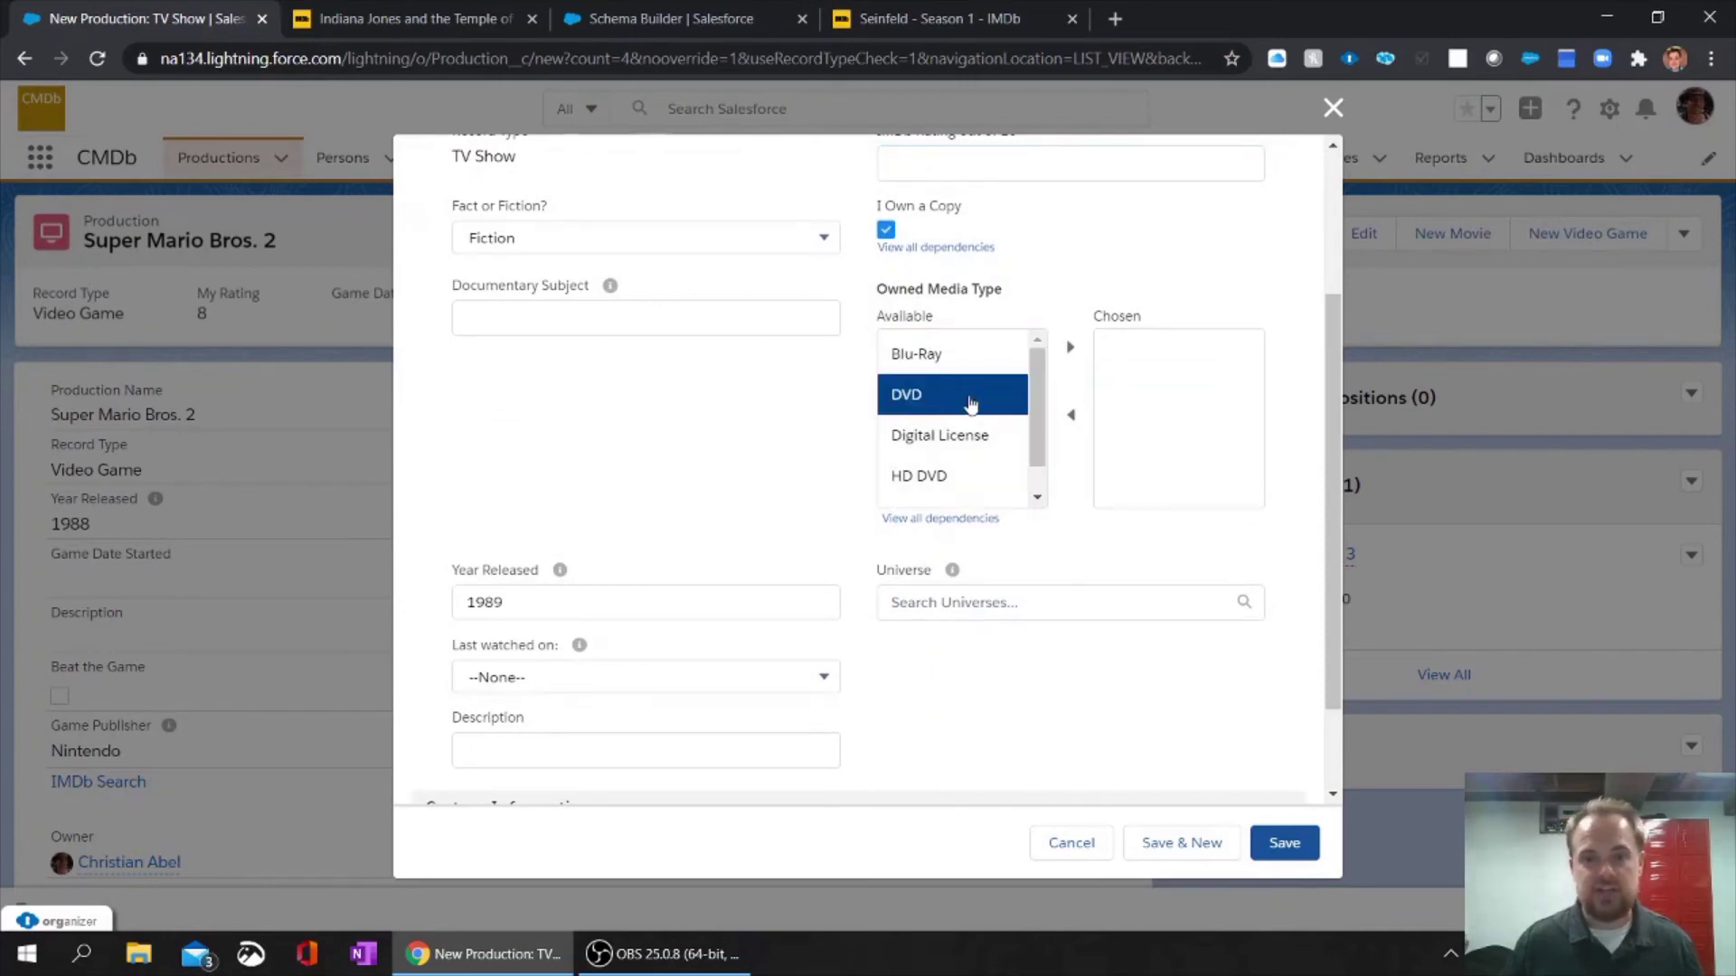
left_click(1070, 349)
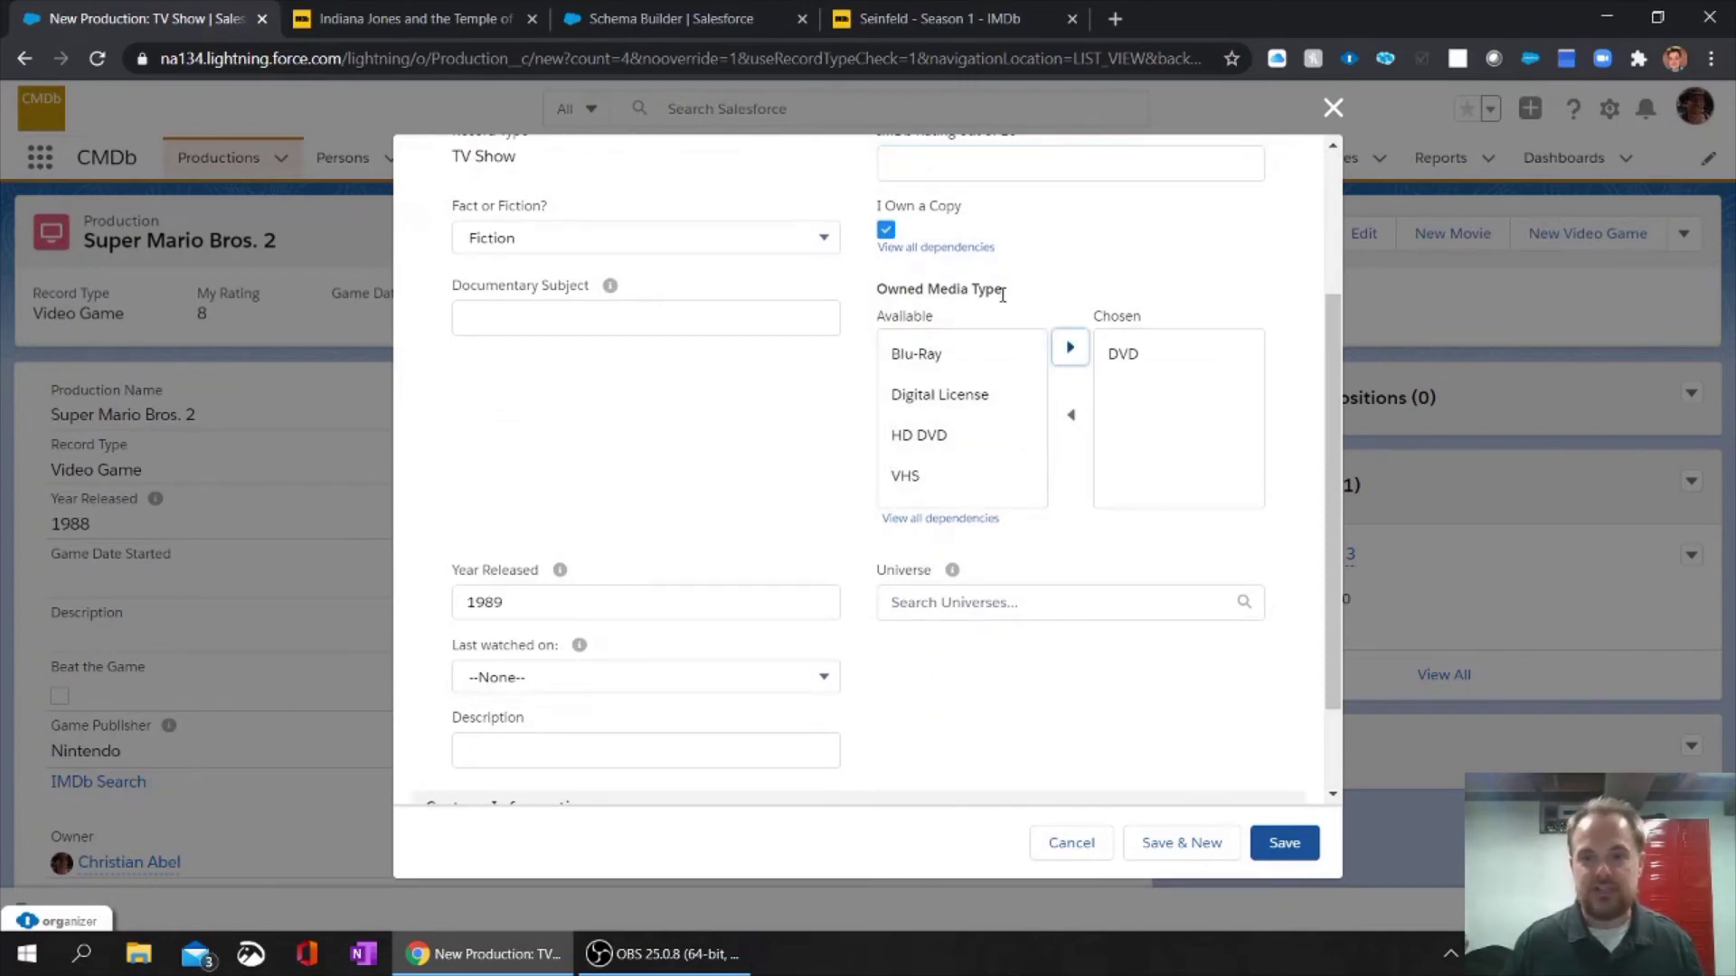
left_click(1028, 608)
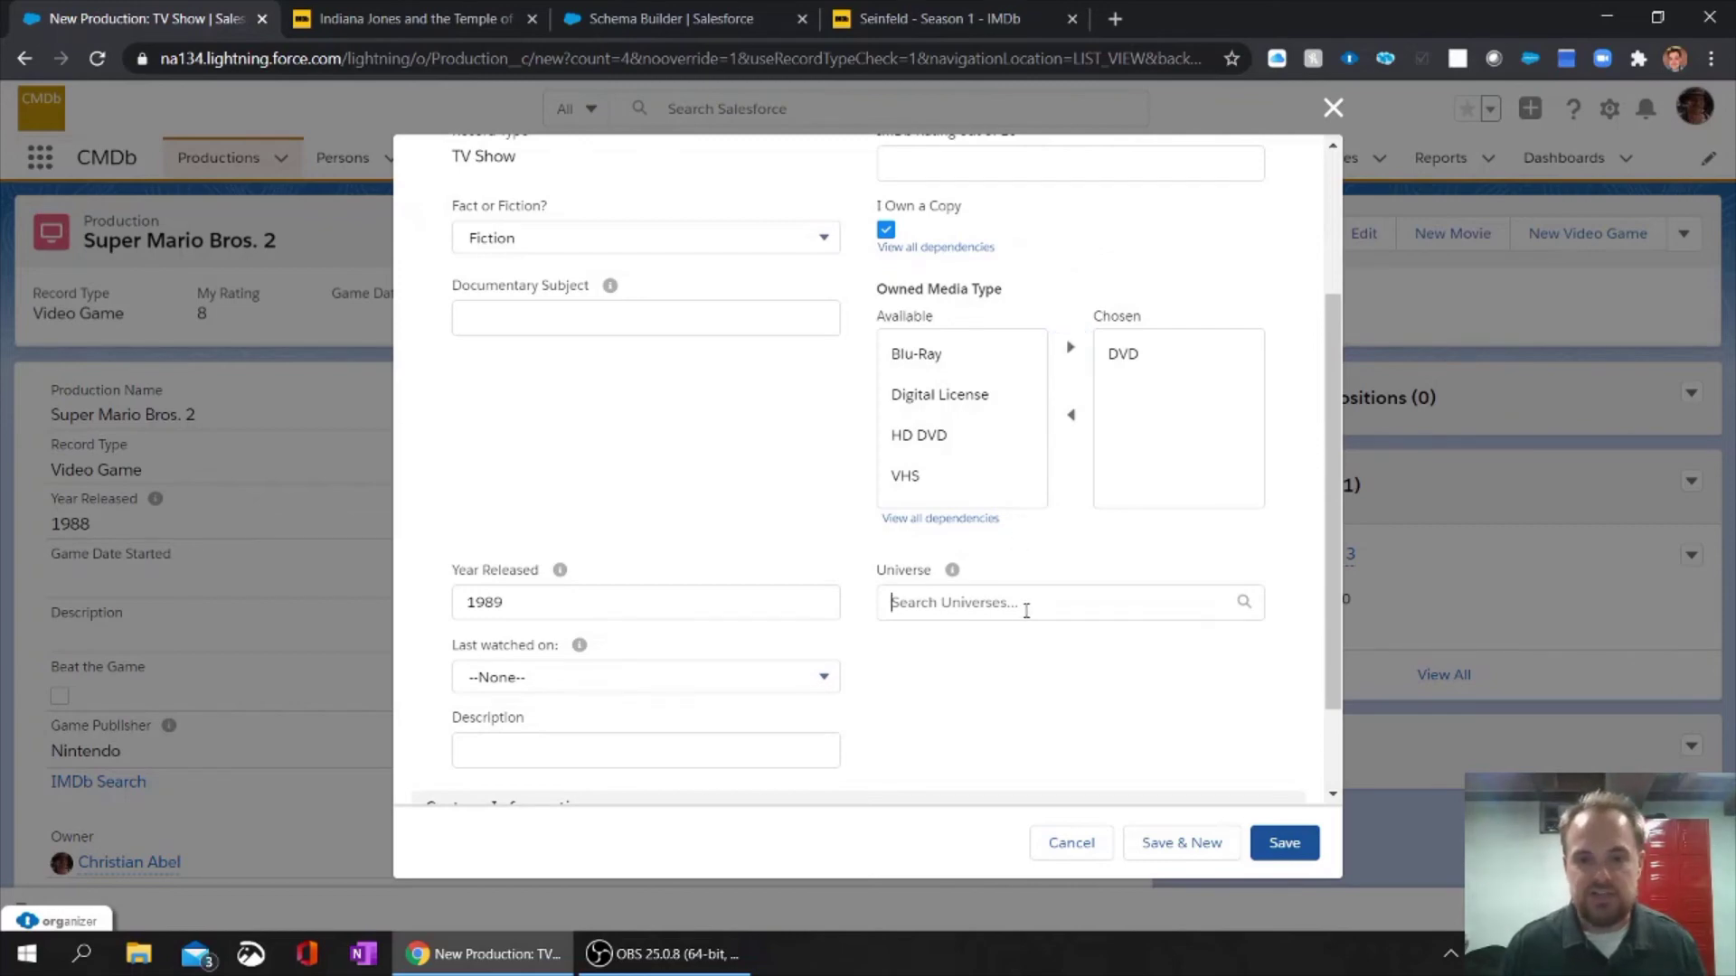
left_click(786, 496)
scroll(1148, 768, "down", 2)
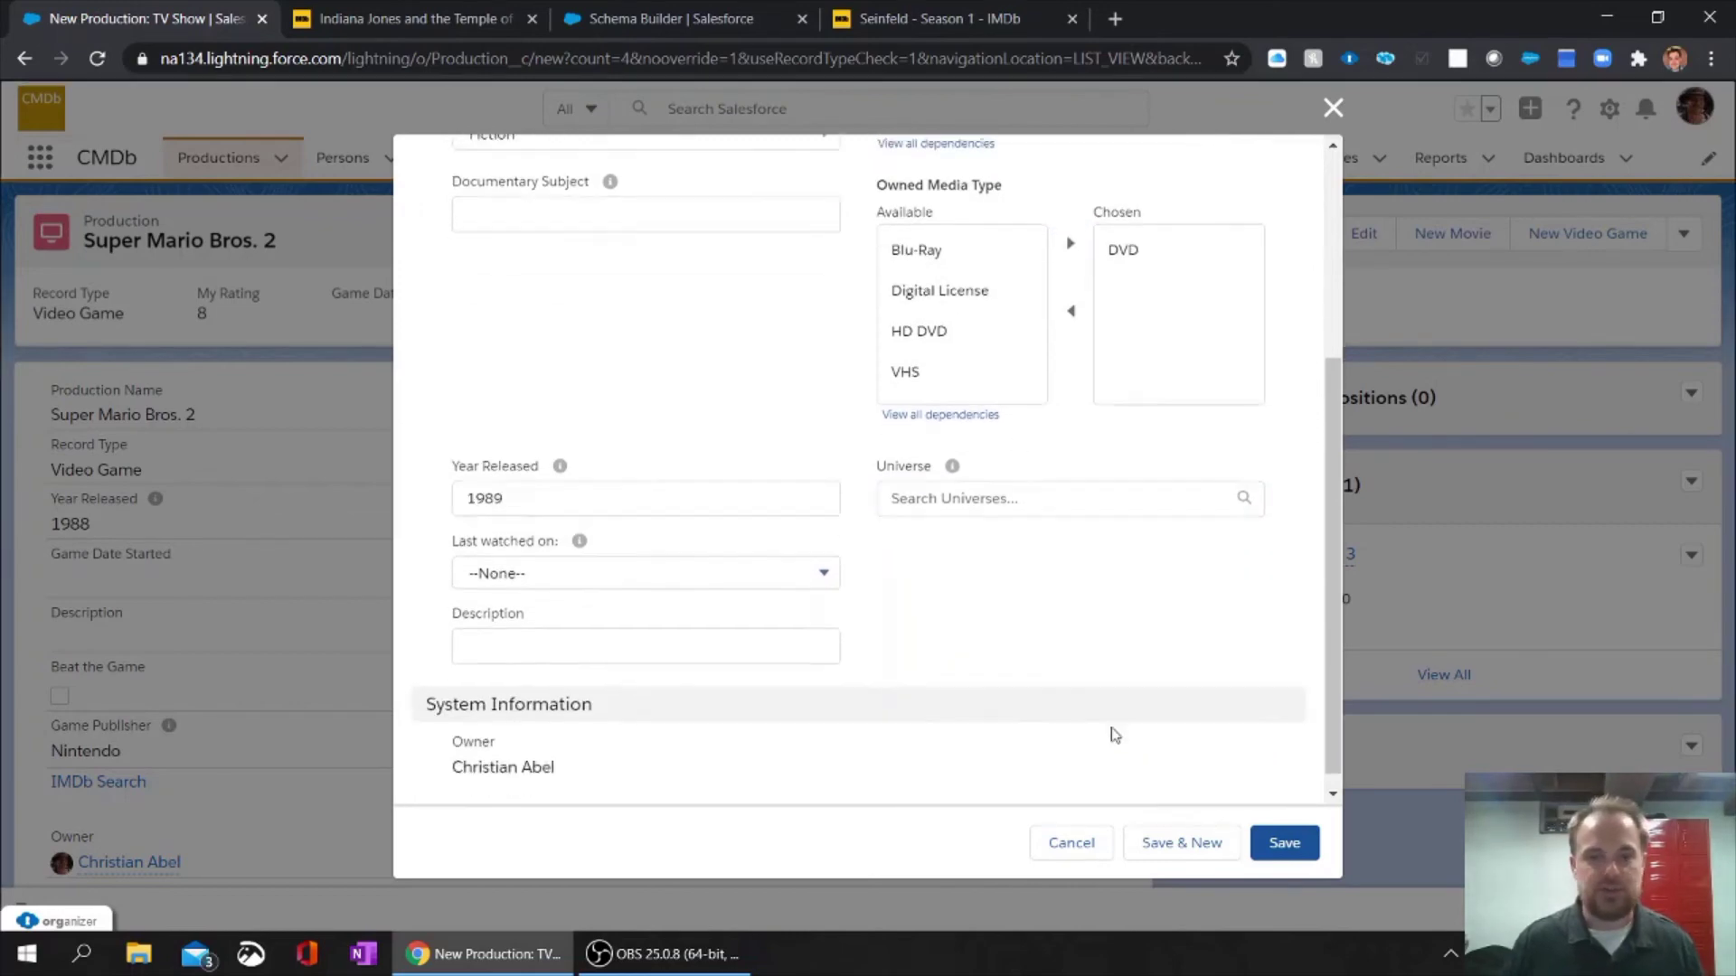
left_click(1284, 842)
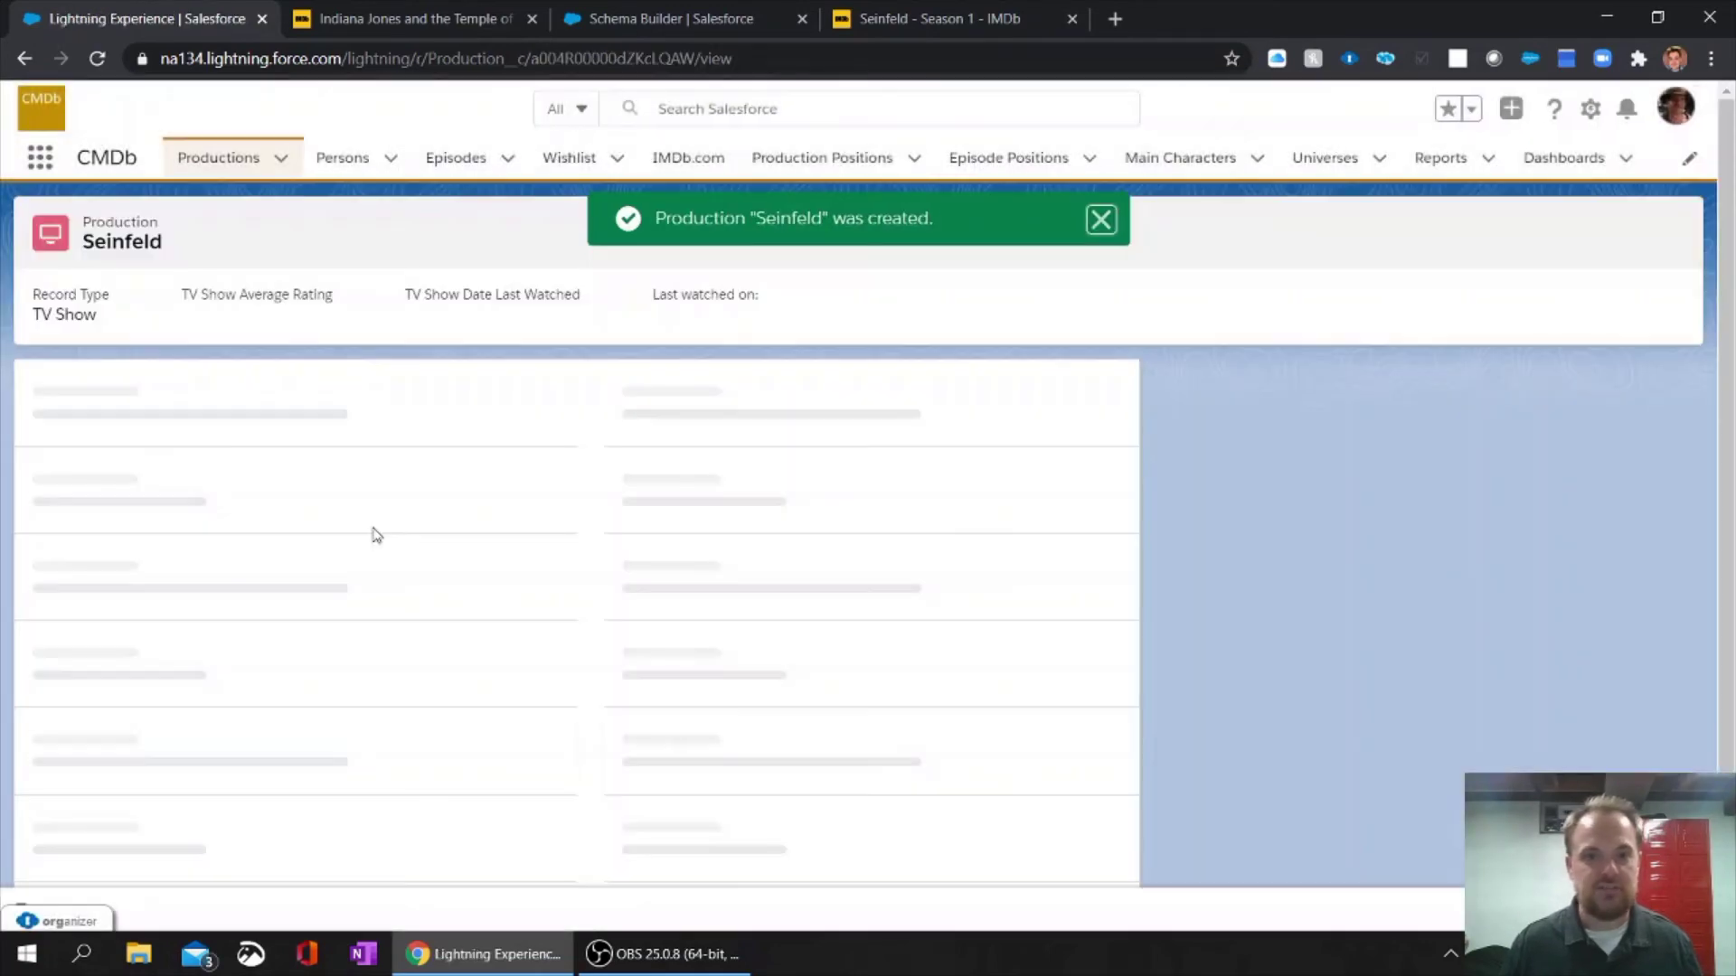
Review the saved Seinfeld record's details, including its average rating, date last watched and number of episodes watched fields.
scroll(339, 457, "down", 2)
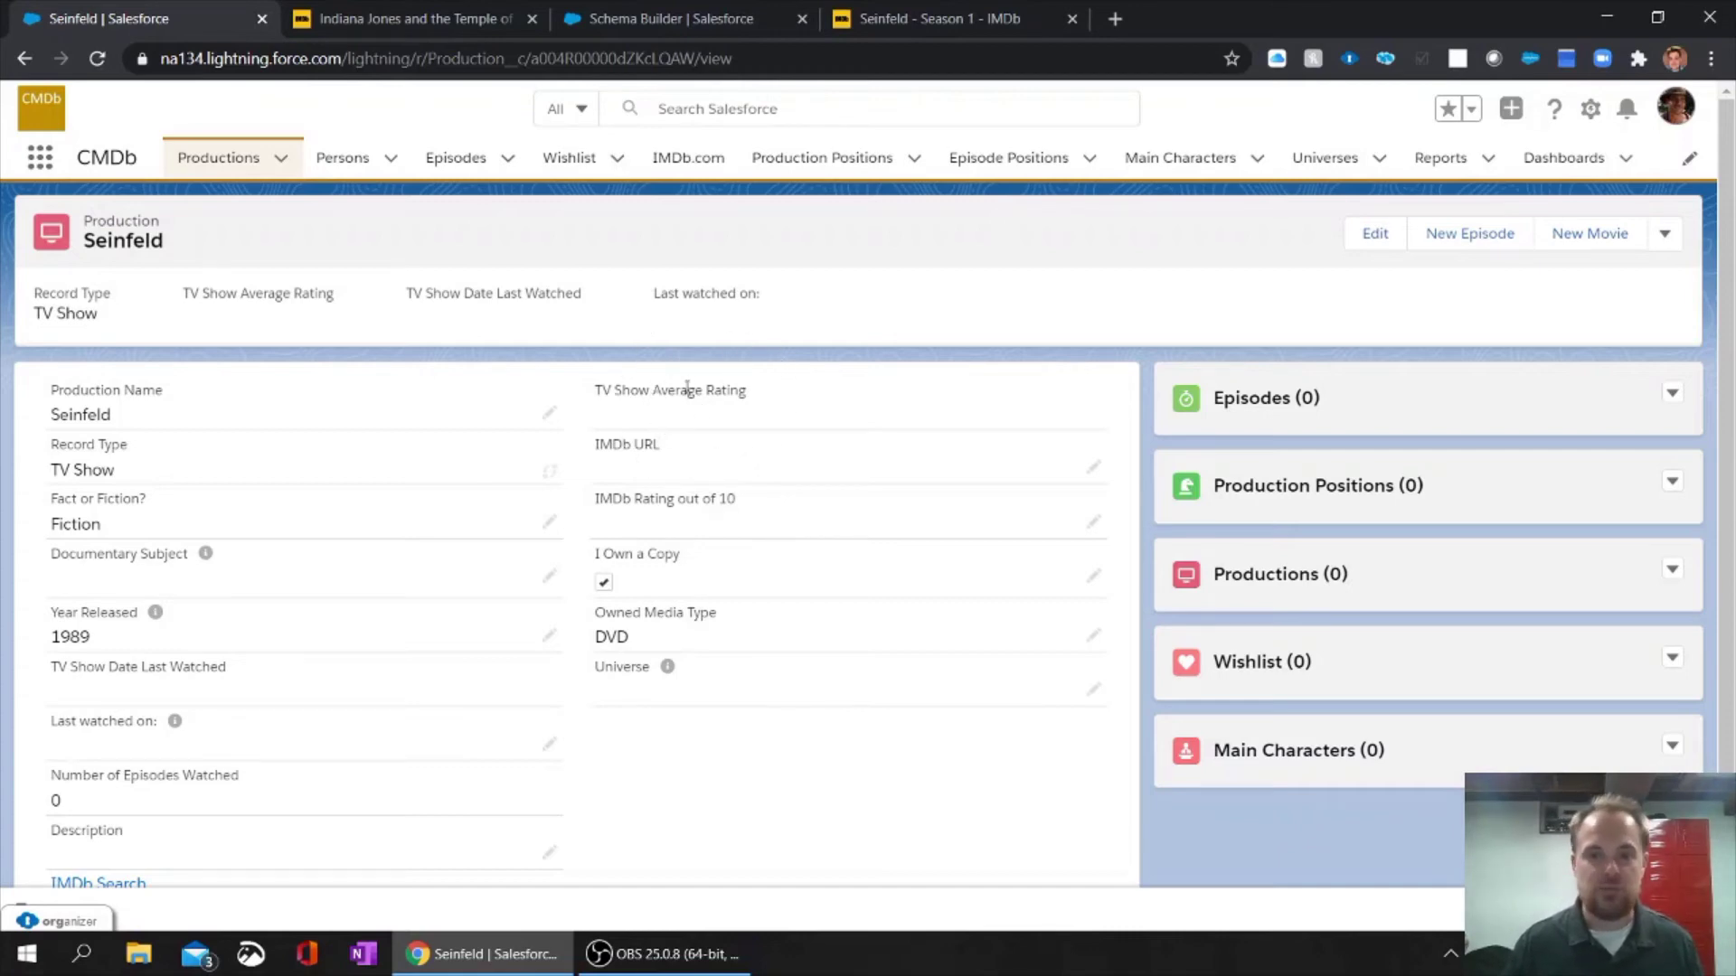
scroll(704, 411, "down", 2)
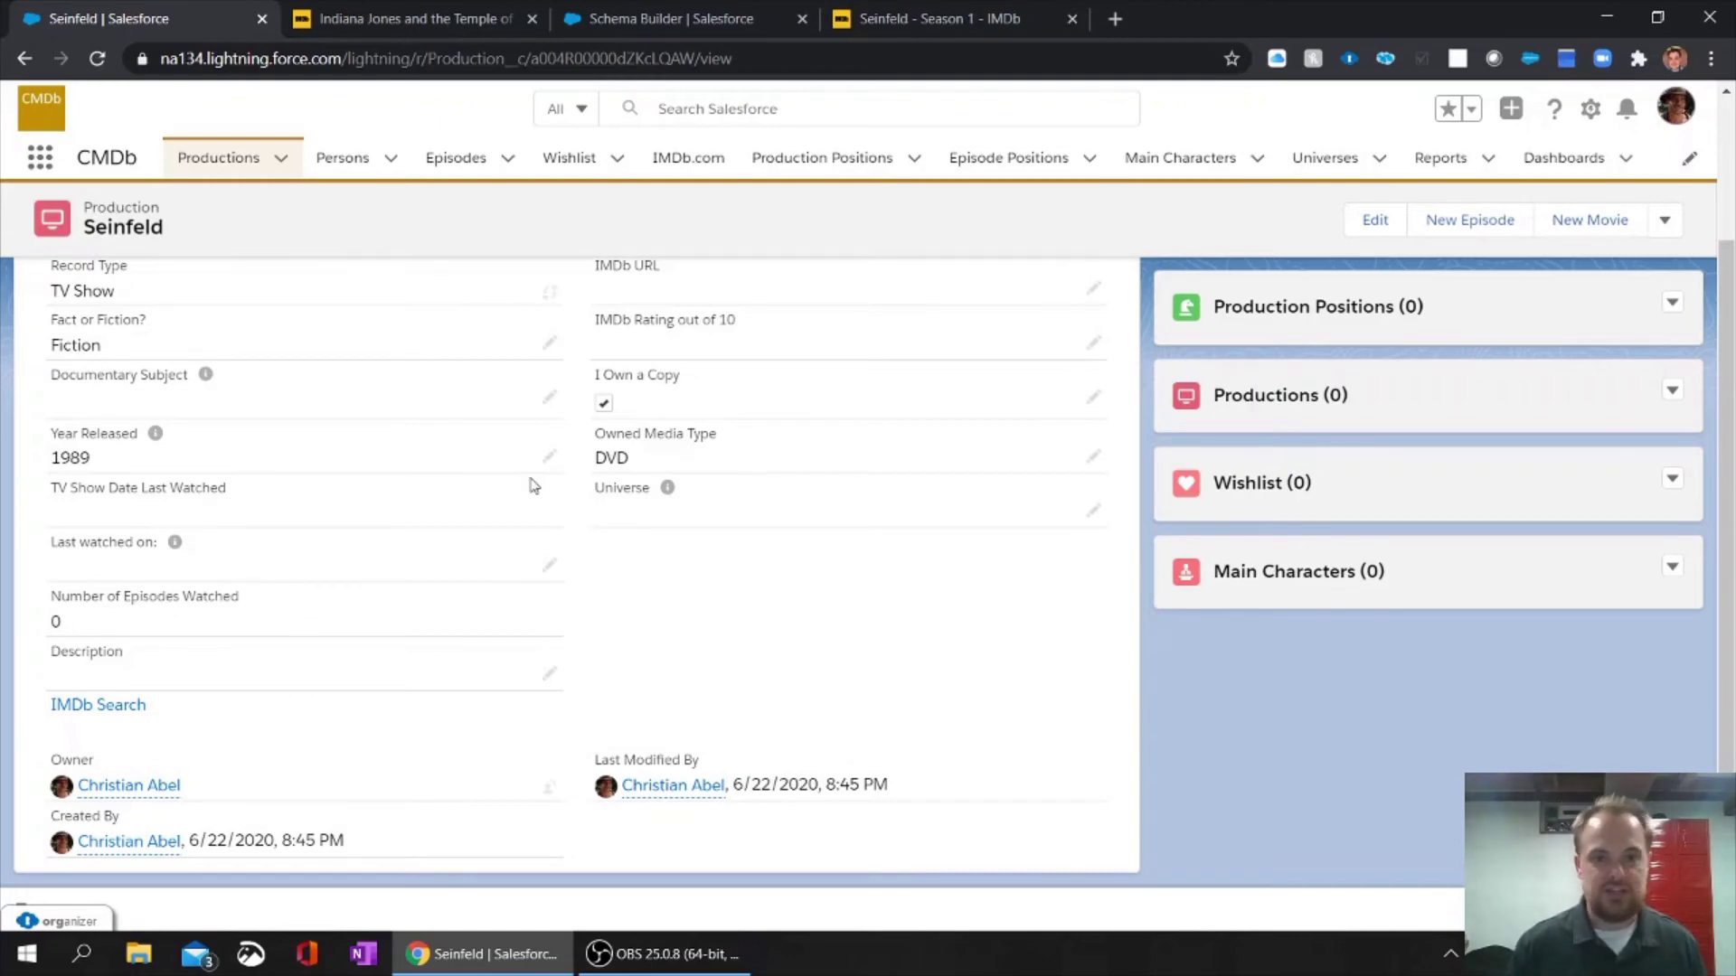
scroll(593, 398, "up", 2)
scroll(341, 530, "down", 2)
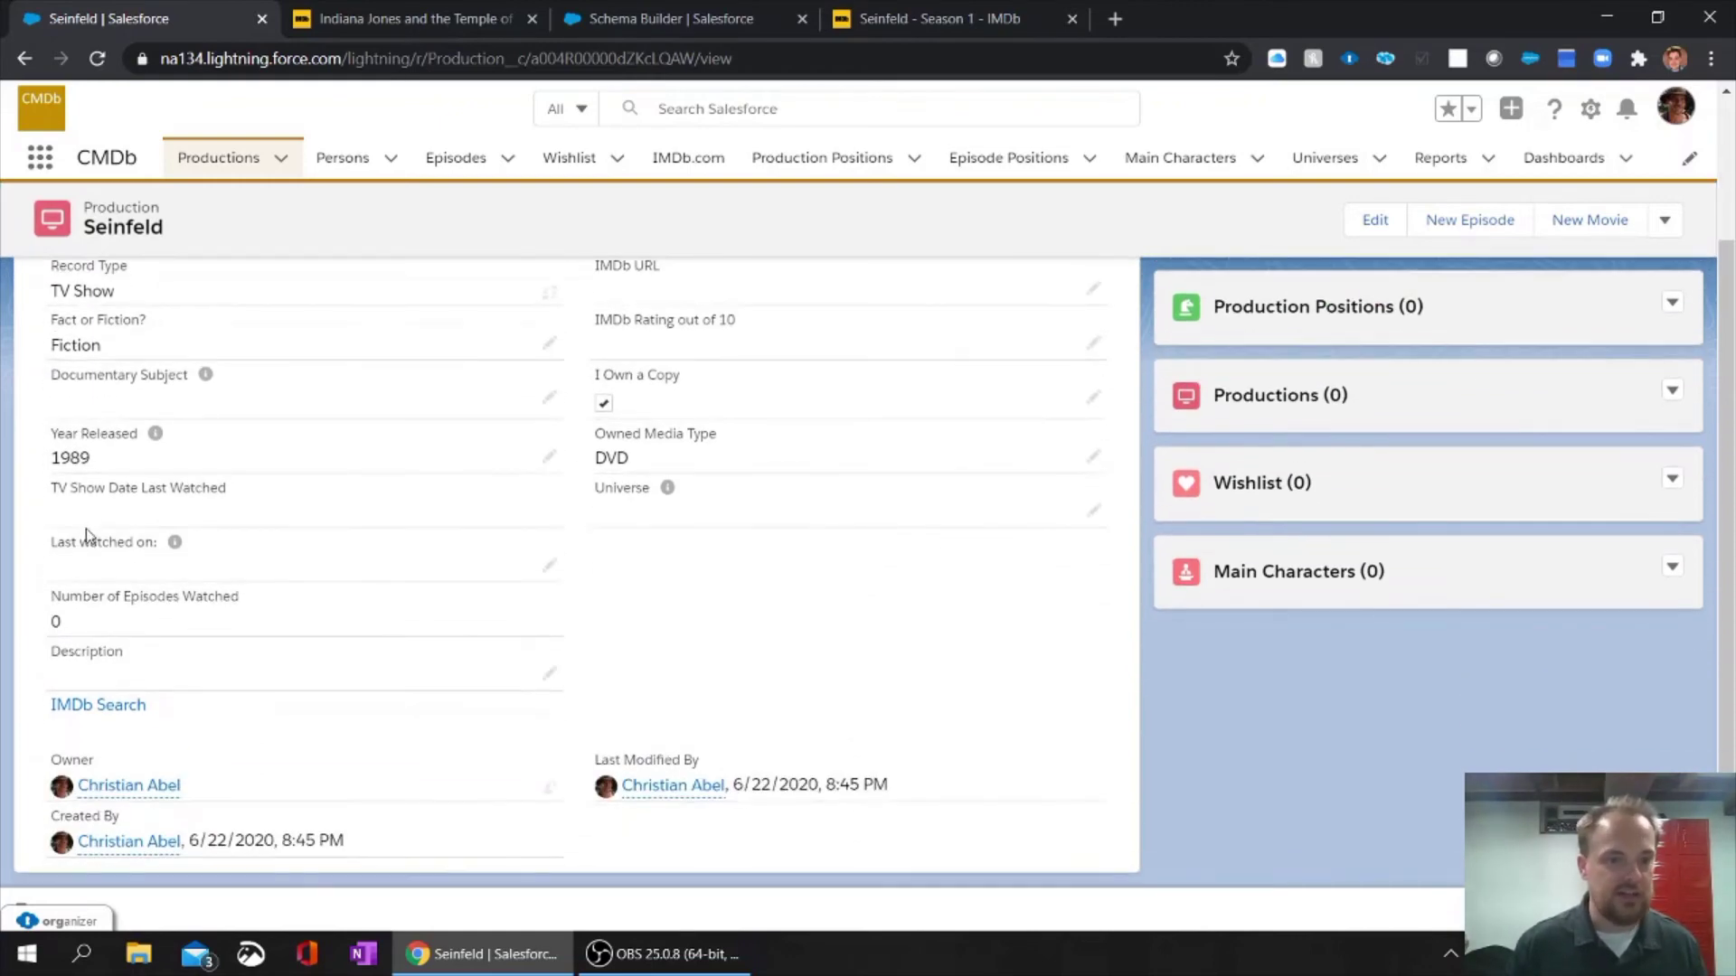
key("ctrl")
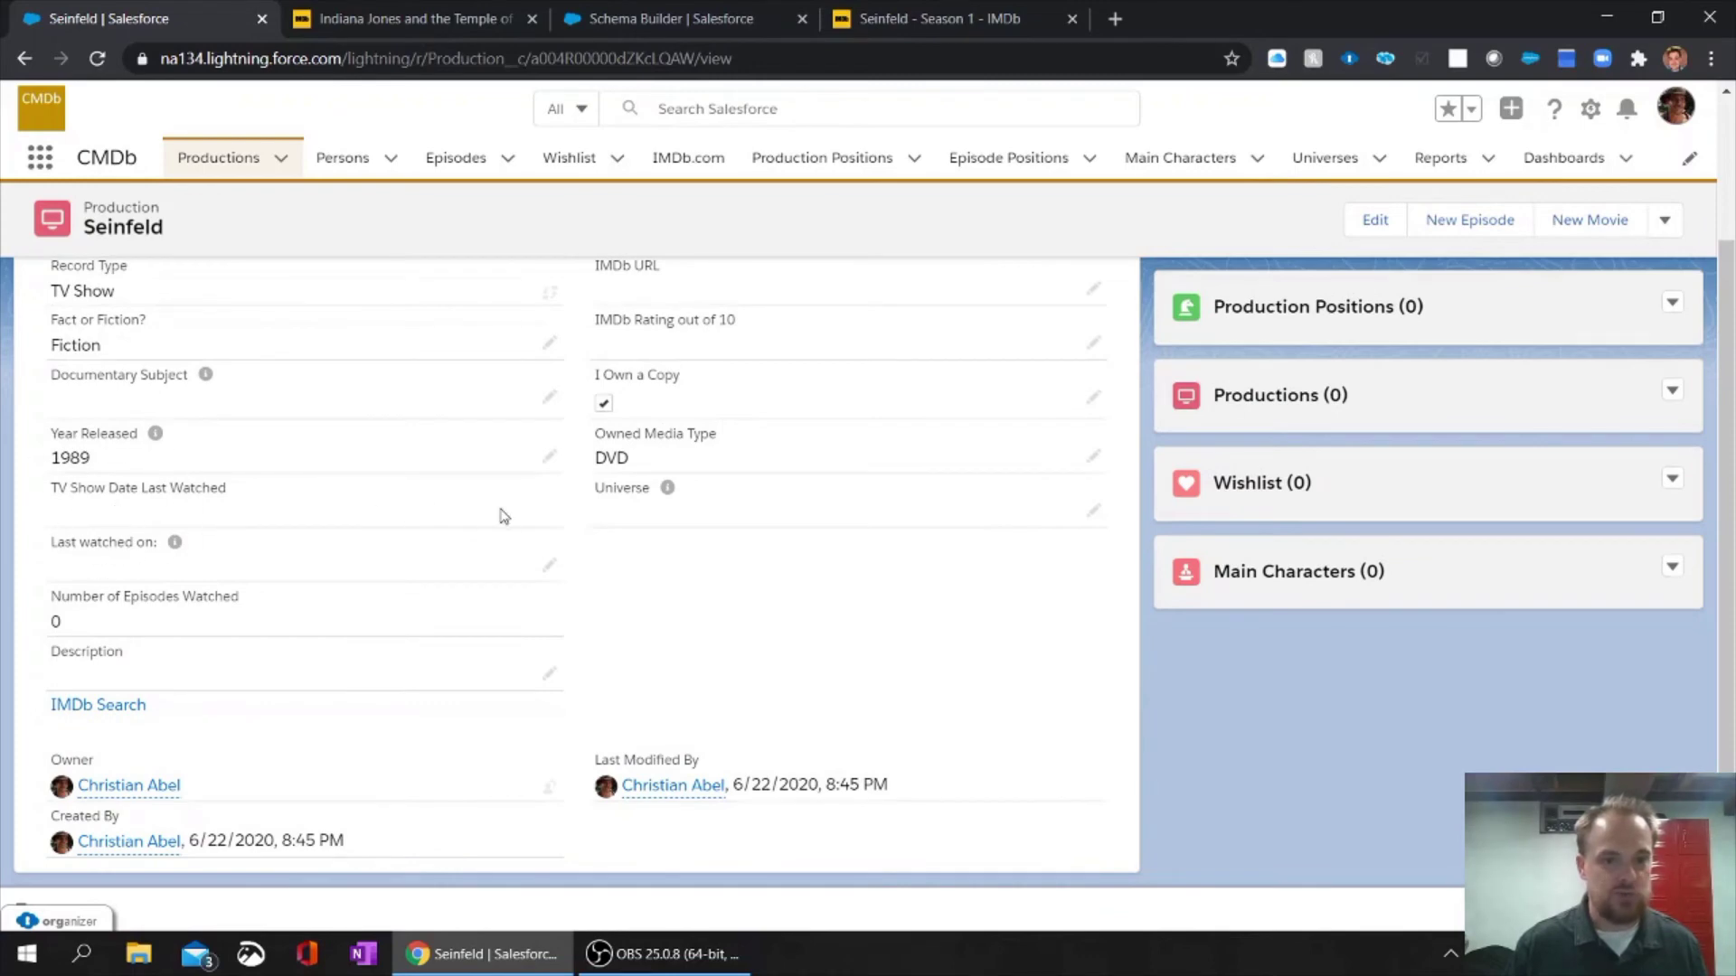
key("ctrl")
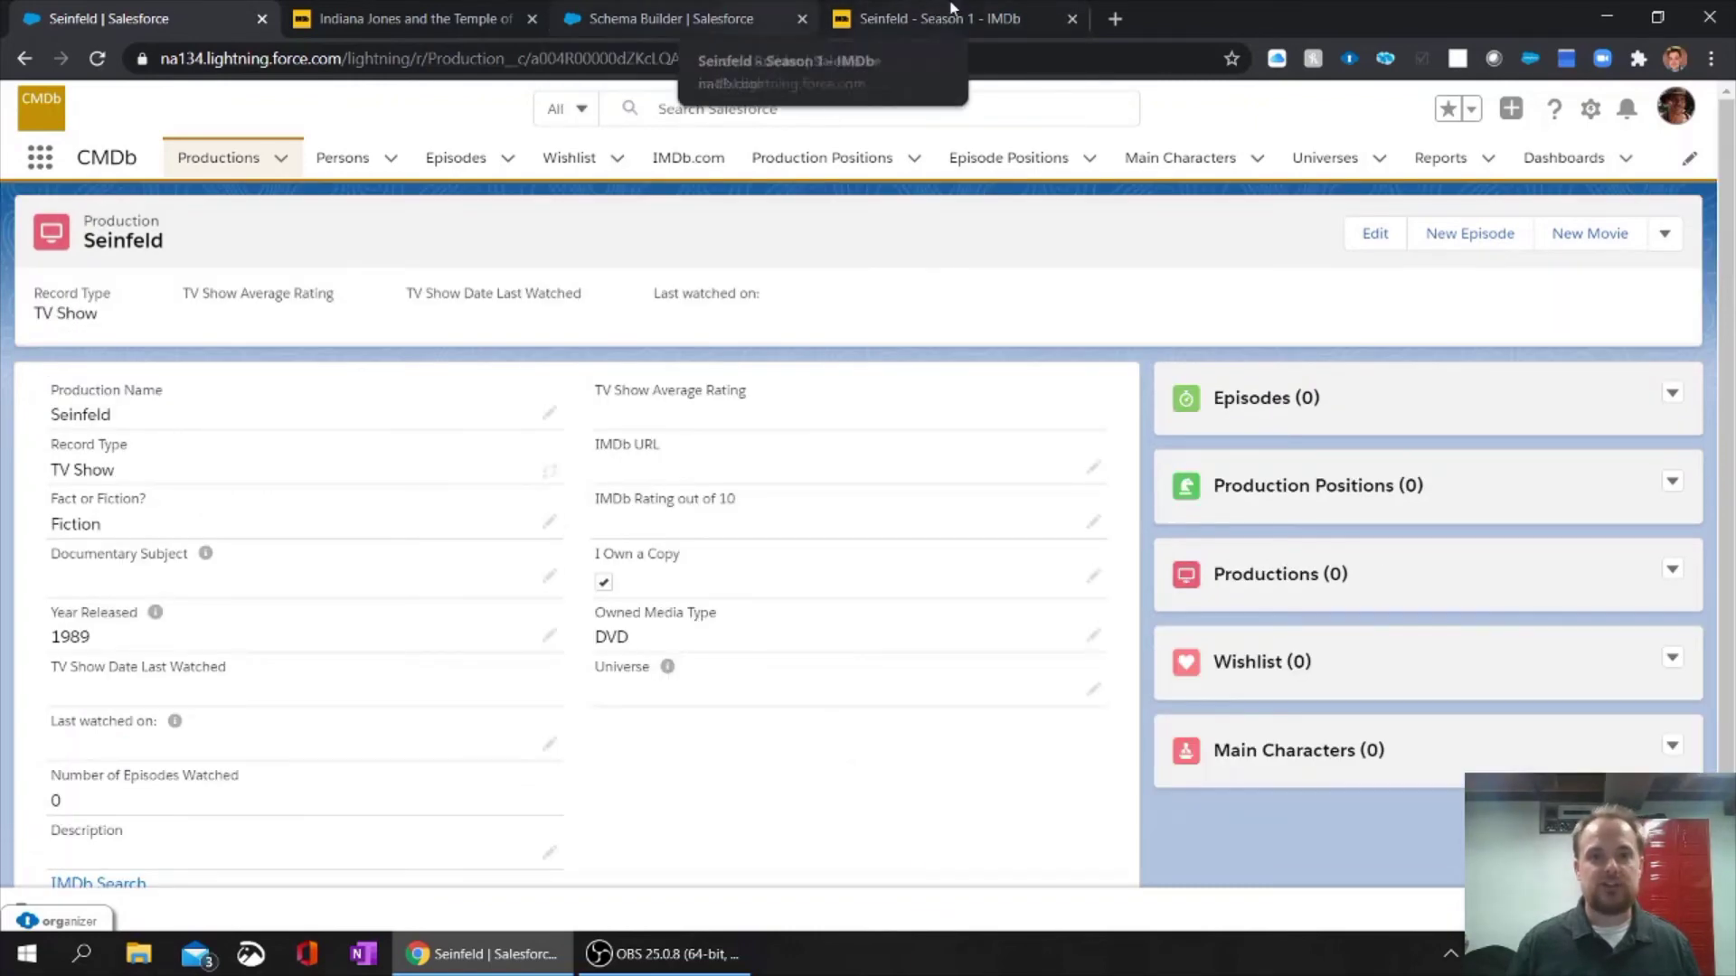
Examine the relationship between Episode and Production in Schema Builder, and return to the Seinfeld record.
left_click(733, 18)
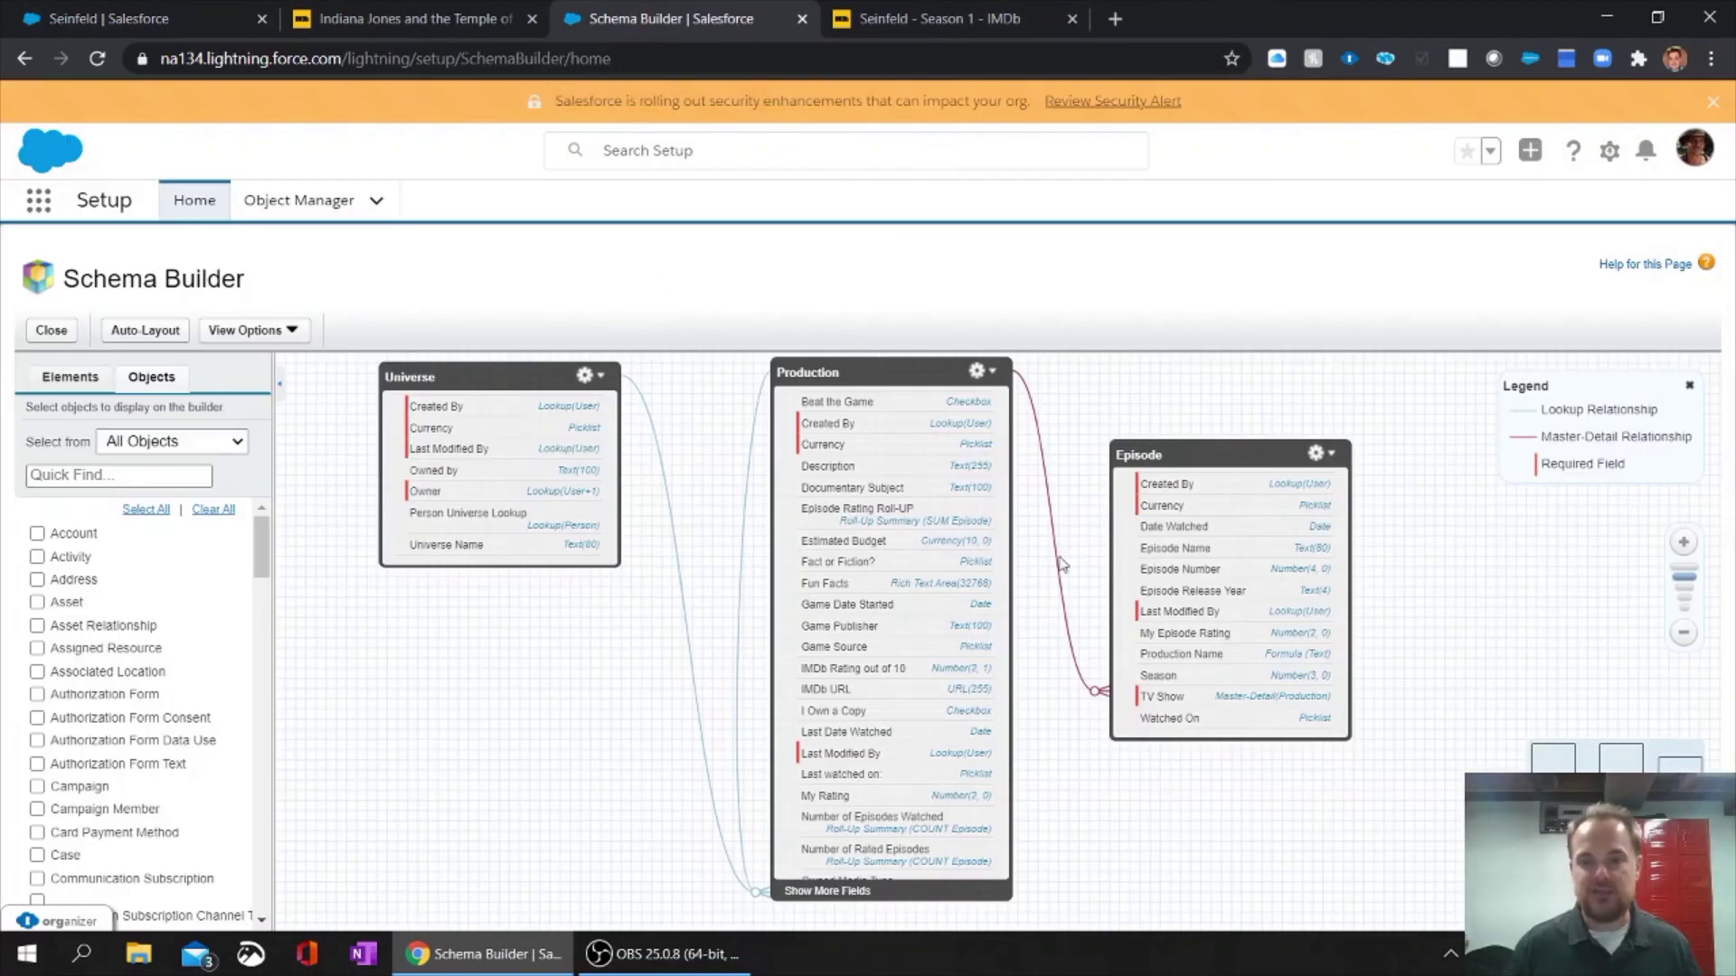
mouse_move(1059, 557)
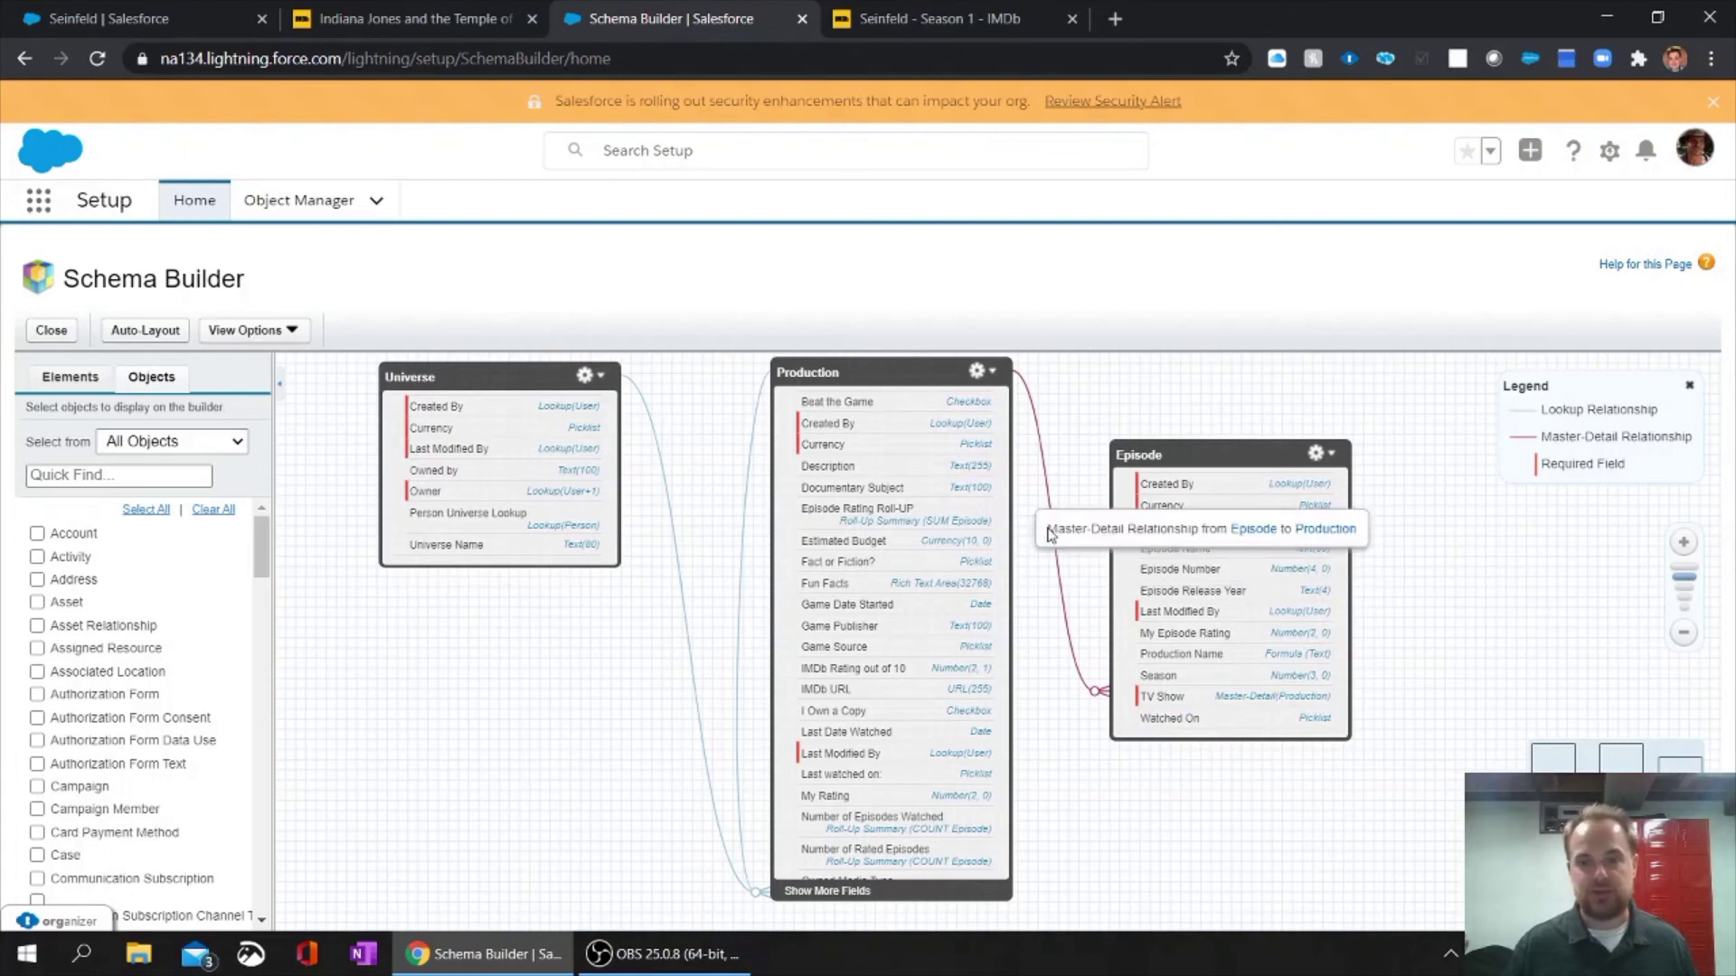
mouse_move(1048, 495)
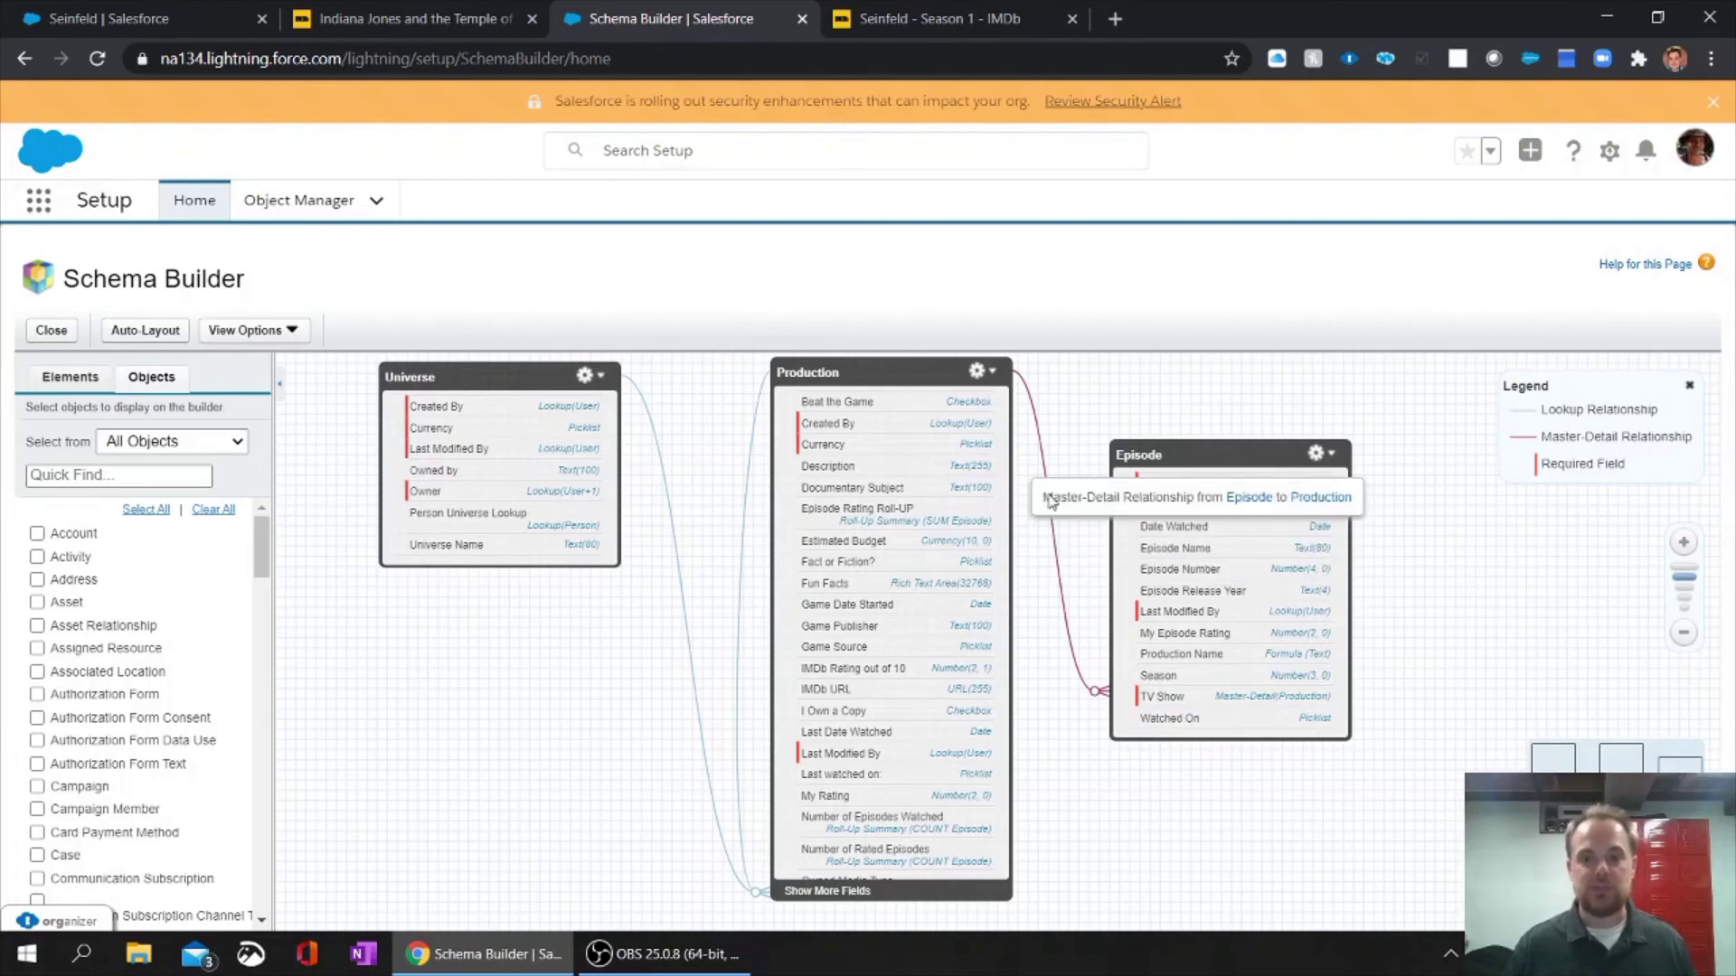
left_click(192, 13)
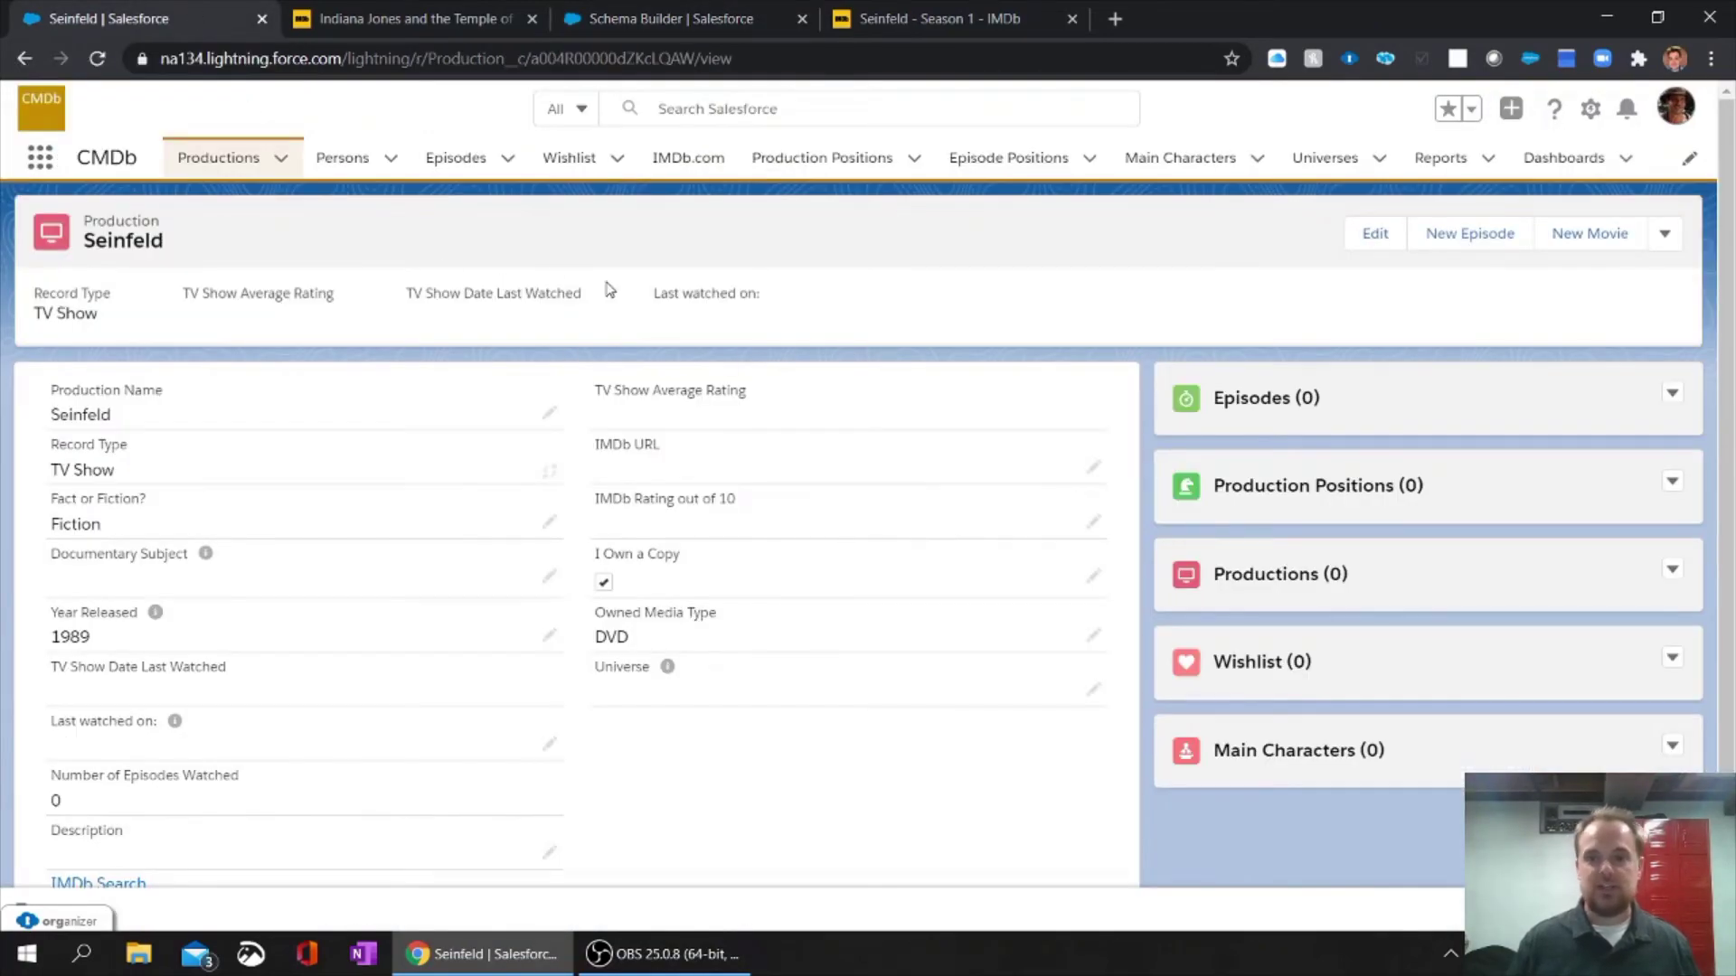
Examine the record-creation options in the Seinfeld record's Episodes related list and in the global actions.
left_click(1459, 235)
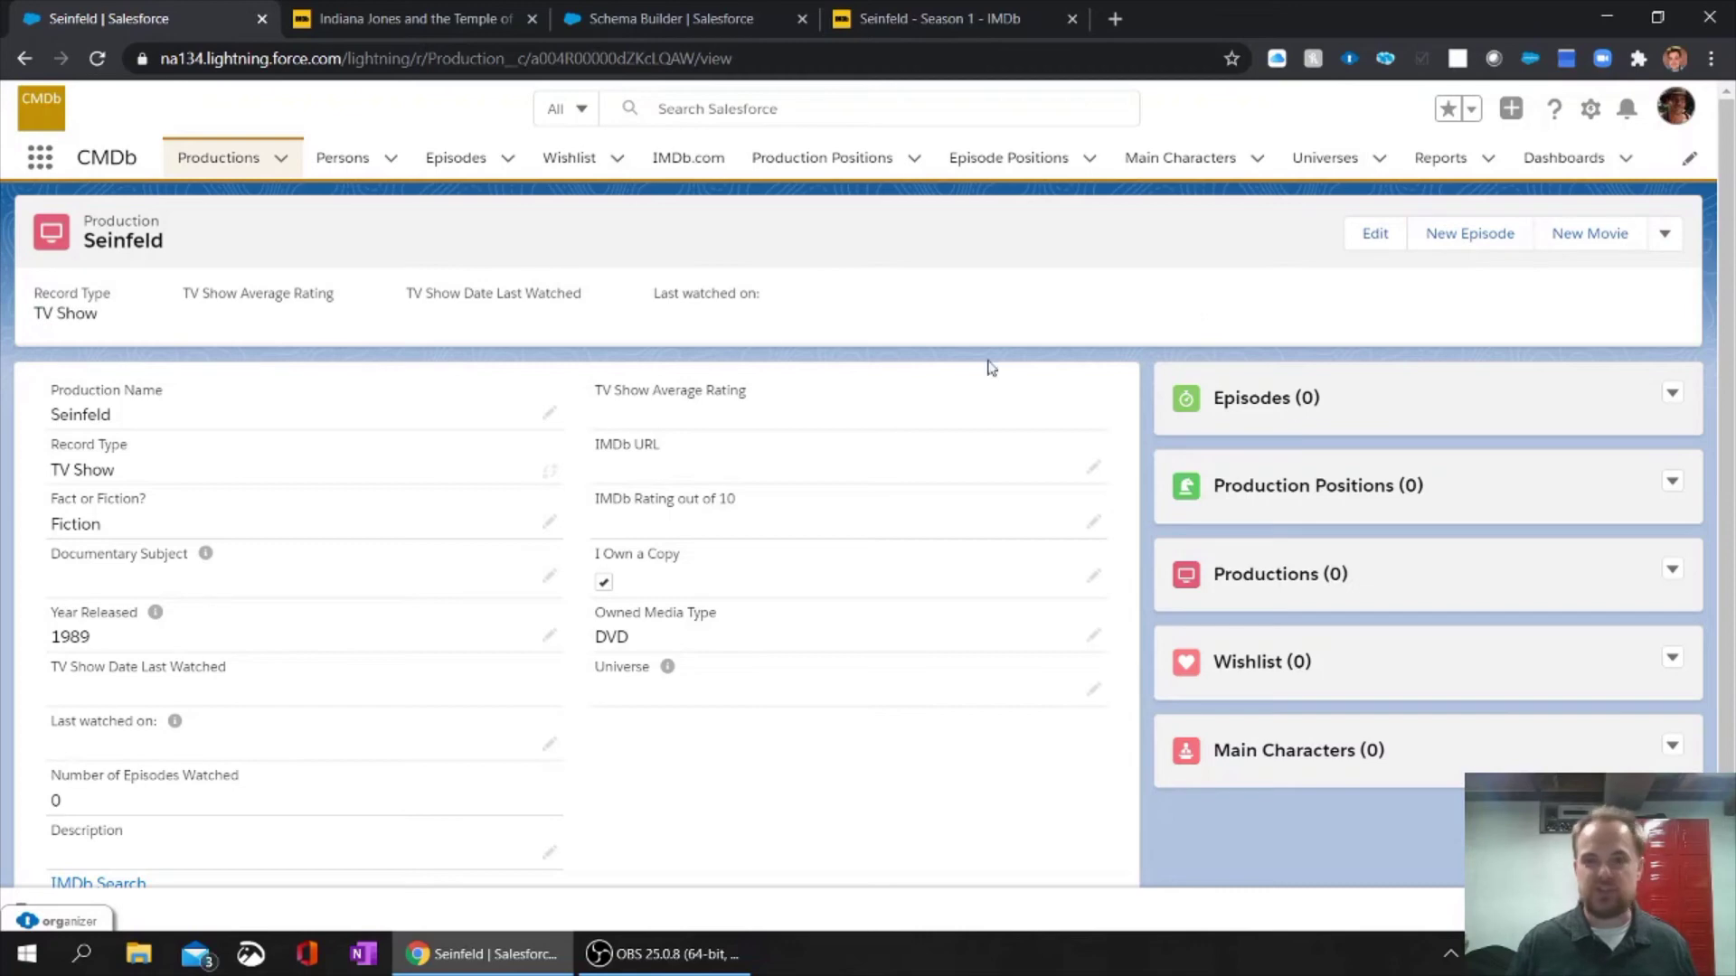
left_click(1674, 396)
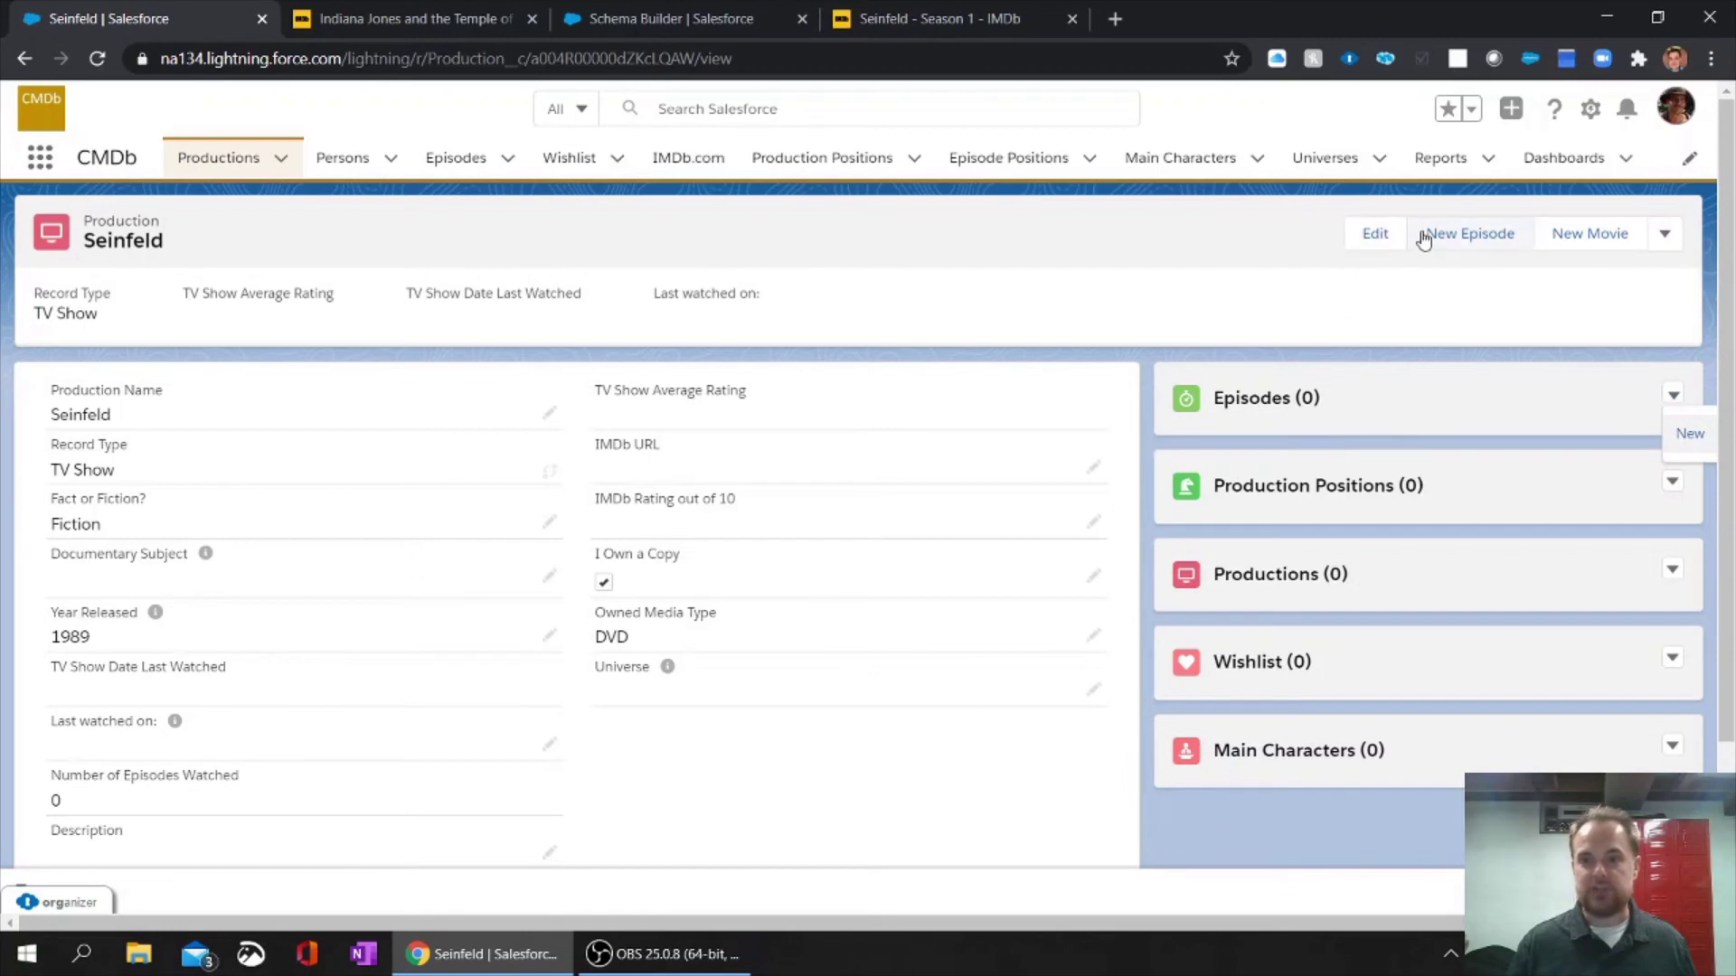
left_click(1511, 109)
scroll(1457, 276, "down", 1)
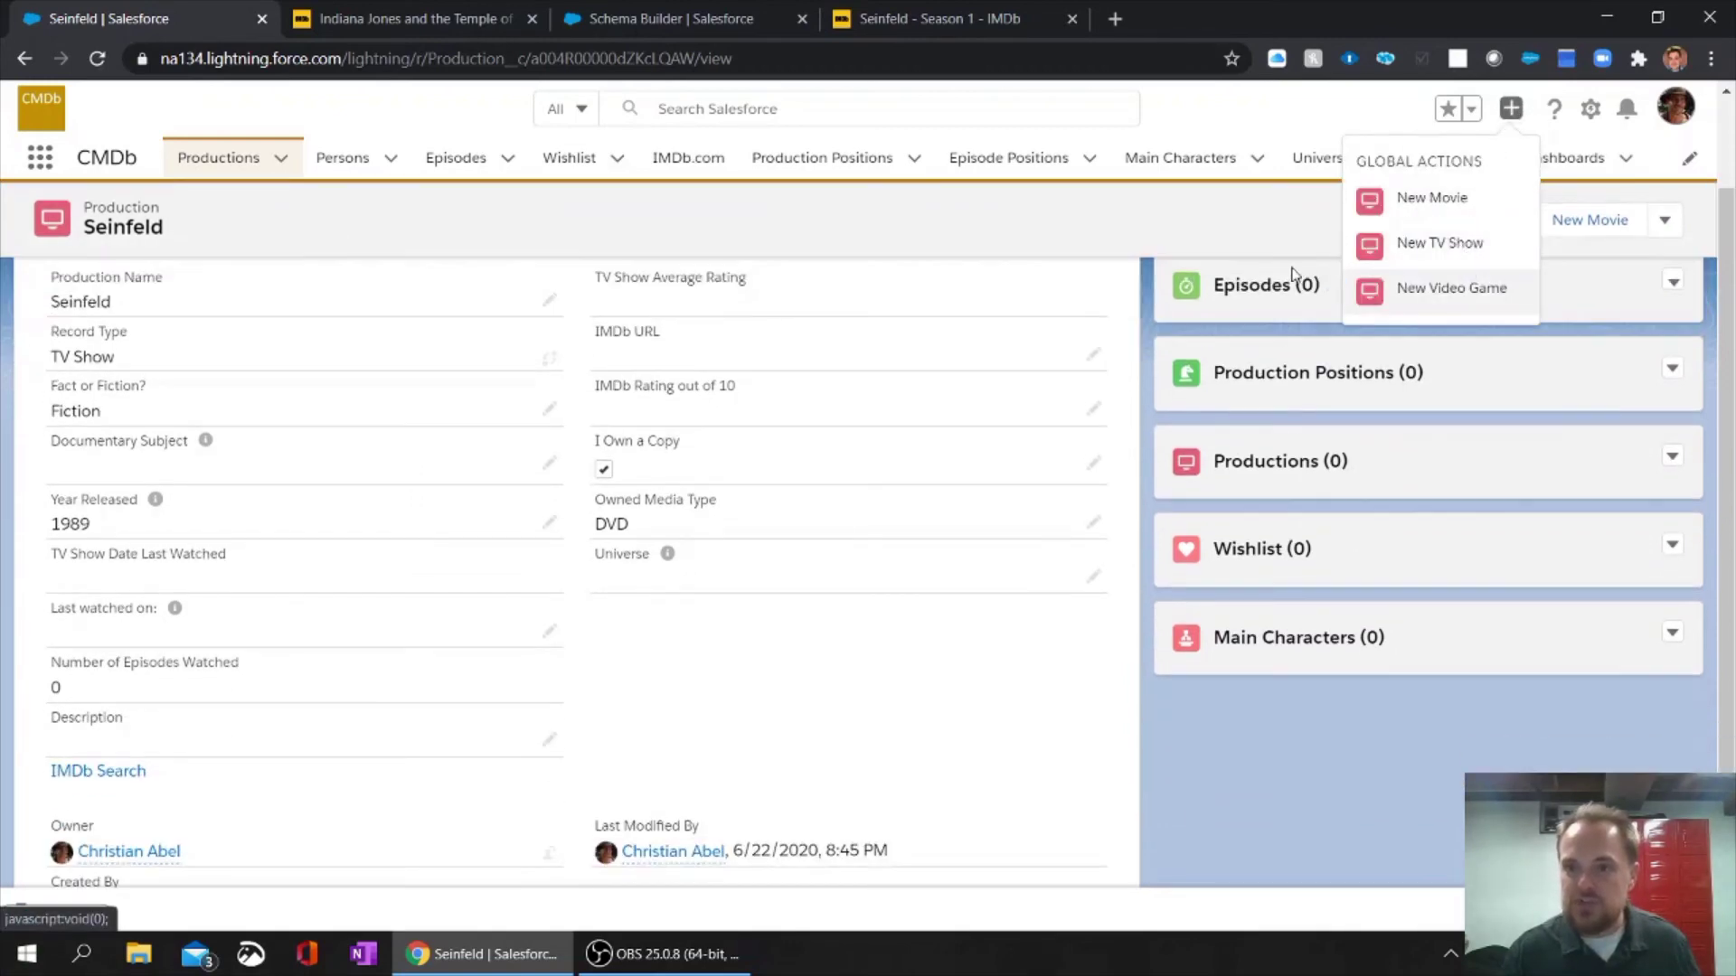
scroll(1266, 271, "up", 1)
left_click(1184, 271)
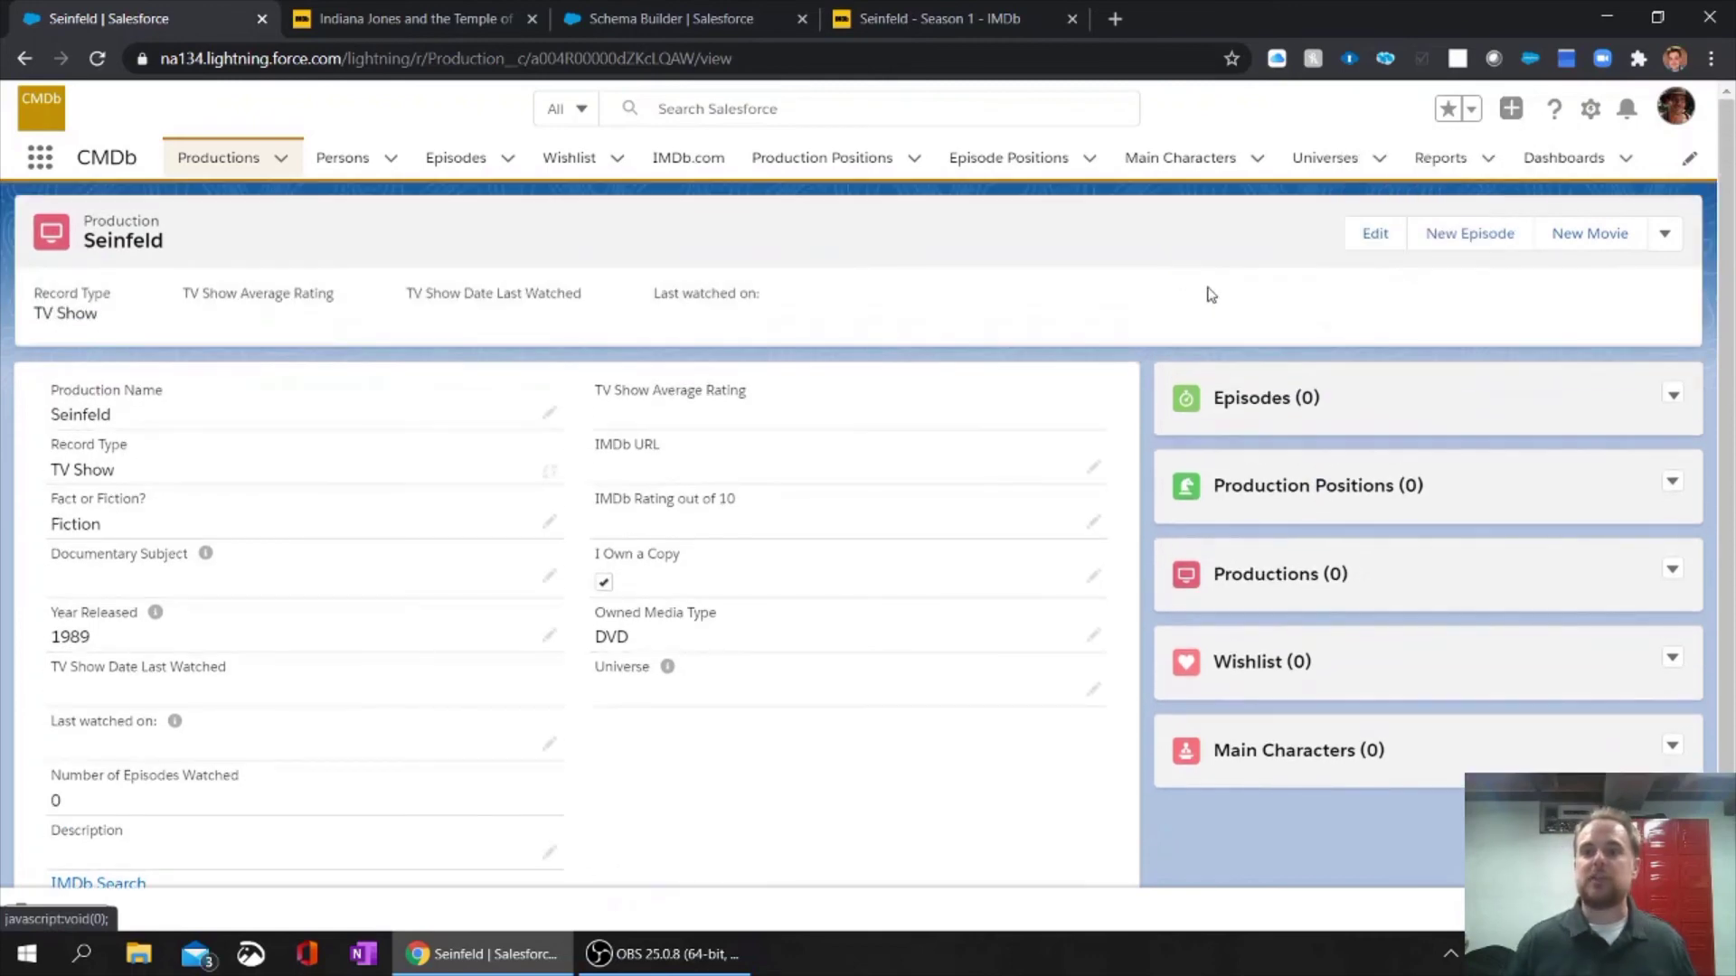
Start a new episode under Seinfeld and name it "Good News, Bad News", copying the title from the IMDb Season 1 episode list.
left_click(1488, 237)
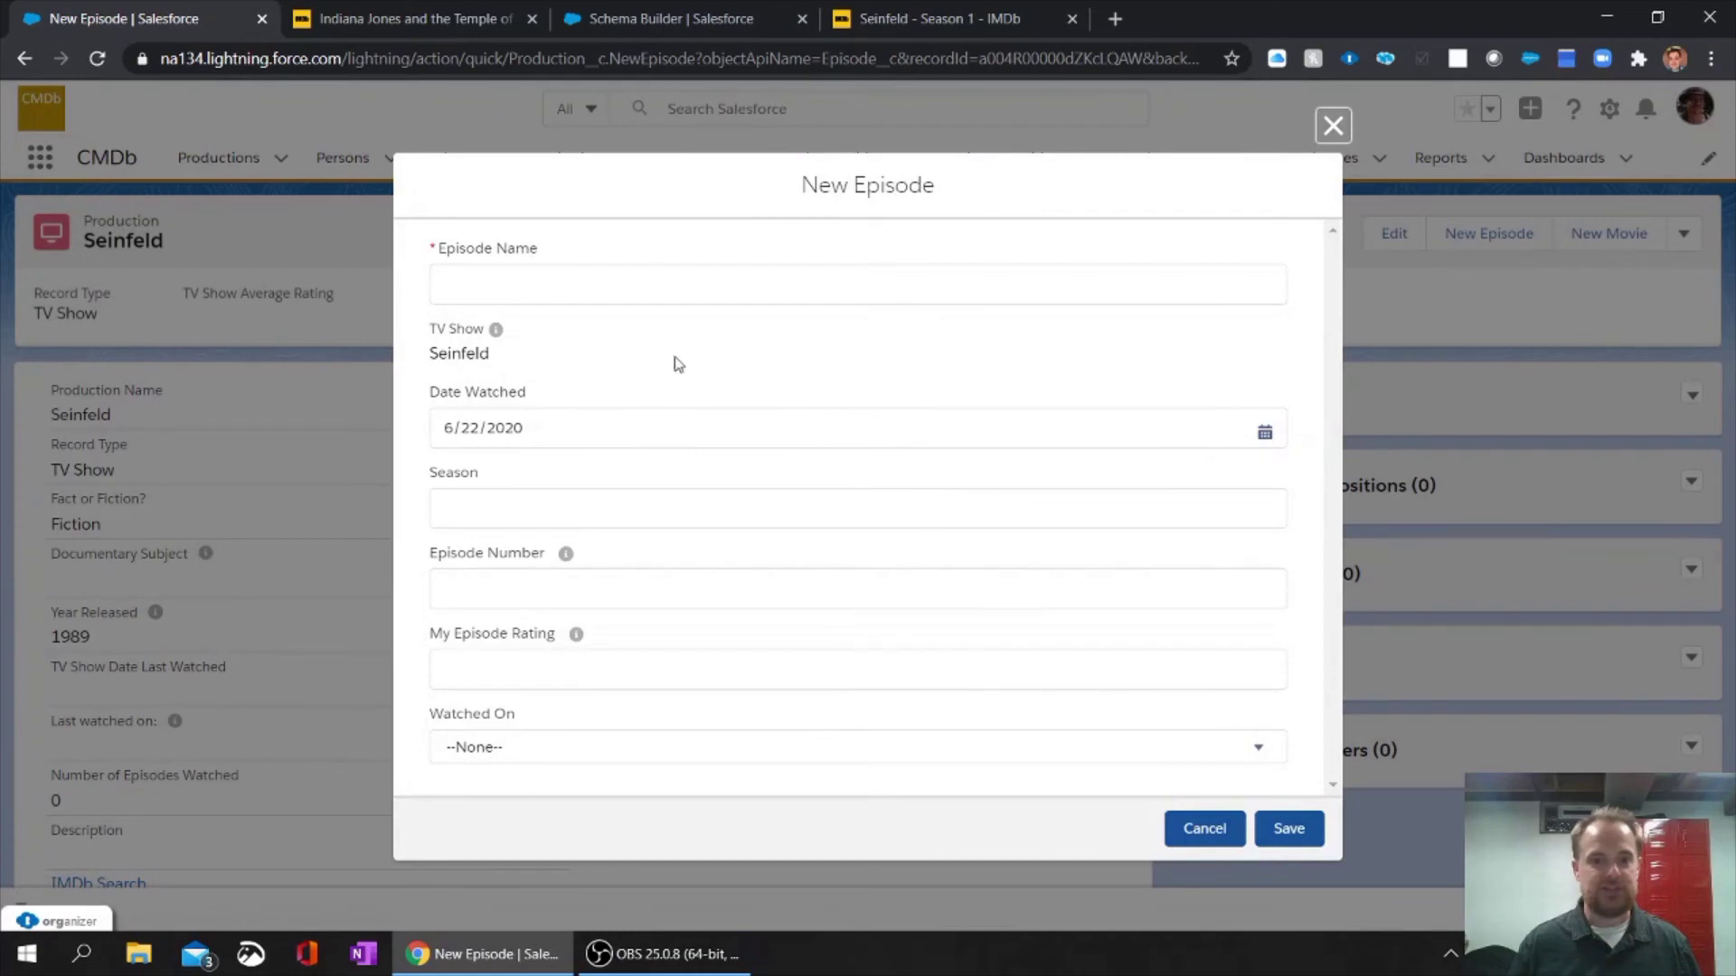
left_click(535, 282)
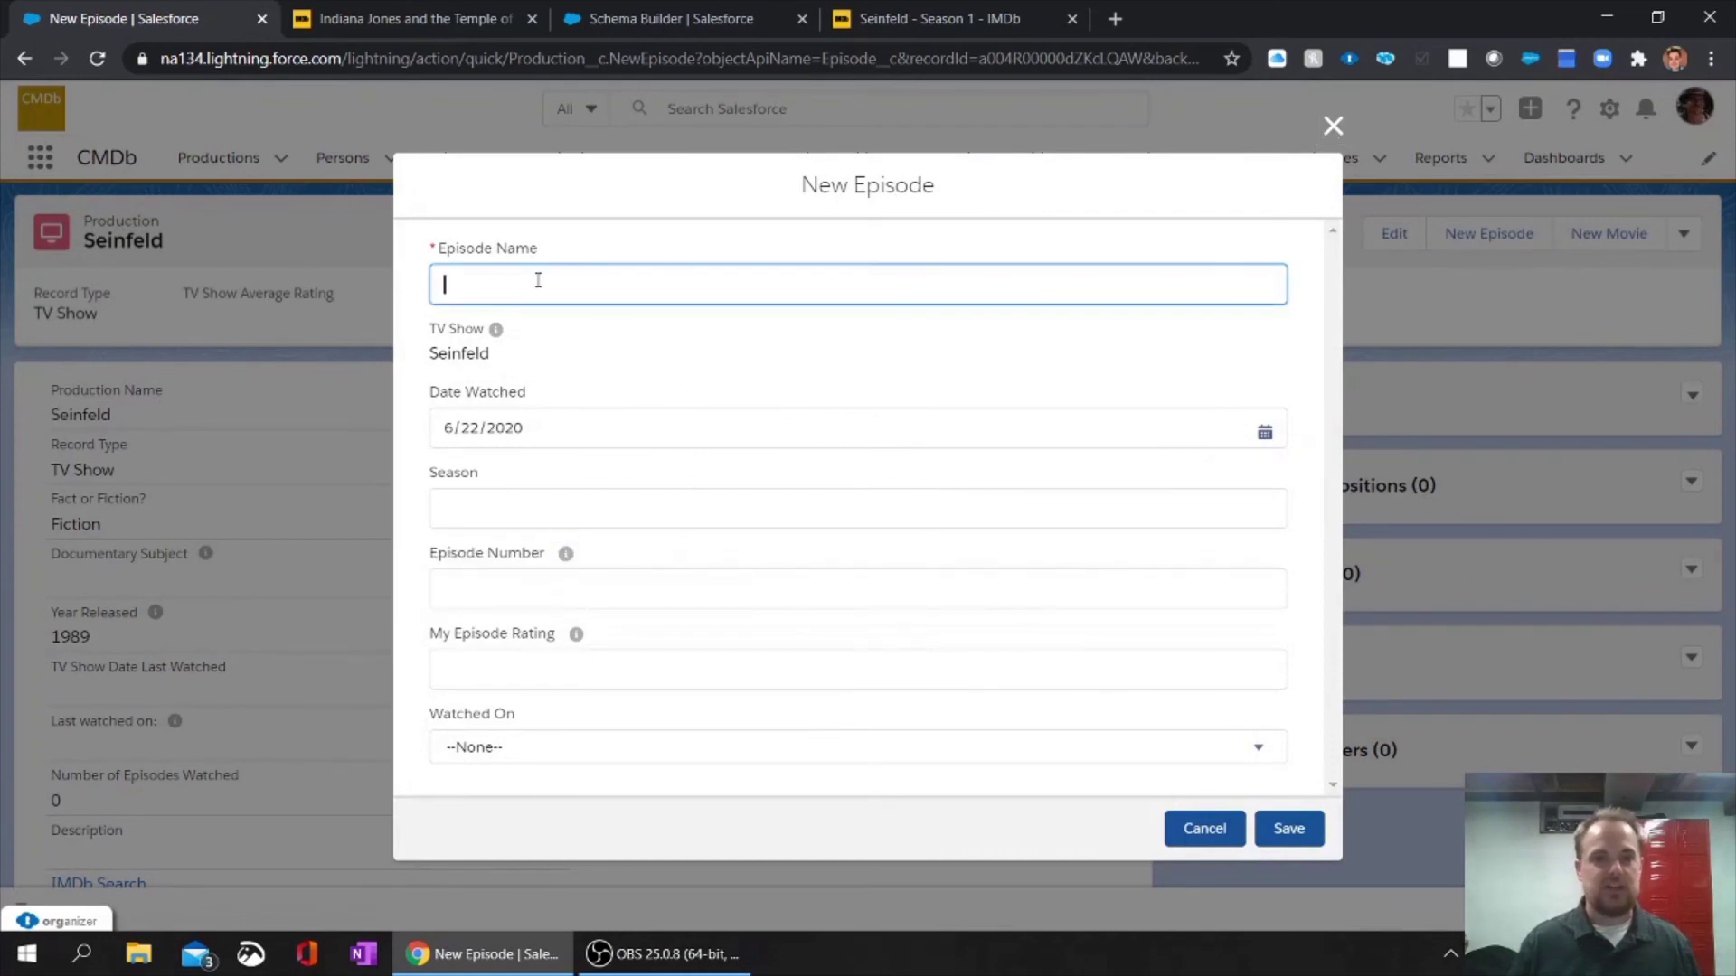
left_click(924, 11)
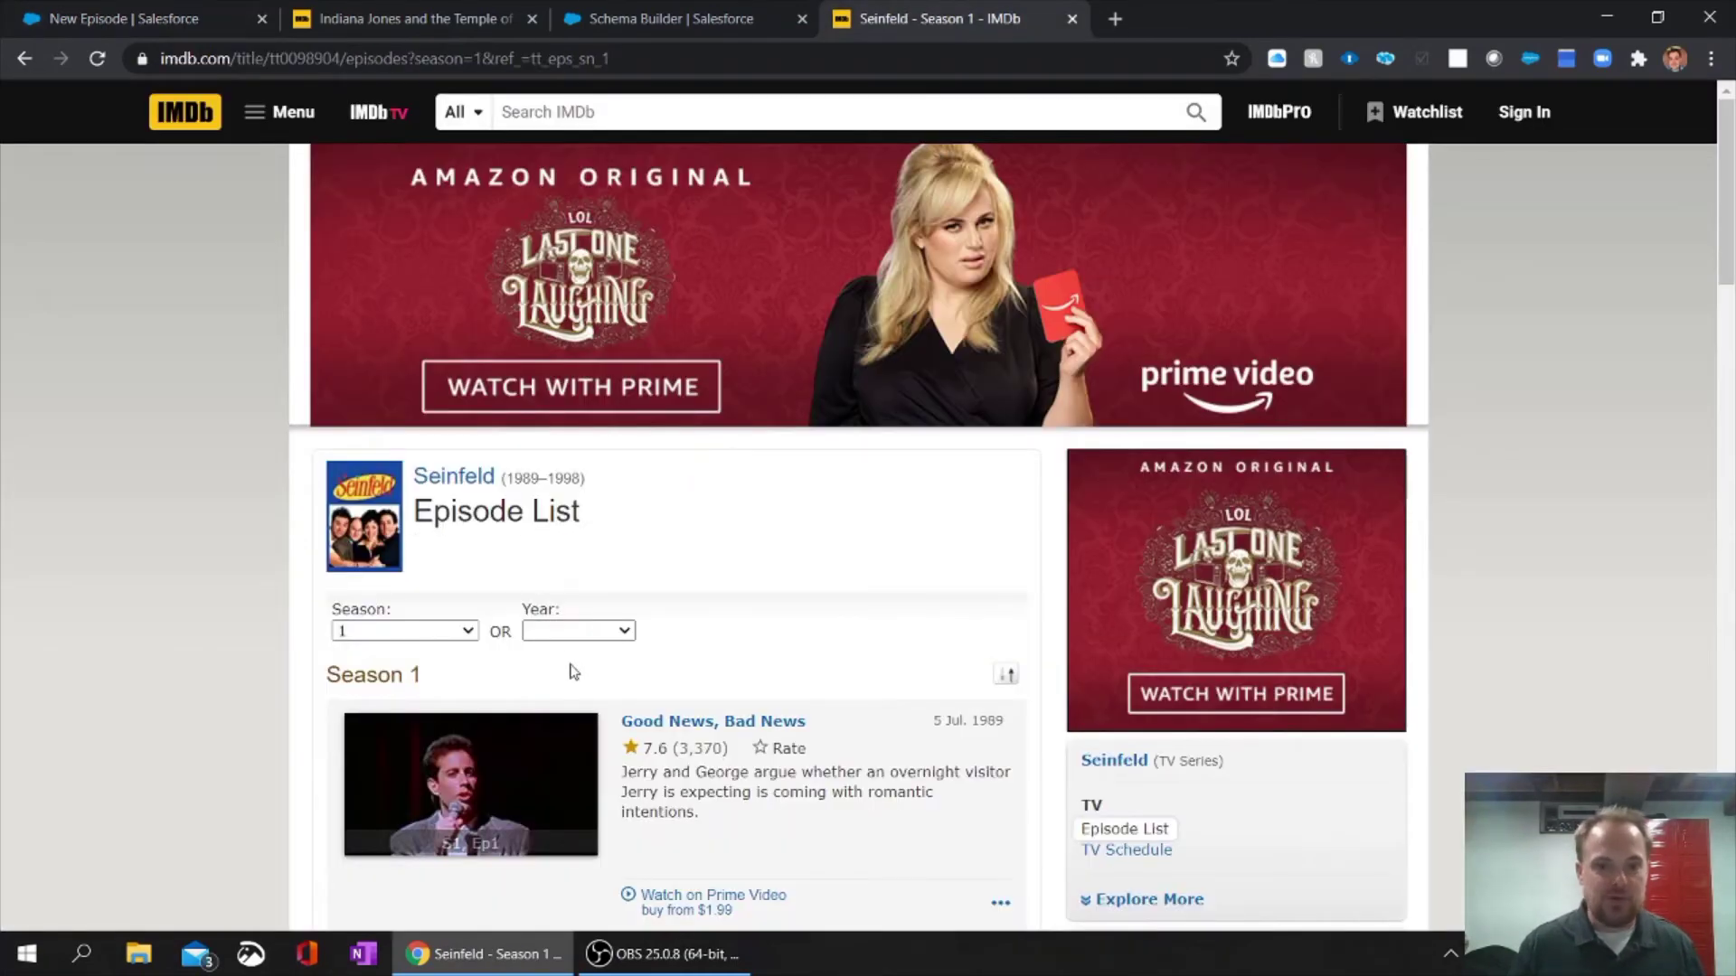
scroll(649, 625, "down", 1)
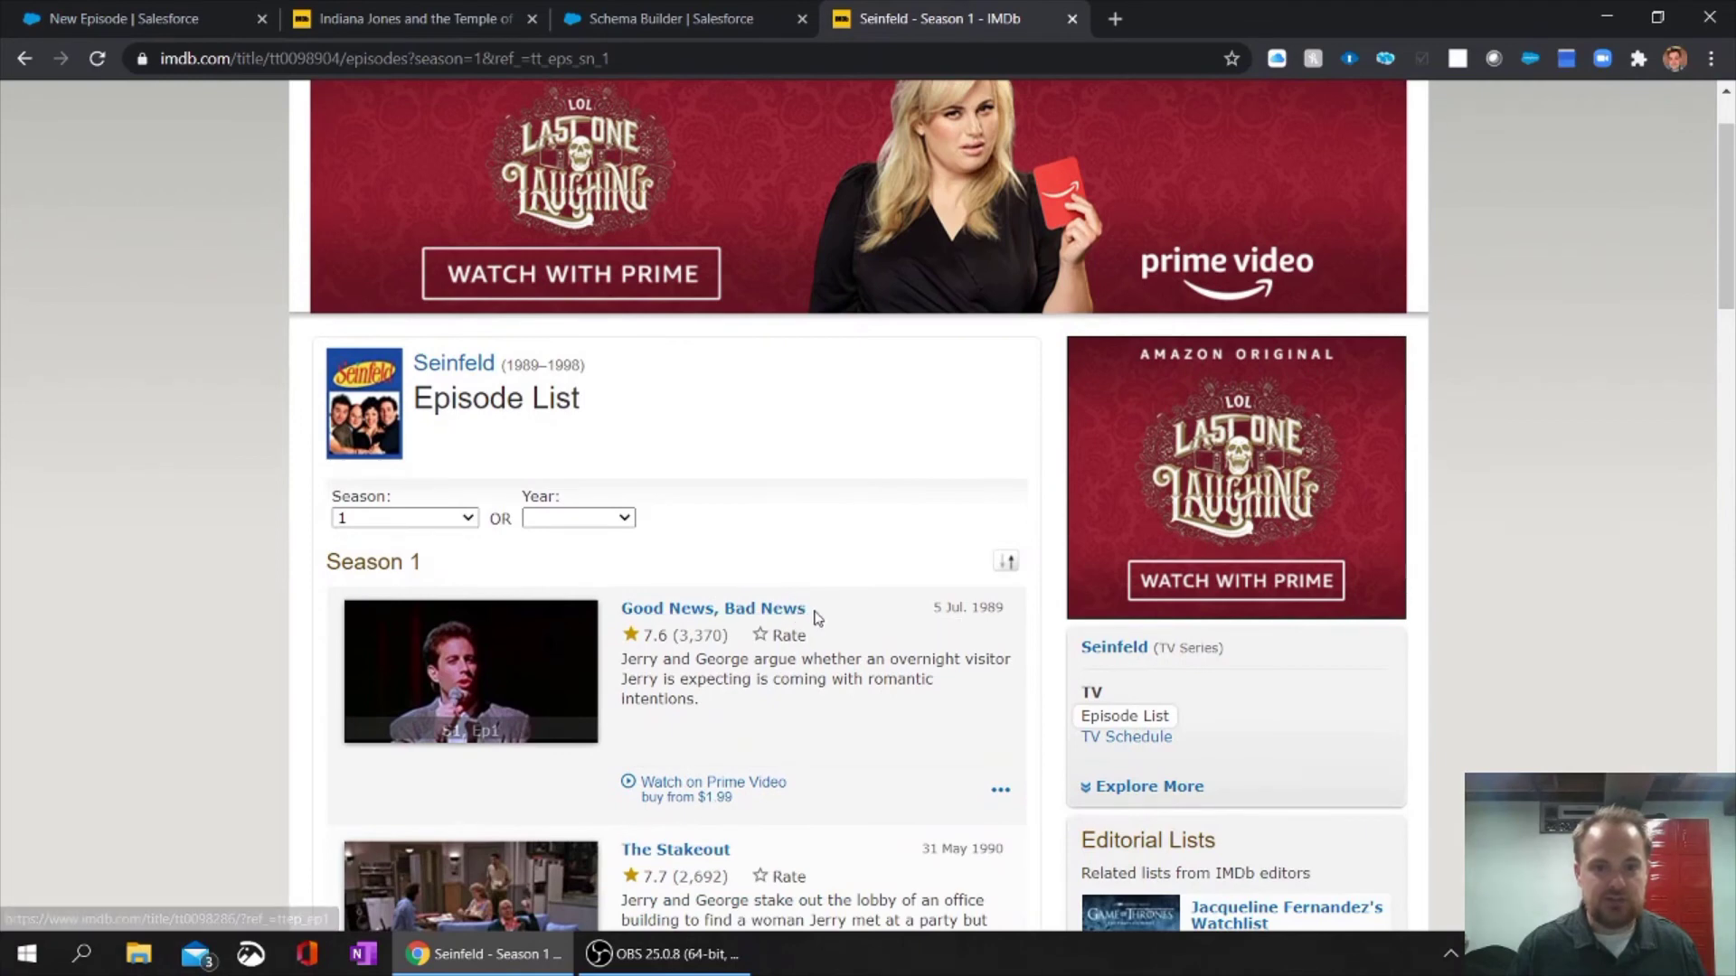
left_click_drag(812, 612, 626, 610)
key("ctrl+c")
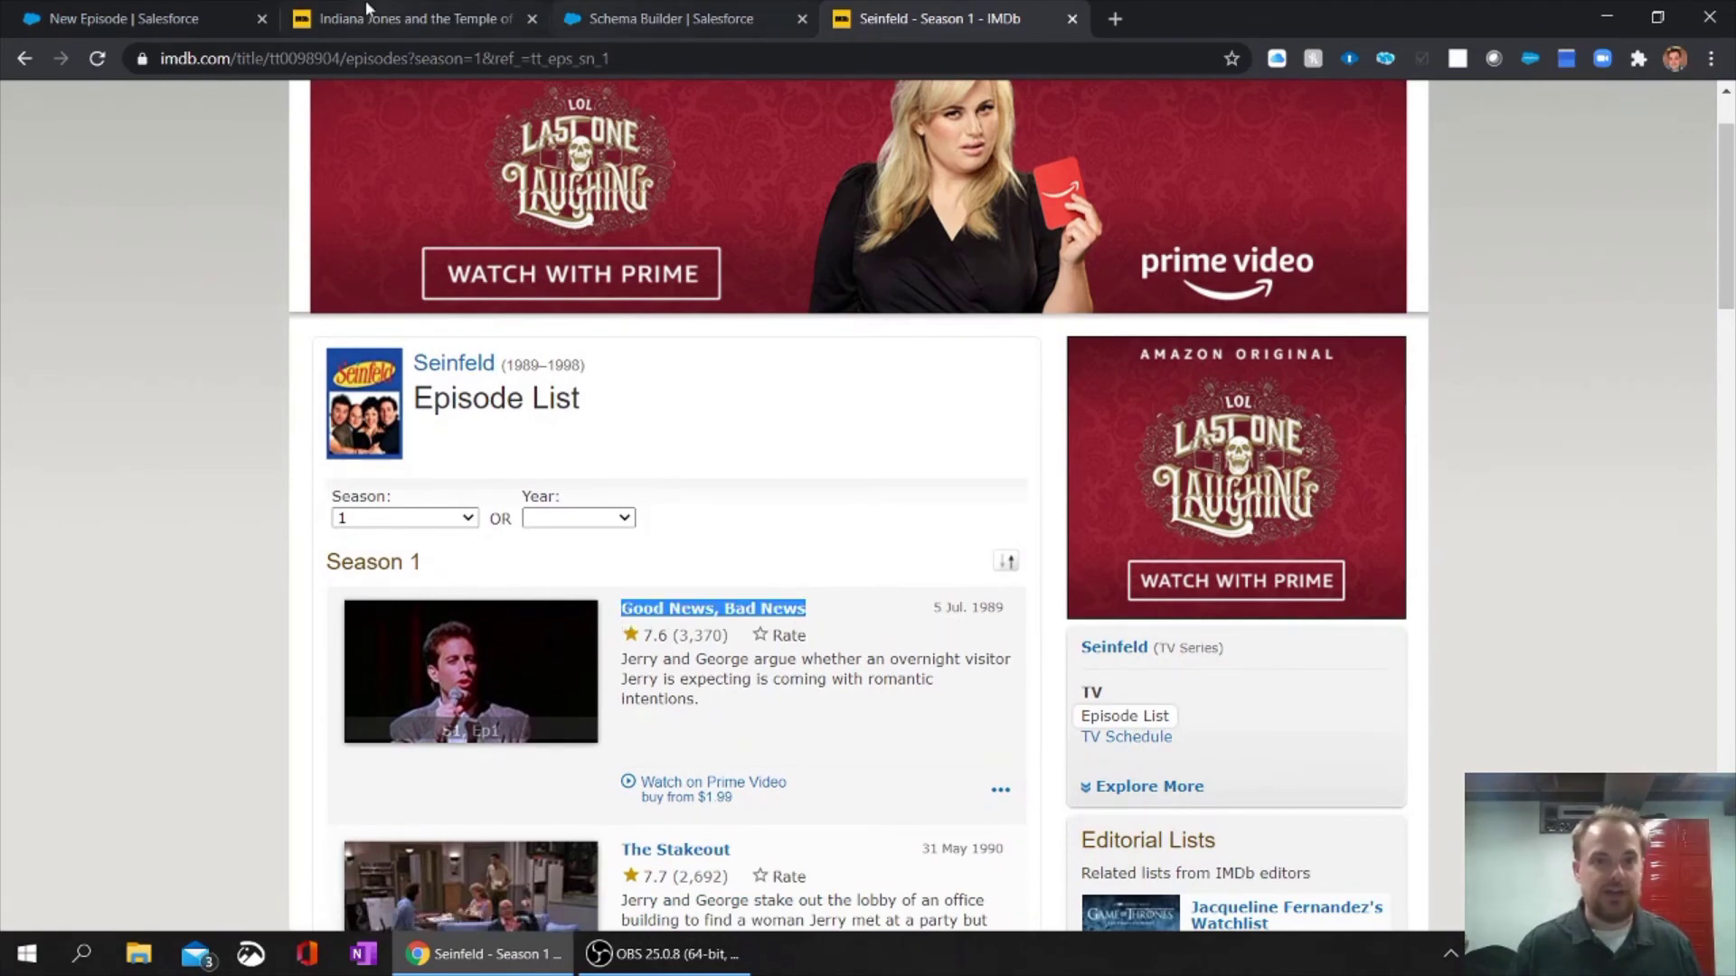
left_click(398, 18)
left_click(217, 18)
key("ctrl+v")
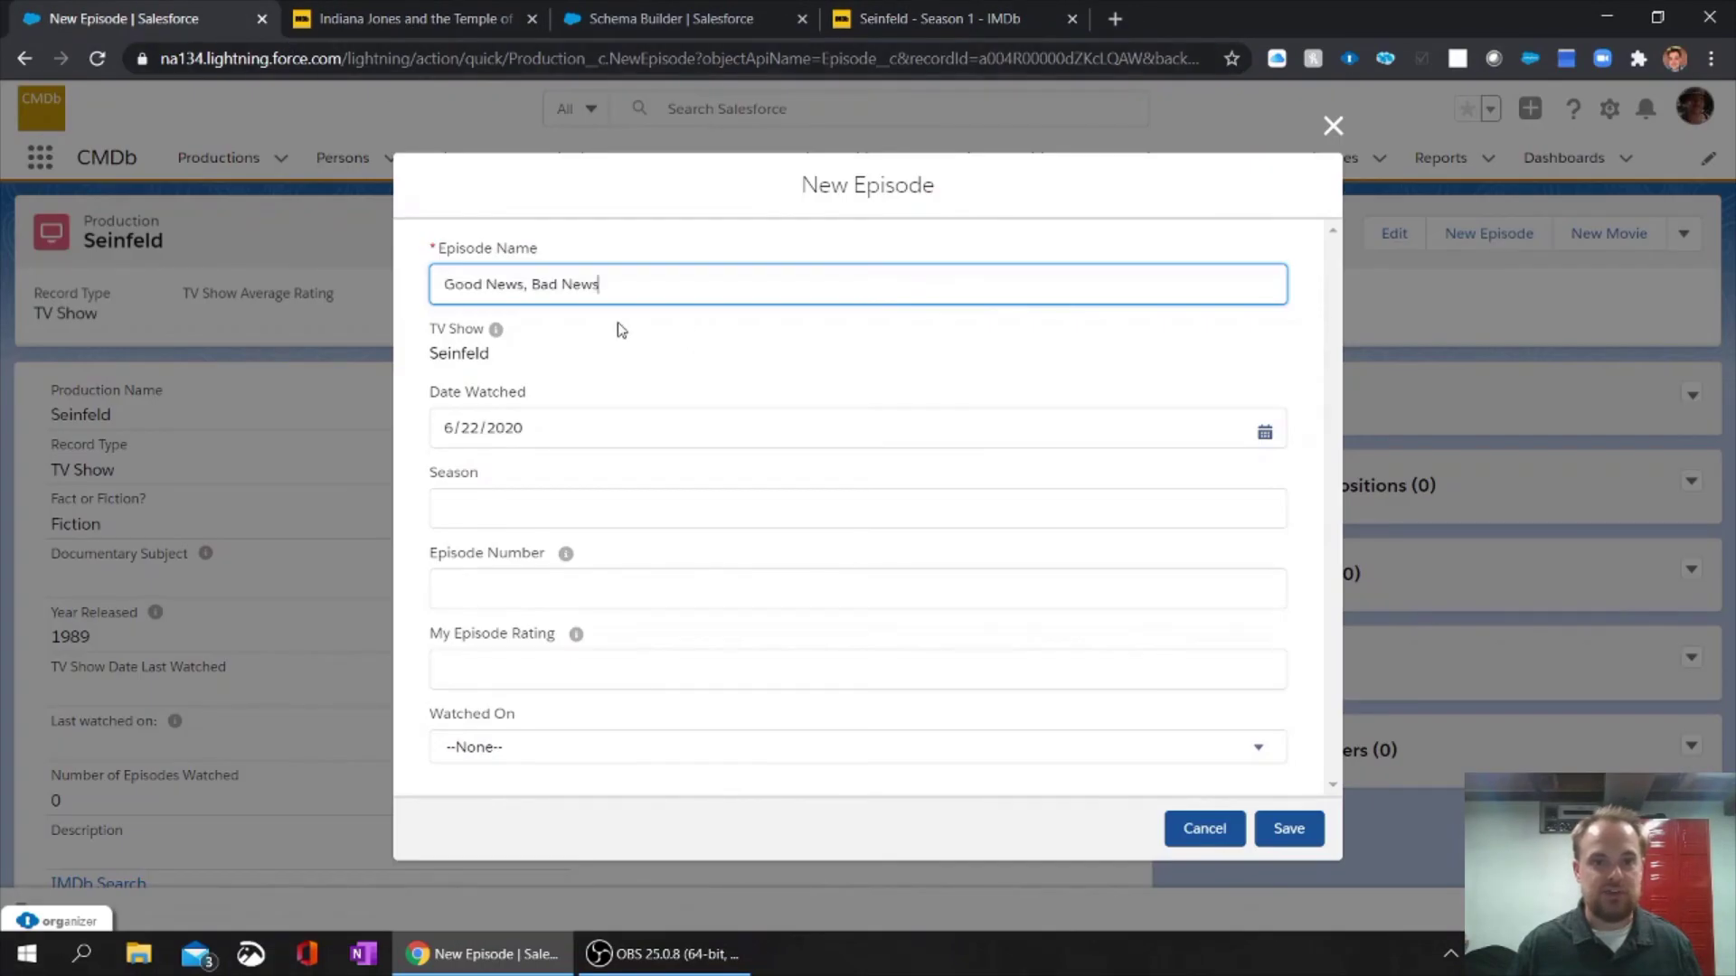
Clear the Date Watched value of the new episode.
left_click(588, 435)
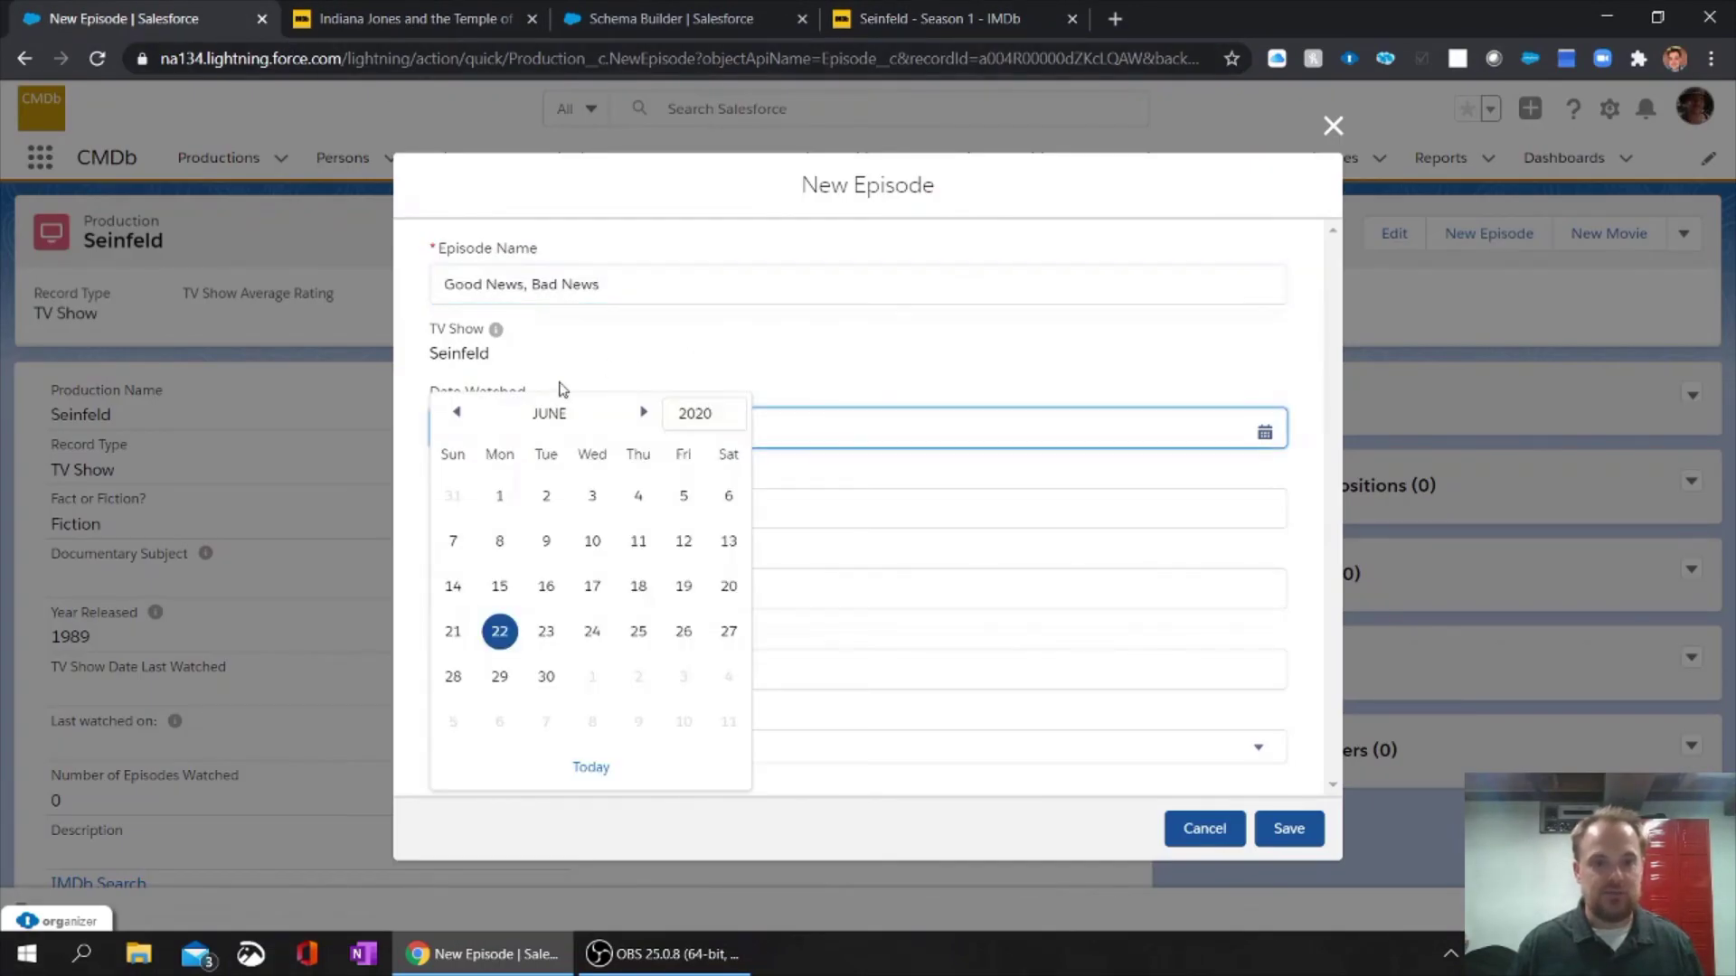
left_click(593, 413)
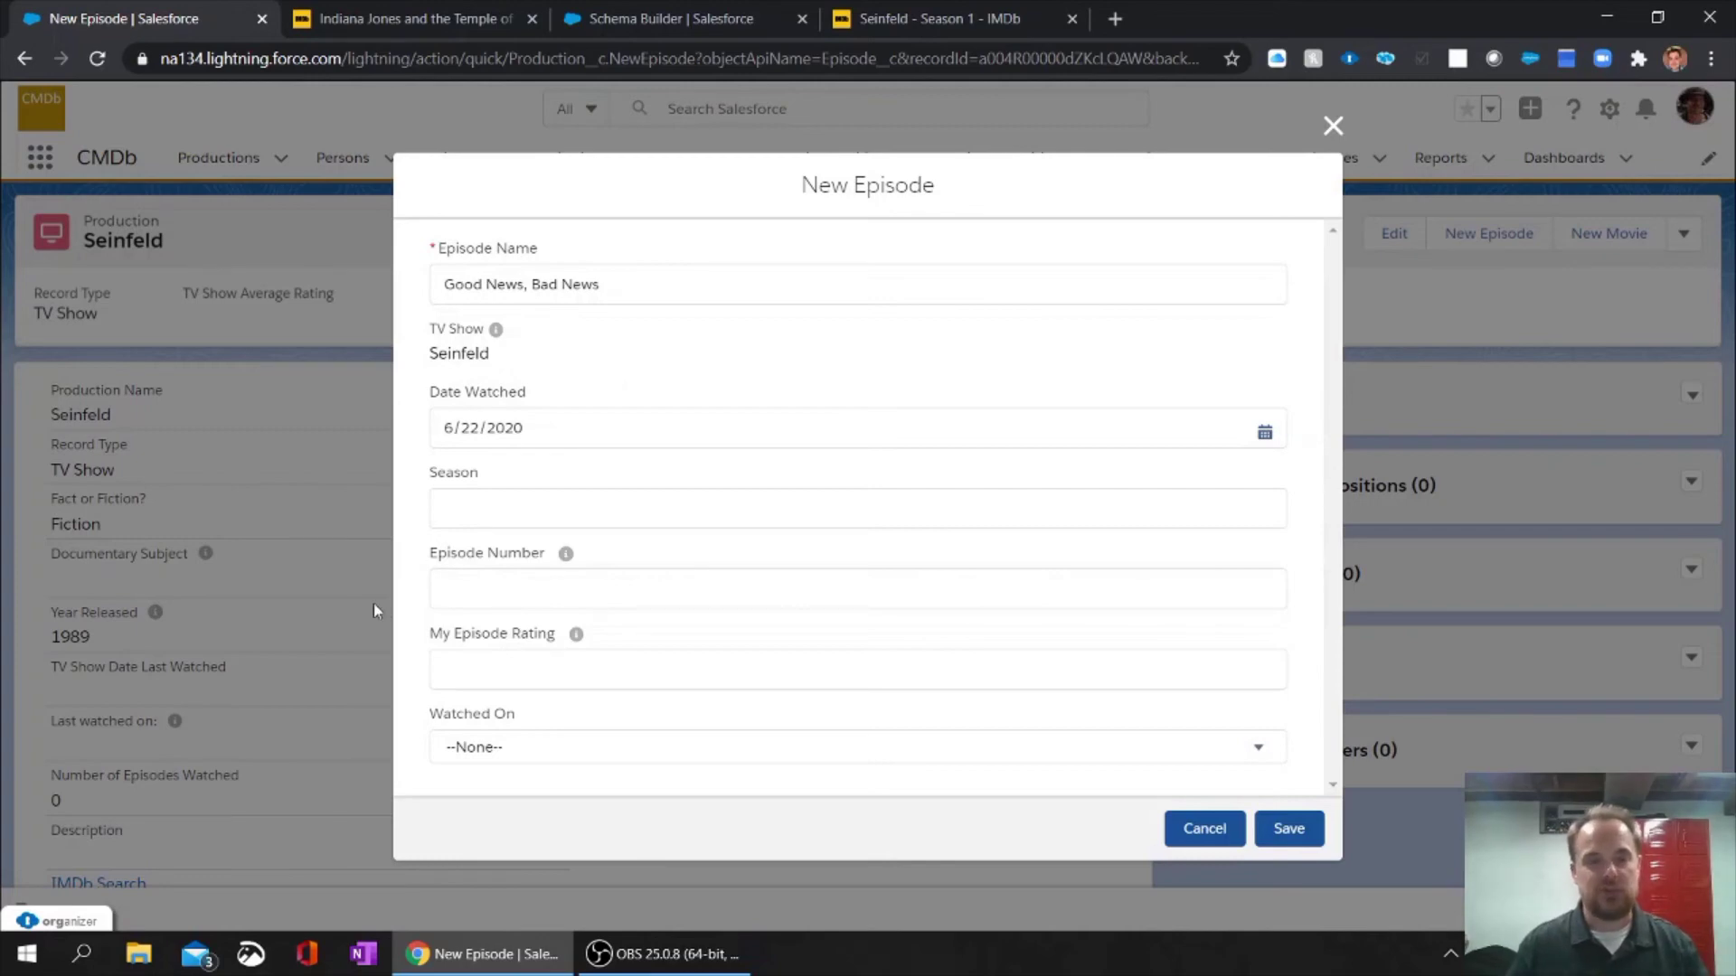
left_click_drag(560, 434, 317, 466)
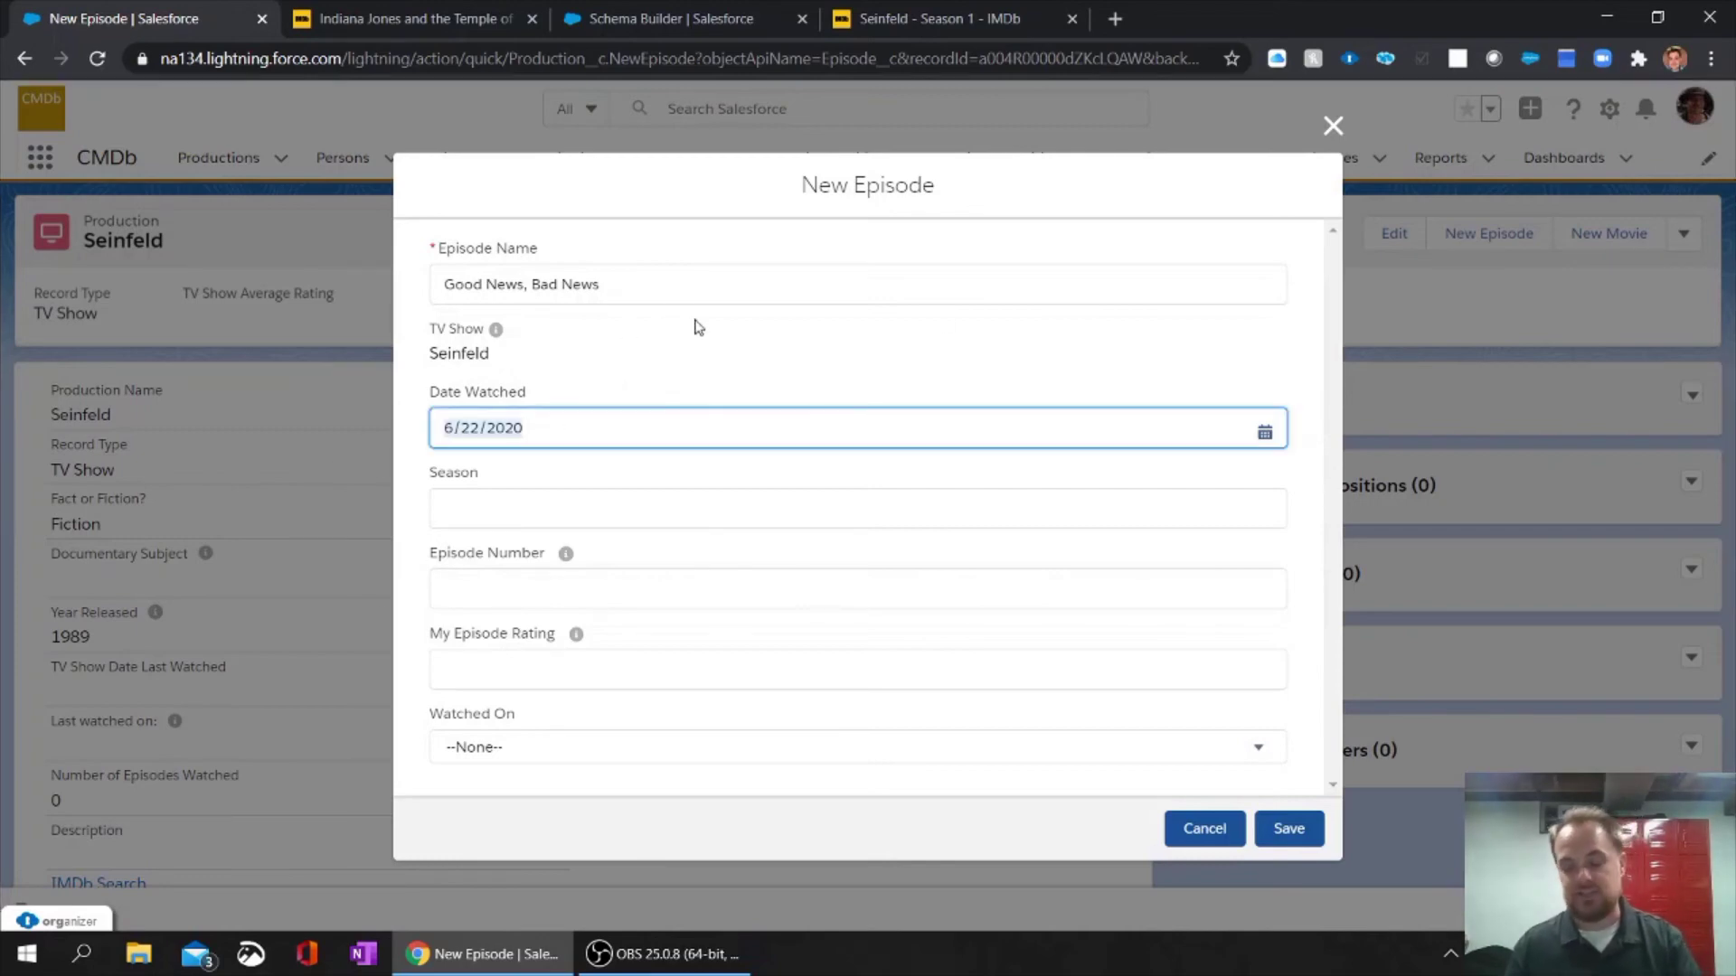
key("BackSpace")
left_click(706, 350)
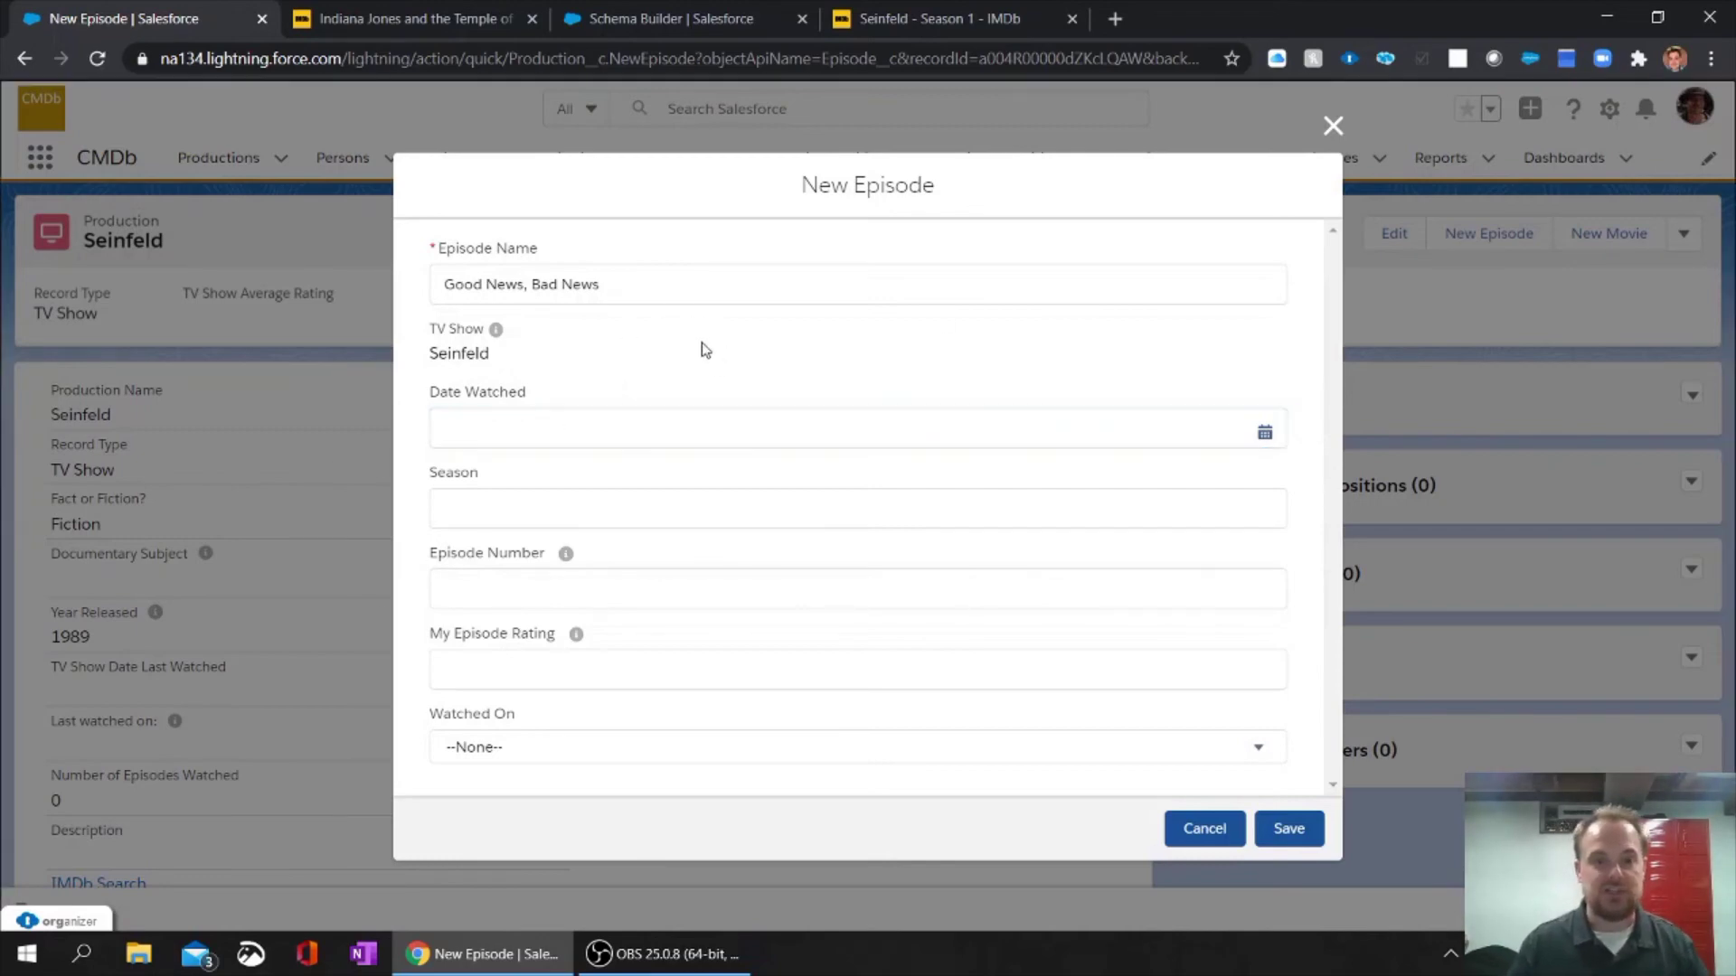
Set the episode's Season to 1 and its Episode Number to 1.
left_click(474, 507)
type("1")
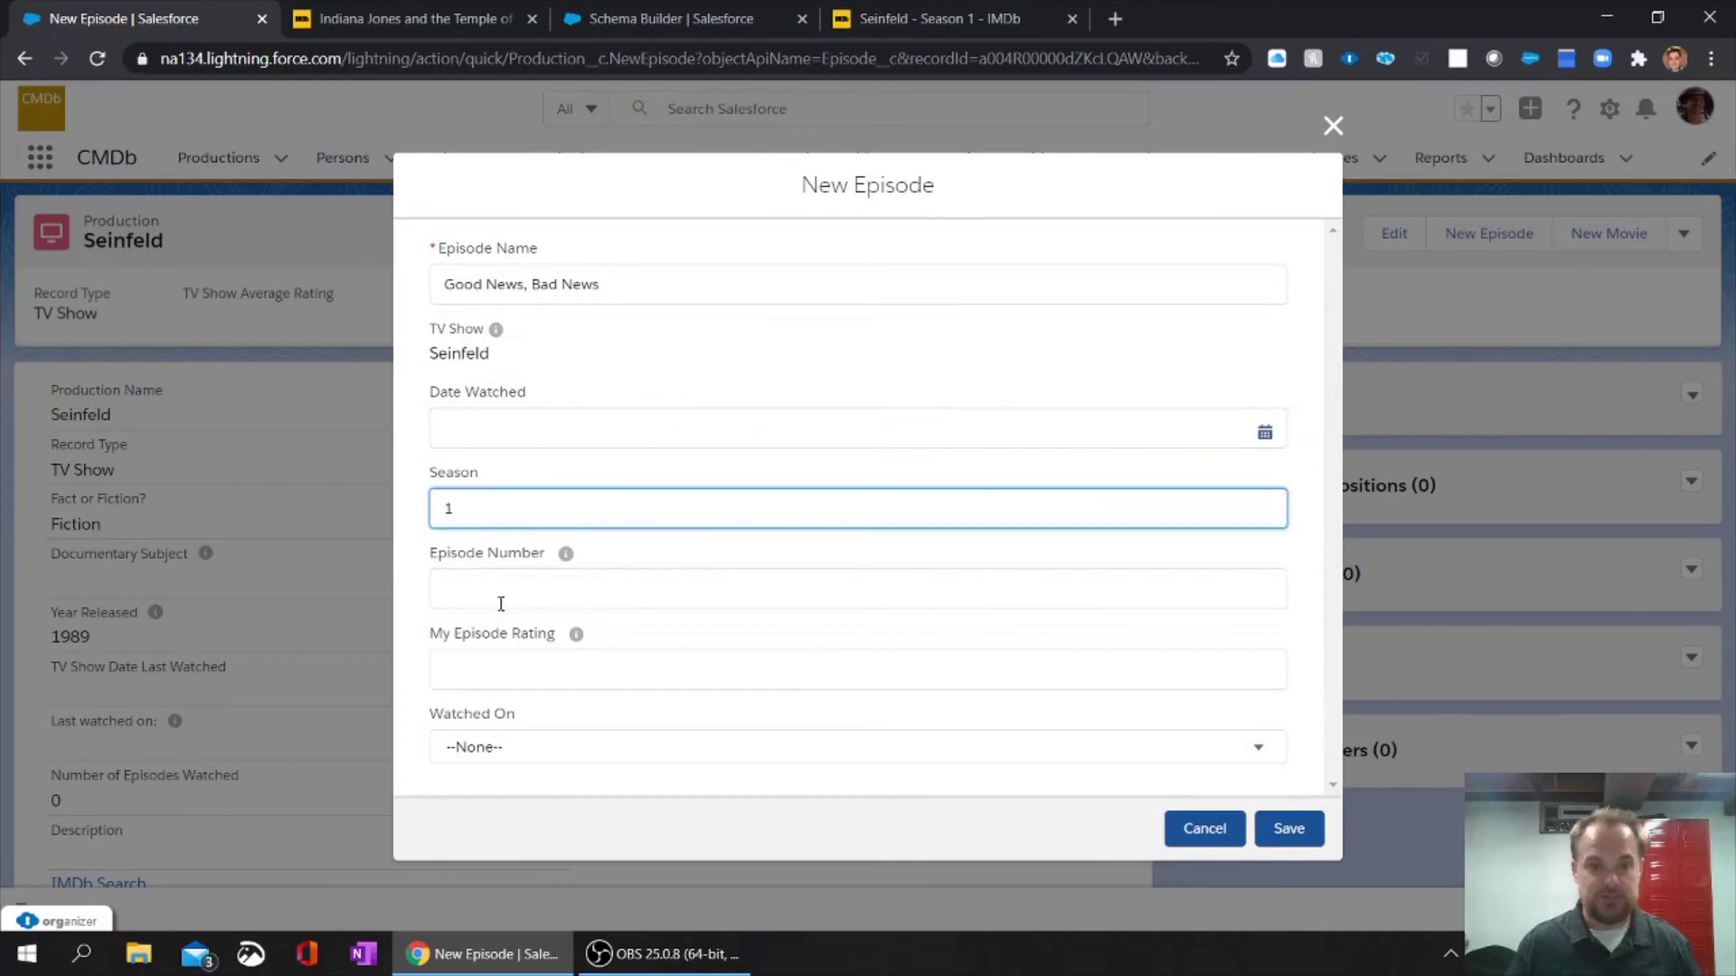
left_click(500, 601)
type("1")
Review the Watched On options for the episode, and save the new episode record.
left_click(547, 674)
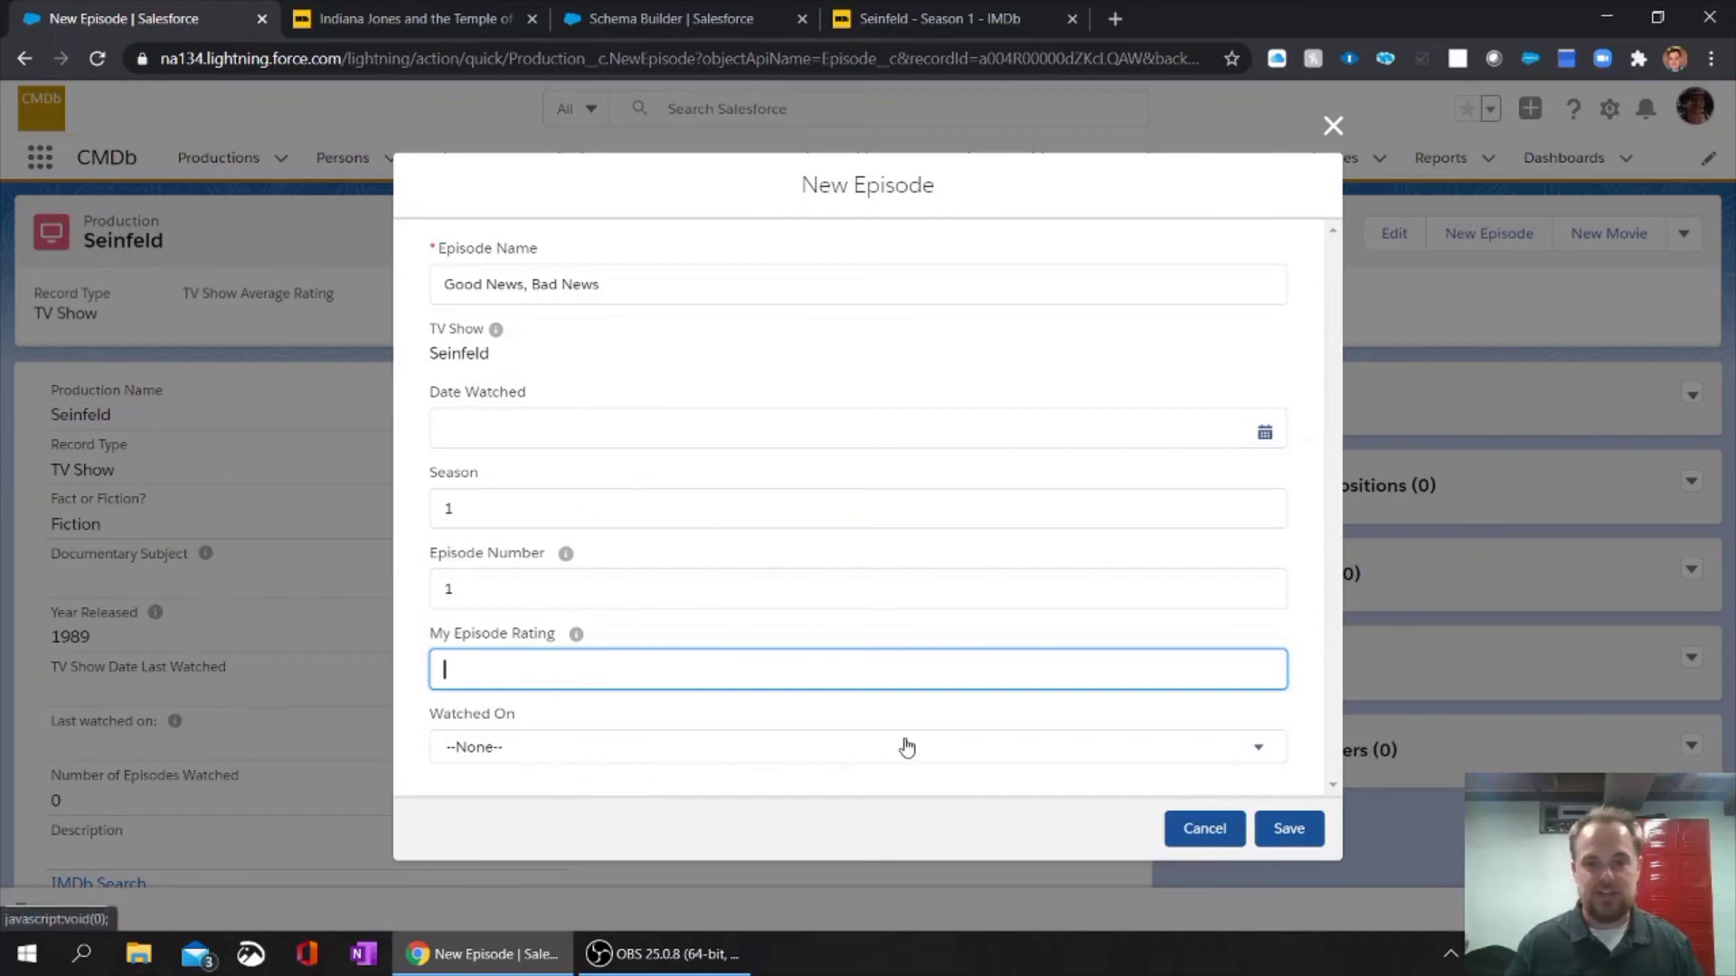
left_click(758, 765)
scroll(556, 493, "down", 3)
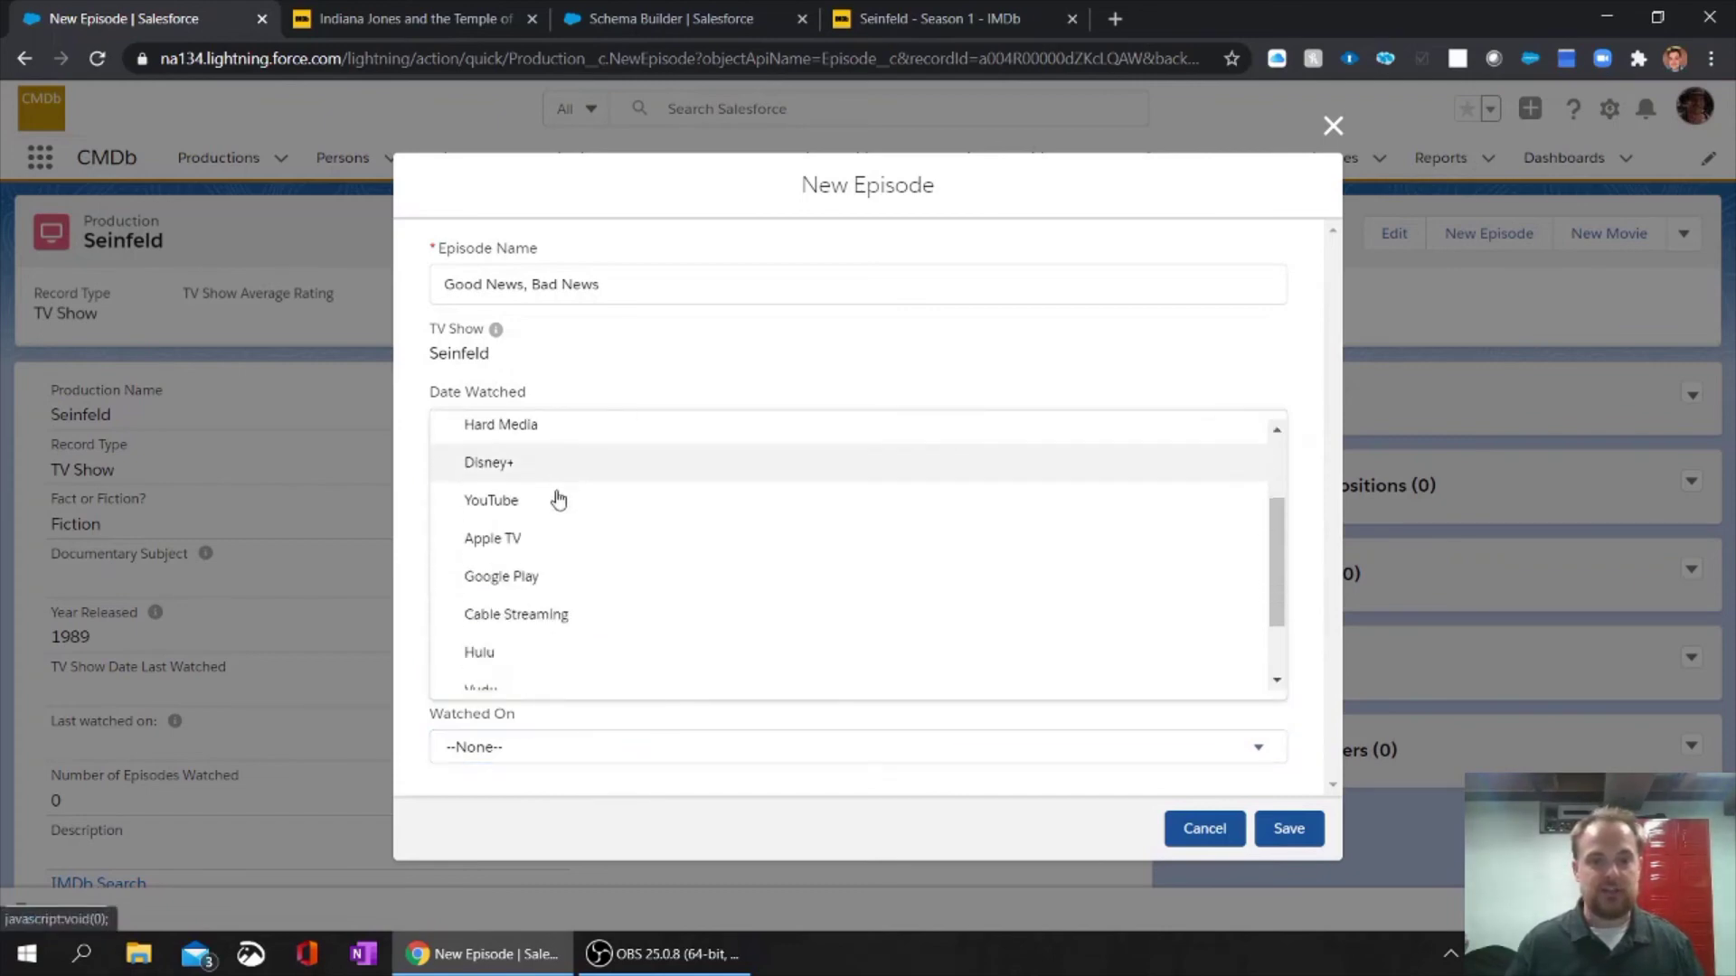
scroll(515, 578, "up", 3)
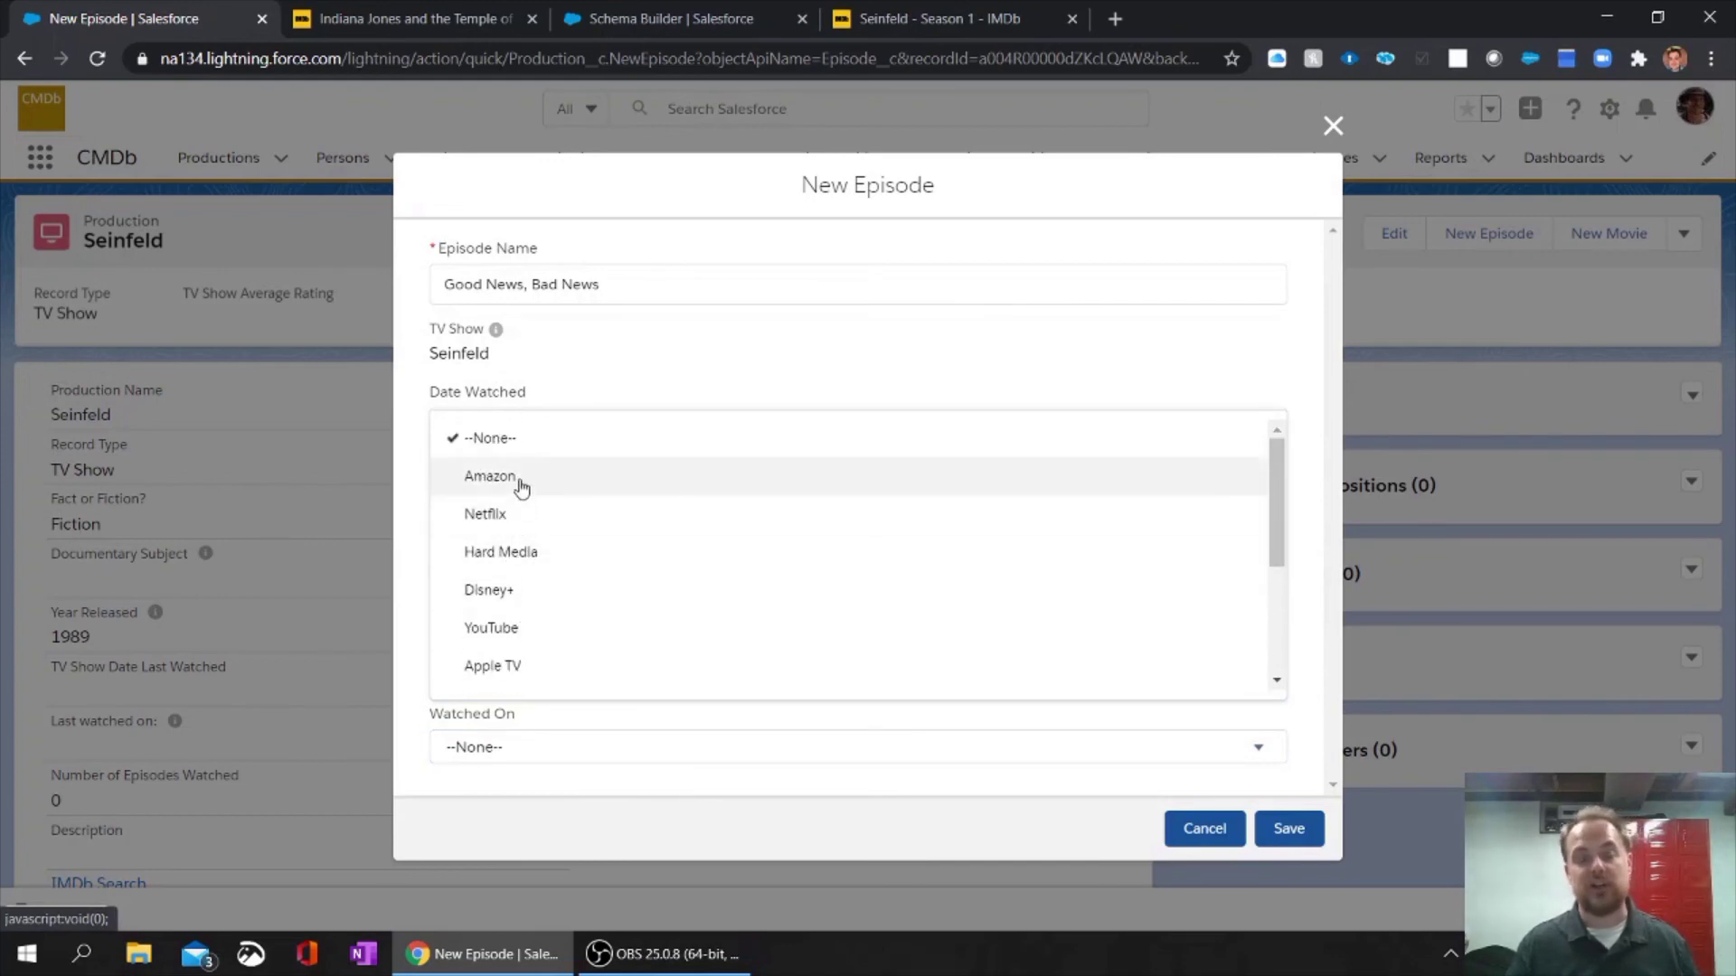
scroll(525, 542, "down", 3)
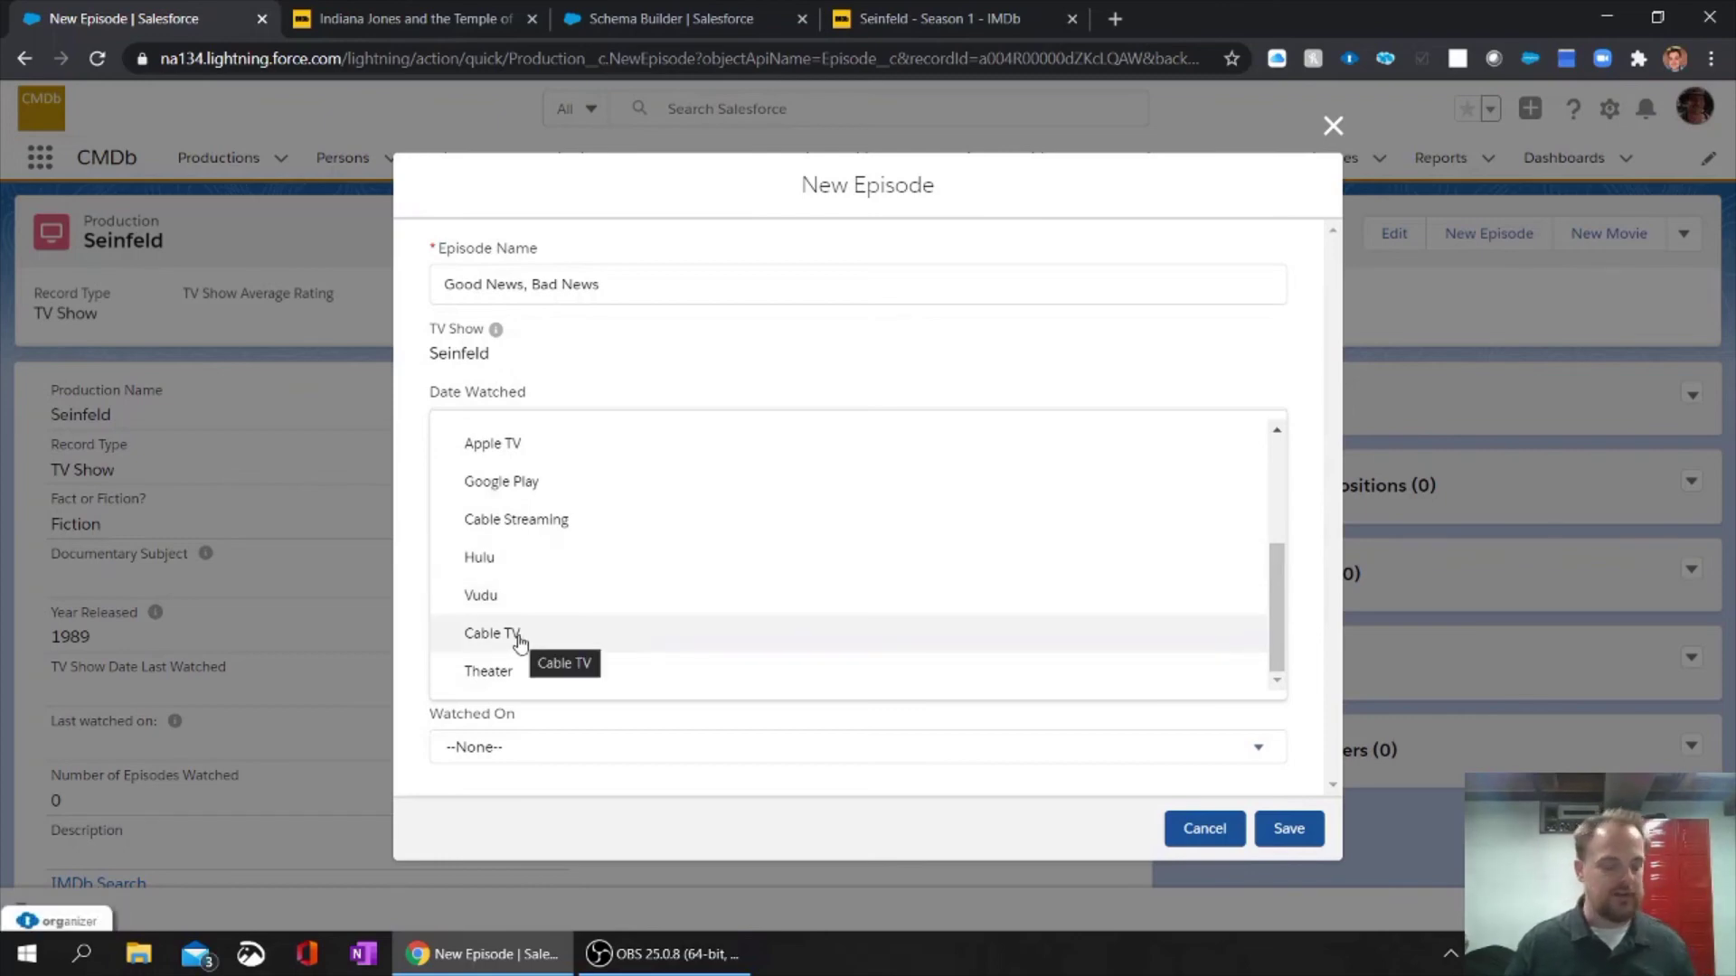
left_click(1285, 829)
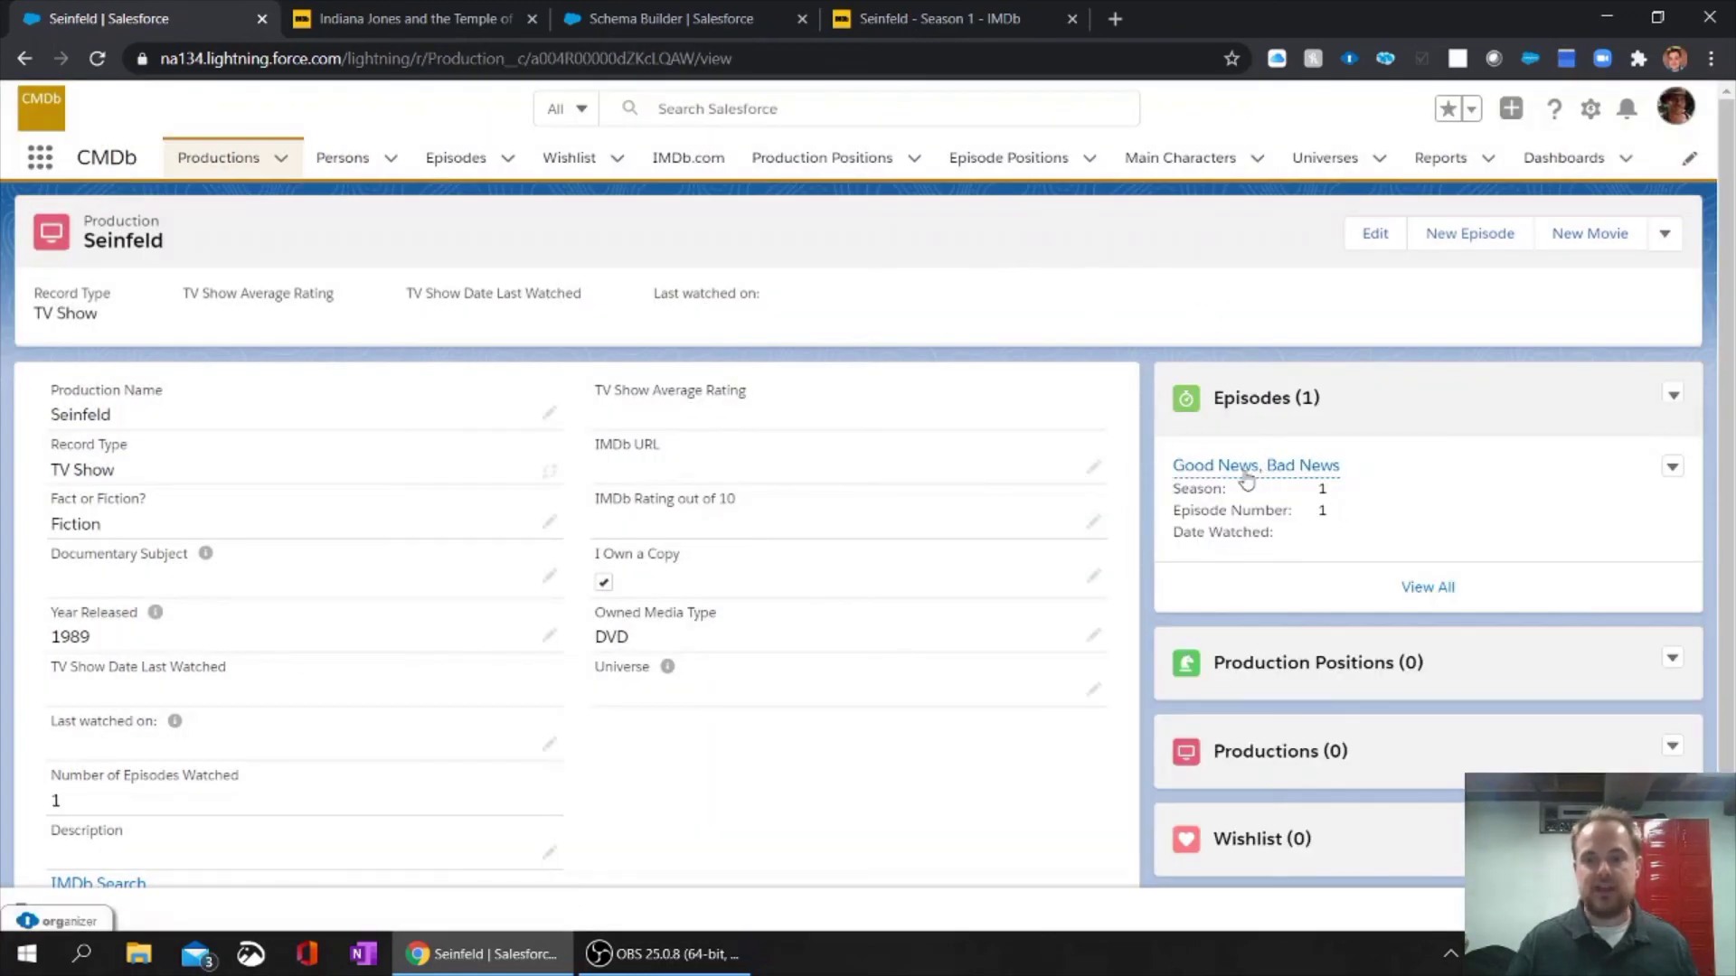
Preview and open the "Good News, Bad News" episode from the Seinfeld record's Episodes related list.
mouse_move(1278, 470)
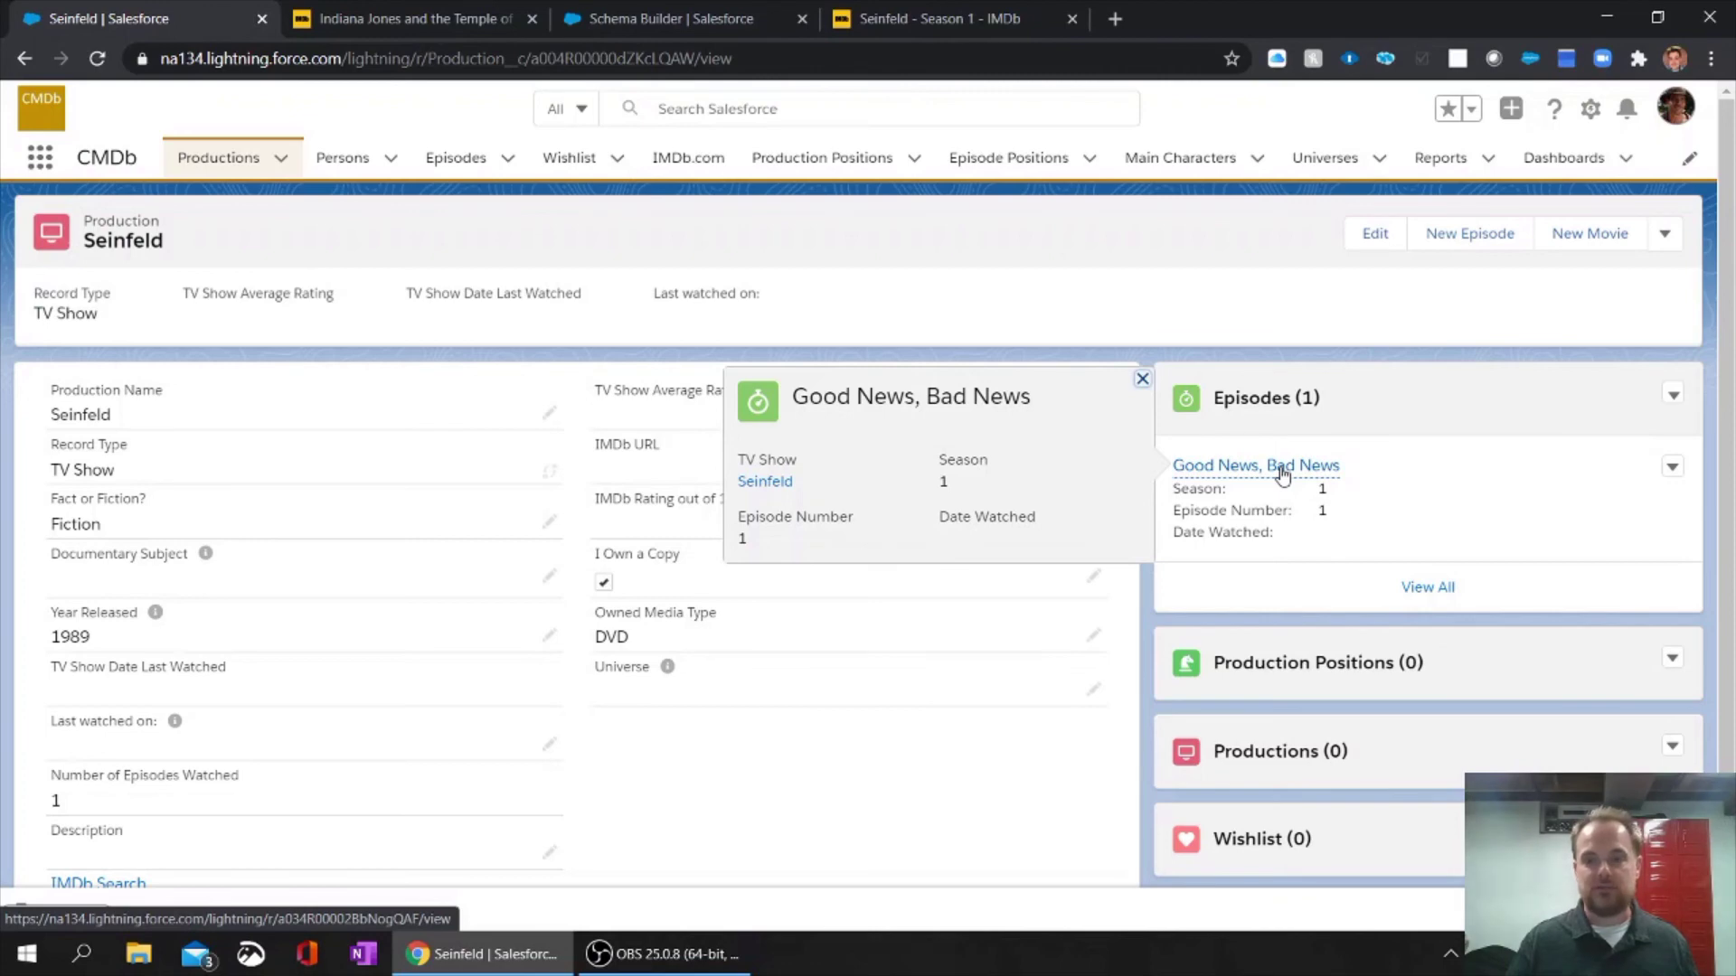
left_click(1282, 470)
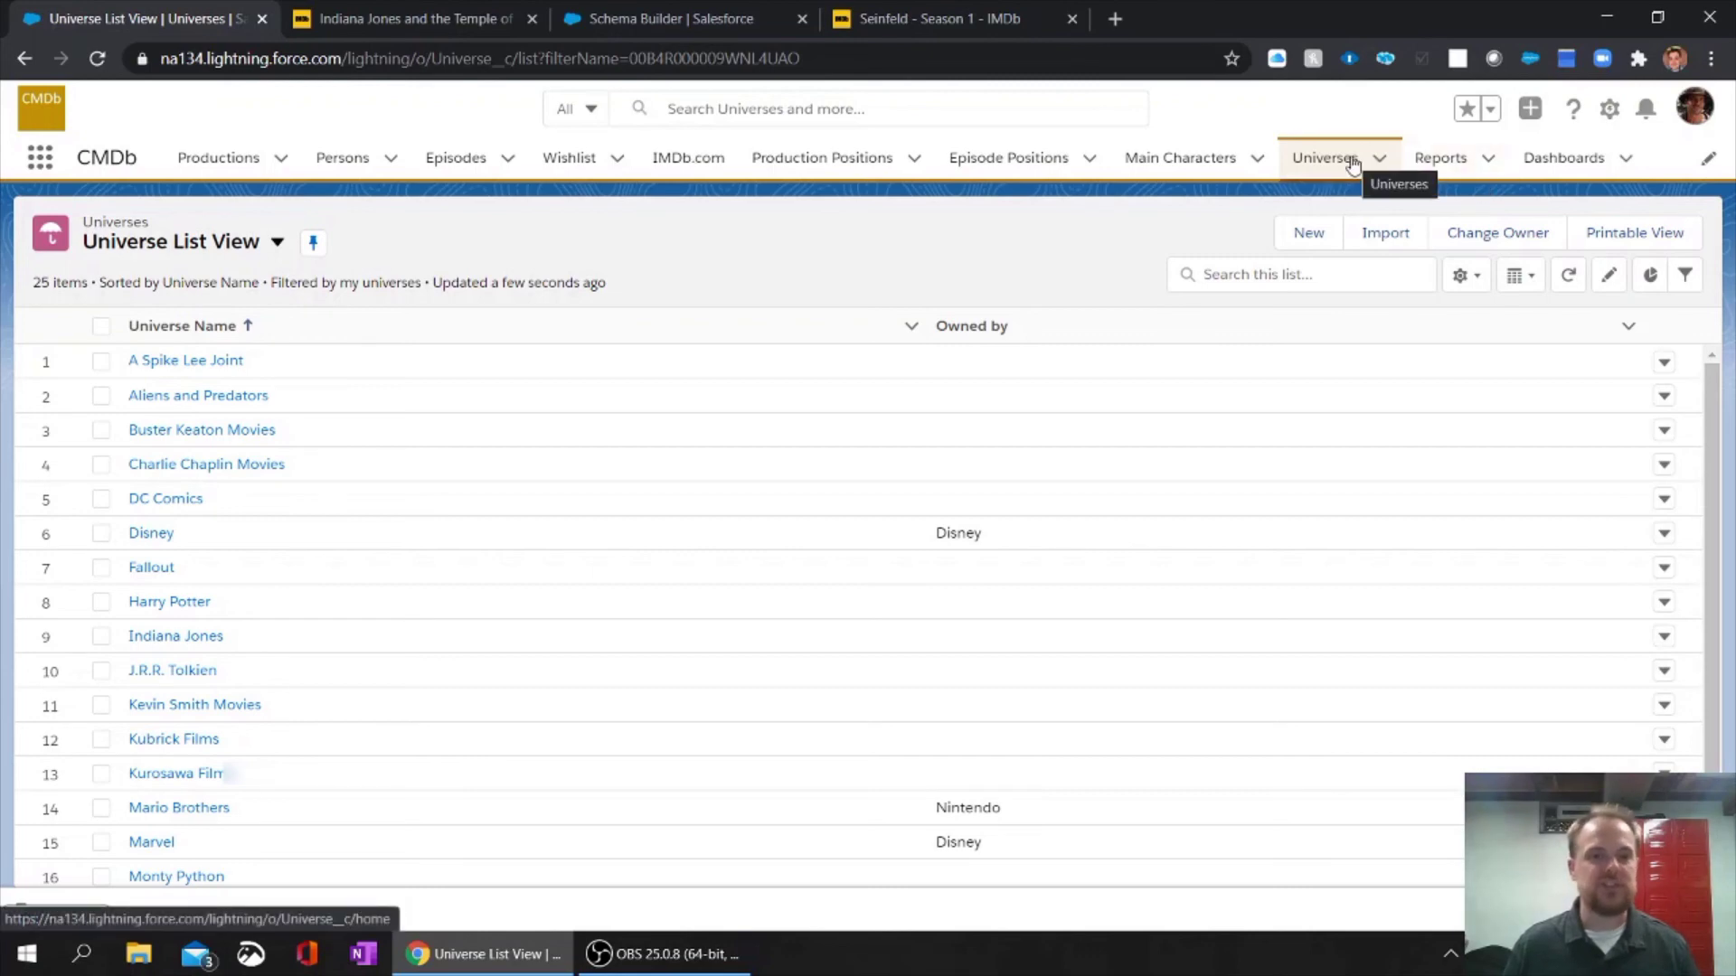
Open the Star Wars record from the Universes list, and examine its related productions and Person Universe Lookup field without changing anything.
scroll(632, 434, "down", 3)
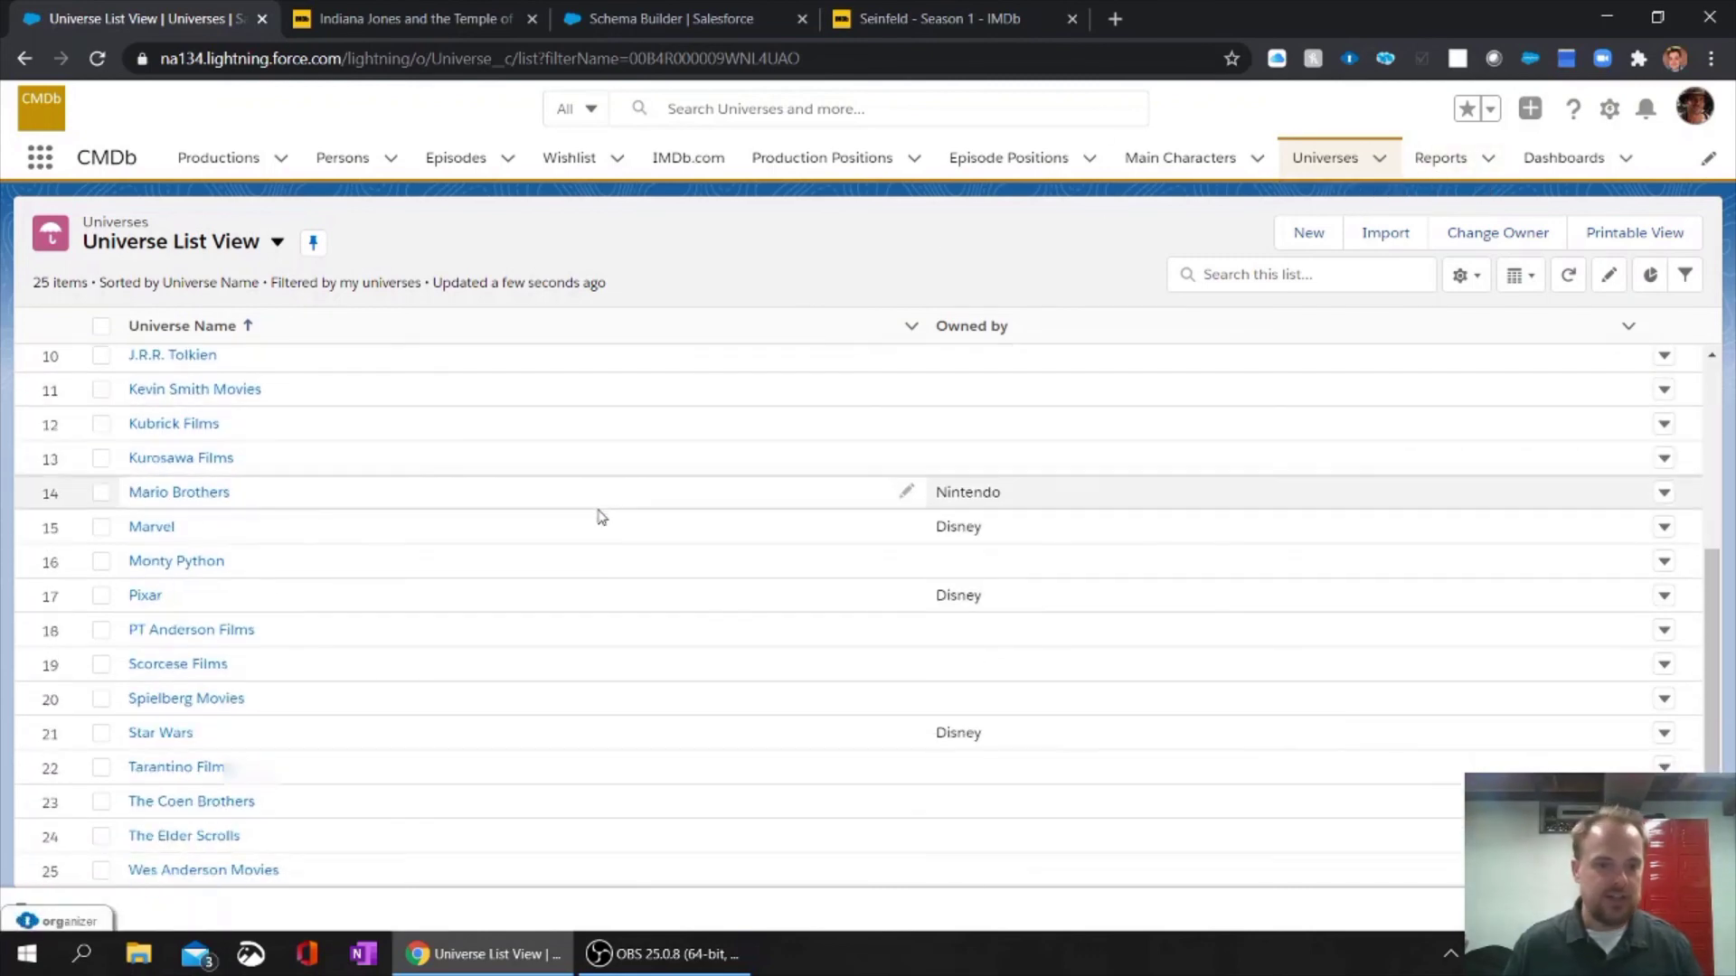
left_click(157, 733)
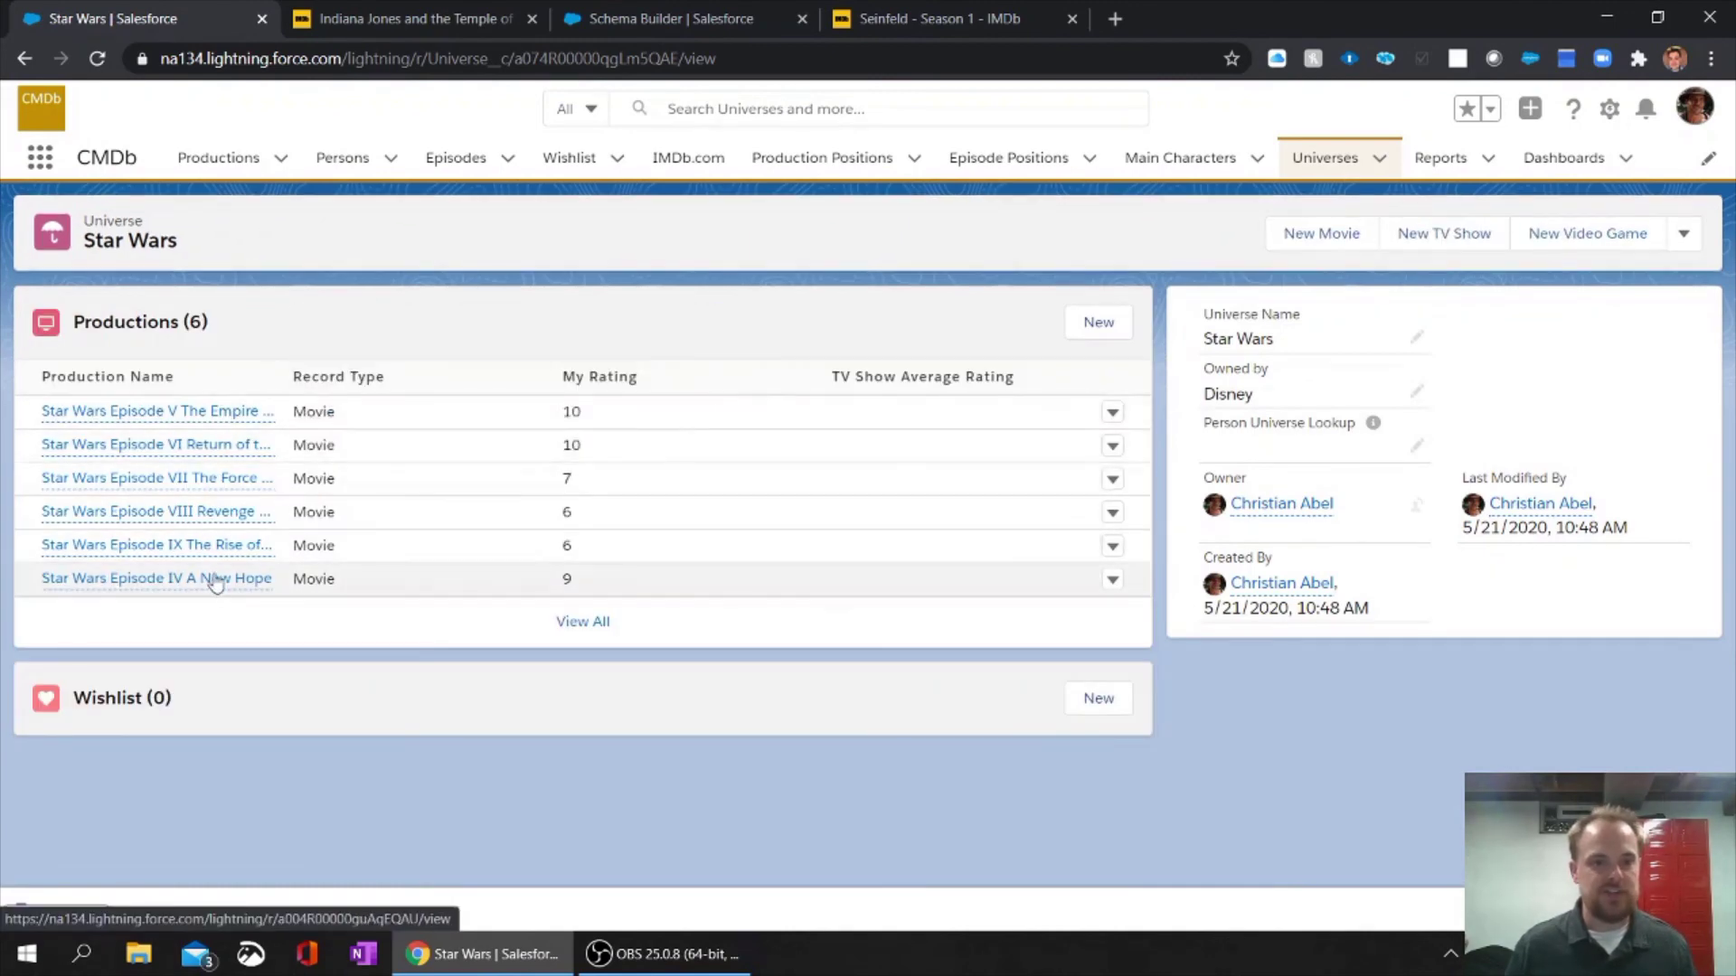
mouse_move(208, 477)
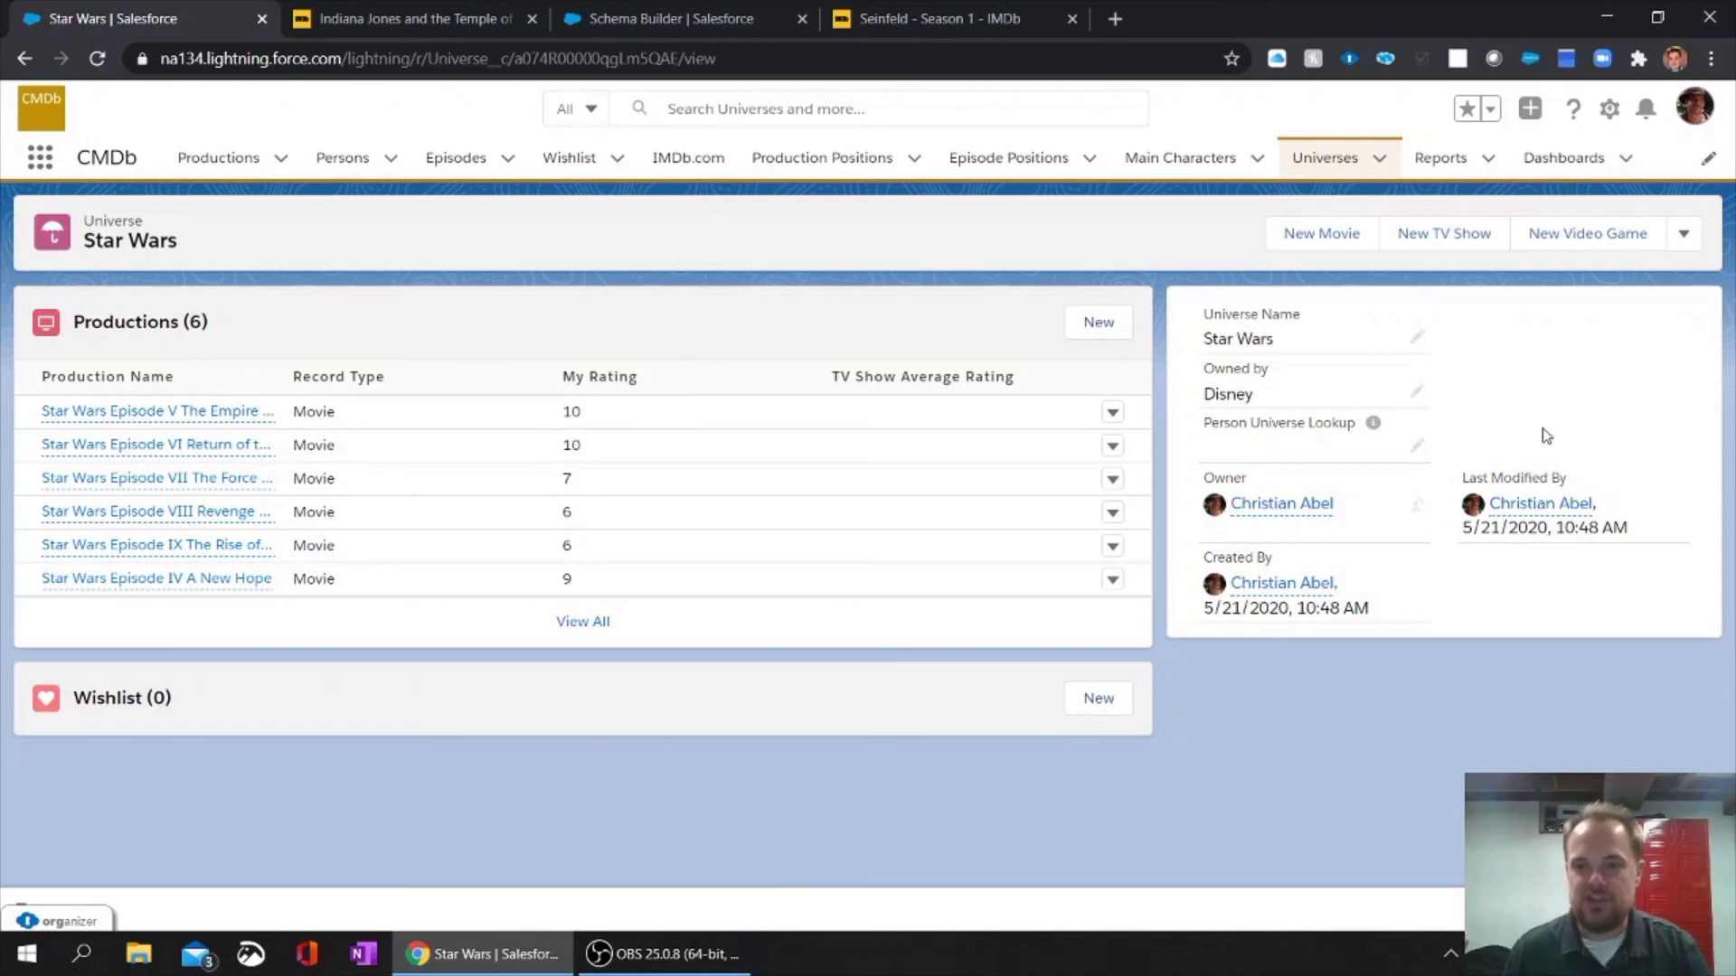
left_click(1418, 454)
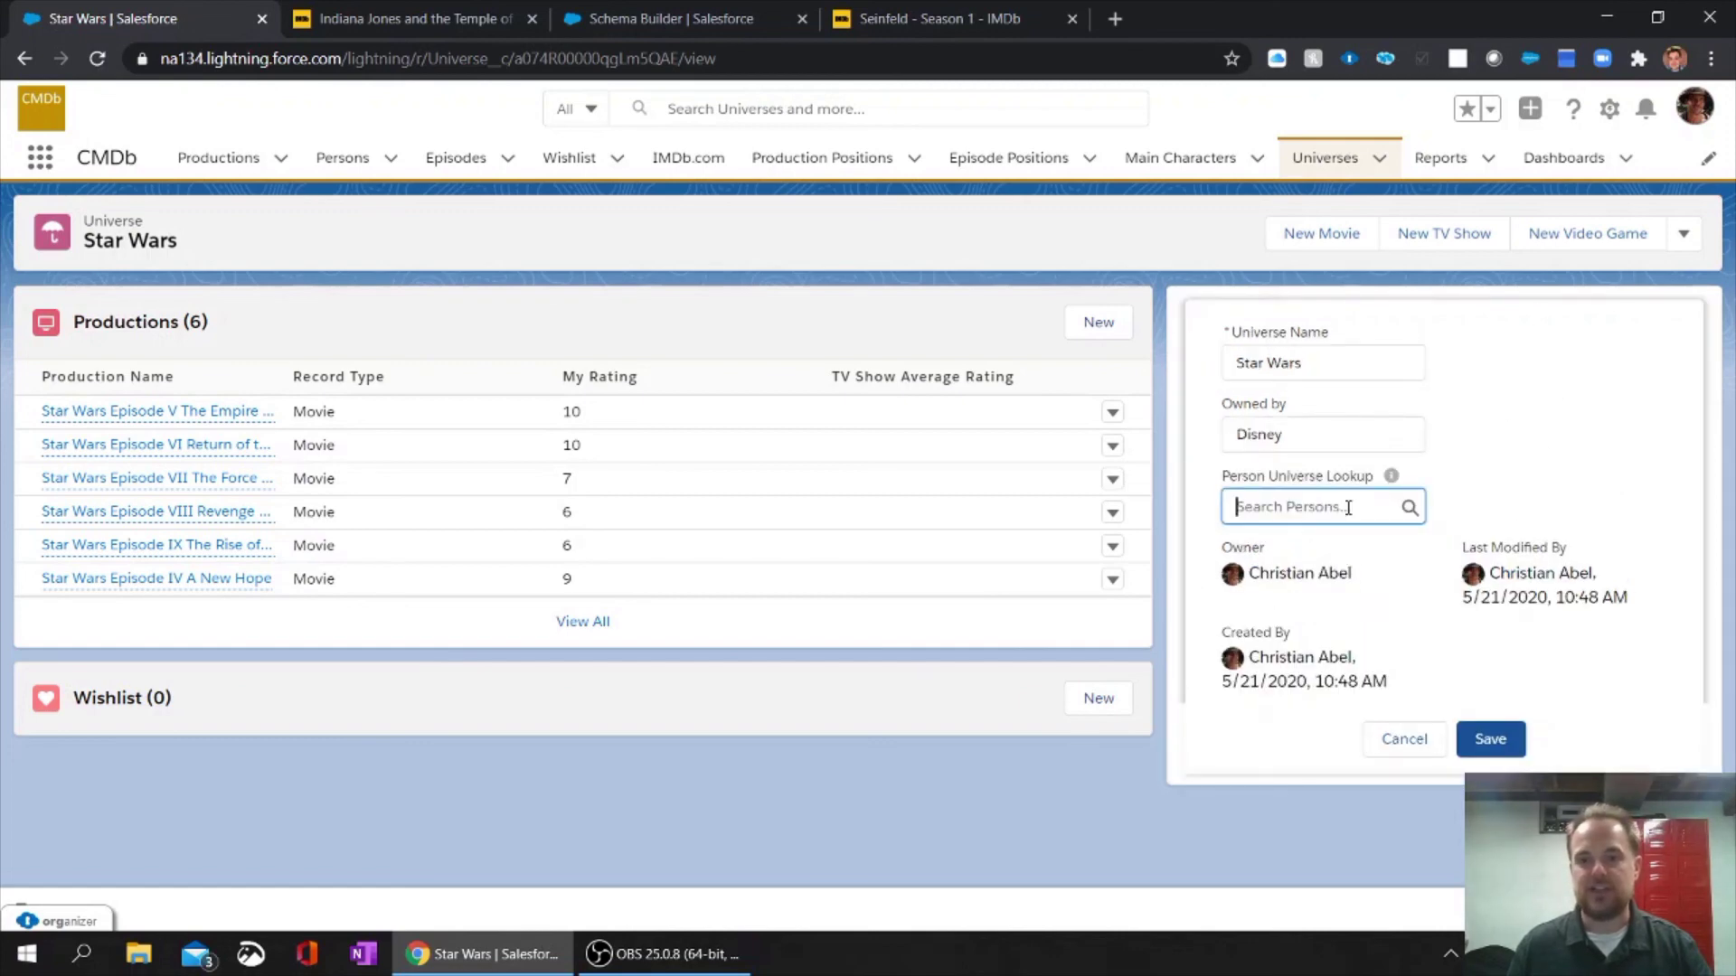
left_click(1415, 742)
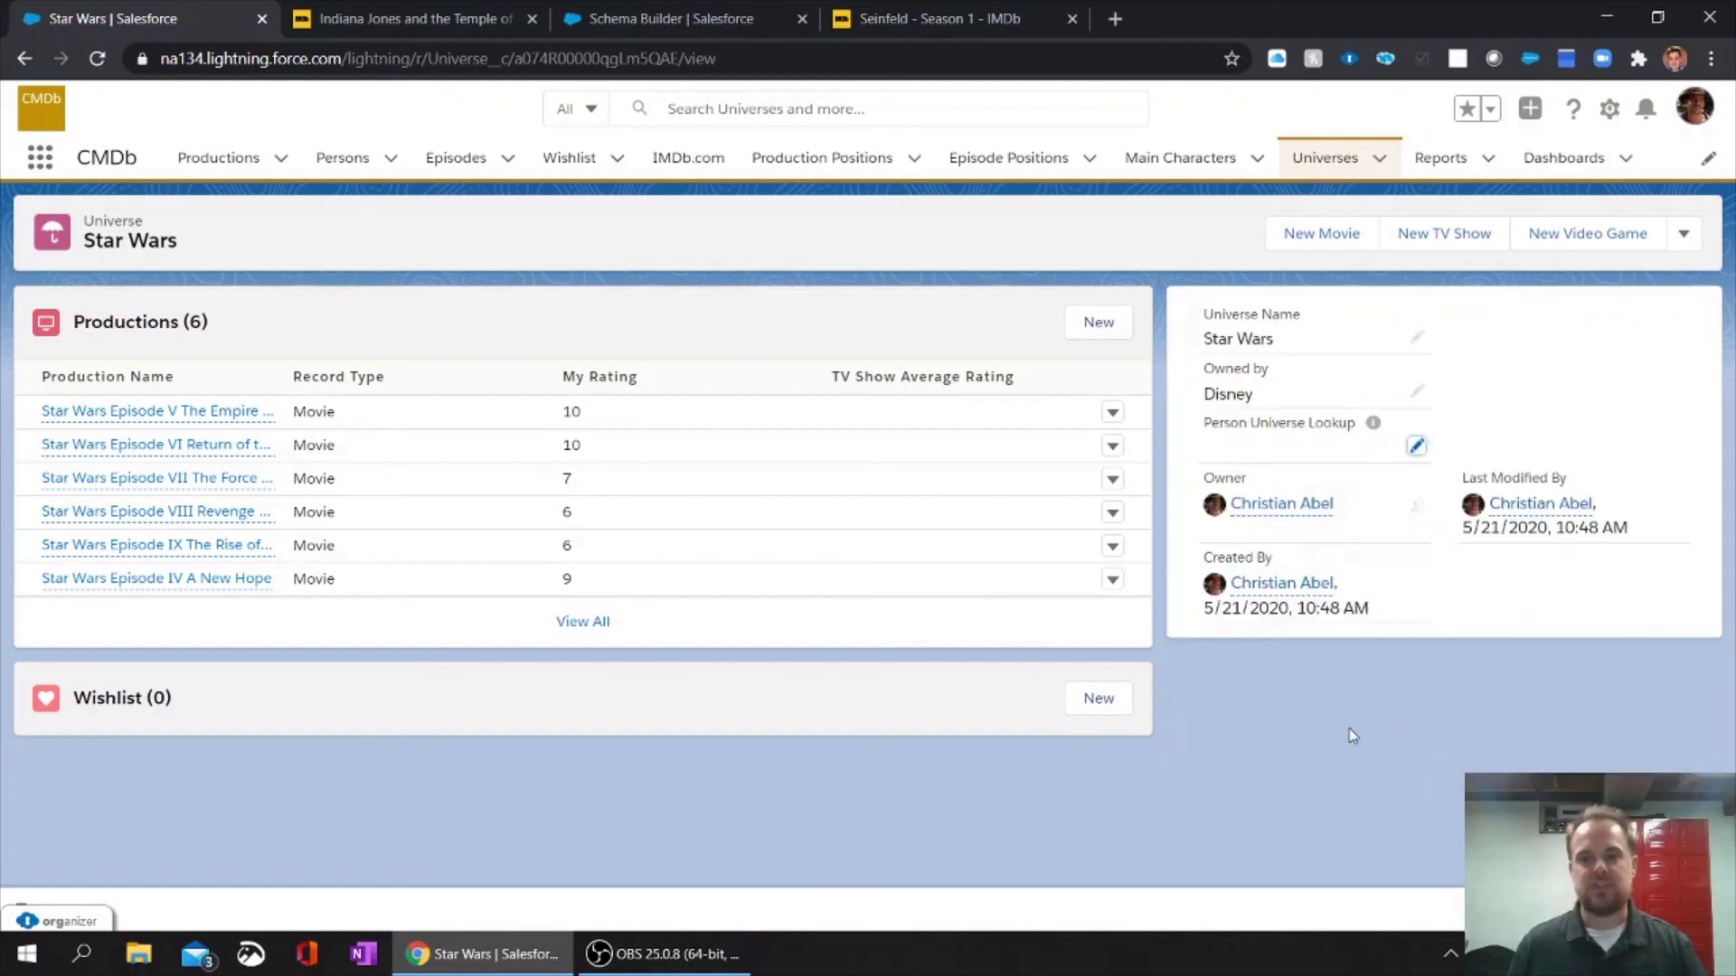